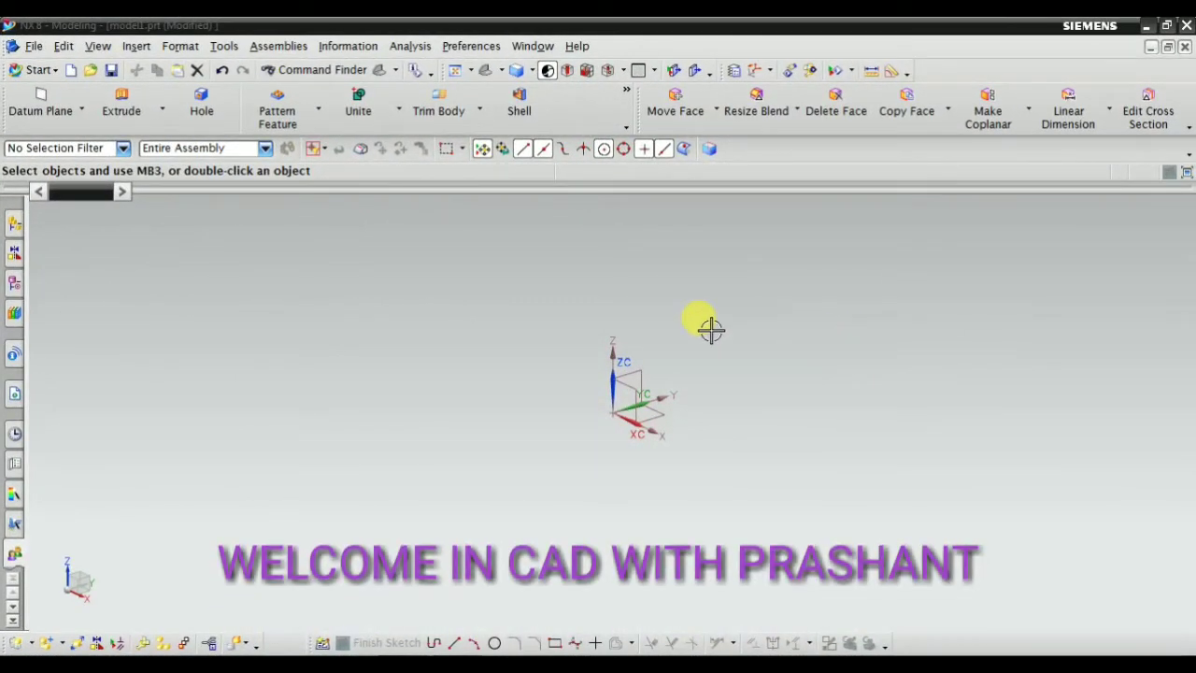
Start a new sketch in the task environment on the default sketch plane
click(138, 48)
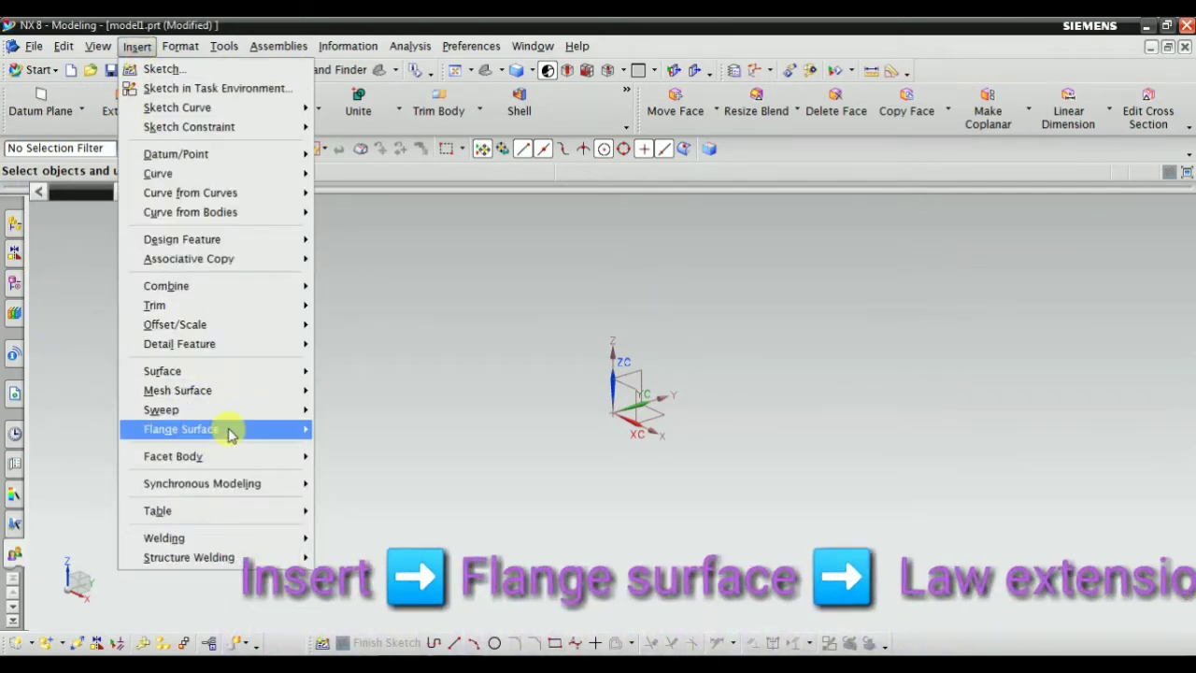
mouse_move(181, 429)
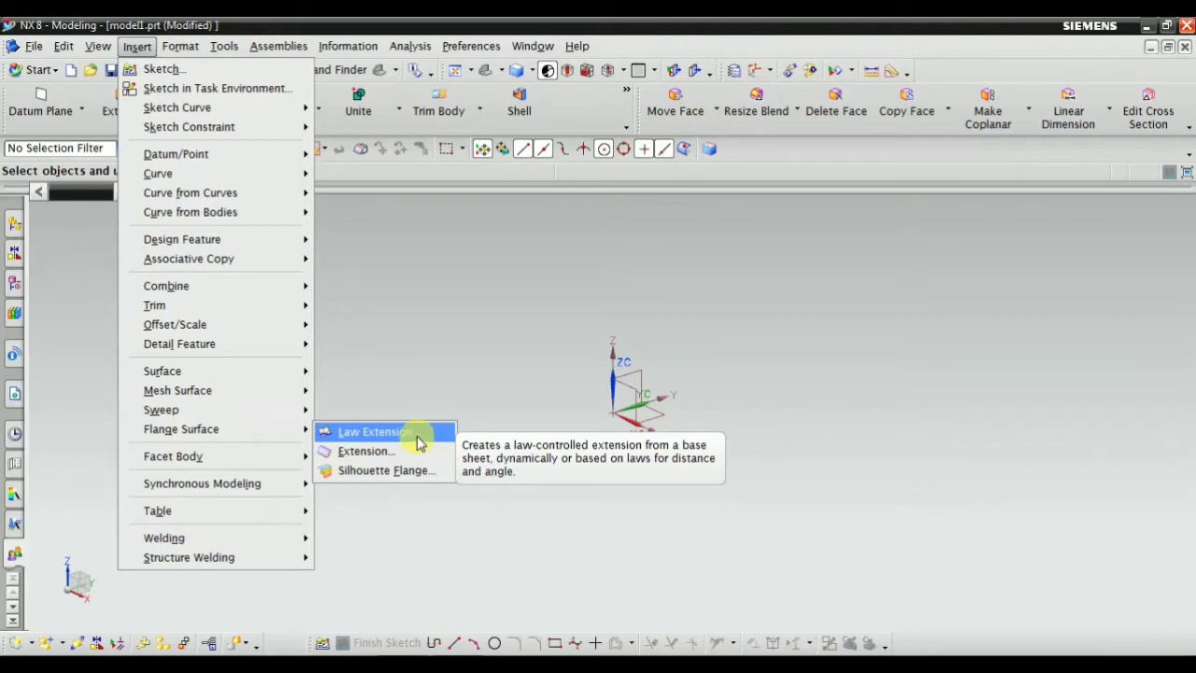
click(486, 313)
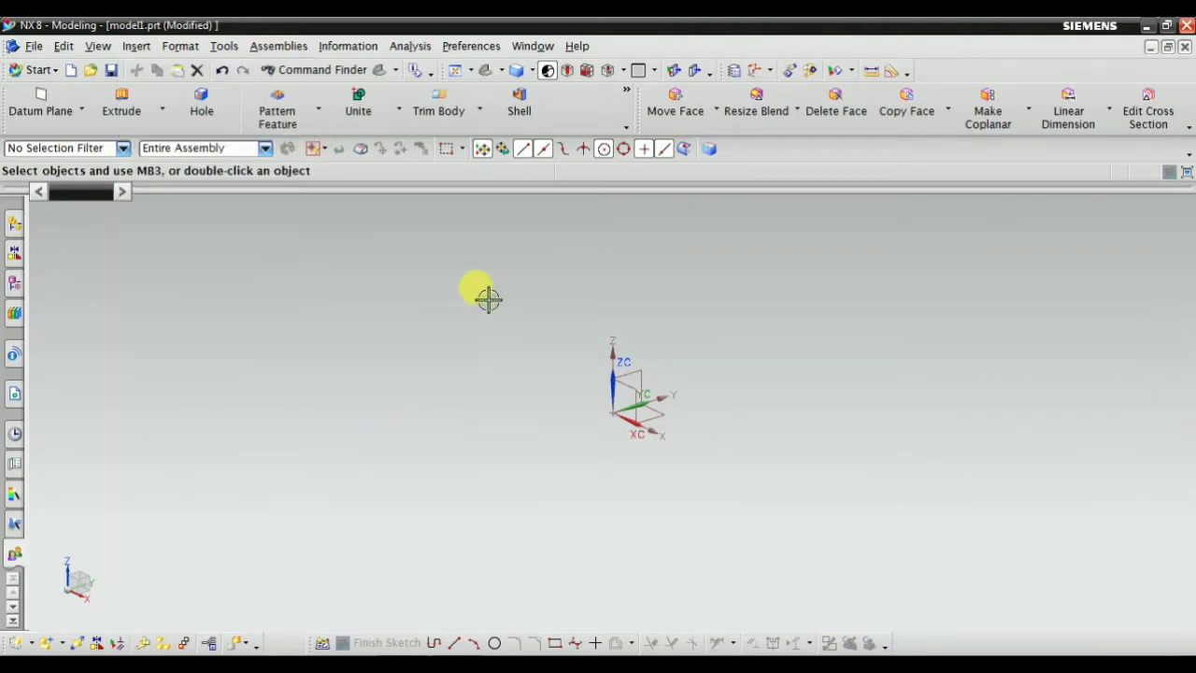
click(137, 46)
click(165, 101)
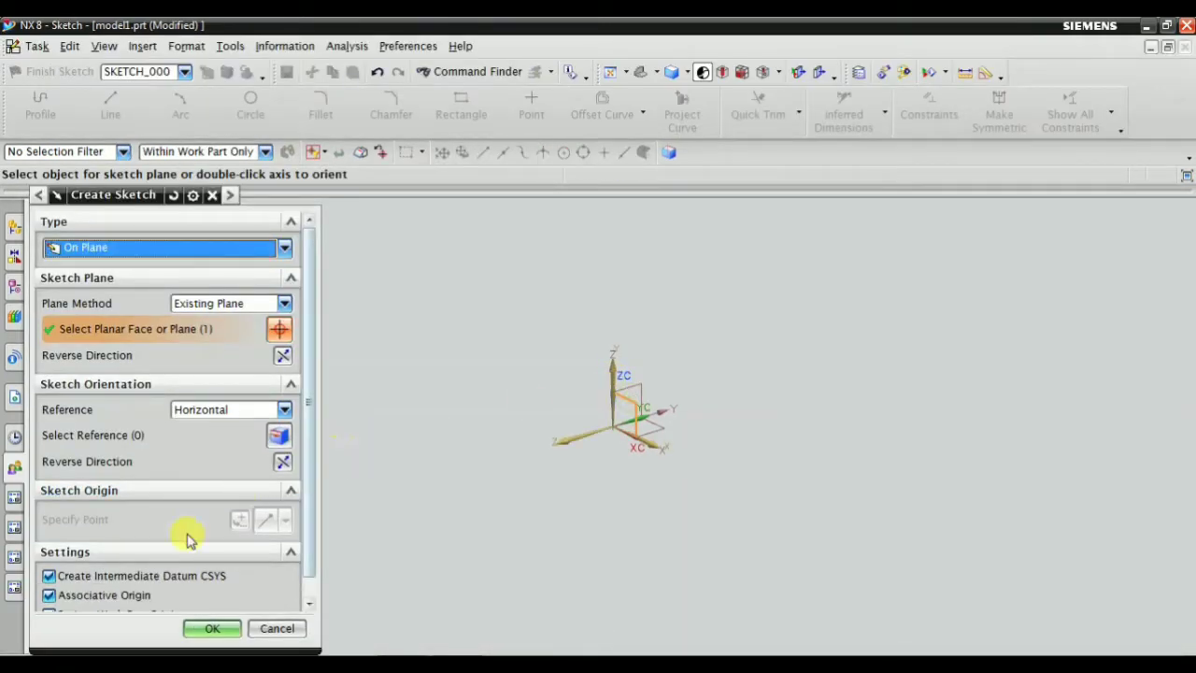
click(187, 632)
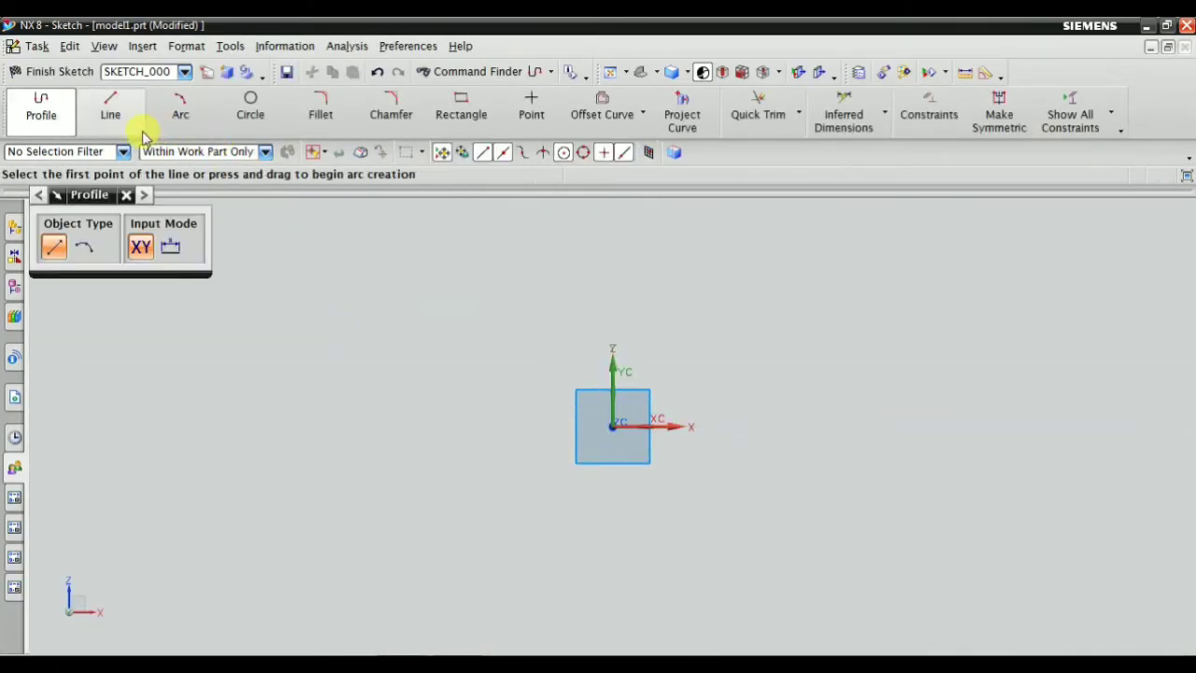
With continuous auto dimensioning on, draw one line from the origin along X and finish the sketch
click(112, 108)
click(1111, 113)
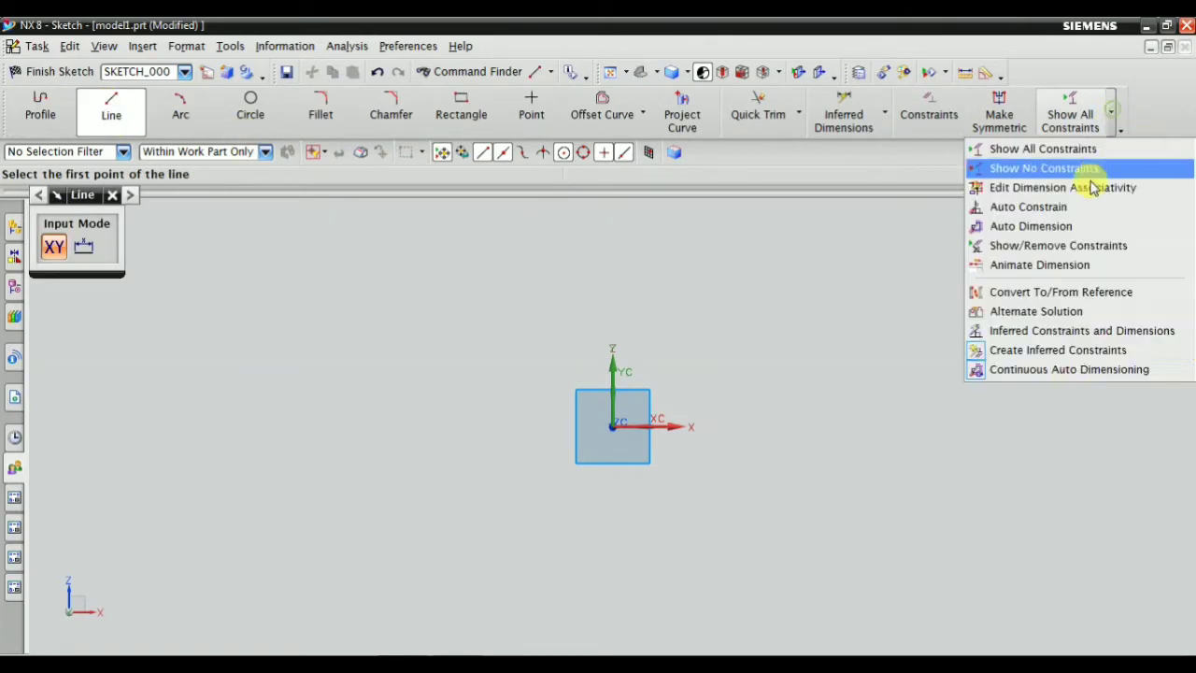
click(1068, 371)
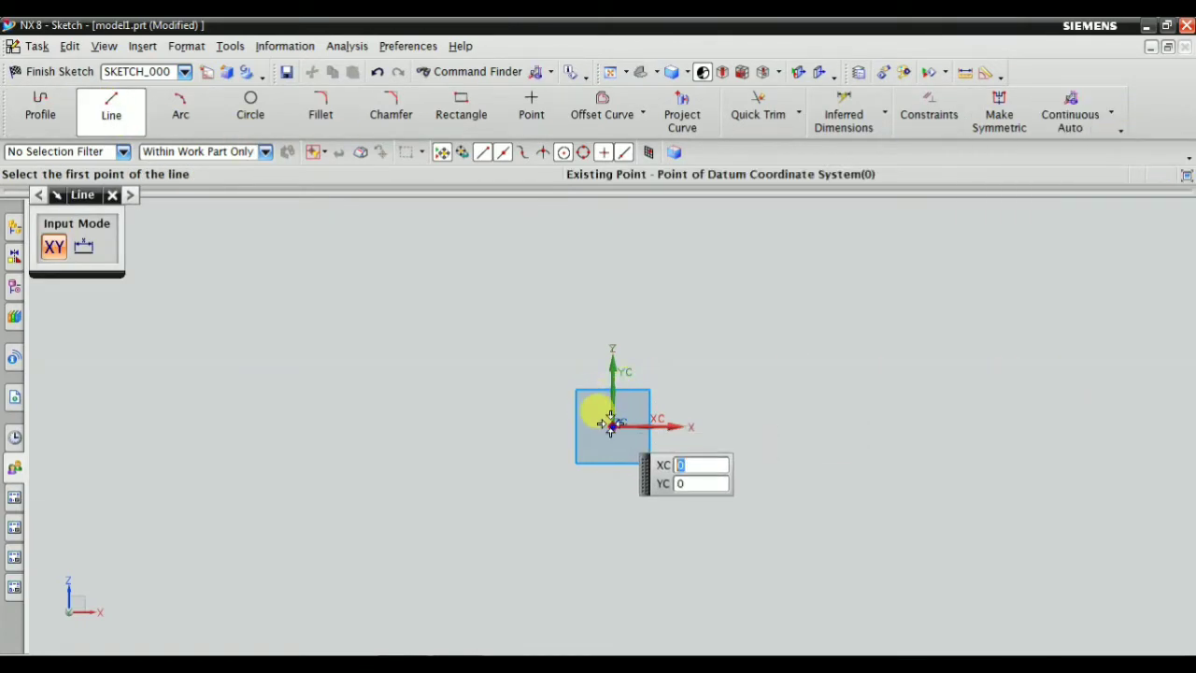
click(613, 427)
click(981, 414)
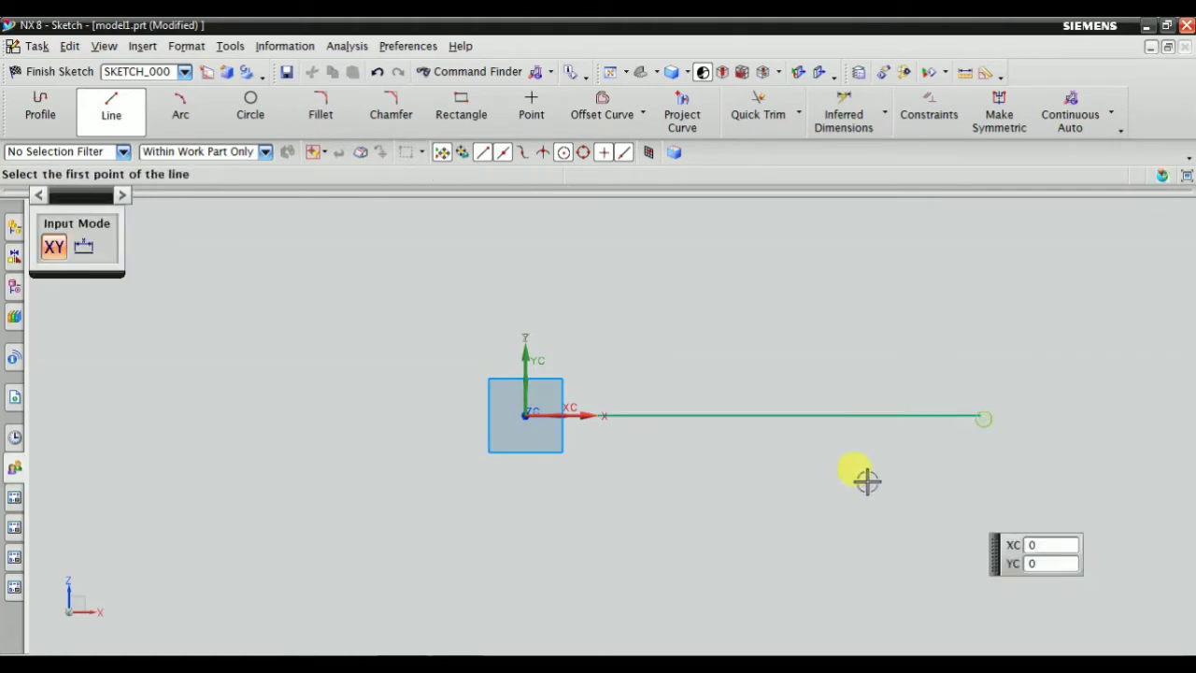
key(Escape)
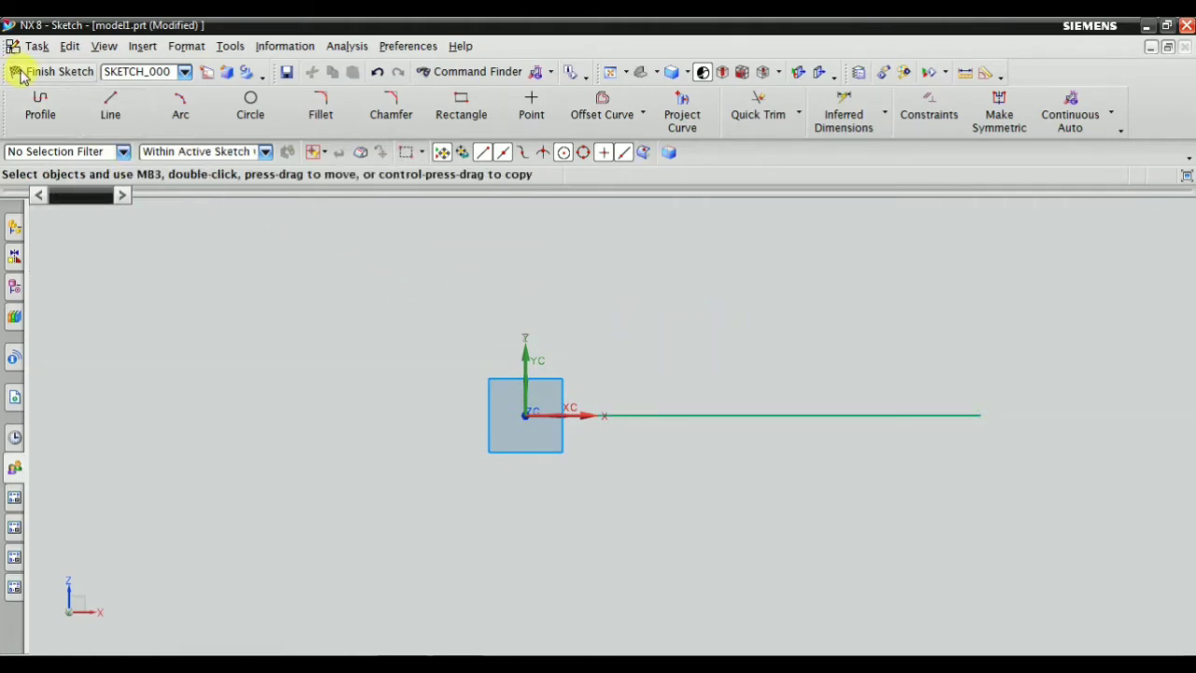
click(15, 71)
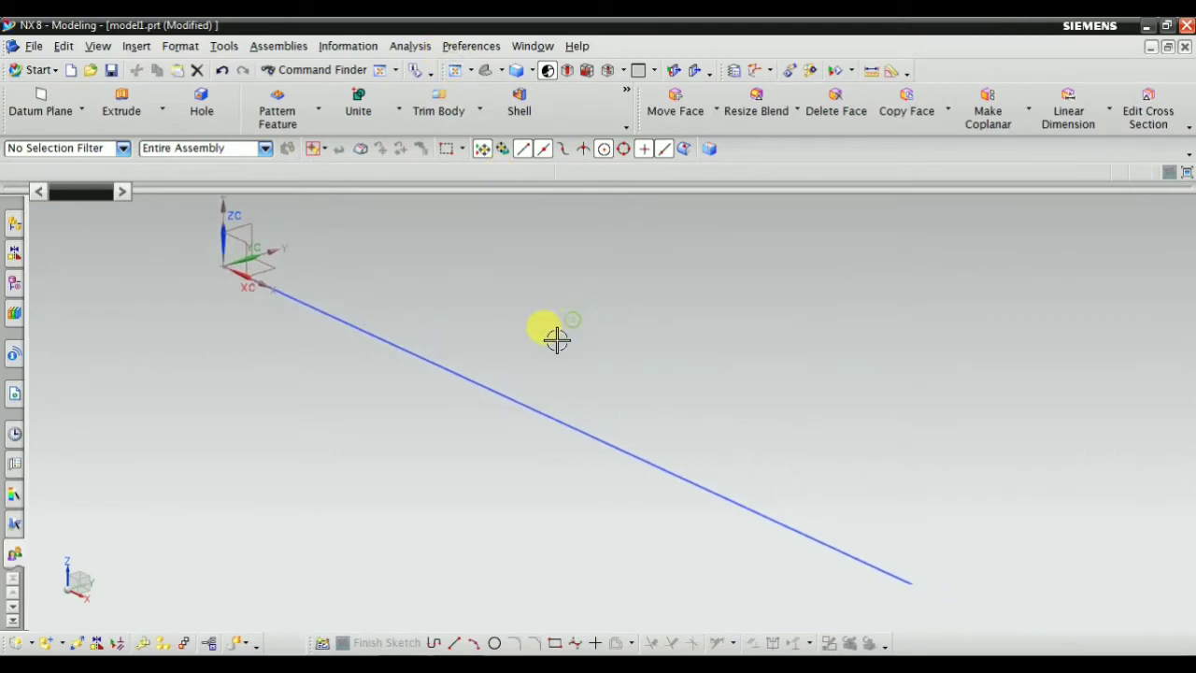
Extrude the sketch line 215 mm into a flat sheet and fit it in the view
click(480, 353)
click(123, 105)
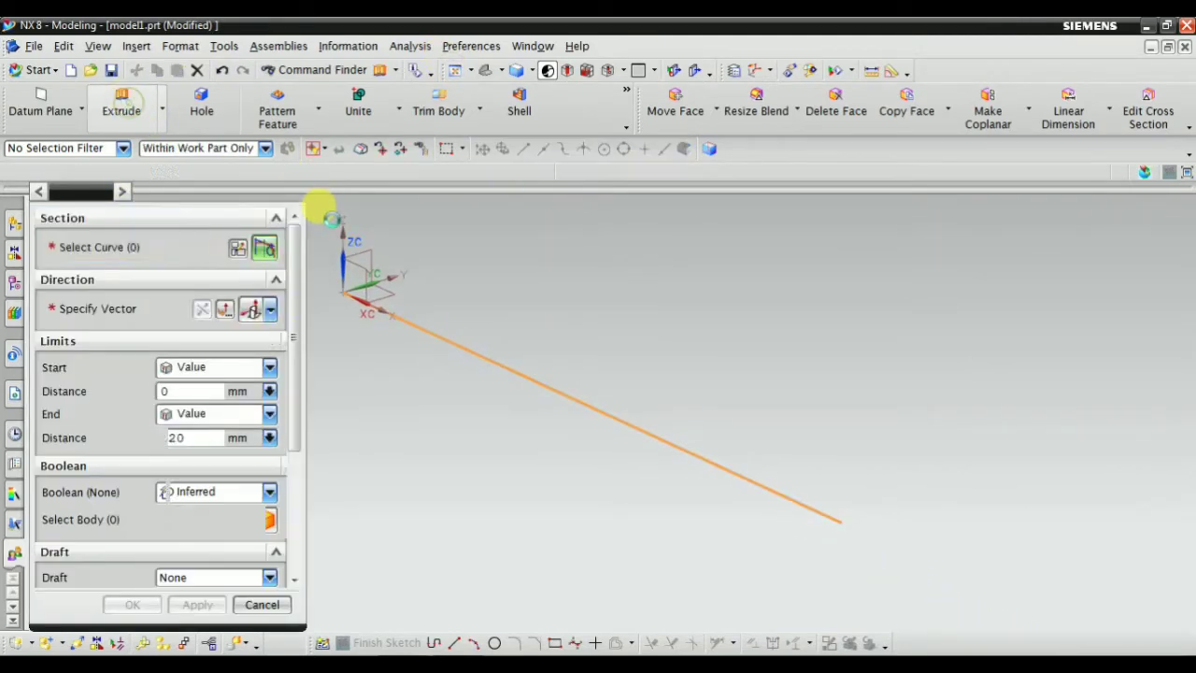
scroll(767, 299, down, 2)
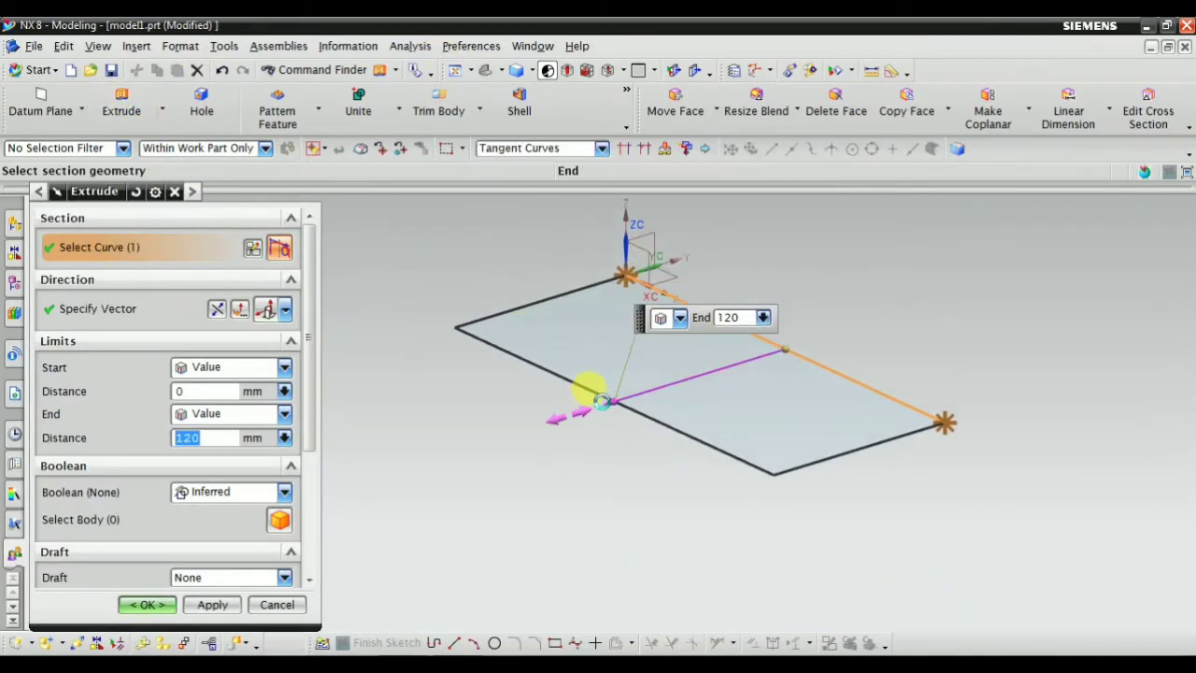
mouse_move(574, 387)
mouse_down()
mouse_move(513, 451)
mouse_move(470, 459)
mouse_up()
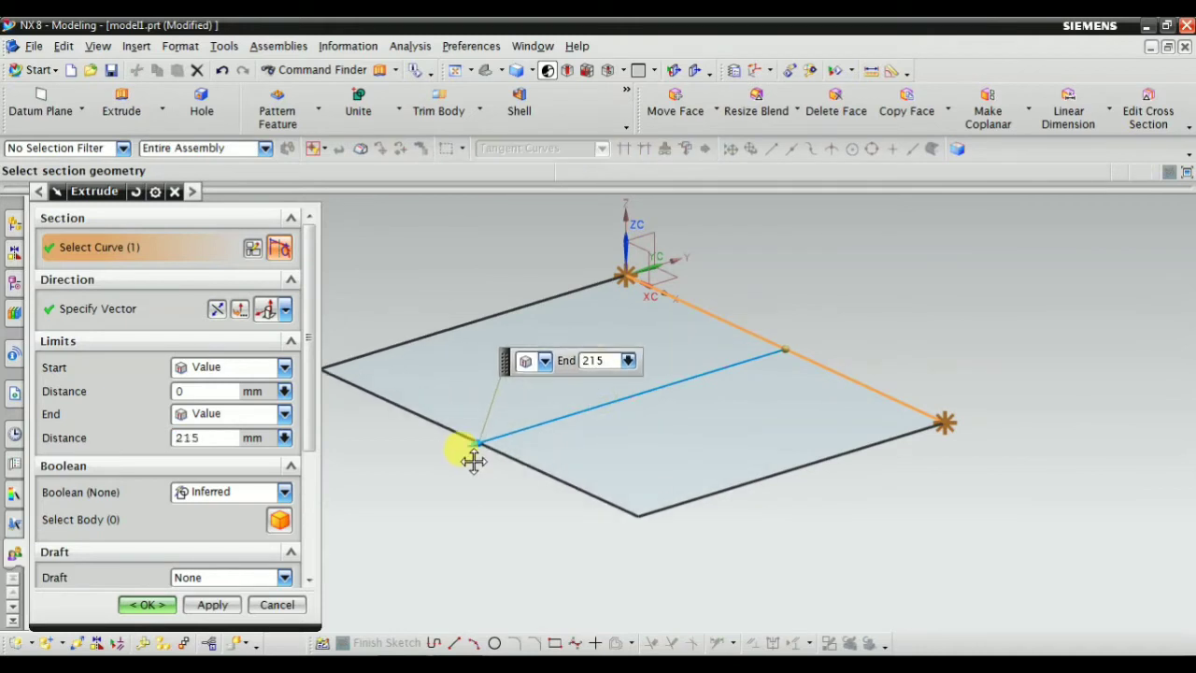
click(147, 605)
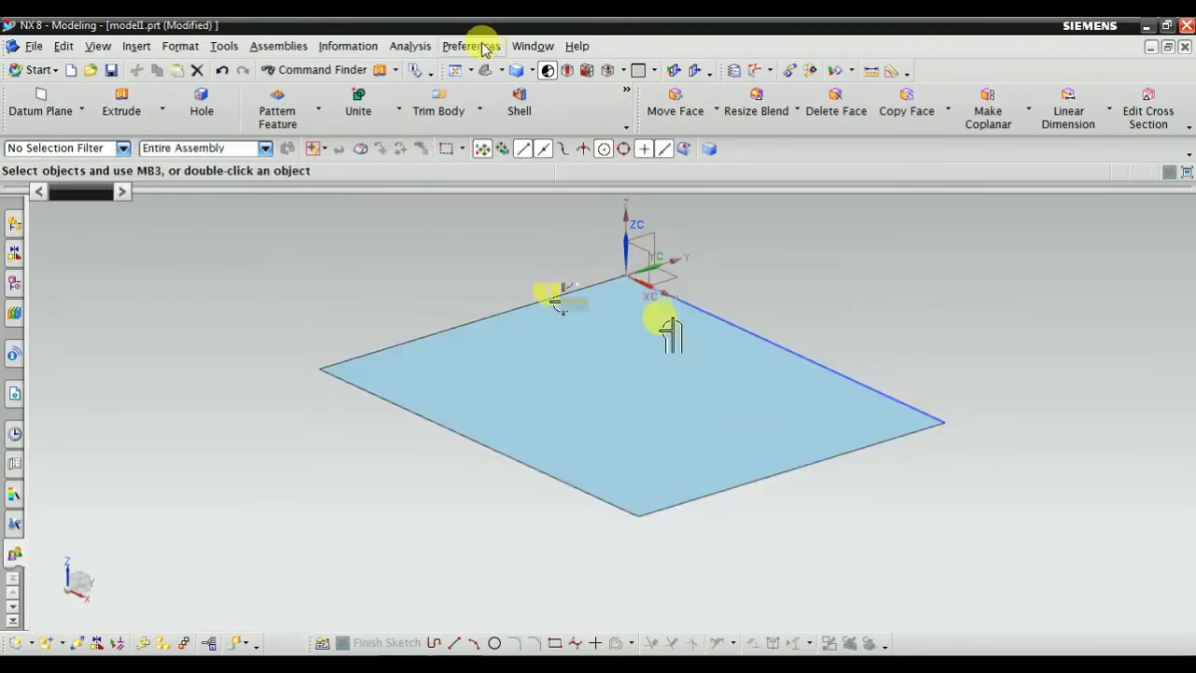
click(484, 70)
scroll(732, 312, up, 2)
scroll(921, 262, down, 3)
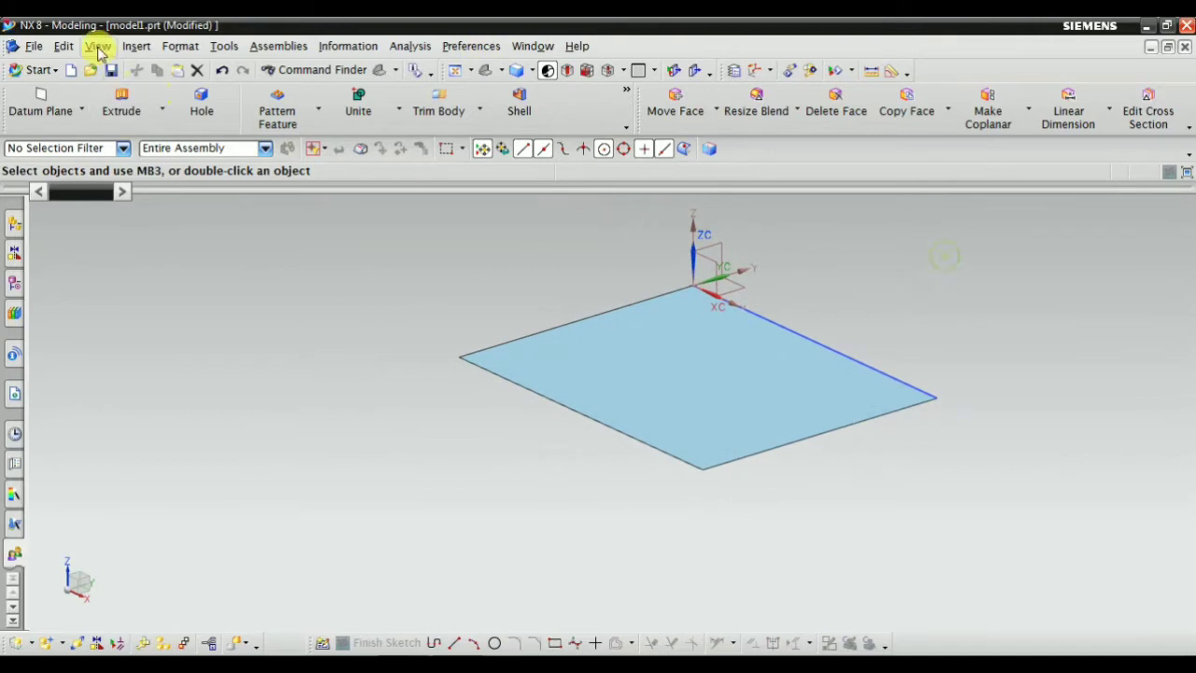
Start Law Extension, reset its settings to defaults, and set the type to Faces
click(139, 49)
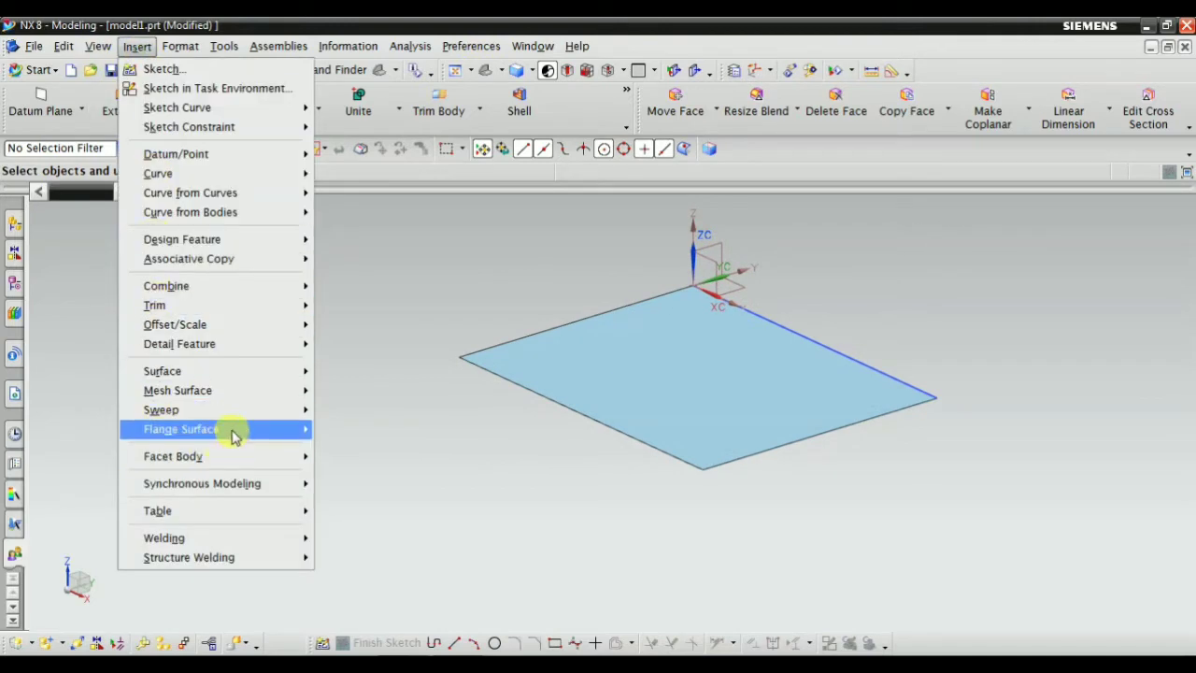
click(329, 431)
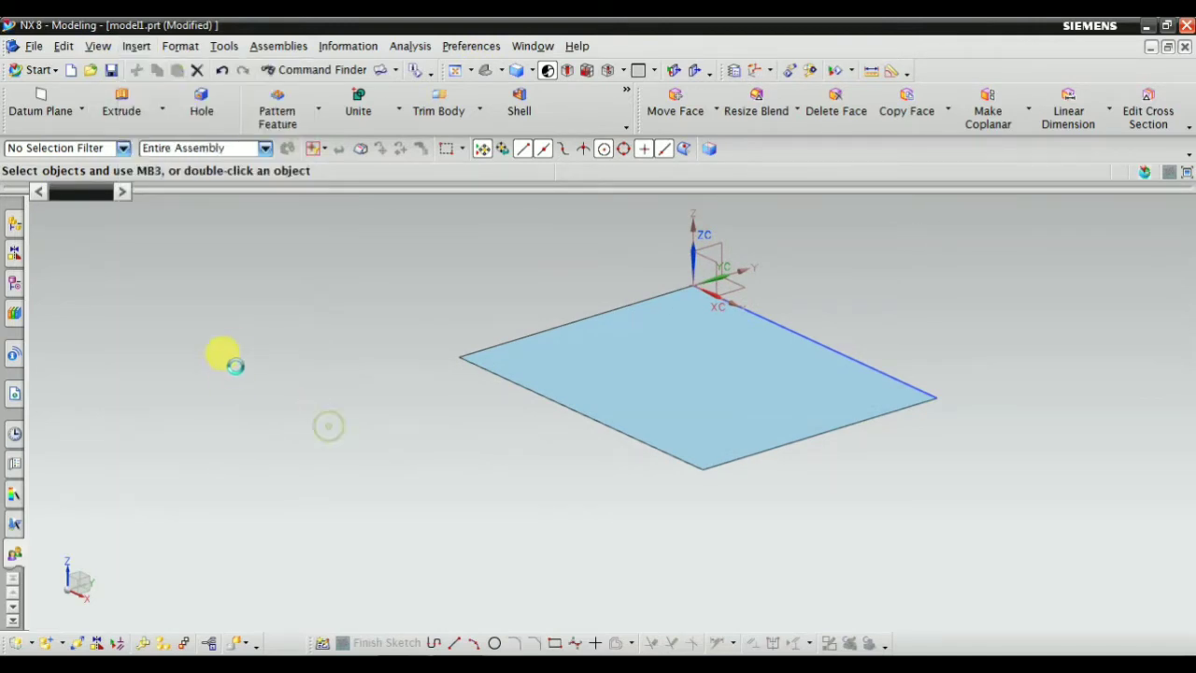
click(124, 245)
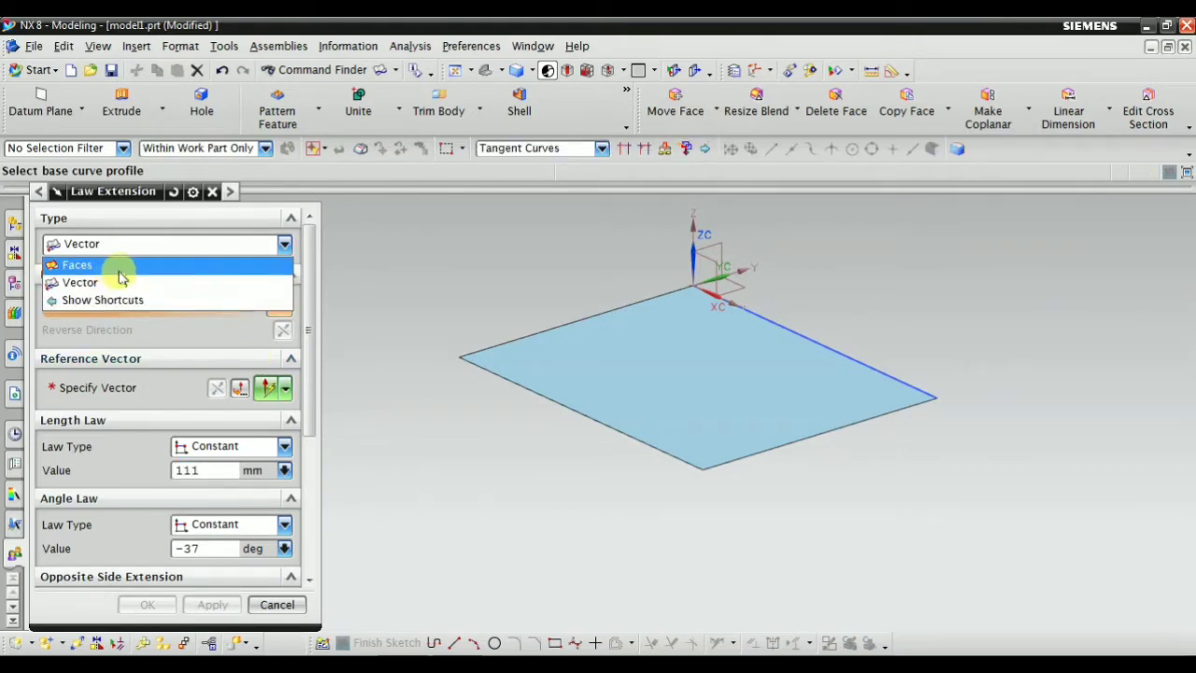
click(119, 372)
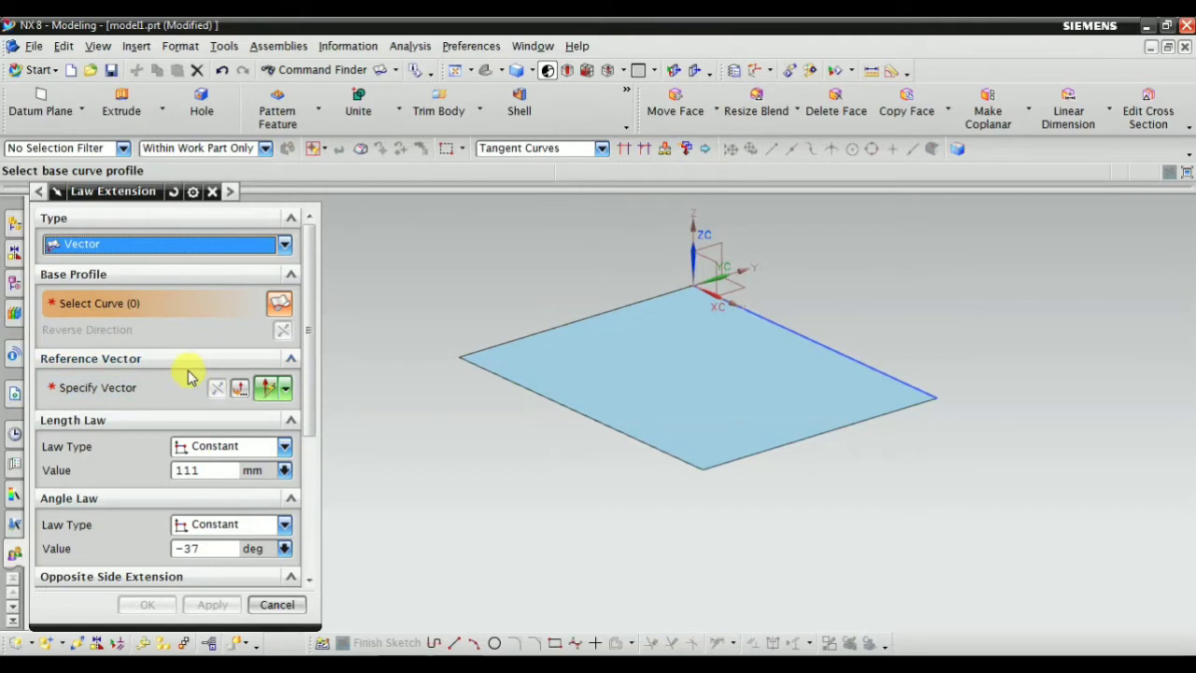
click(173, 193)
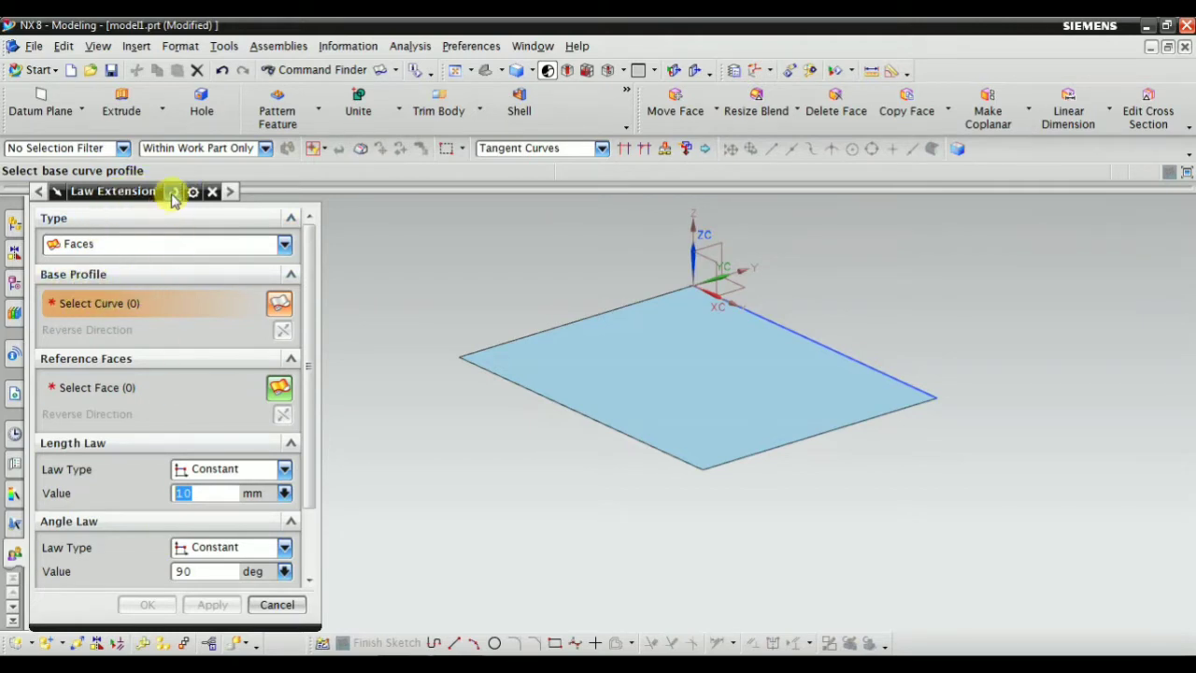
click(105, 244)
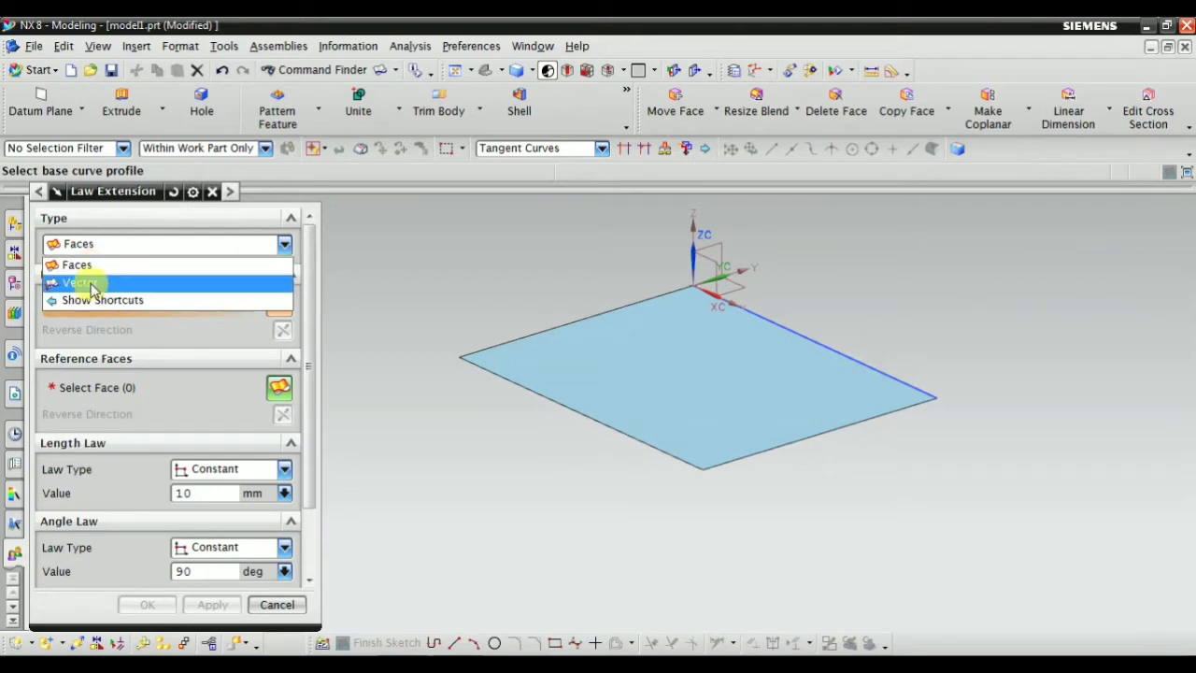
click(89, 266)
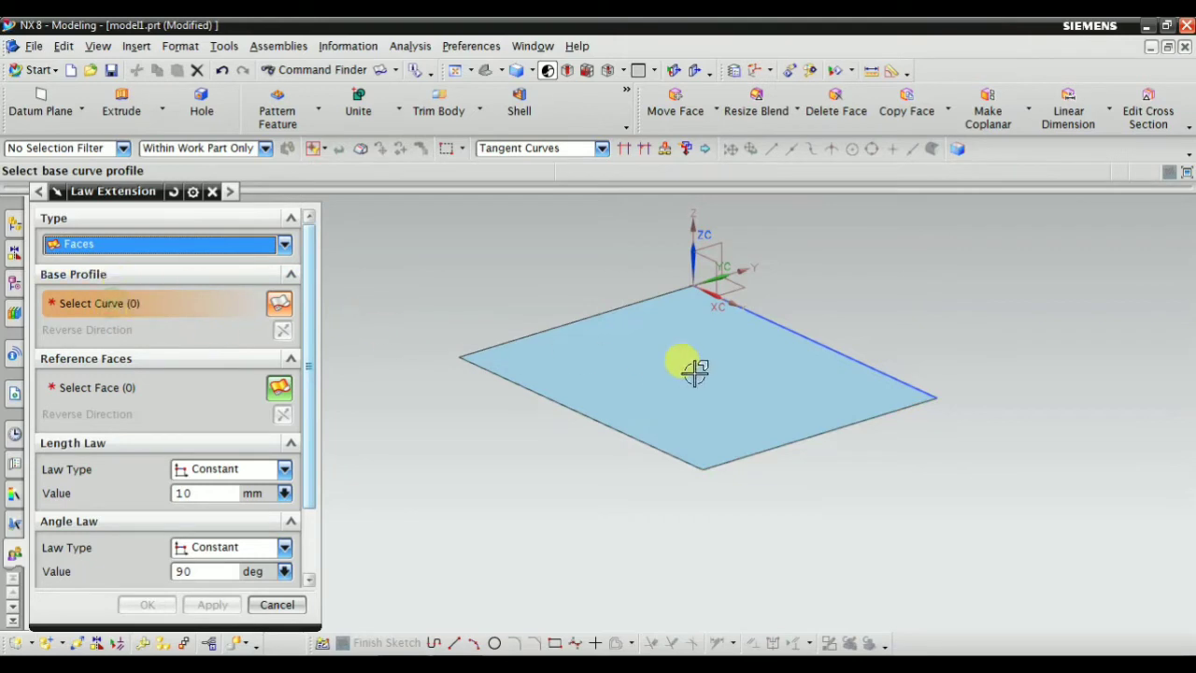
Select the sheet's lower-right edge as base profile and the sheet face as reference
click(840, 426)
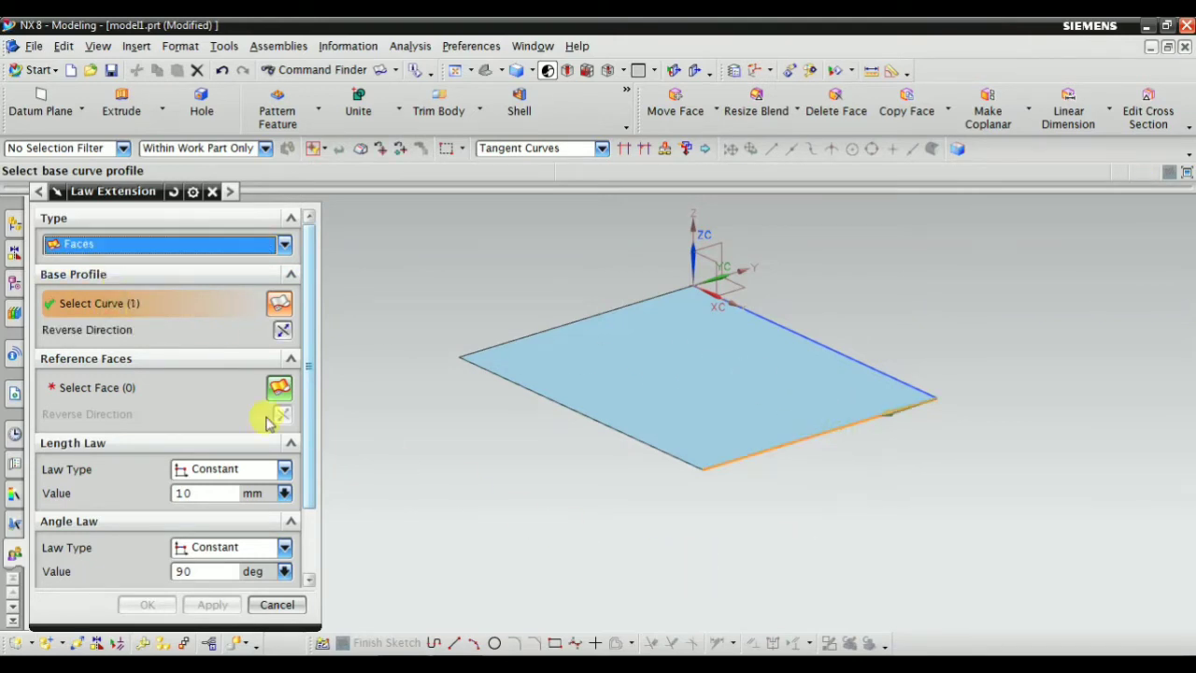
click(108, 387)
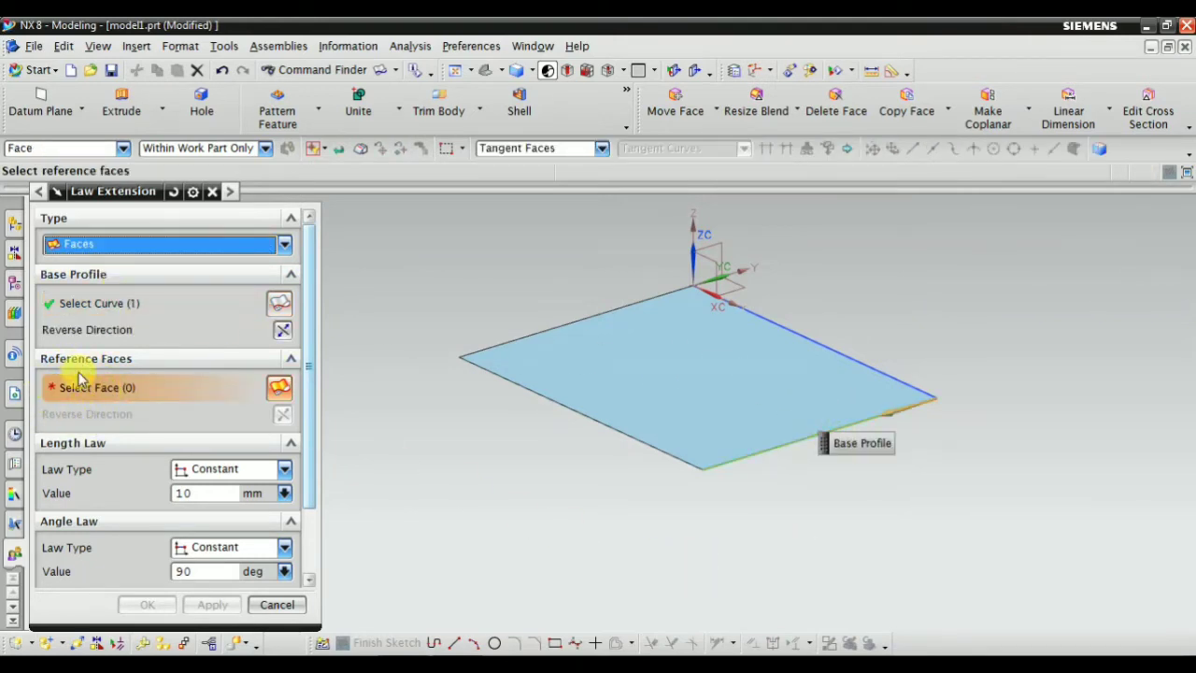
click(737, 400)
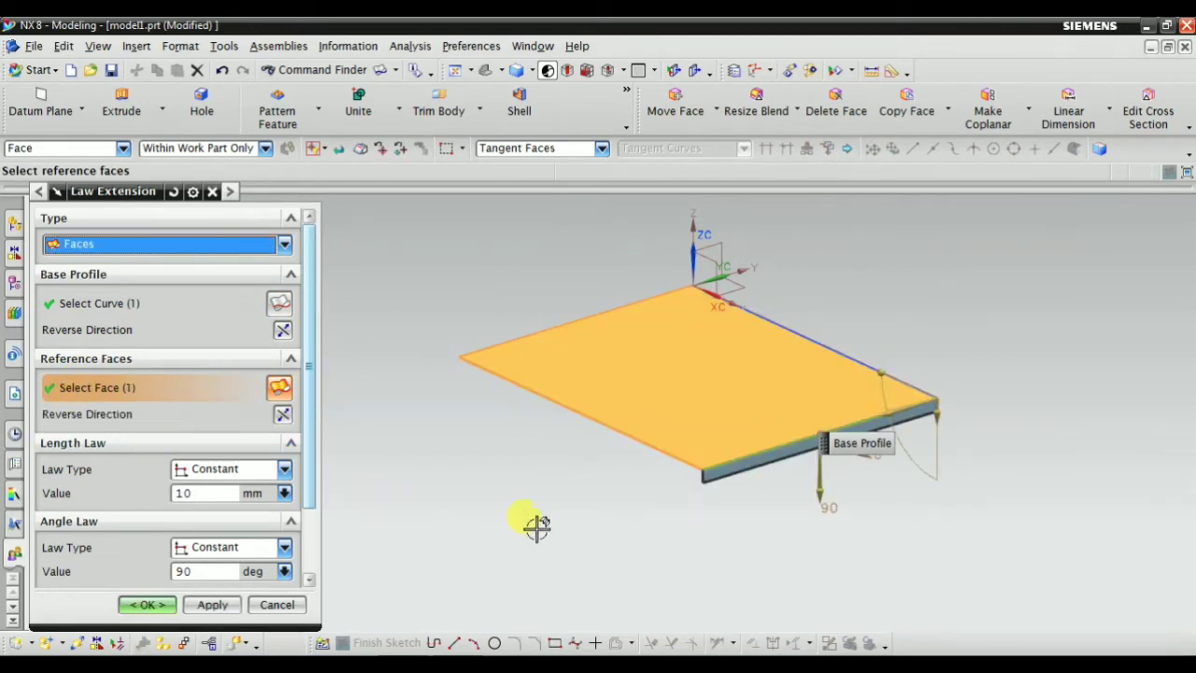
middle_drag(707, 540, 740, 459)
scroll(182, 440, down, 3)
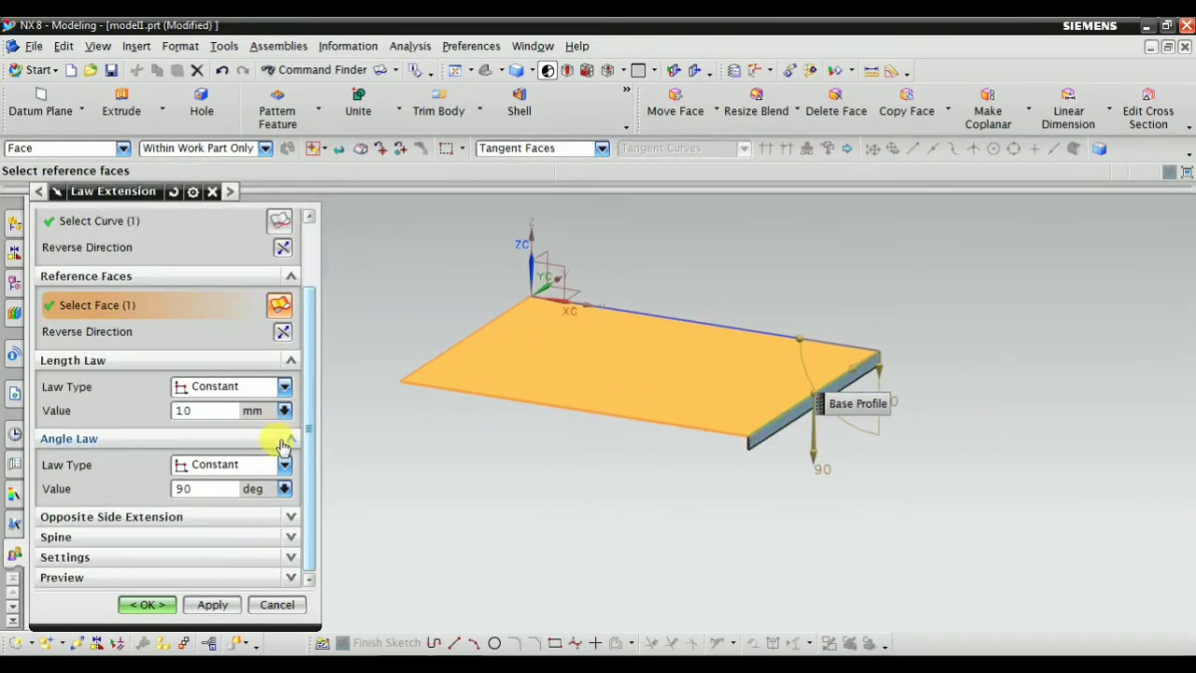
scroll(285, 445, up, 3)
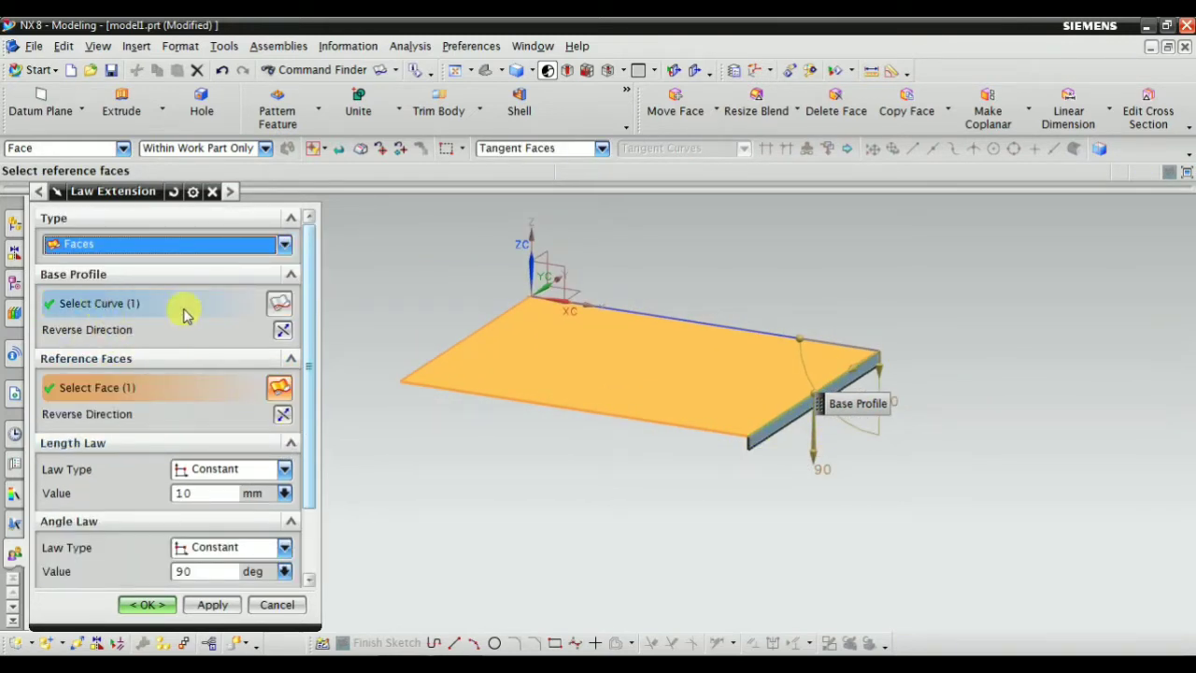
Flip the reference direction until the 10 mm, 90° extension points upward
click(279, 334)
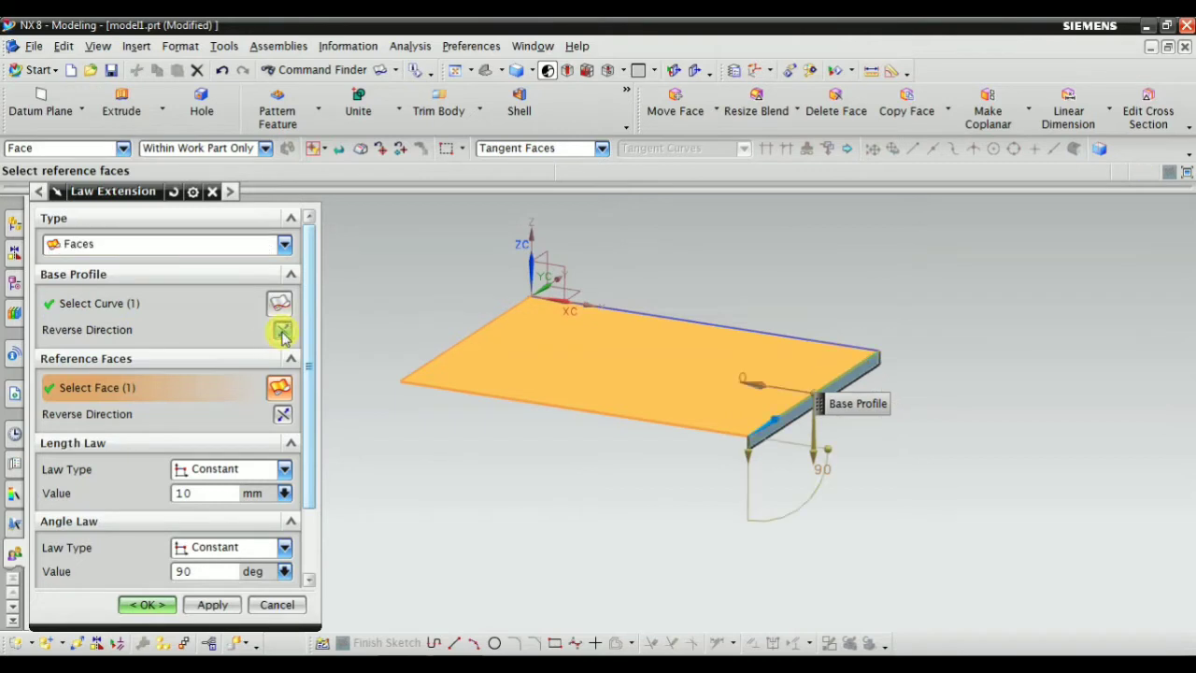
click(282, 333)
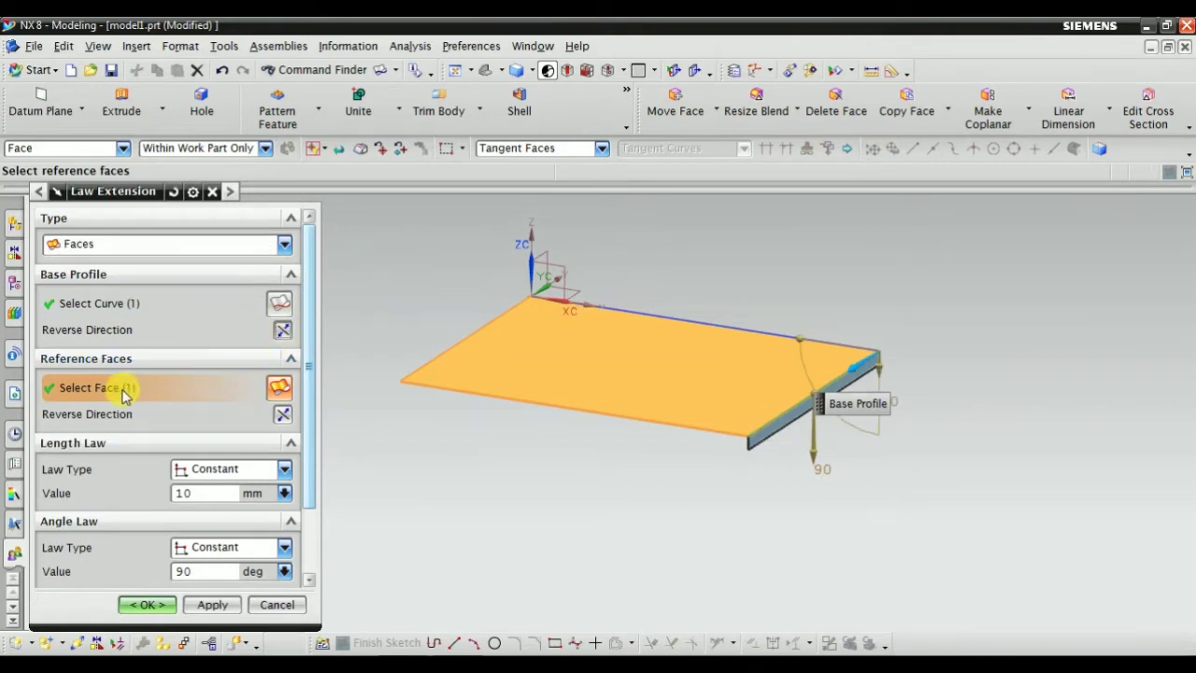
click(283, 417)
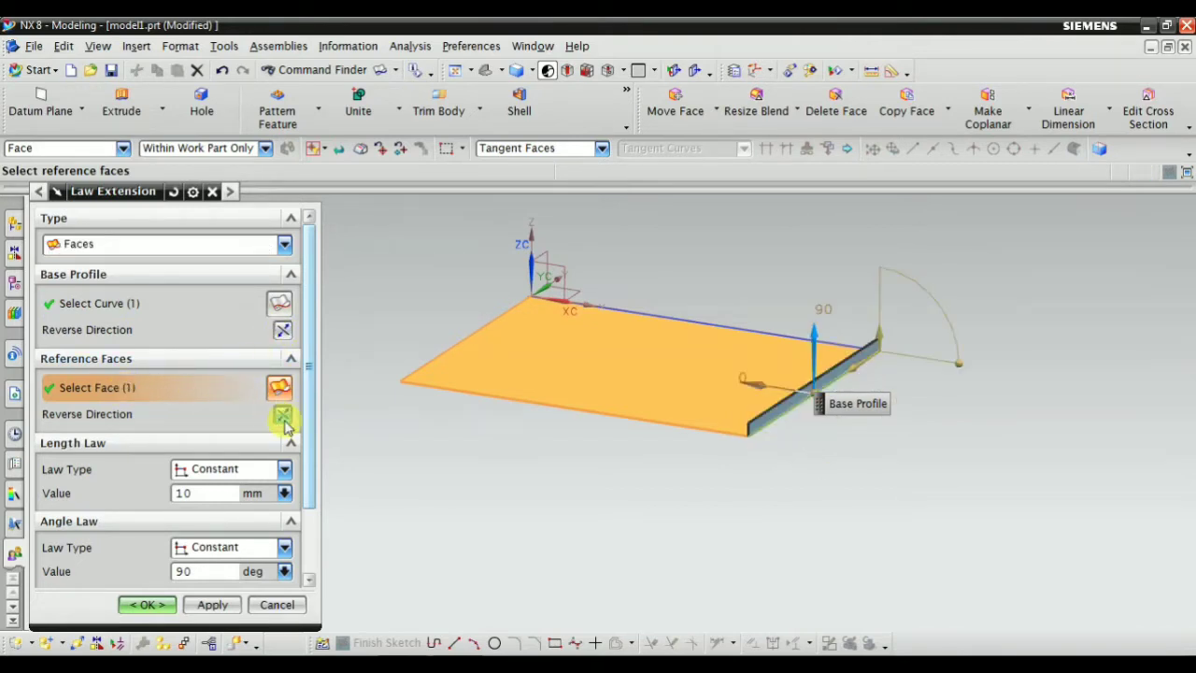
click(283, 419)
middle_drag(766, 414, 692, 483)
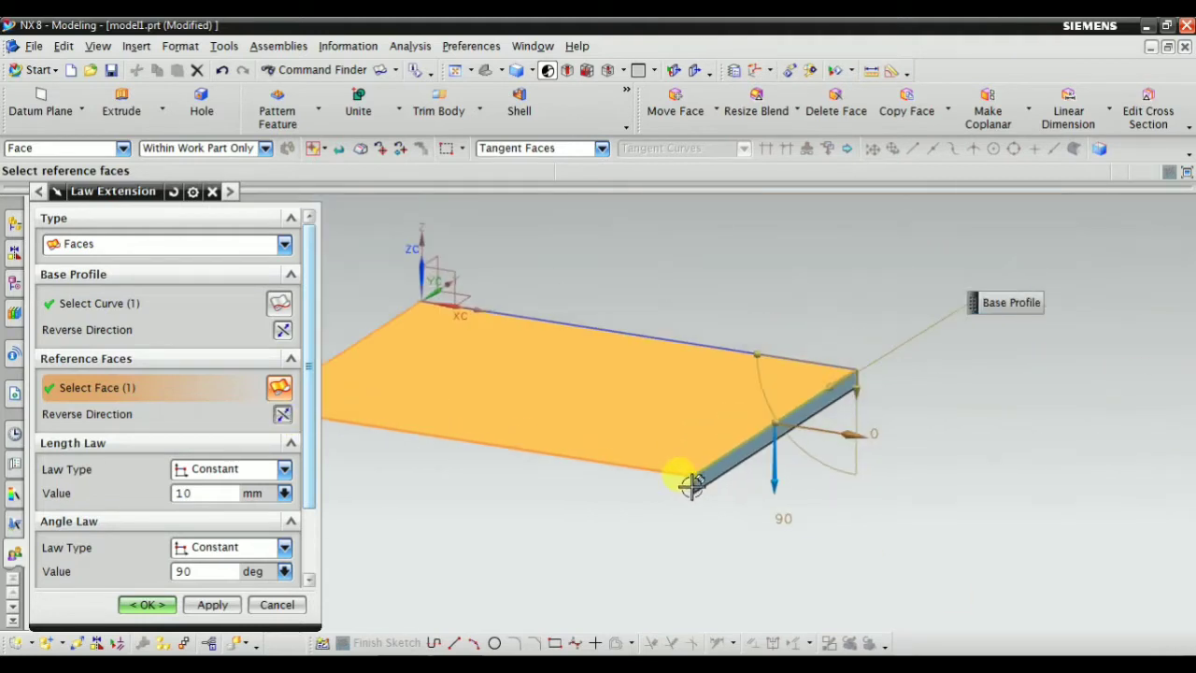
scroll(814, 468, up, 3)
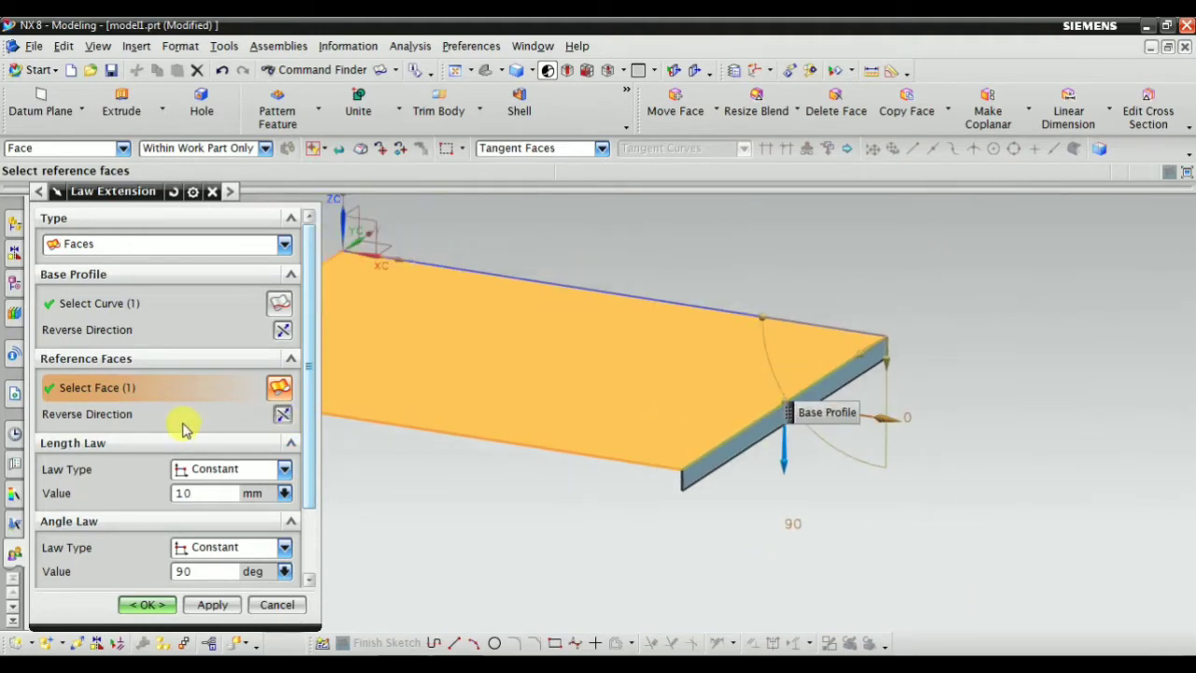
click(283, 423)
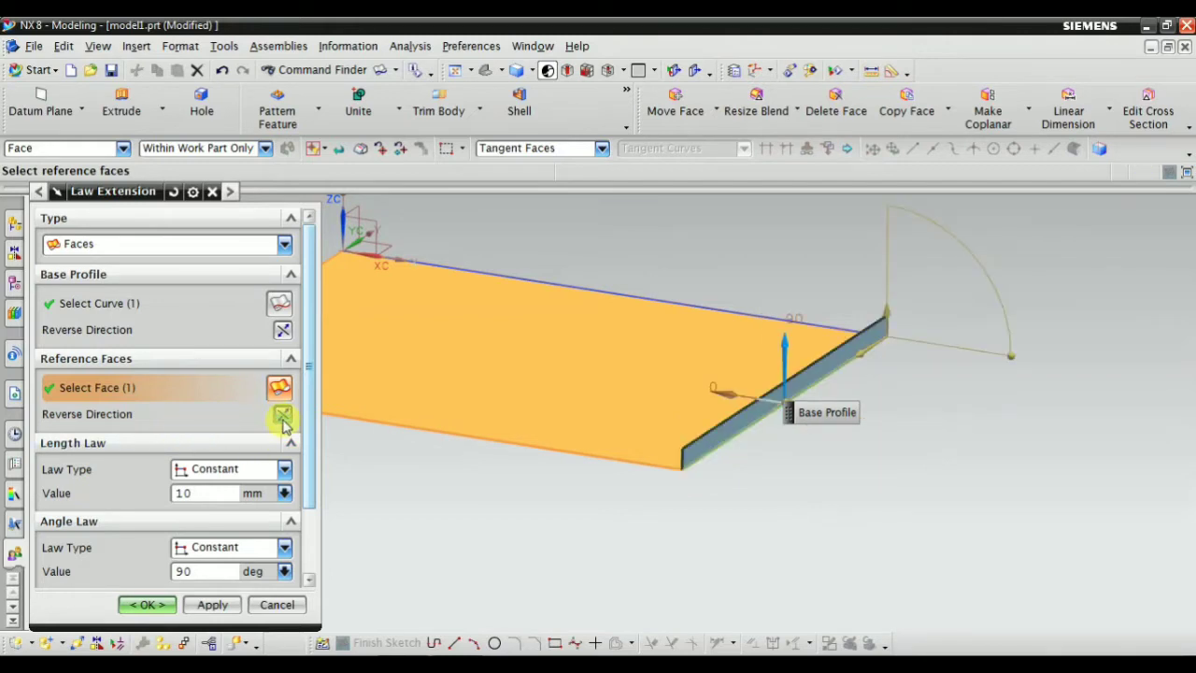
click(283, 422)
click(283, 422)
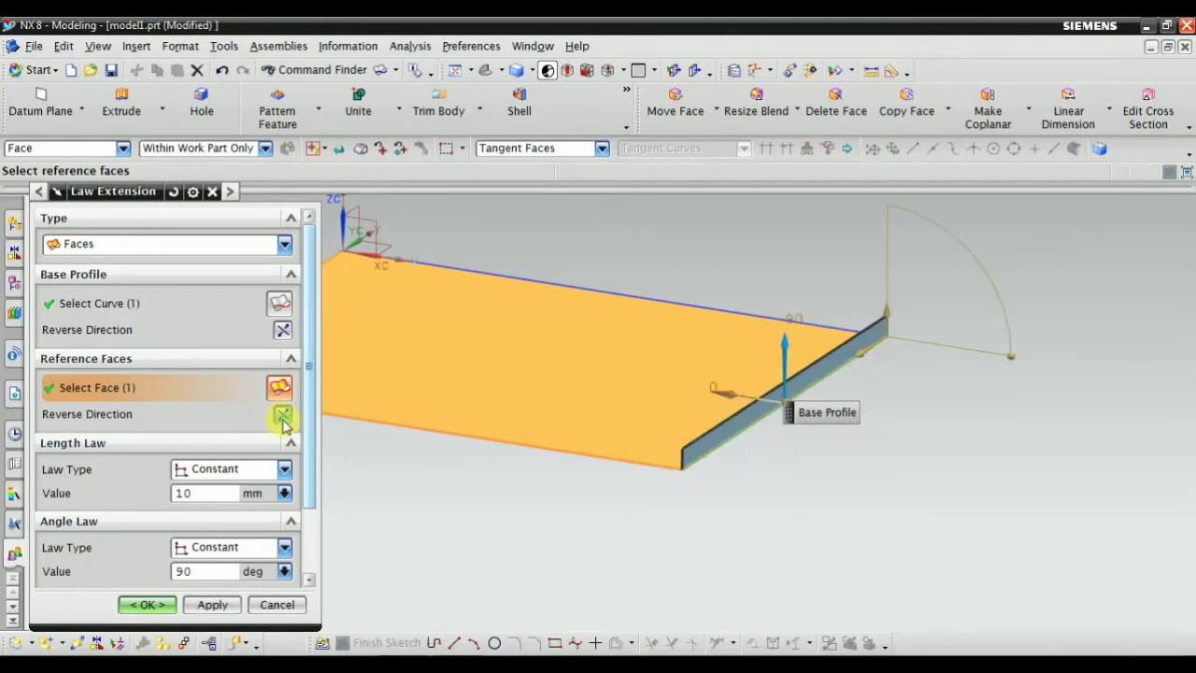
click(200, 473)
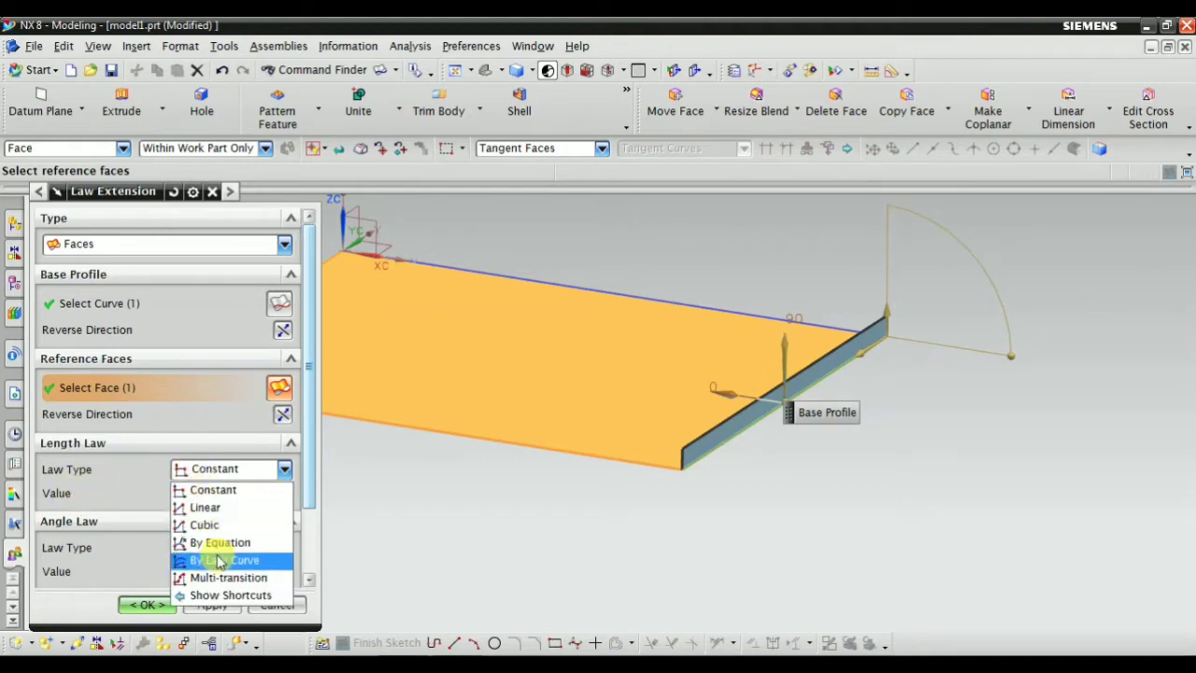
Keep a constant length law, enter 50 mm, then drag the wall length to 95 mm
click(109, 476)
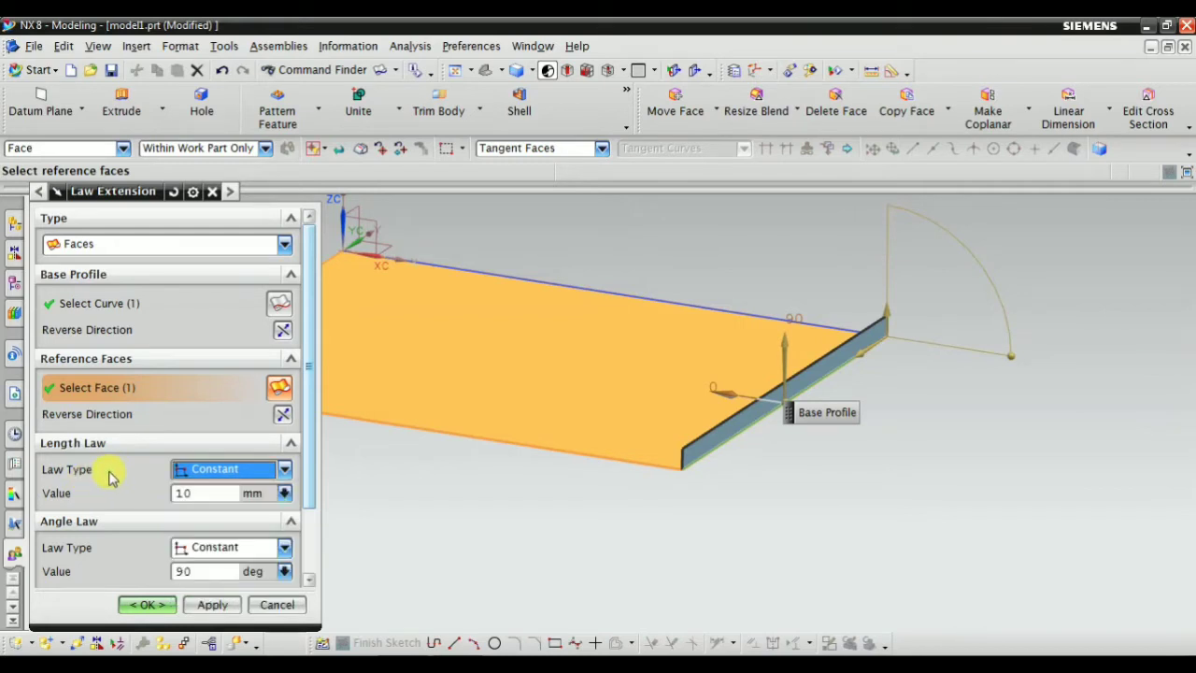
click(196, 493)
text(50)
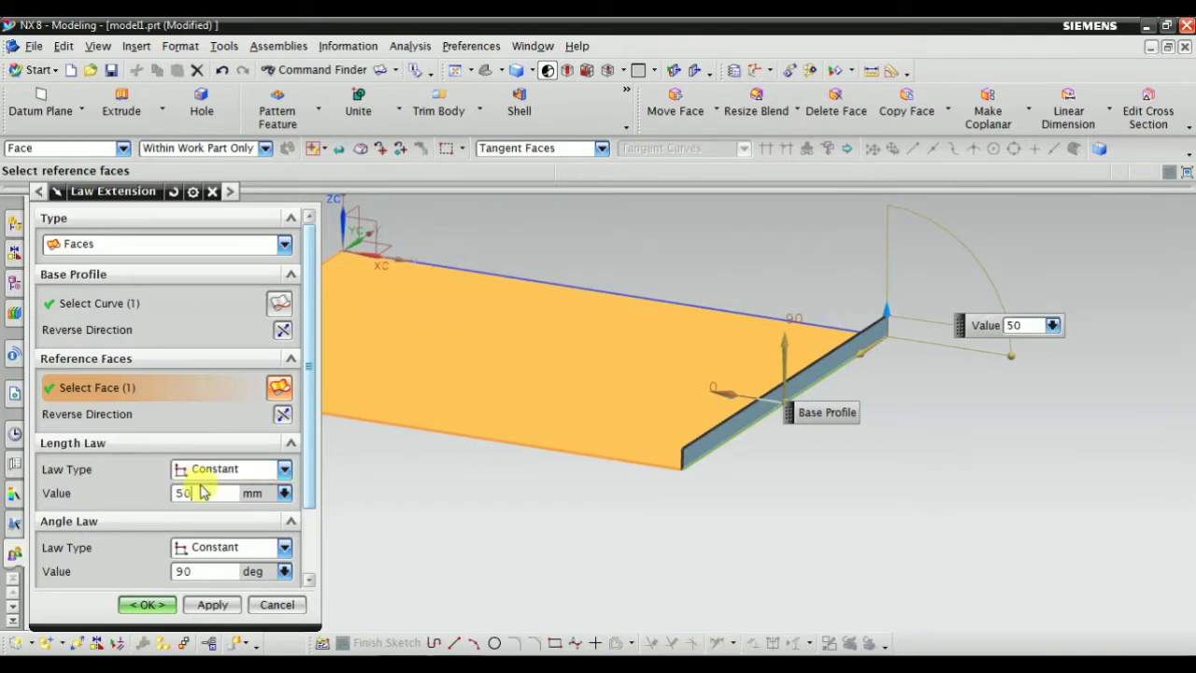
key(Return)
scroll(524, 514, down, 3)
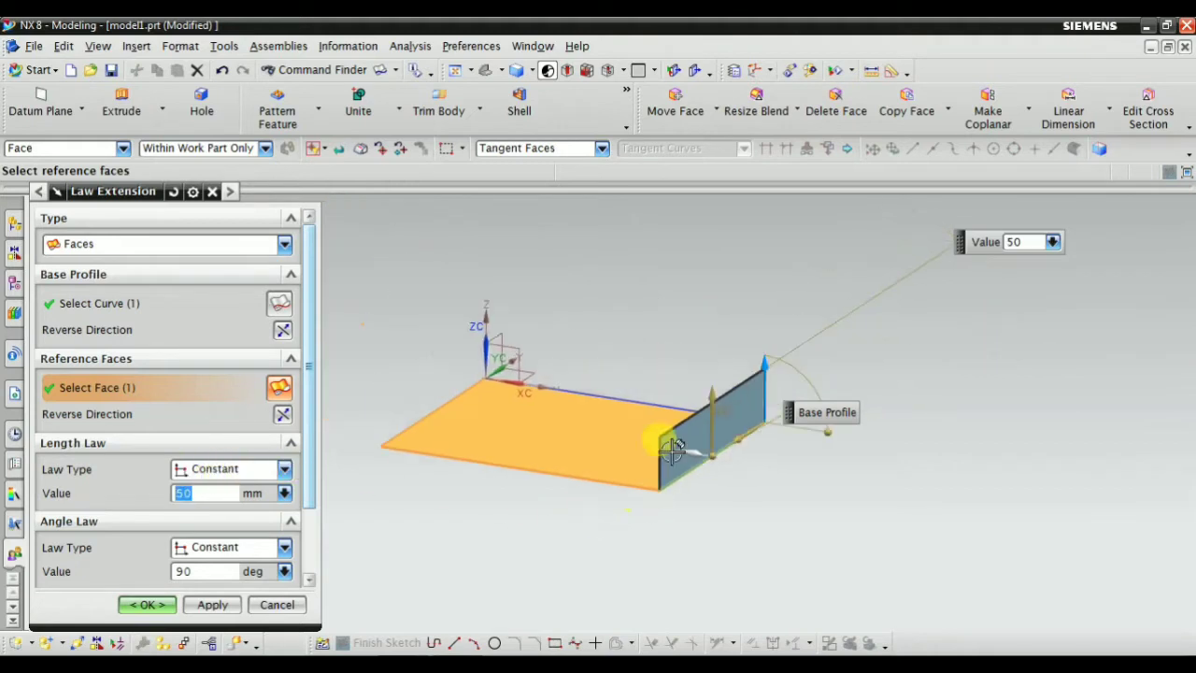
scroll(719, 347, up, 2)
mouse_move(772, 352)
mouse_down()
mouse_move(783, 270)
mouse_move(779, 300)
mouse_up()
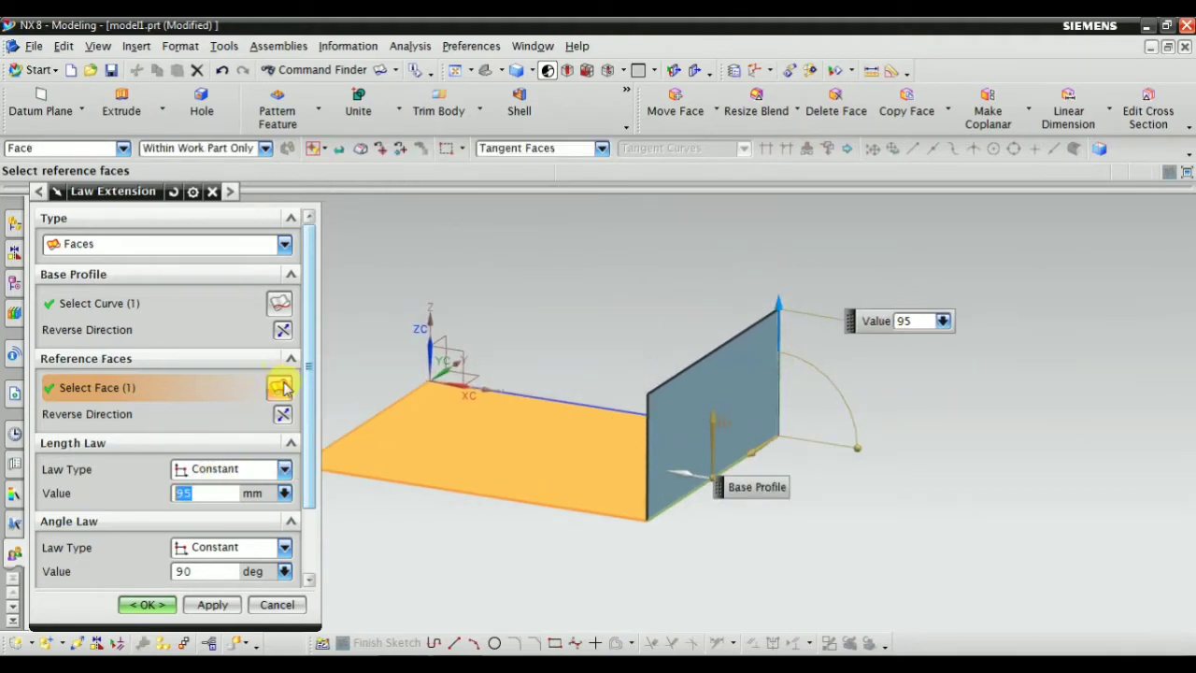
drag(311, 392, 302, 459)
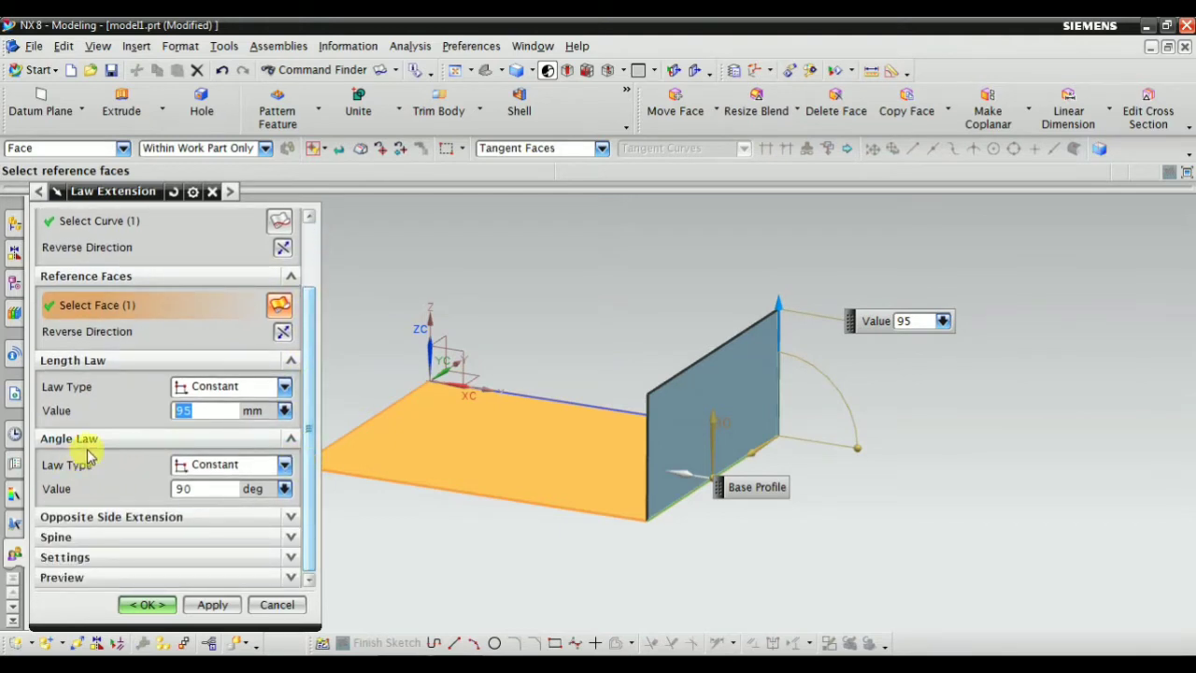
Set a constant angle law of 45°, then drag the wall angle out to 112°
click(224, 465)
click(228, 464)
click(204, 490)
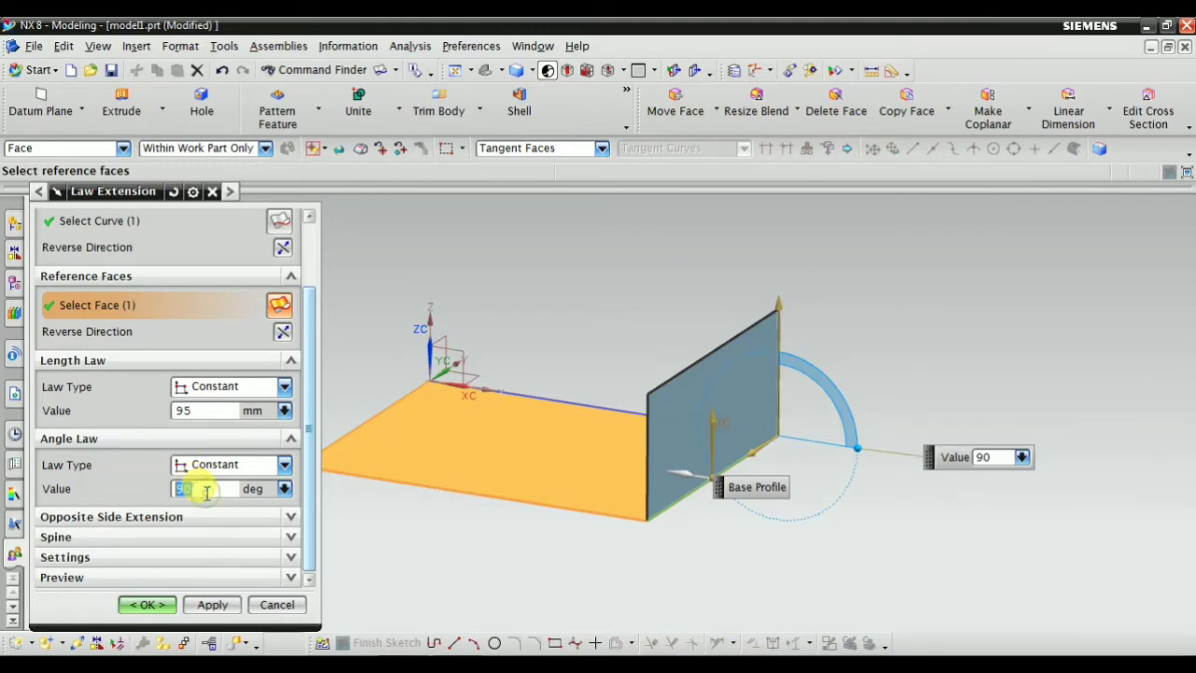
text(45)
key(Return)
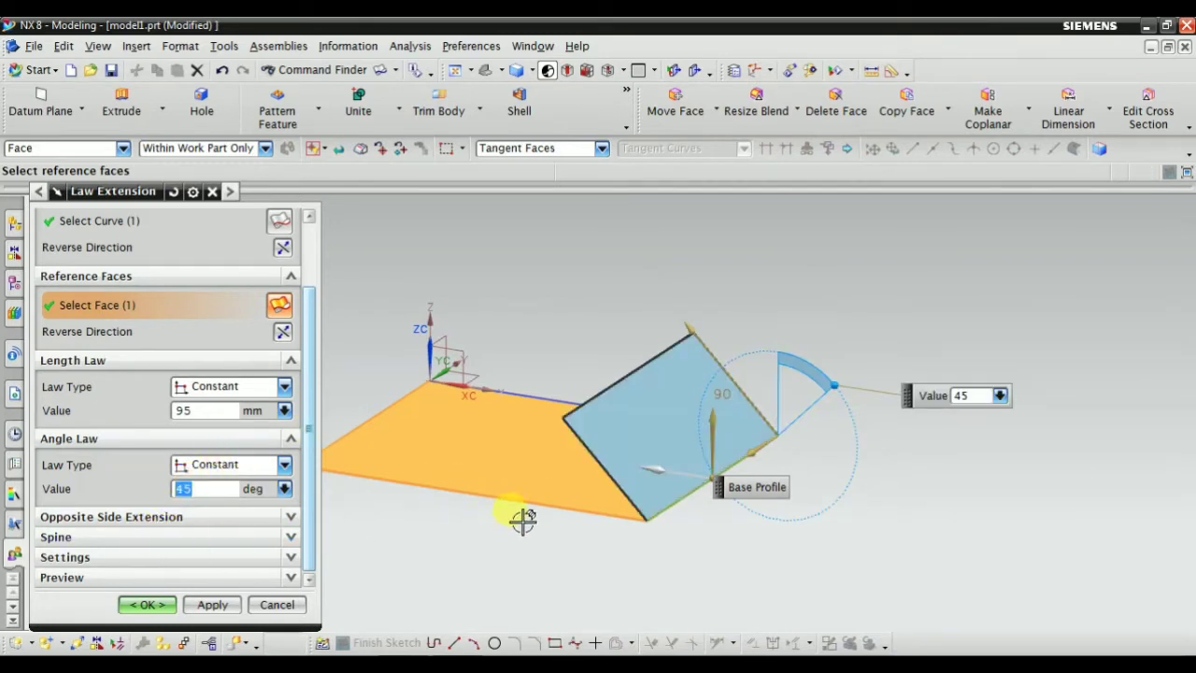
mouse_move(835, 385)
mouse_down()
mouse_move(878, 437)
mouse_move(921, 545)
mouse_move(907, 439)
mouse_move(929, 521)
mouse_up()
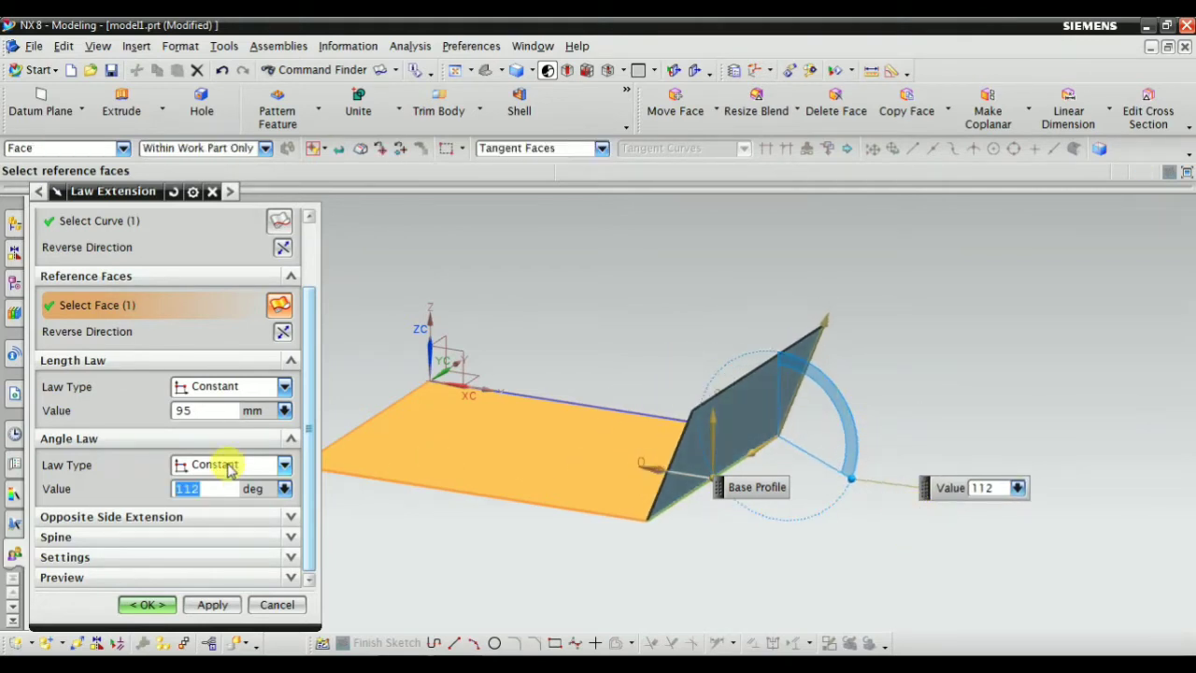
Try a symmetric opposite-side extension and orbit the model to inspect it
click(223, 387)
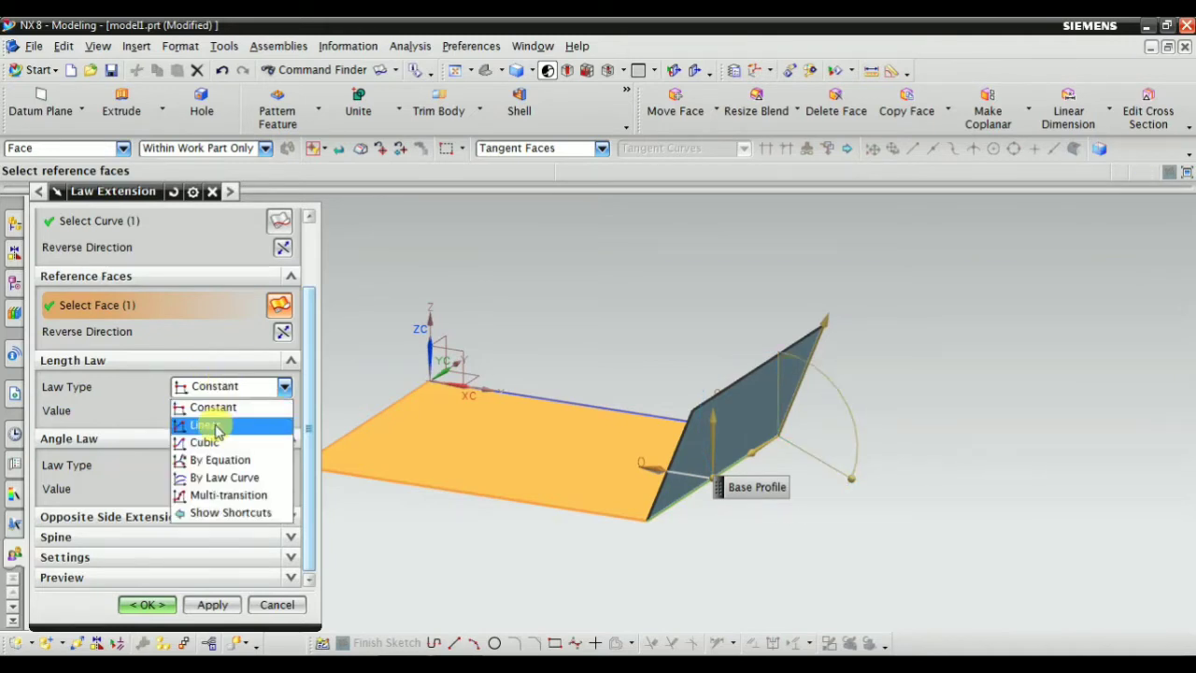
click(62, 460)
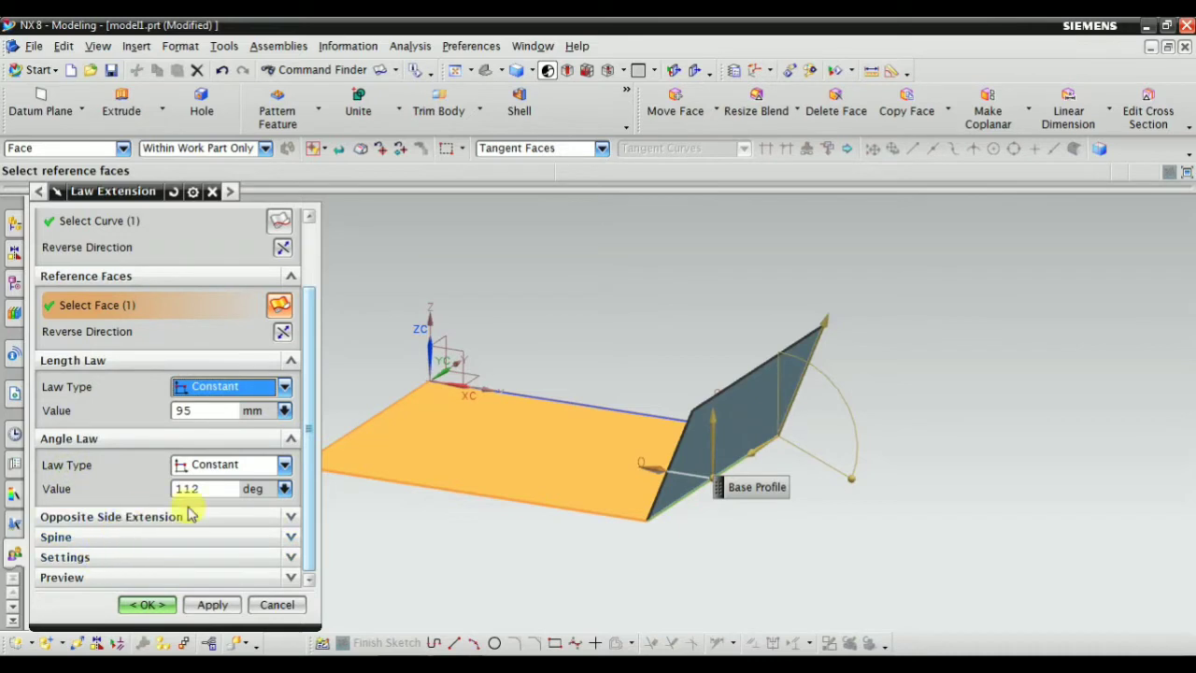
click(100, 517)
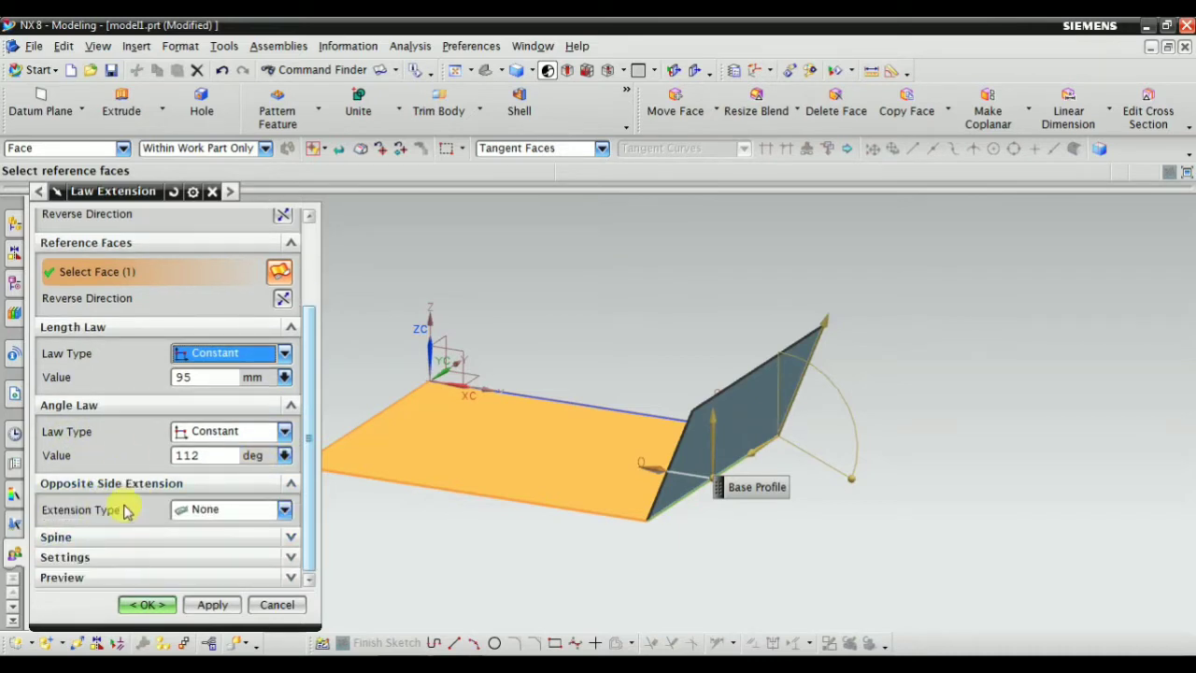
middle_drag(594, 569, 608, 531)
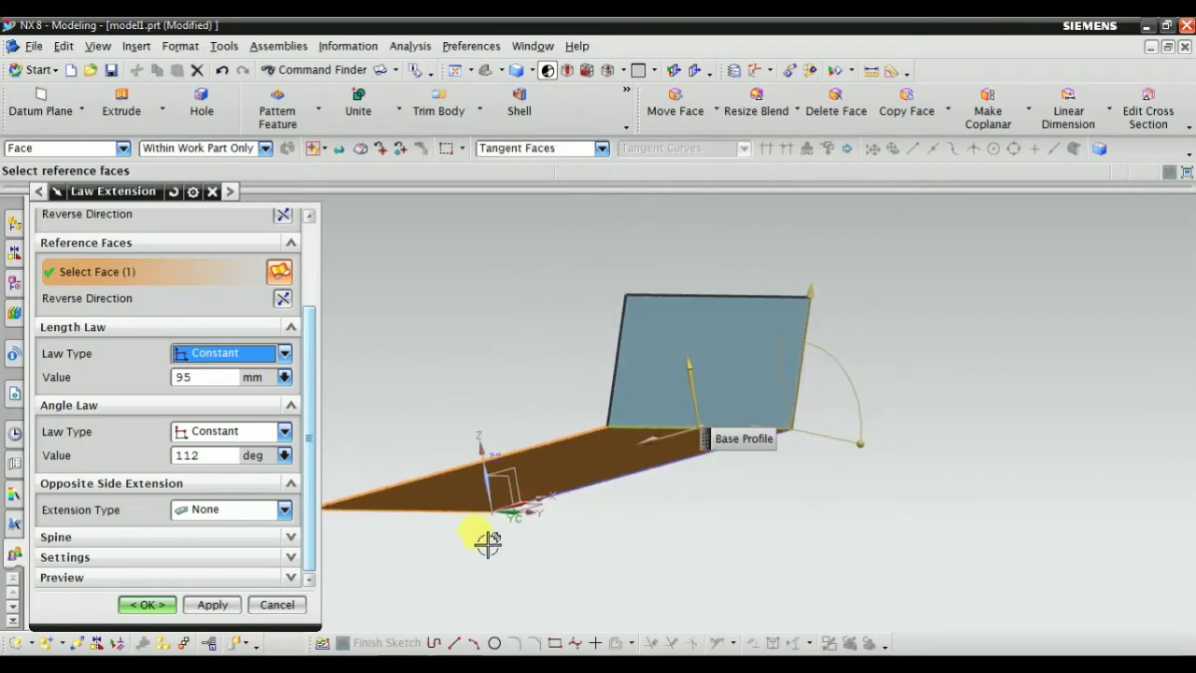
click(226, 522)
click(211, 543)
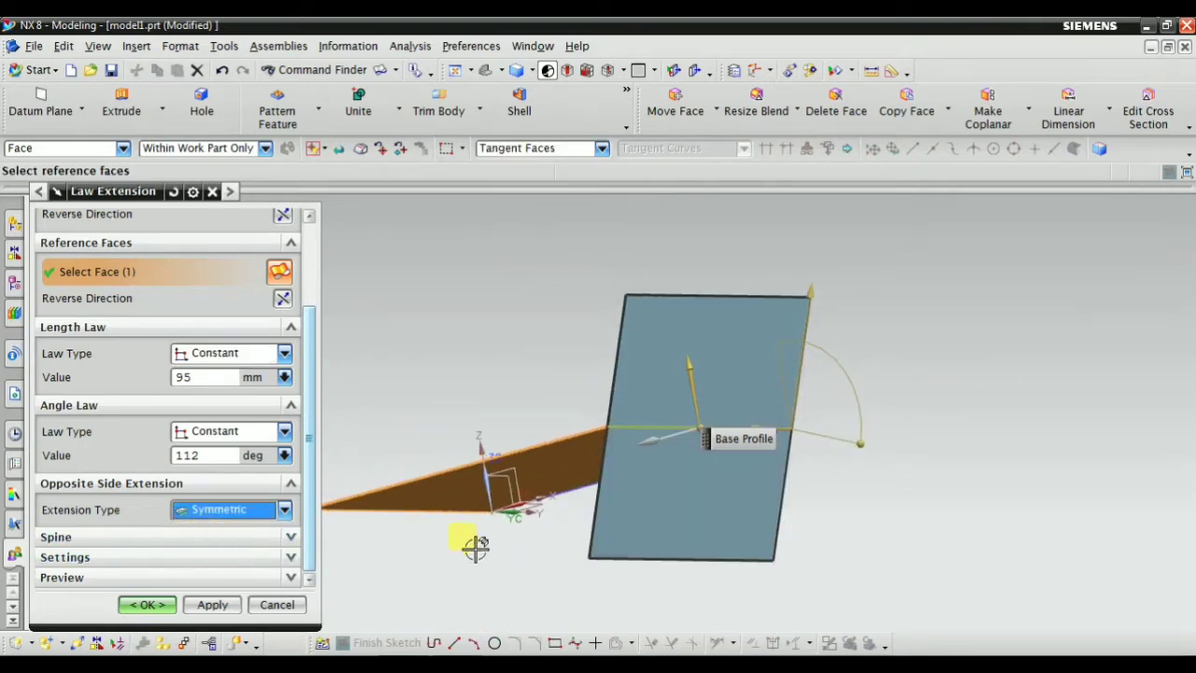
mouse_move(473, 548)
middle_down()
mouse_move(534, 477)
mouse_move(542, 293)
middle_up()
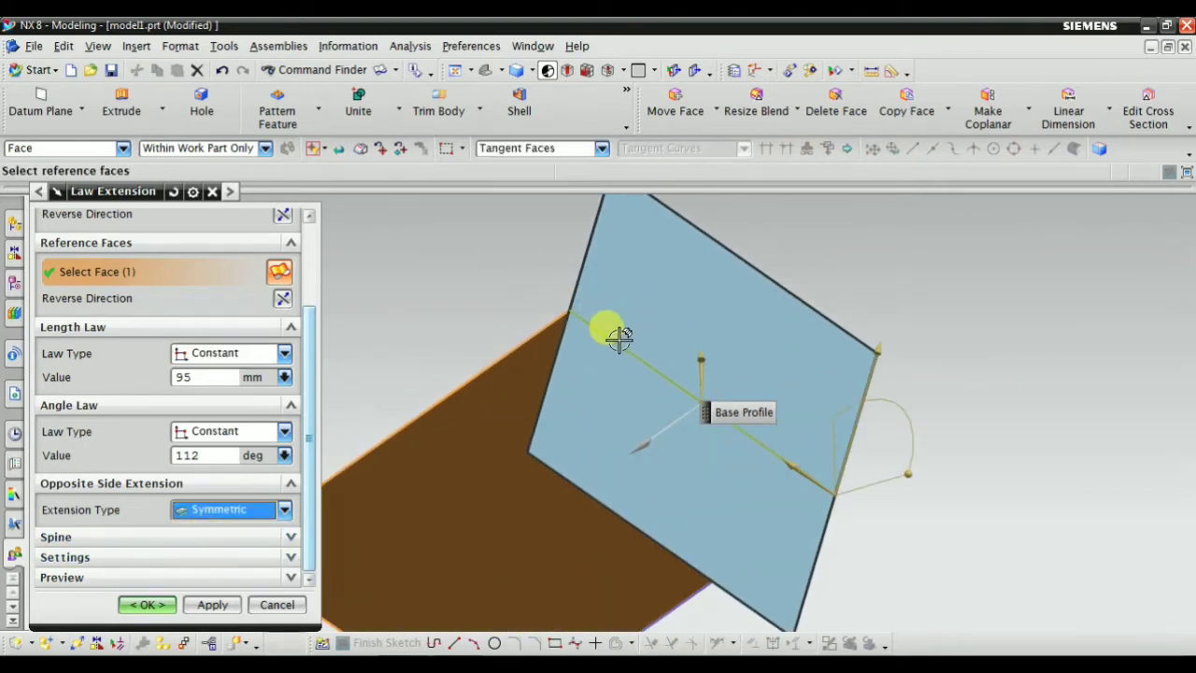
middle_drag(614, 333, 643, 373)
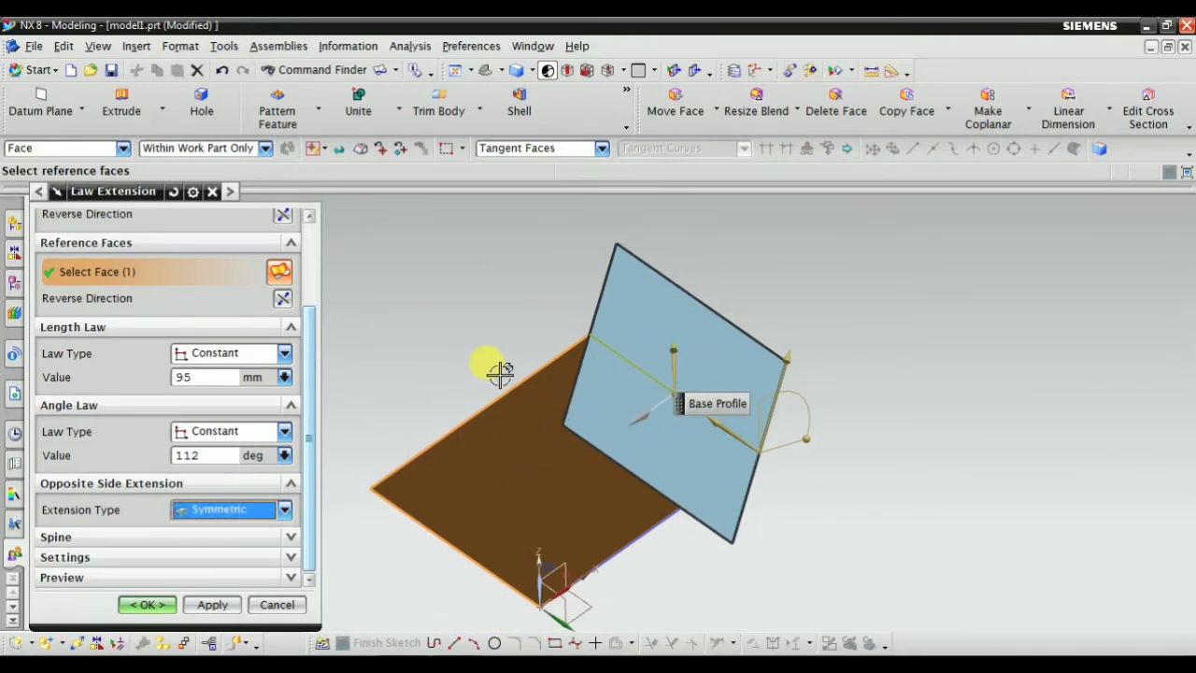
mouse_move(499, 368)
middle_down()
mouse_move(643, 328)
mouse_move(568, 434)
middle_up()
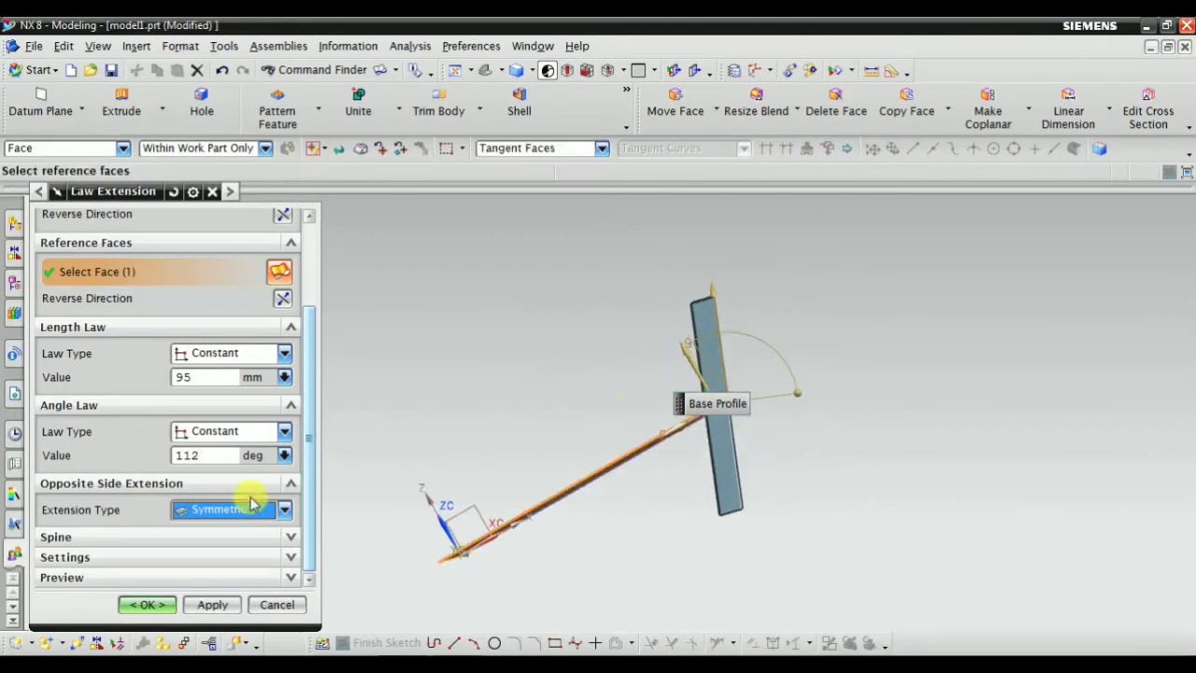
Switch the opposite-side extension to asymmetric, entering 44 mm then dragging to 105 mm
click(222, 512)
click(235, 566)
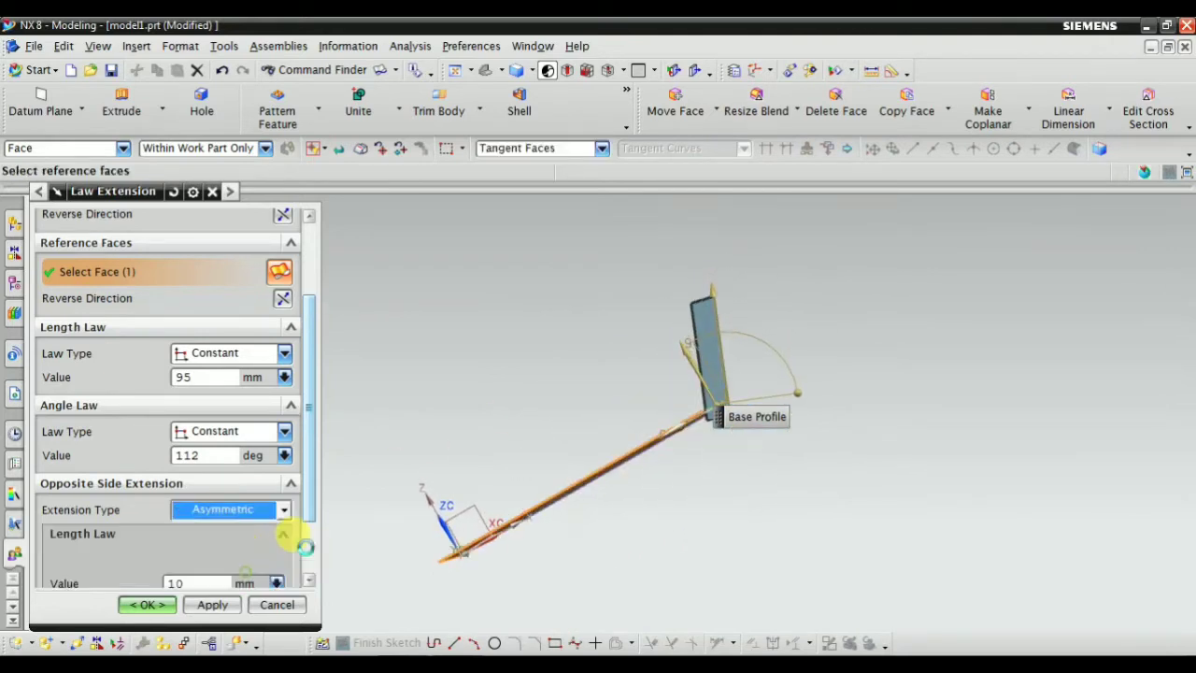
middle_drag(624, 477, 582, 401)
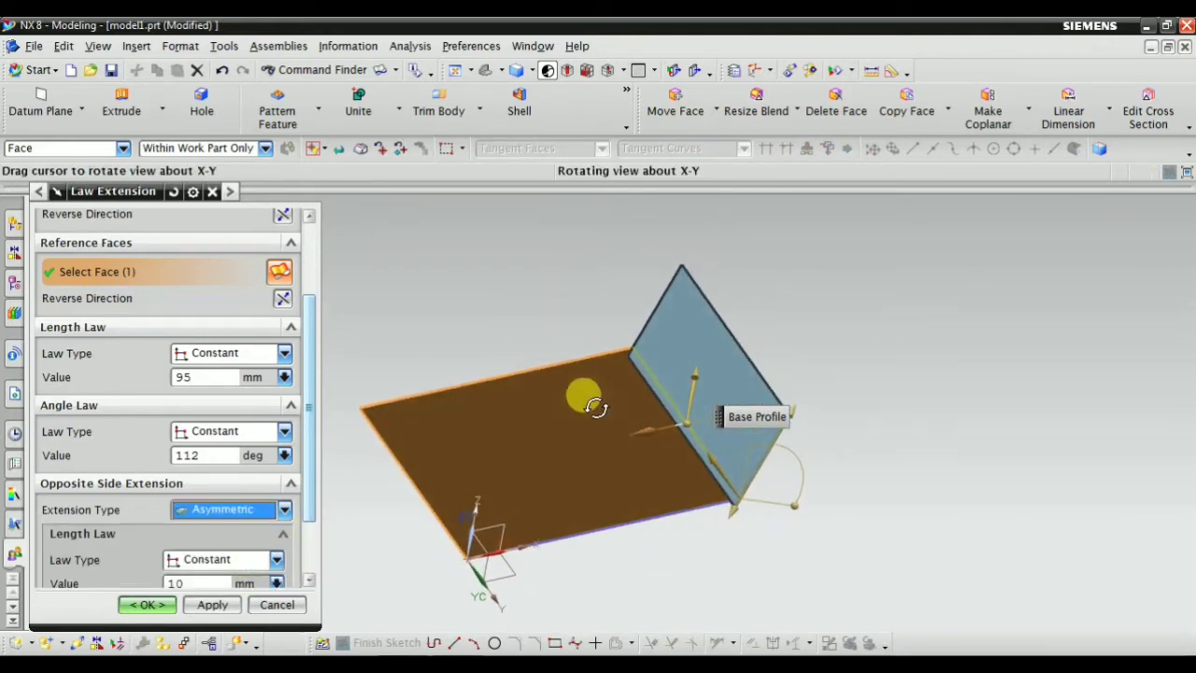
drag(314, 447, 312, 499)
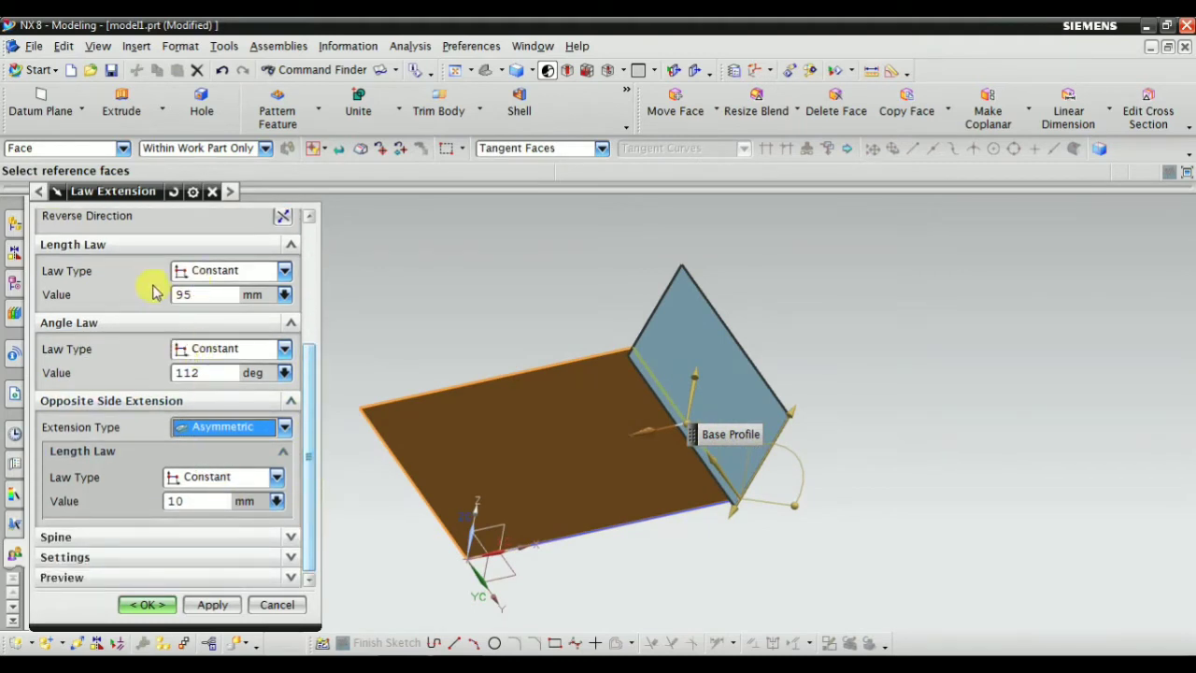
click(188, 500)
text(44)
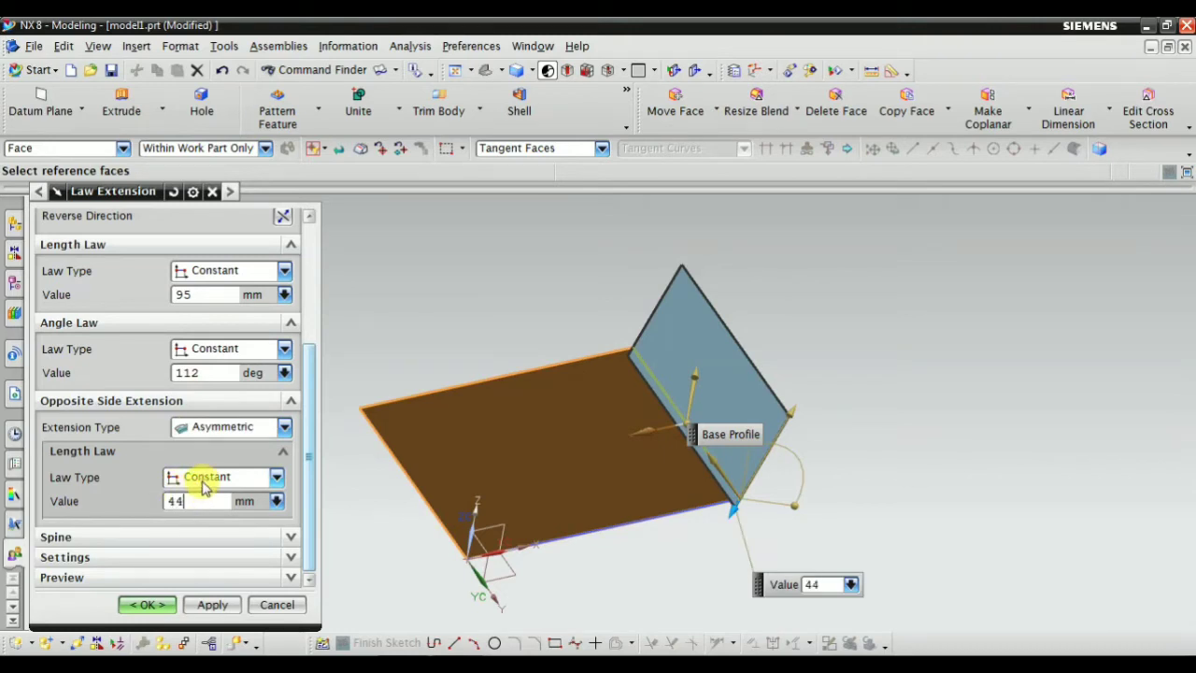
key(Return)
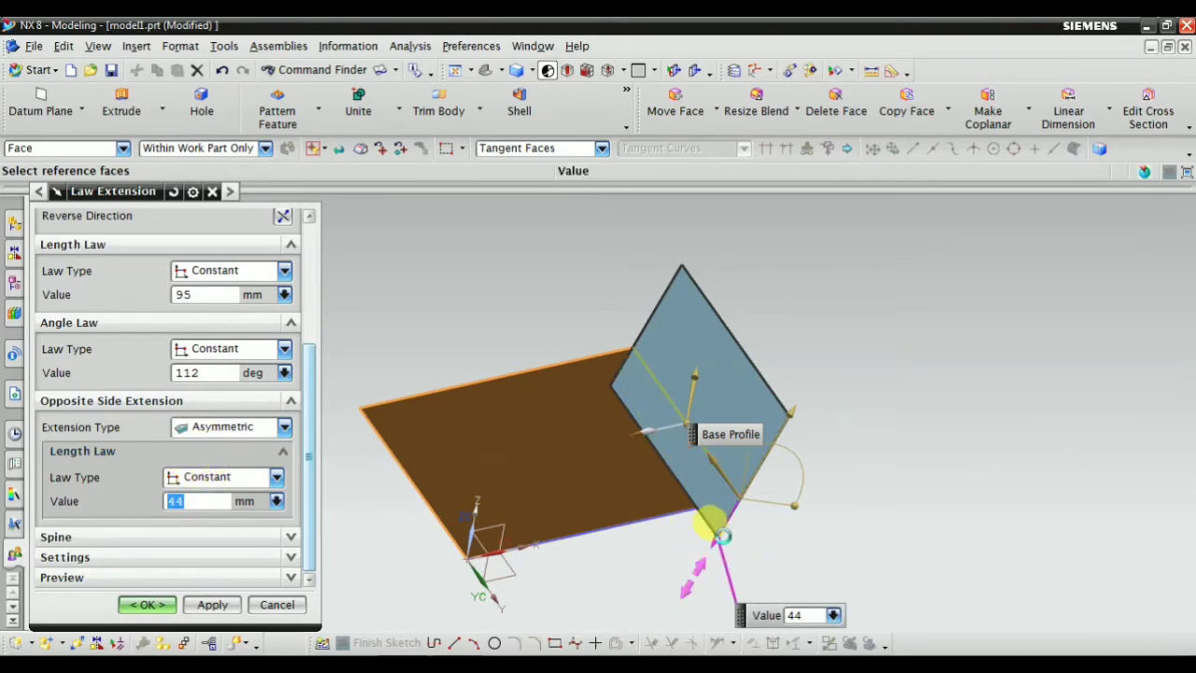
drag(722, 535, 649, 561)
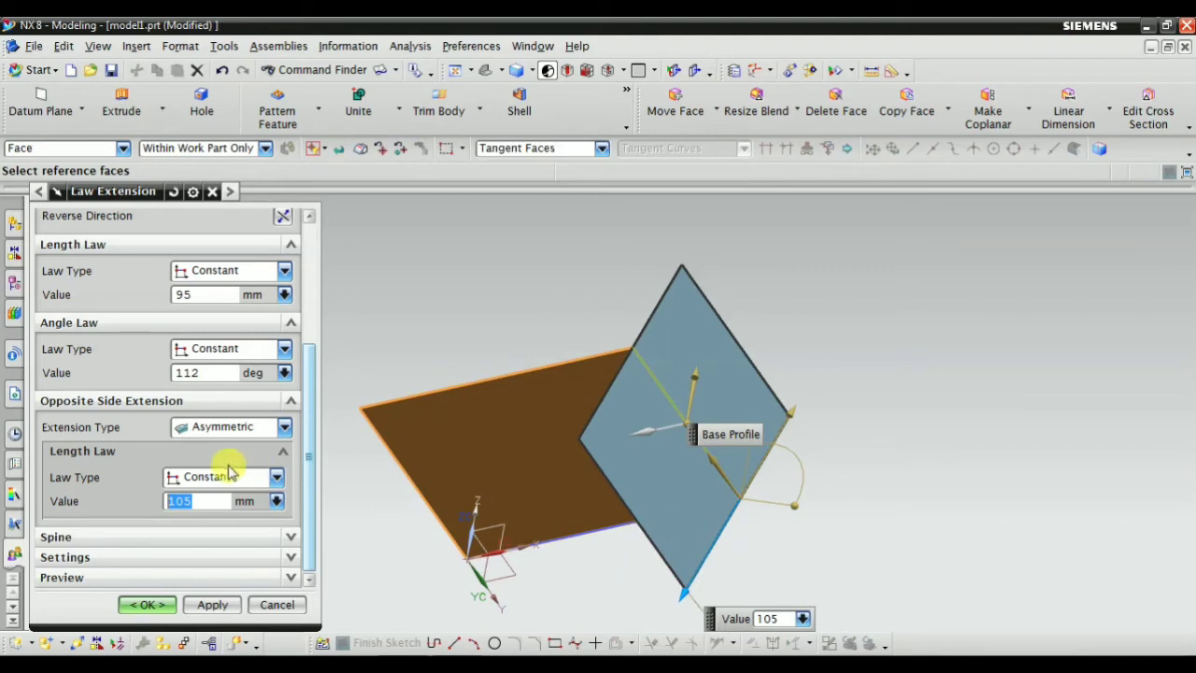
click(222, 430)
Set opposite-side extension to None, check the 95 mm, 112° wall preview, and confirm it
click(203, 445)
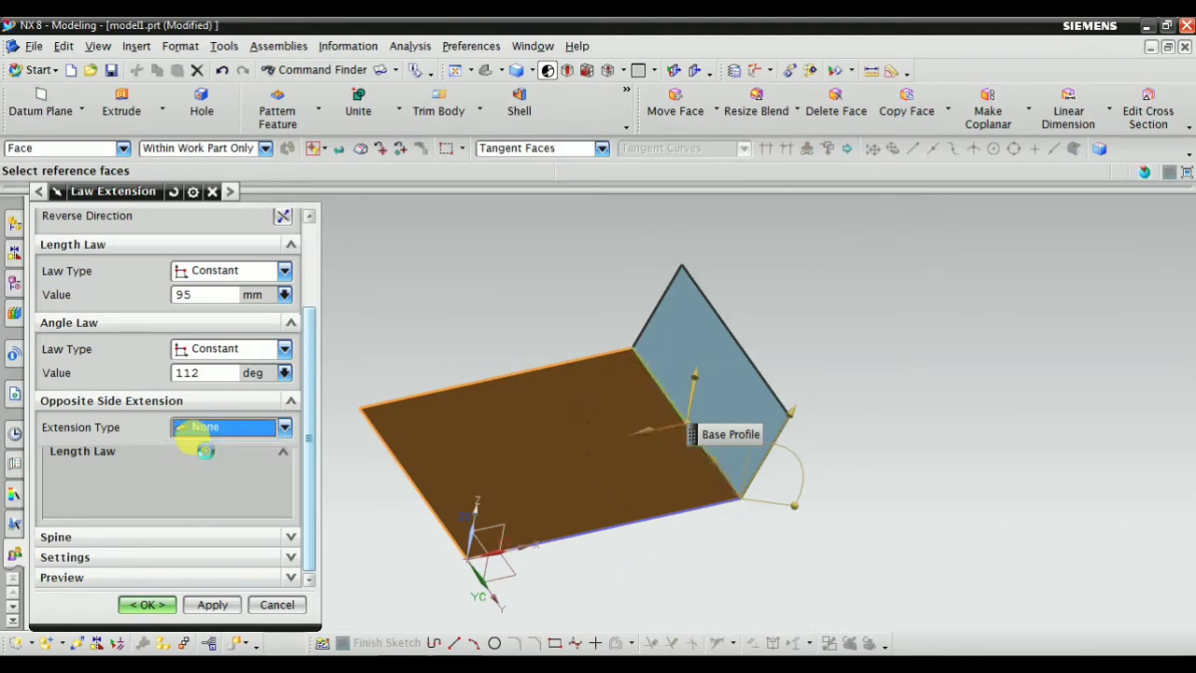
click(131, 539)
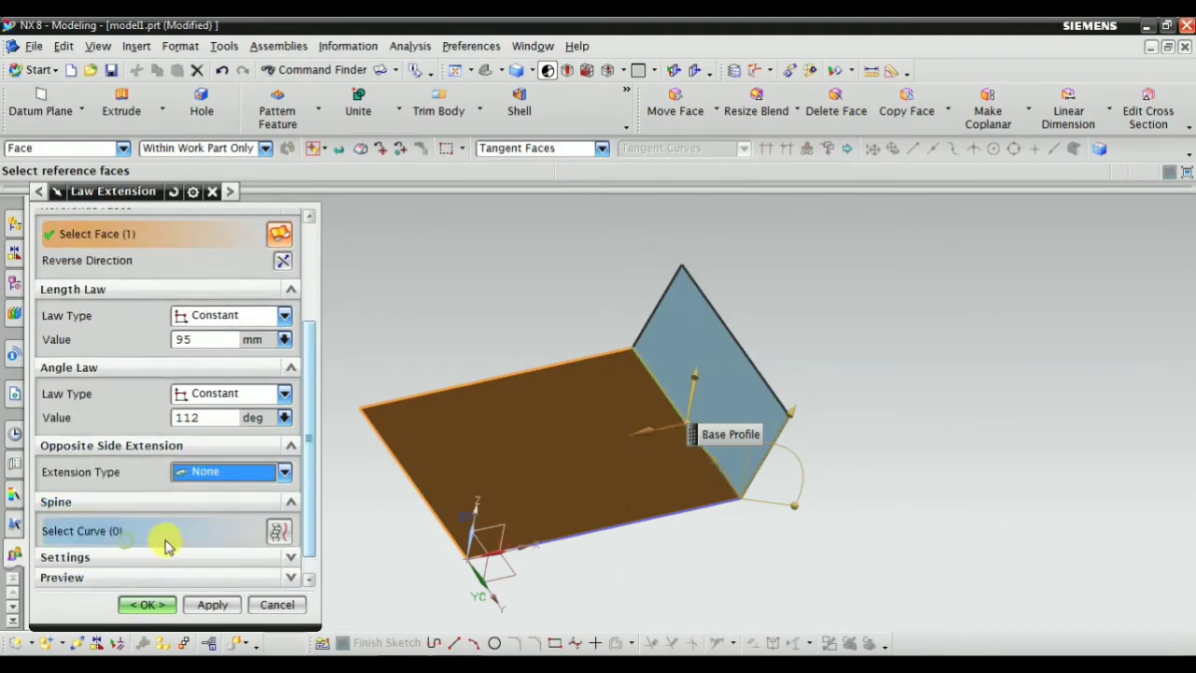
middle_drag(566, 499, 721, 433)
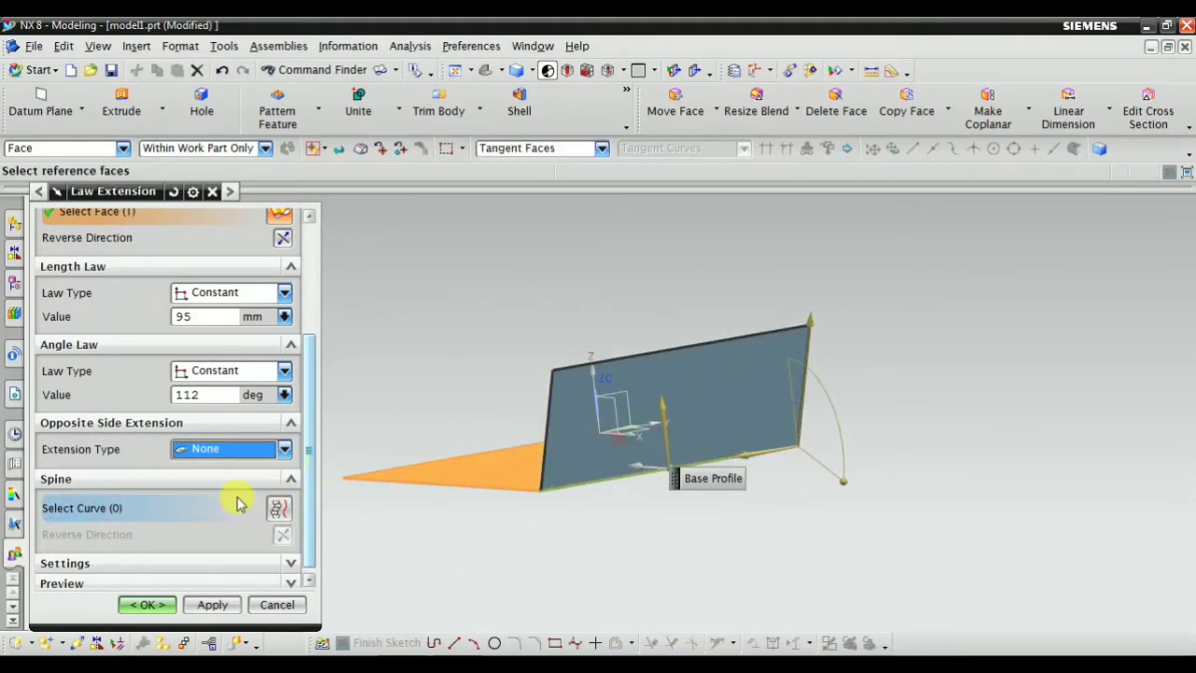
middle_drag(547, 476, 595, 487)
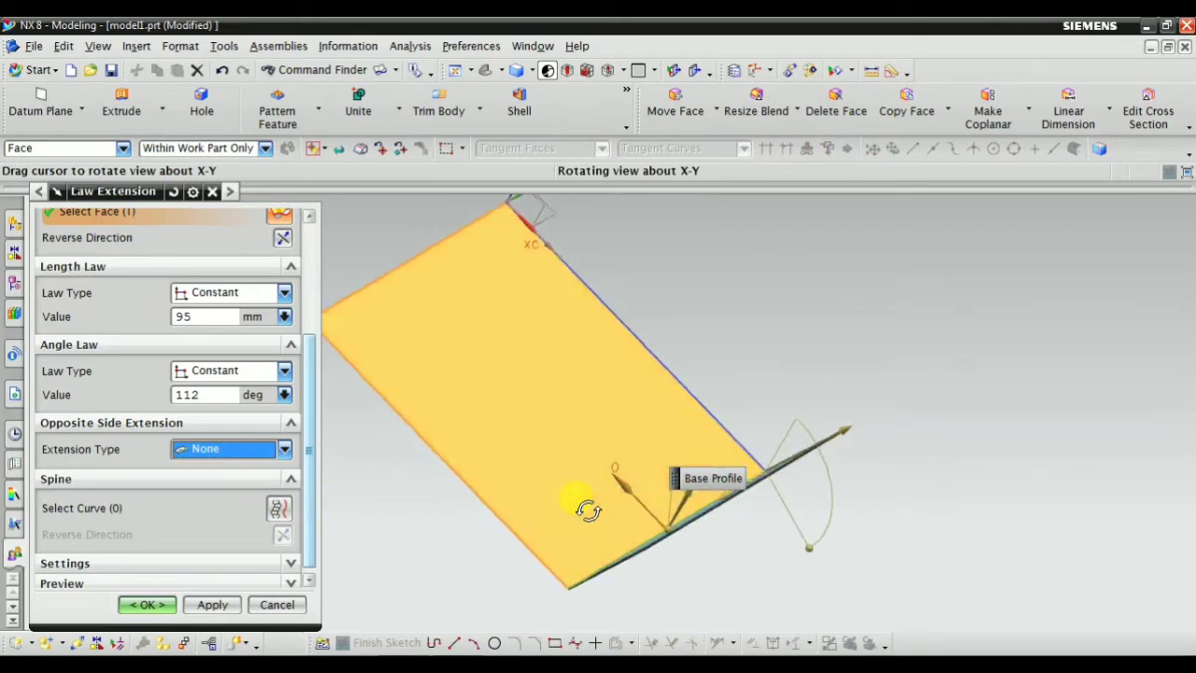
middle_drag(595, 487, 590, 425)
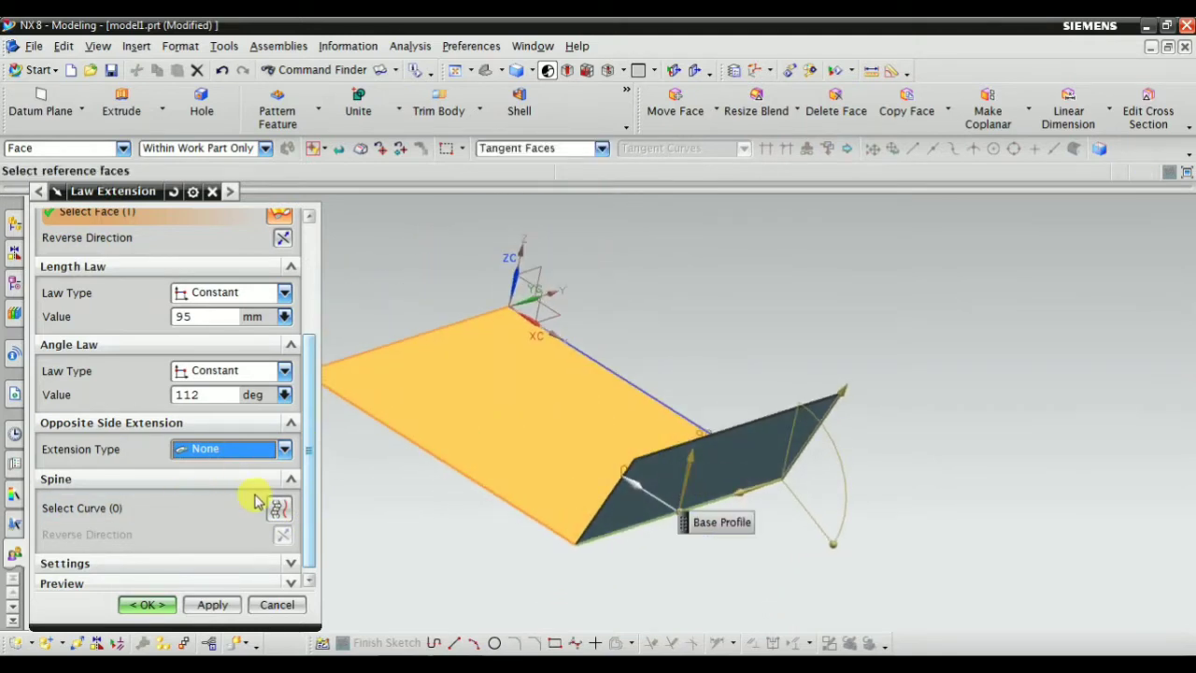
click(145, 607)
mouse_move(474, 542)
middle_down()
mouse_move(494, 502)
mouse_move(384, 457)
middle_up()
click(14, 285)
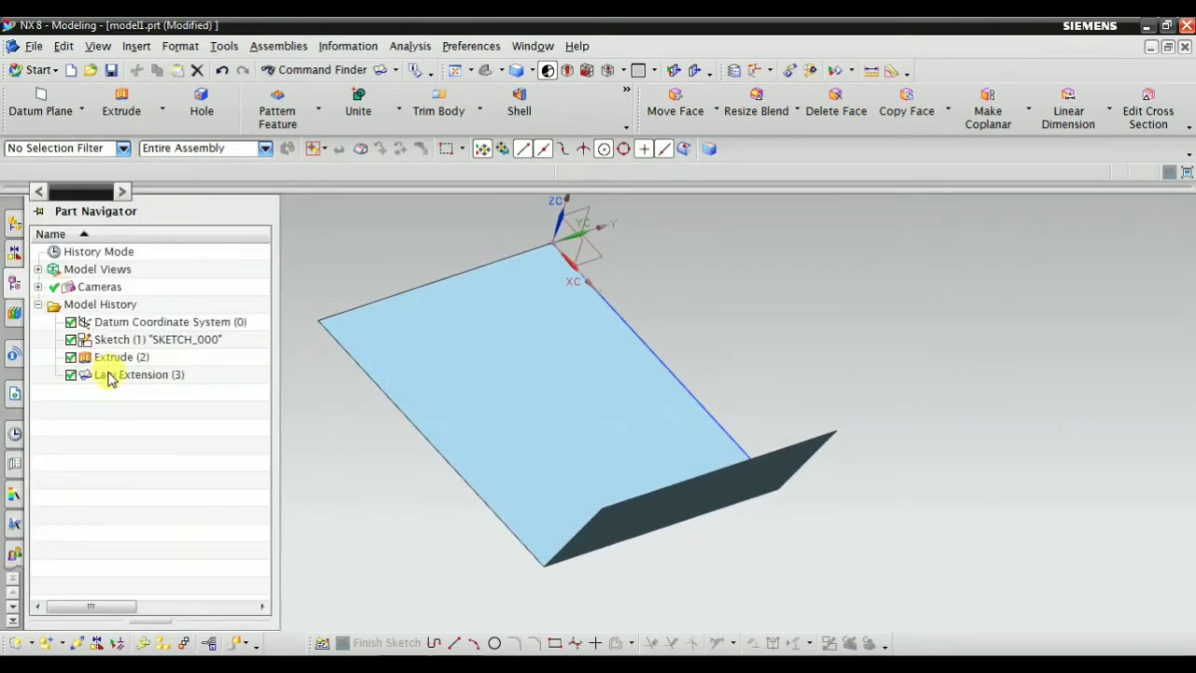
Delete the Law Extension (3) feature in the Part Navigator and start a new datum plane
right_click(107, 377)
click(163, 284)
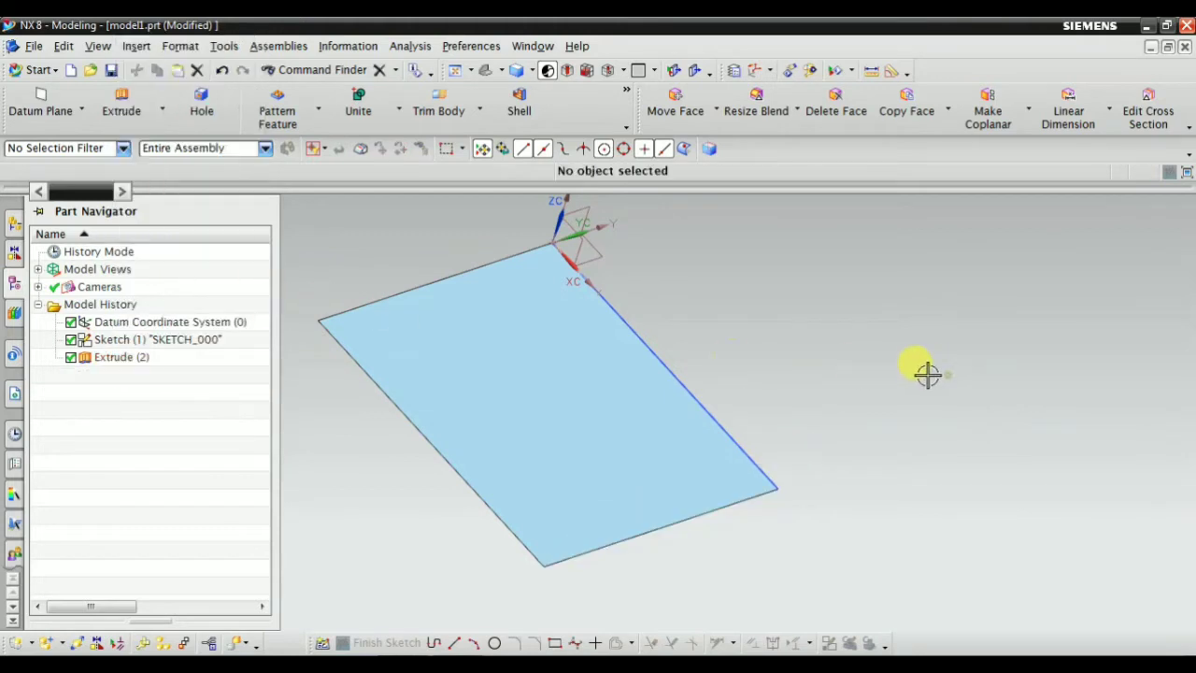
click(136, 49)
mouse_move(176, 154)
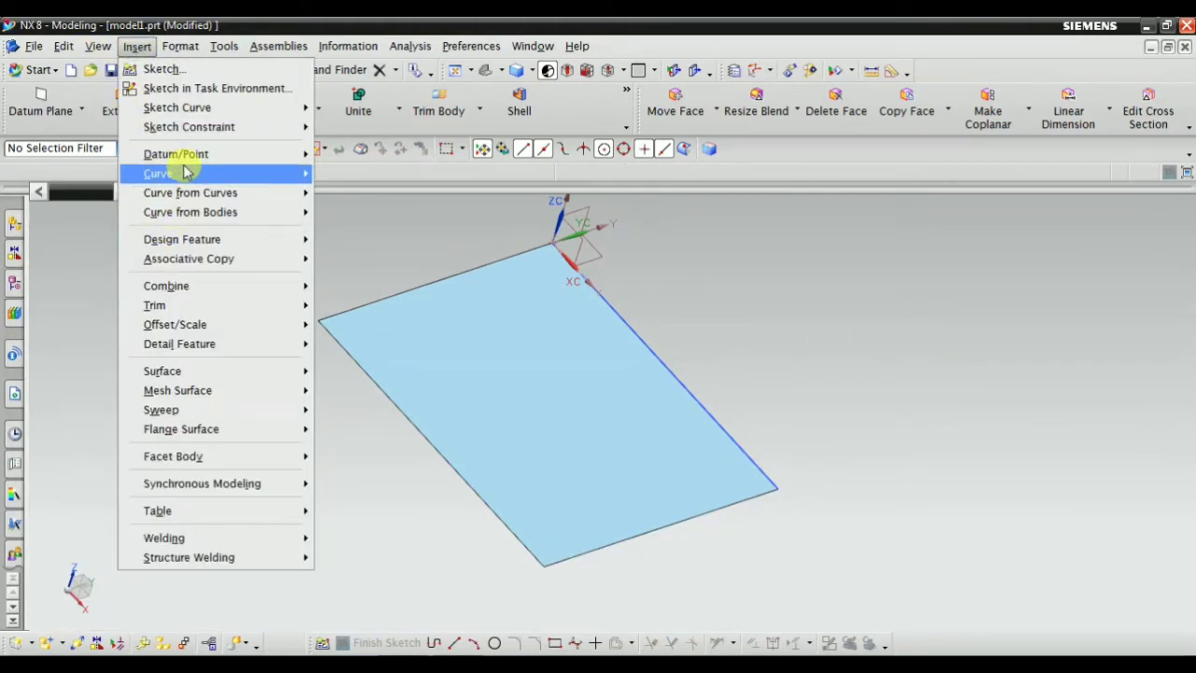
click(389, 160)
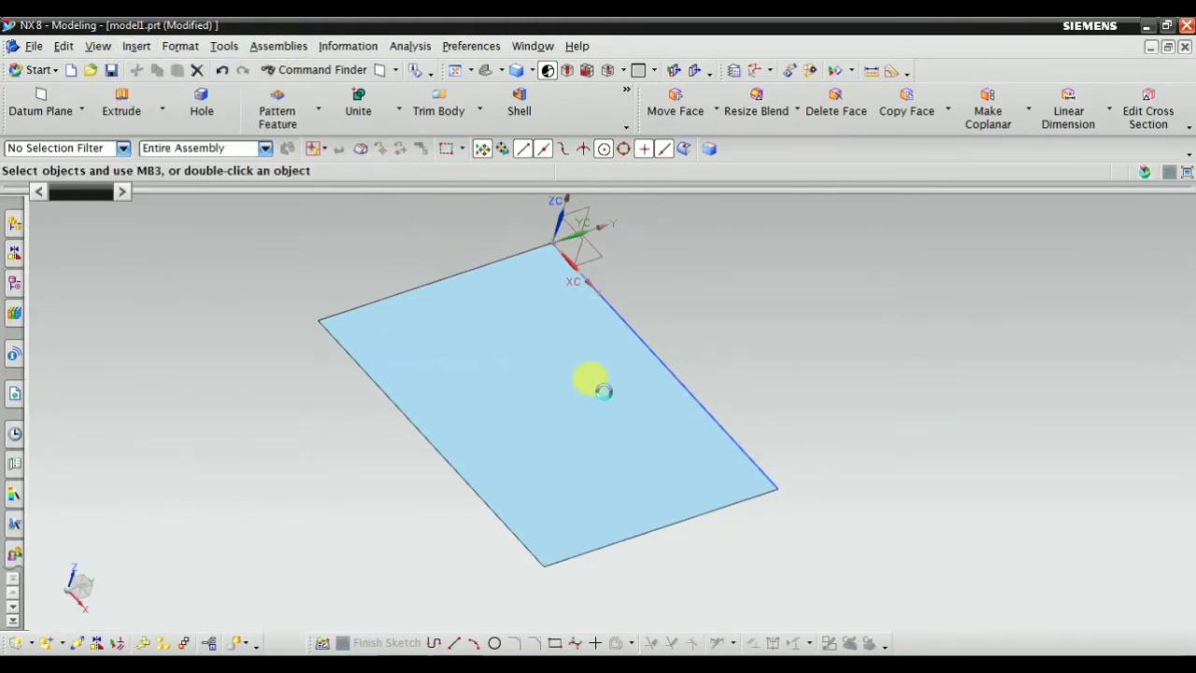
Create a datum plane hinged on a sheet edge and angled at -216° to the sheet face
click(587, 395)
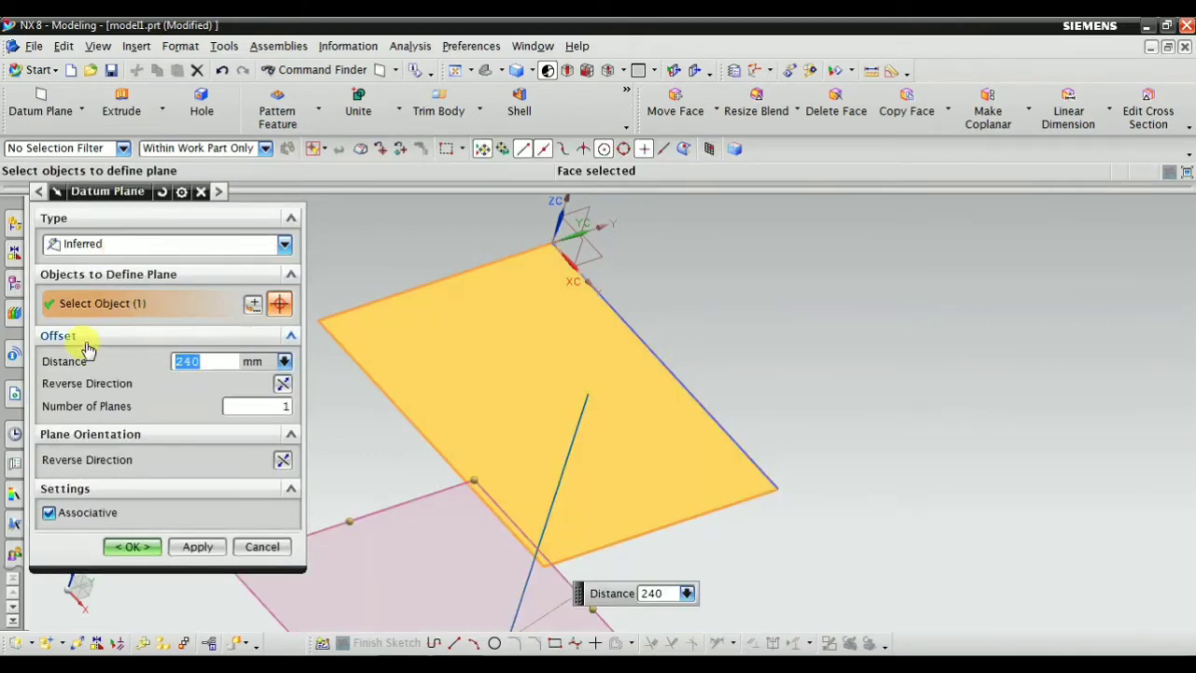
click(640, 535)
mouse_move(633, 533)
middle_down()
mouse_move(435, 502)
mouse_move(460, 449)
mouse_move(481, 468)
mouse_move(459, 470)
middle_up()
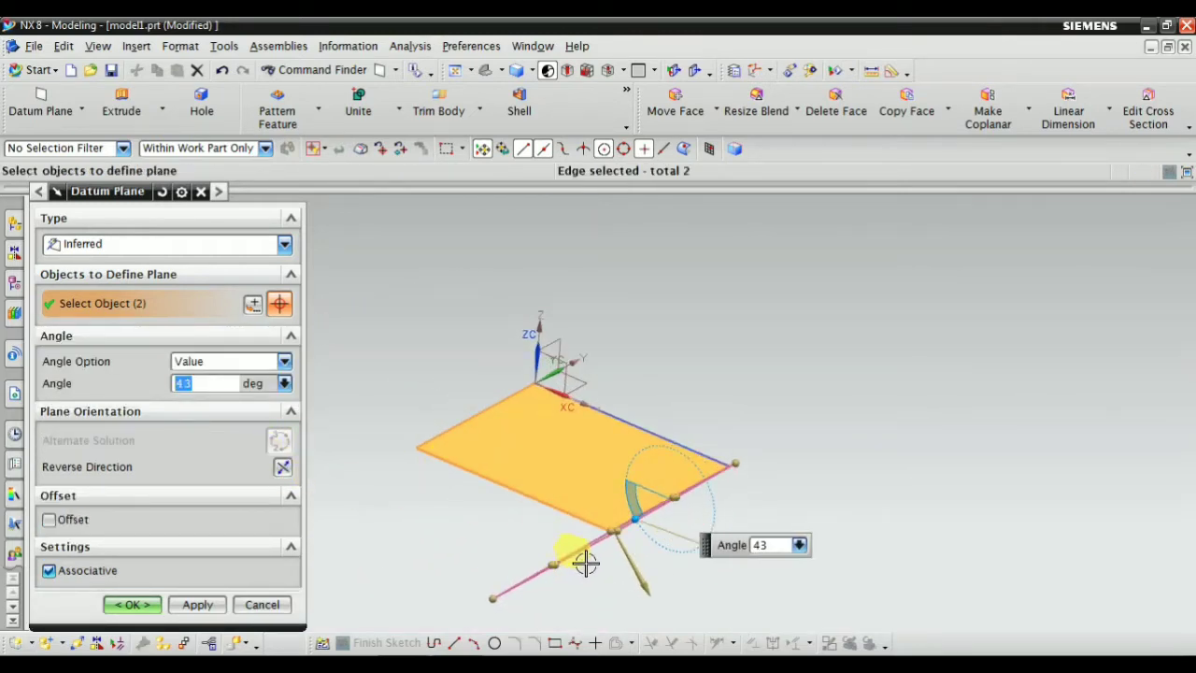
click(281, 466)
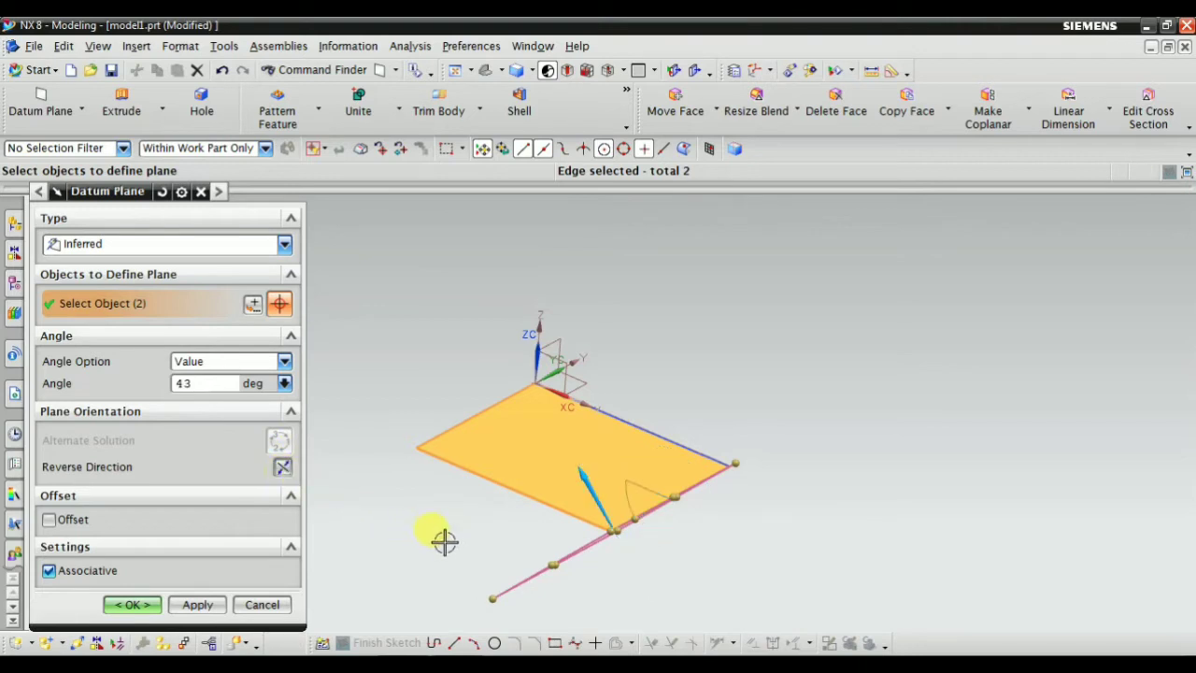
mouse_move(444, 541)
middle_down()
mouse_move(462, 504)
mouse_move(462, 534)
mouse_move(567, 540)
mouse_move(570, 494)
mouse_move(610, 529)
middle_up()
mouse_move(618, 513)
mouse_down()
mouse_move(609, 454)
mouse_move(622, 421)
mouse_move(629, 435)
mouse_move(614, 435)
mouse_up()
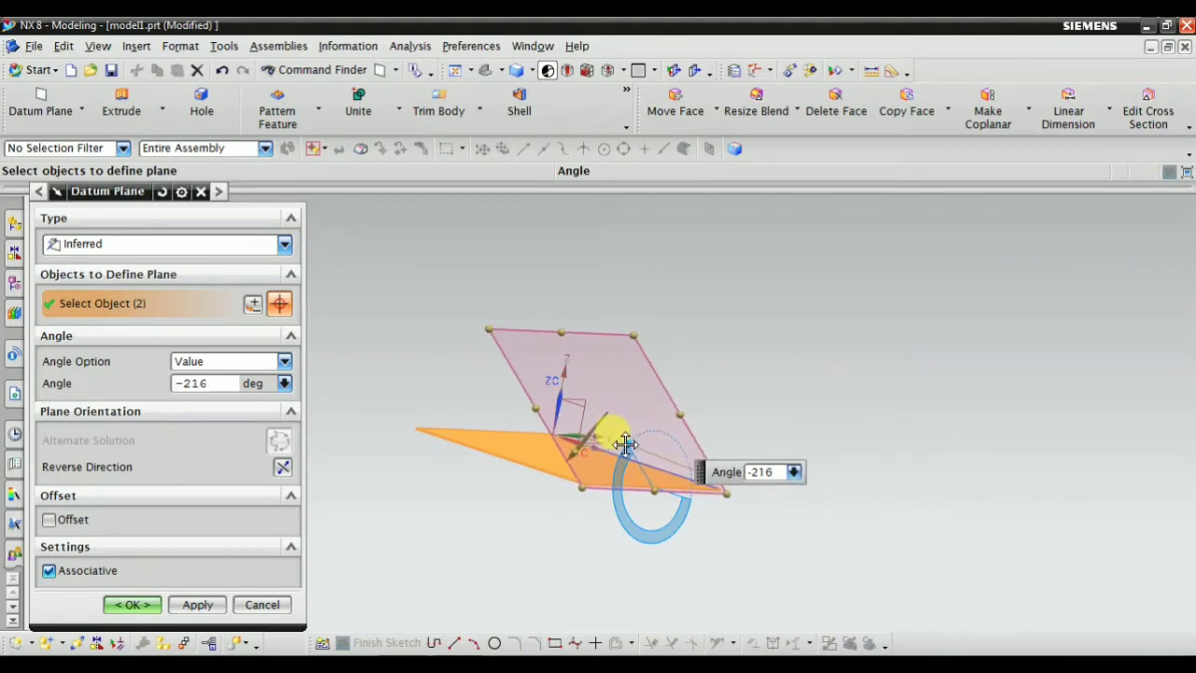
middle_click(689, 414)
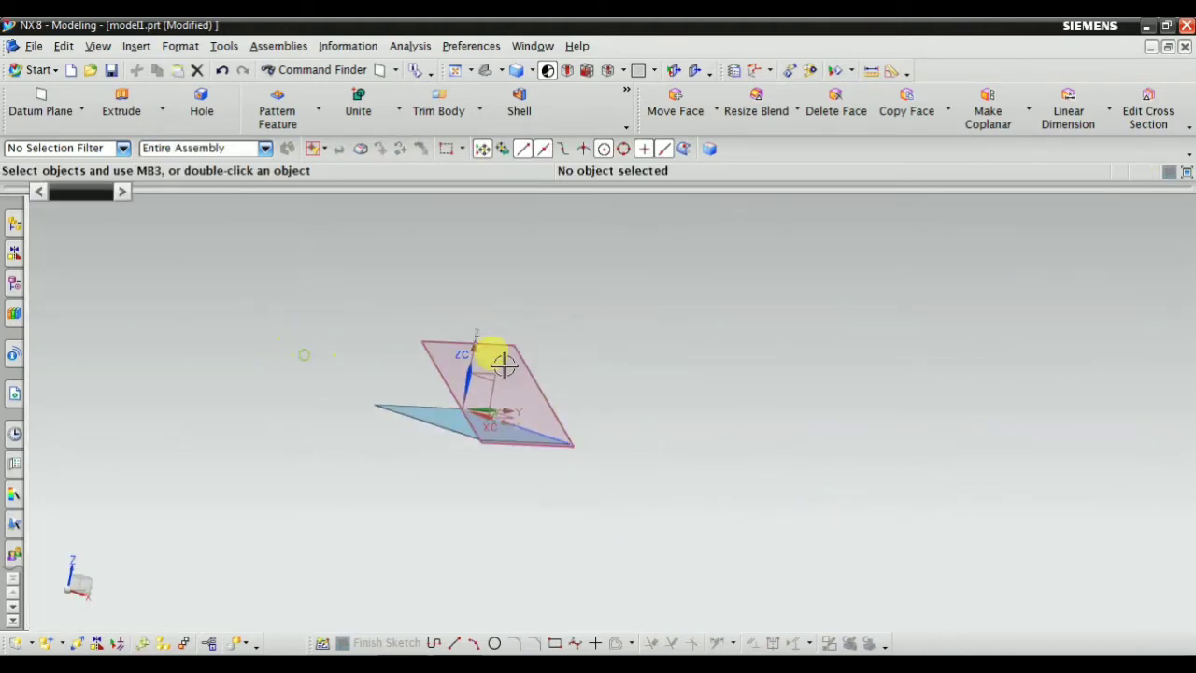
mouse_move(496, 355)
middle_down()
mouse_move(617, 430)
mouse_move(638, 411)
mouse_move(692, 401)
middle_up()
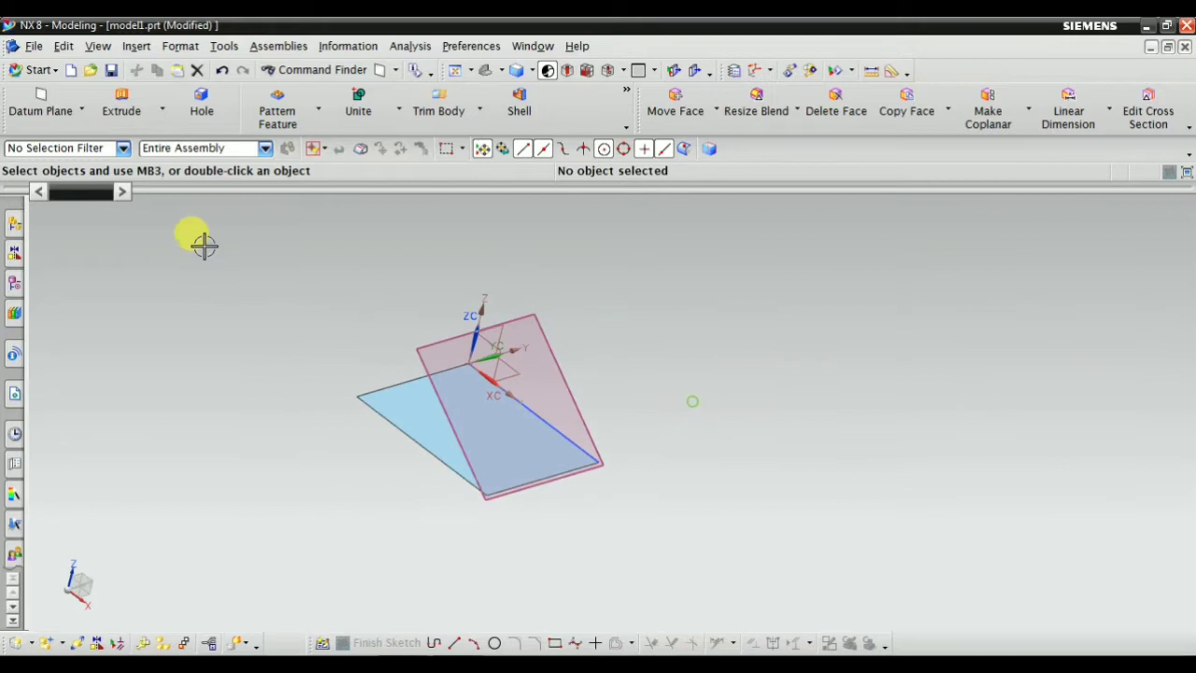
Start a new sketch on the tilted datum plane
click(139, 46)
click(185, 89)
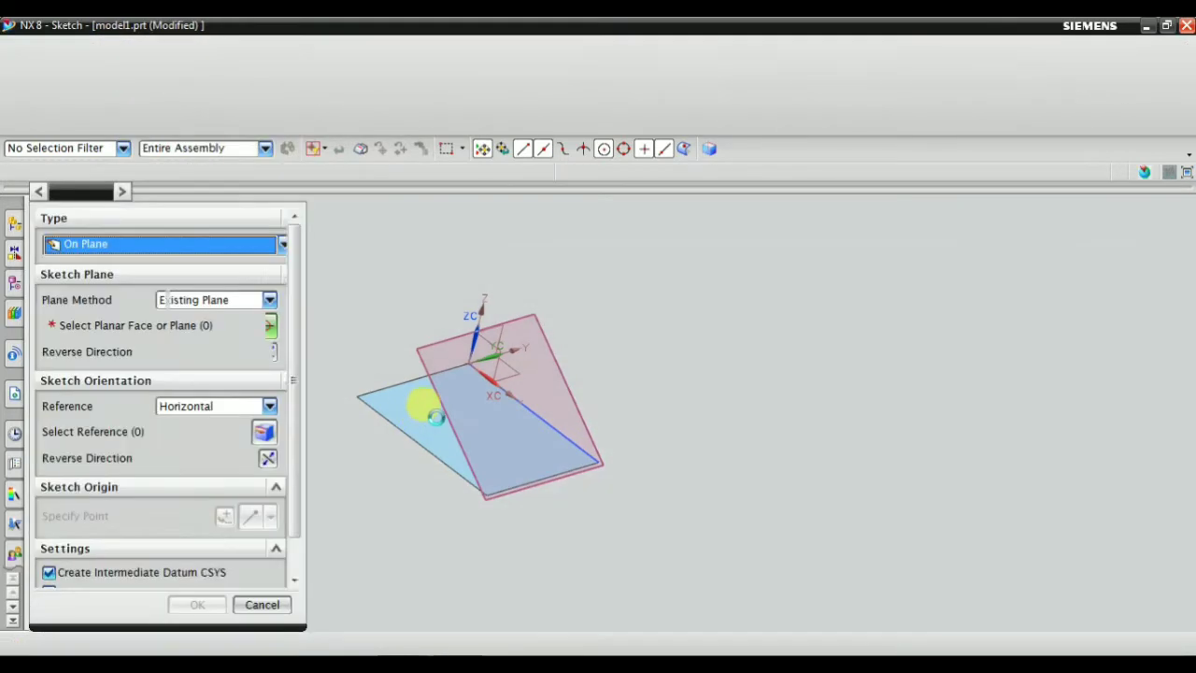
click(437, 427)
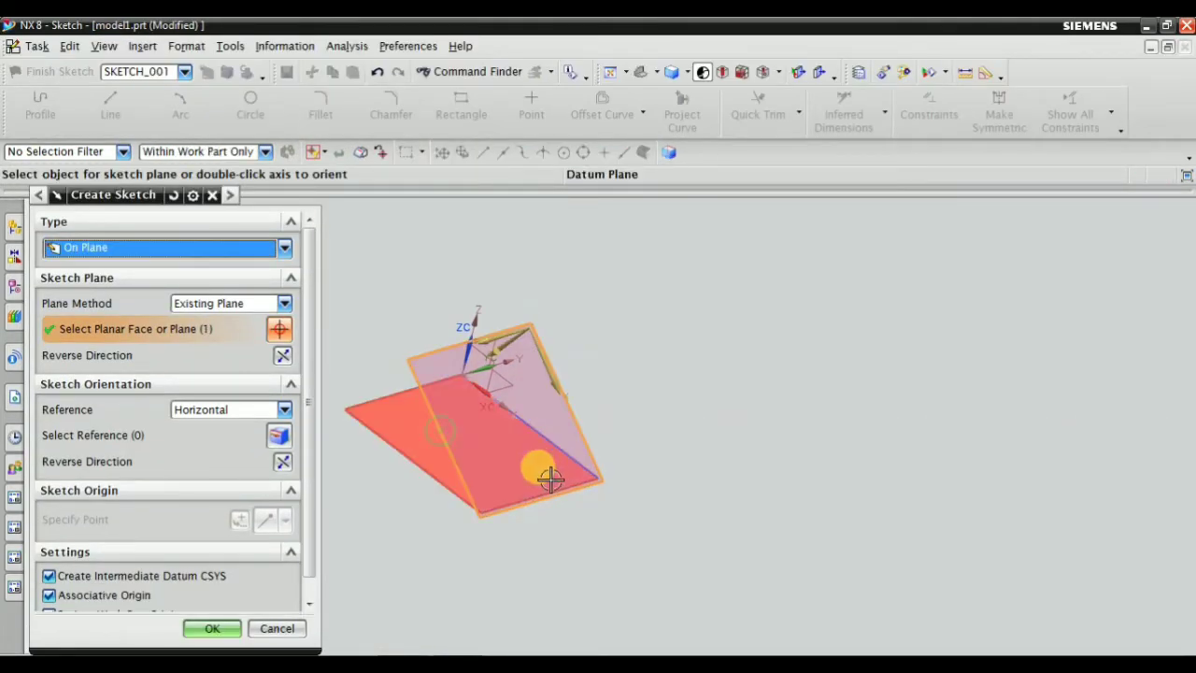
middle_drag(387, 459, 465, 444)
middle_click(456, 437)
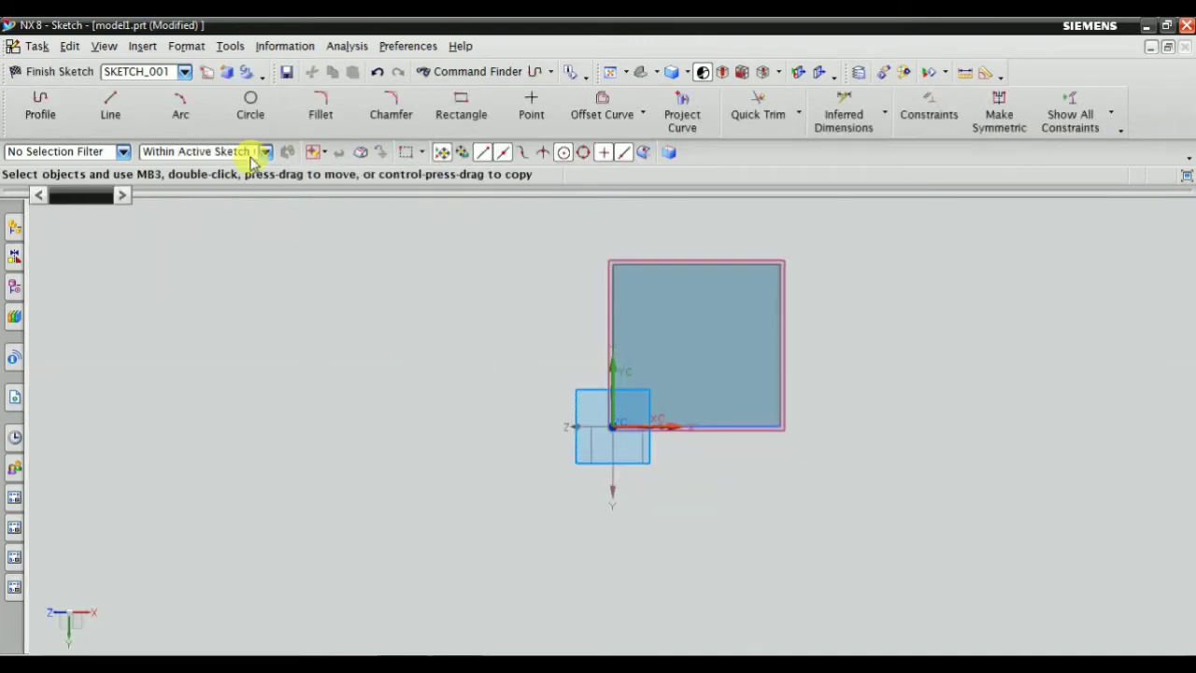
Draw an R128.5 arc from the sheet's lower-right to top-right corner and finish the sketch
click(178, 114)
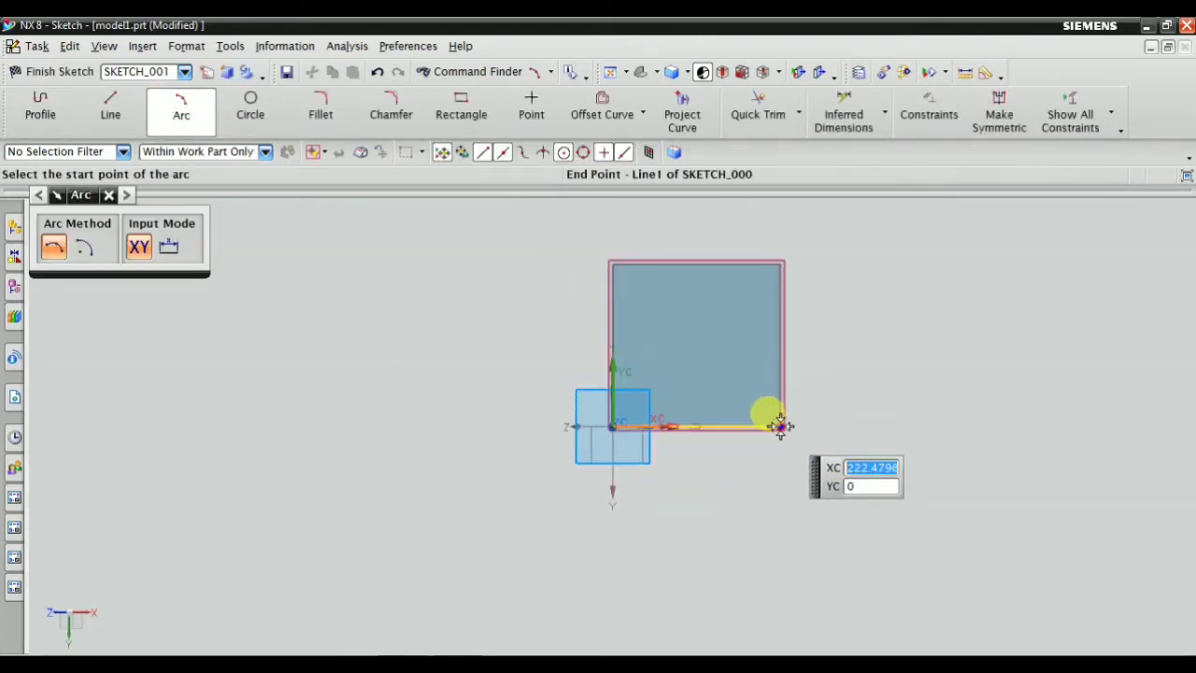
click(784, 426)
click(778, 262)
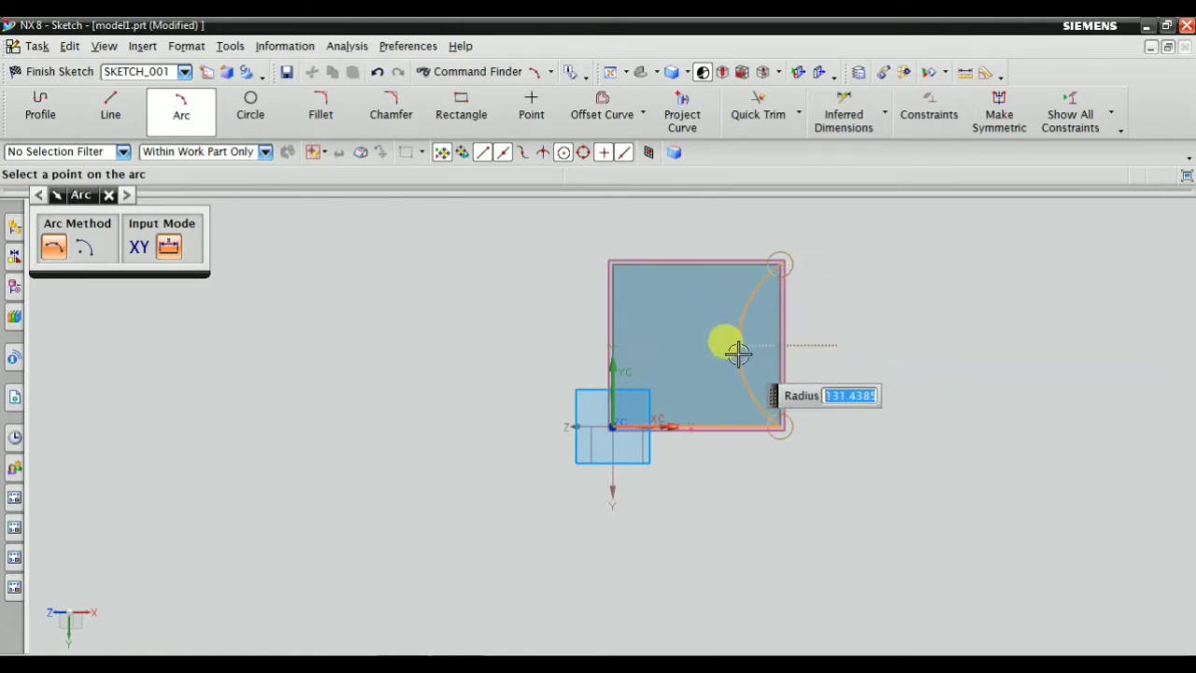
click(736, 358)
key(Escape)
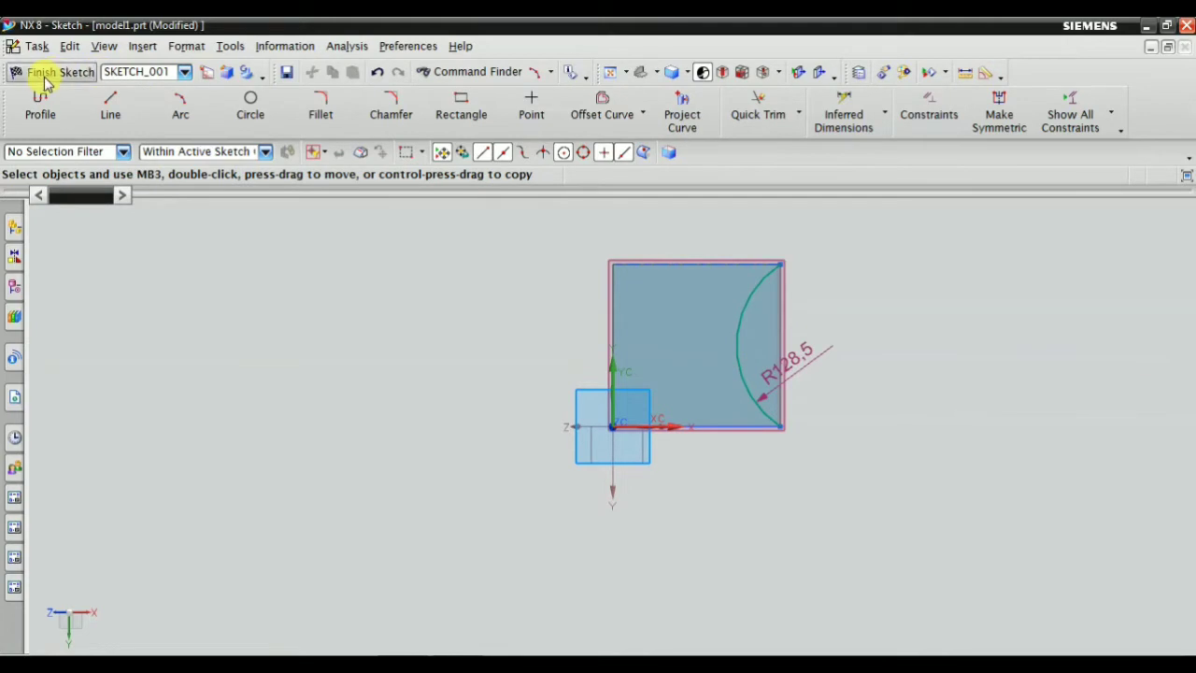
click(47, 79)
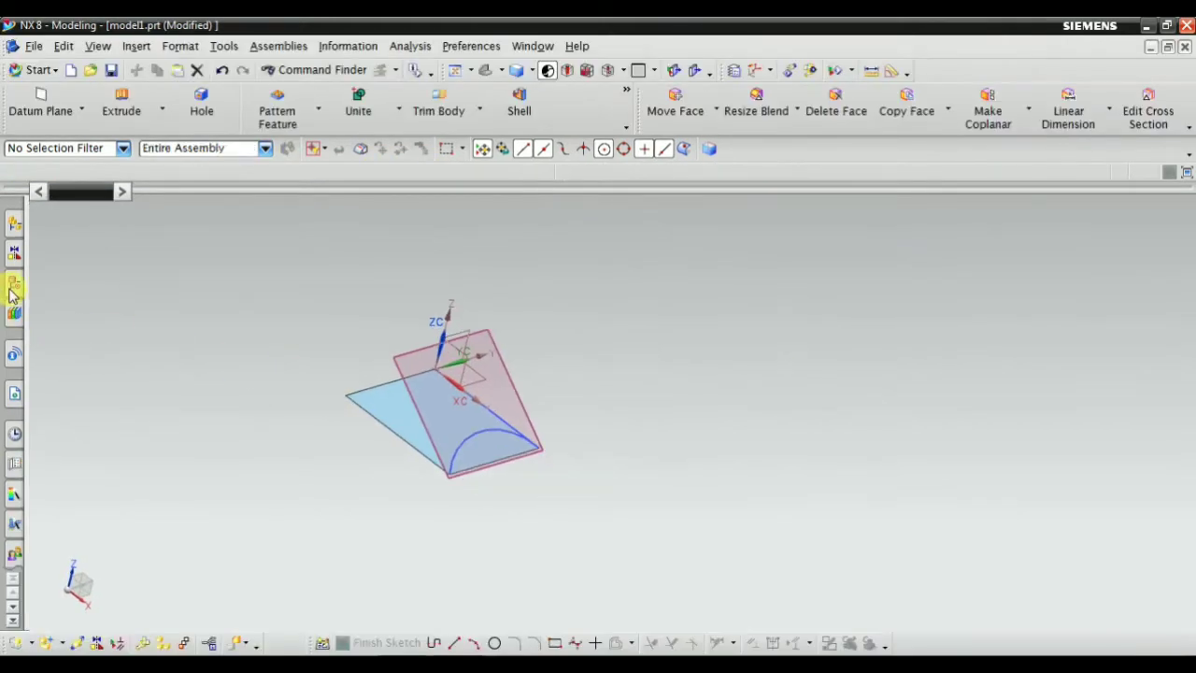
Hide the datum plane from the Part Navigator and orbit to view the sheet's R128.5 arc
click(12, 292)
right_click(105, 393)
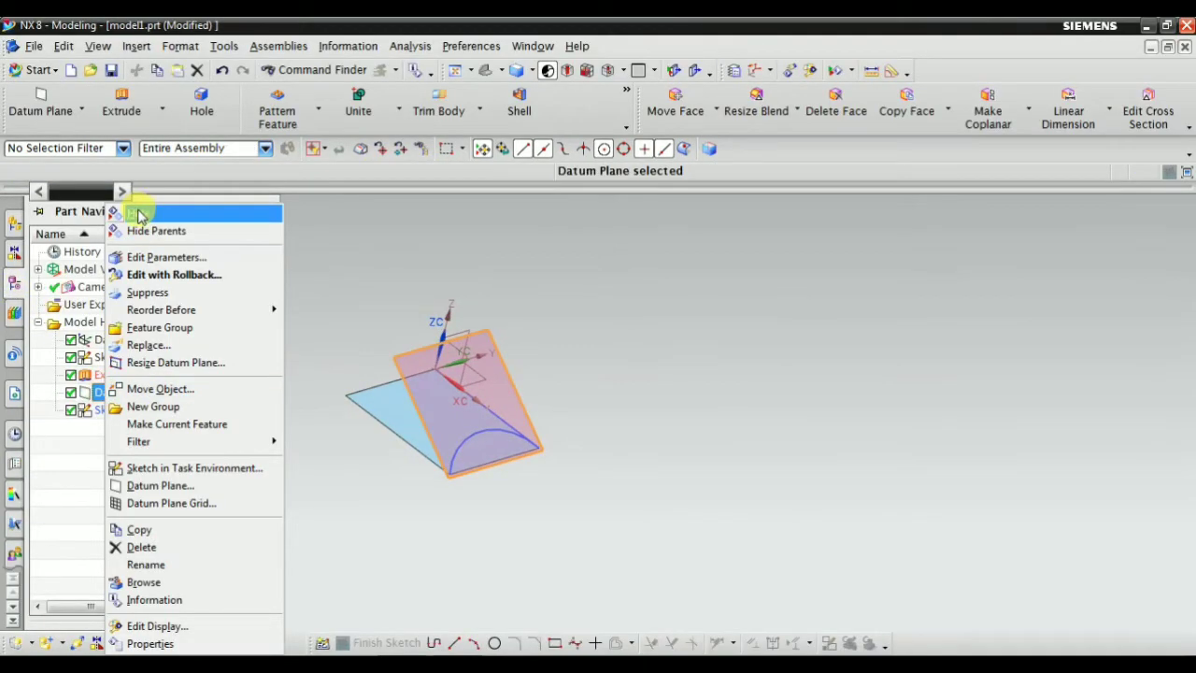
click(138, 215)
key(ctrl+f)
mouse_move(459, 451)
middle_down()
mouse_move(601, 393)
mouse_move(596, 432)
middle_up()
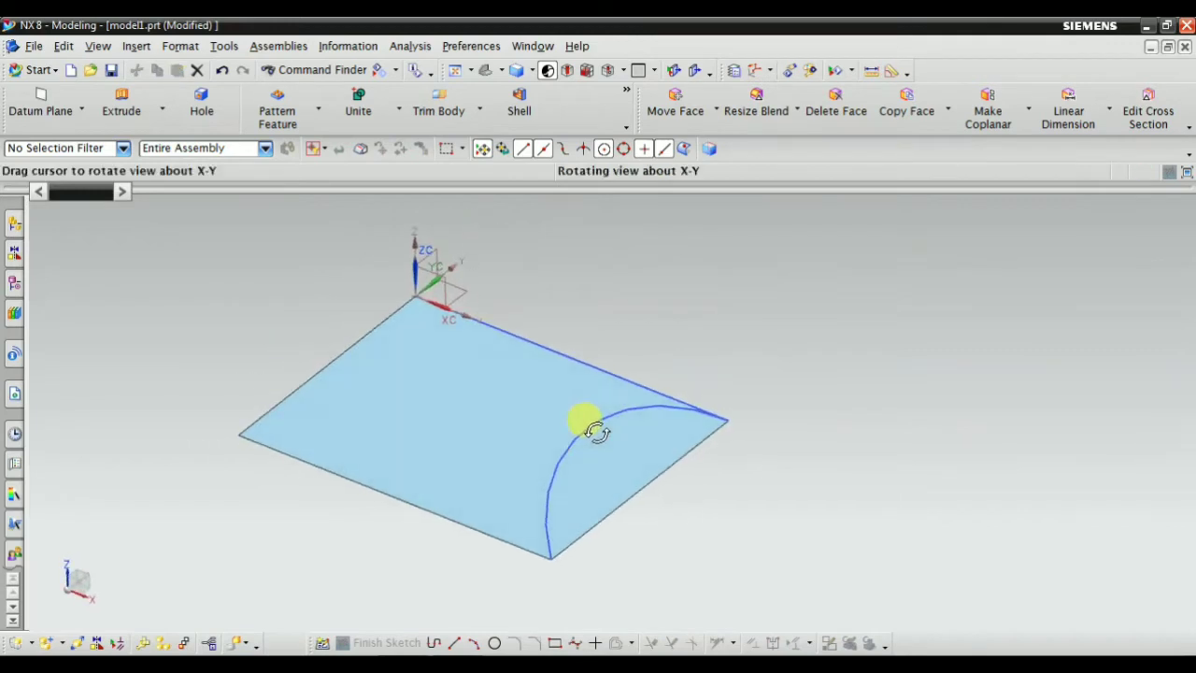
middle_drag(743, 369, 542, 280)
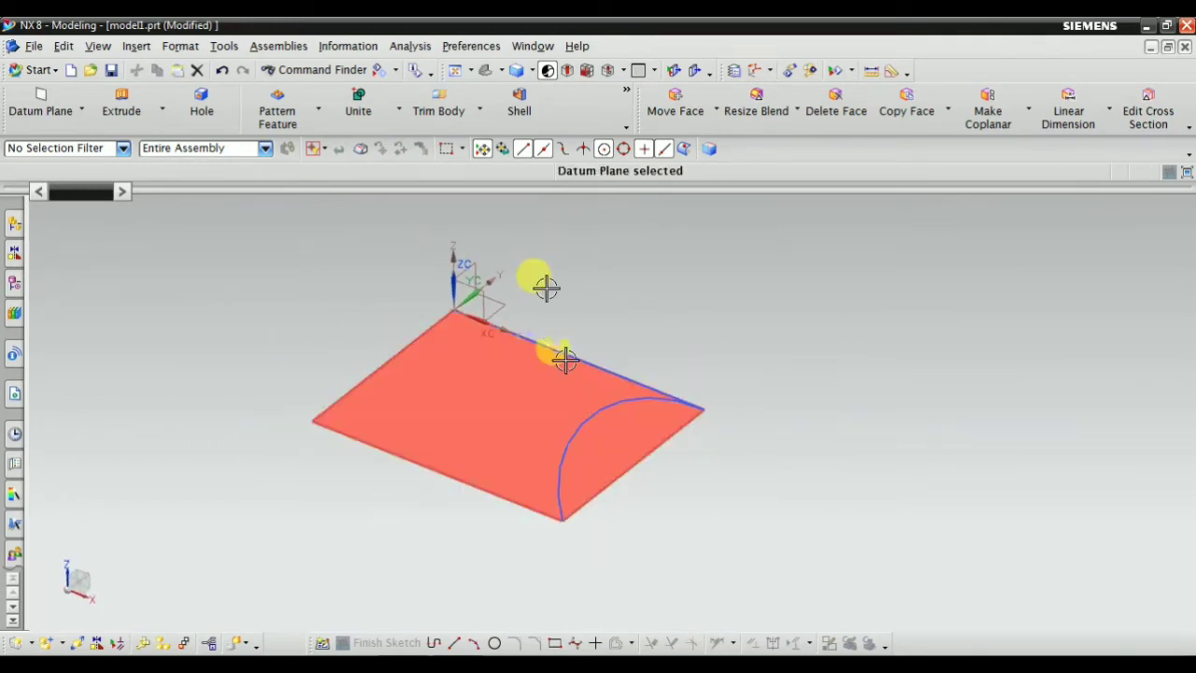
click(138, 47)
Start a Law Extension using the sheet's top face as reference, flipping profile and extension directions
click(383, 433)
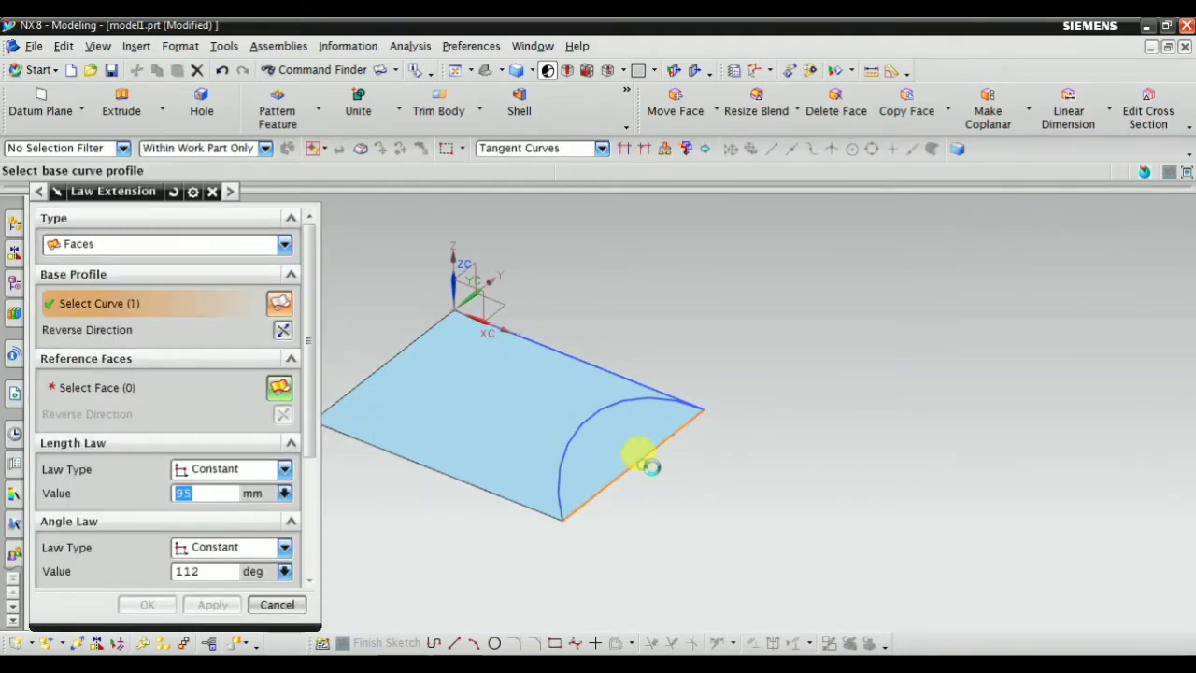
click(134, 387)
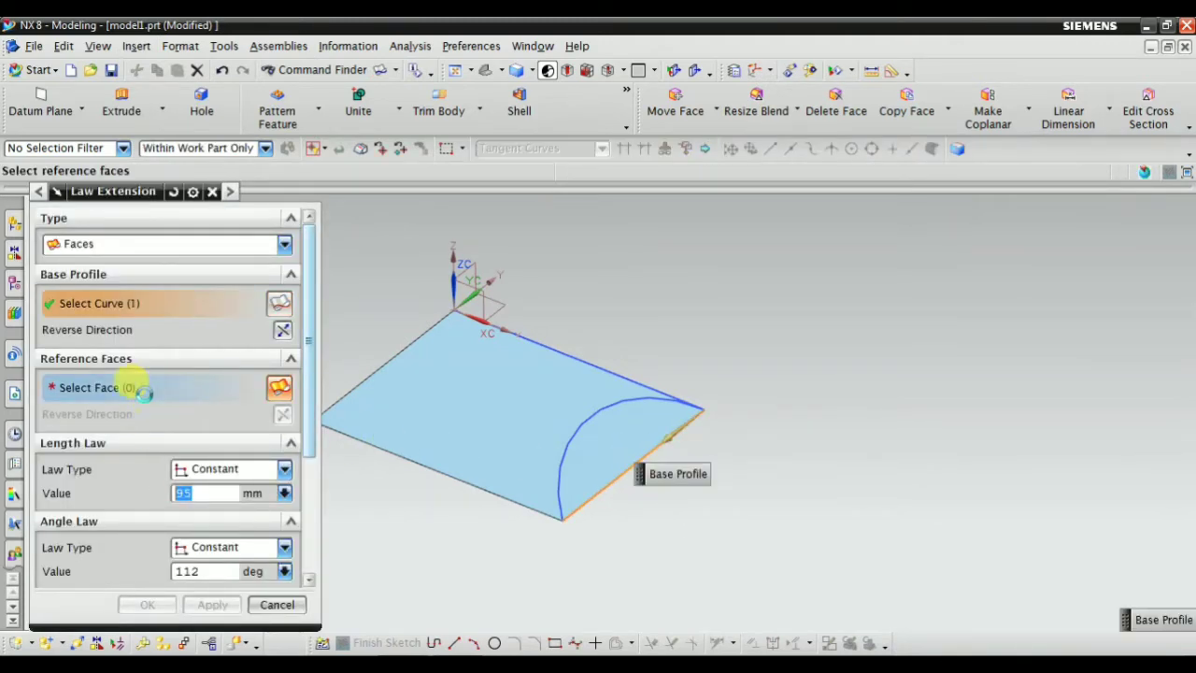
click(508, 420)
click(283, 333)
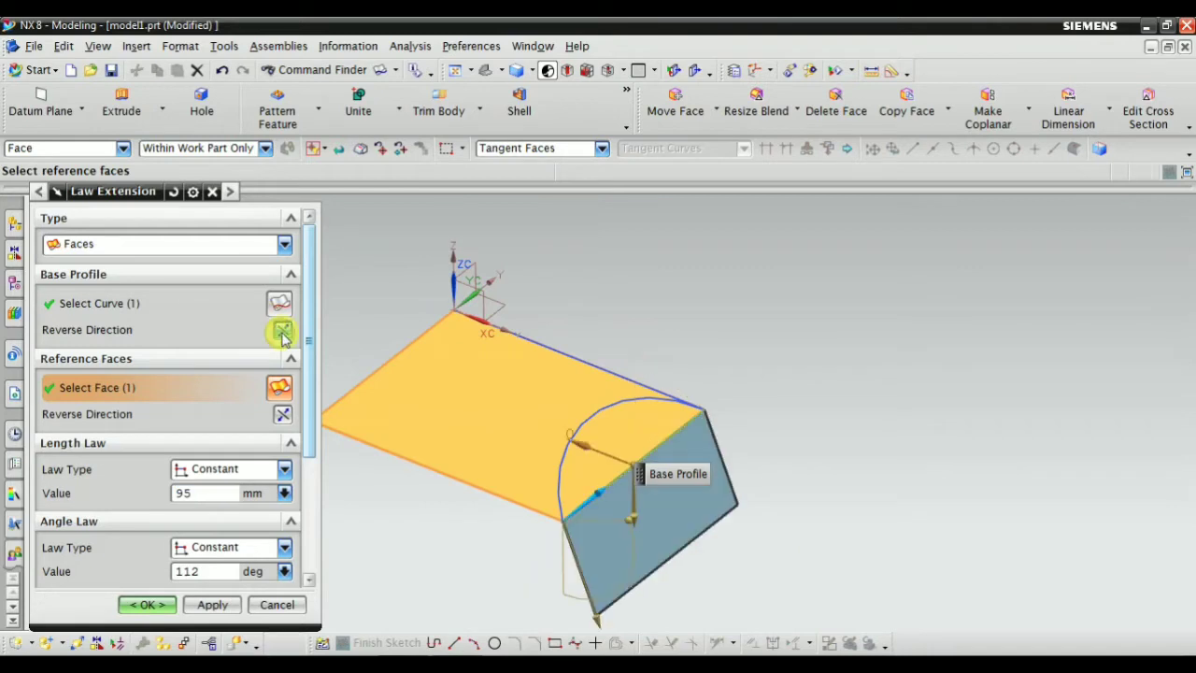
shift+middle_drag(582, 535, 589, 472)
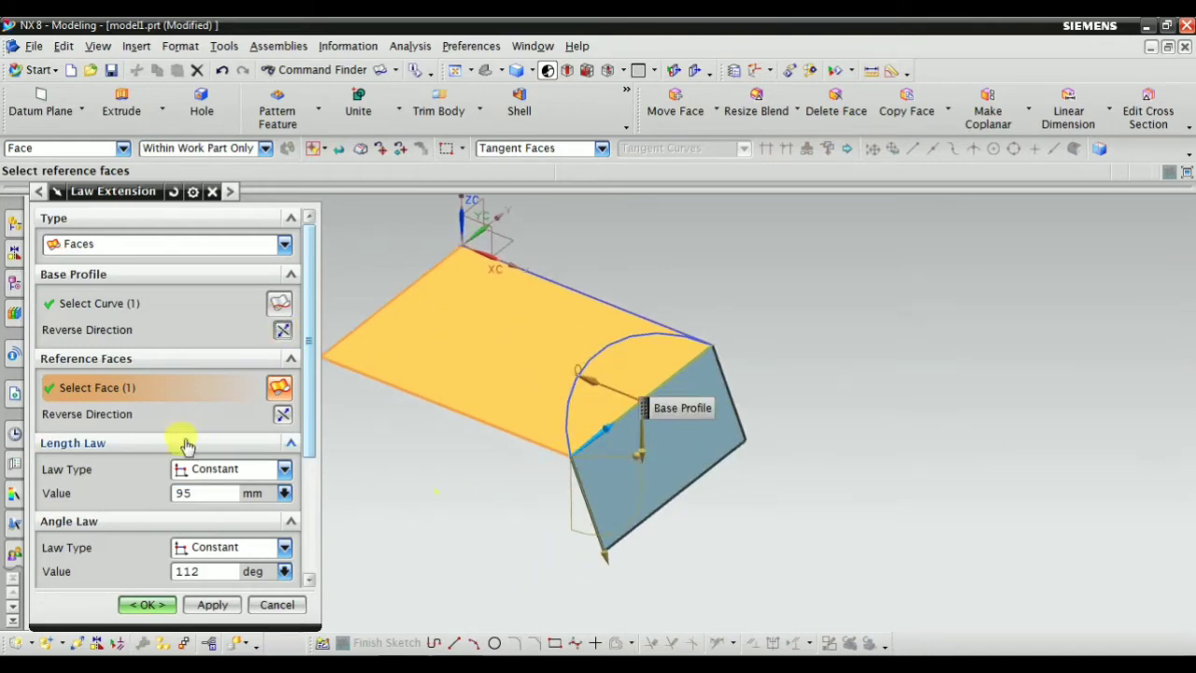
click(283, 417)
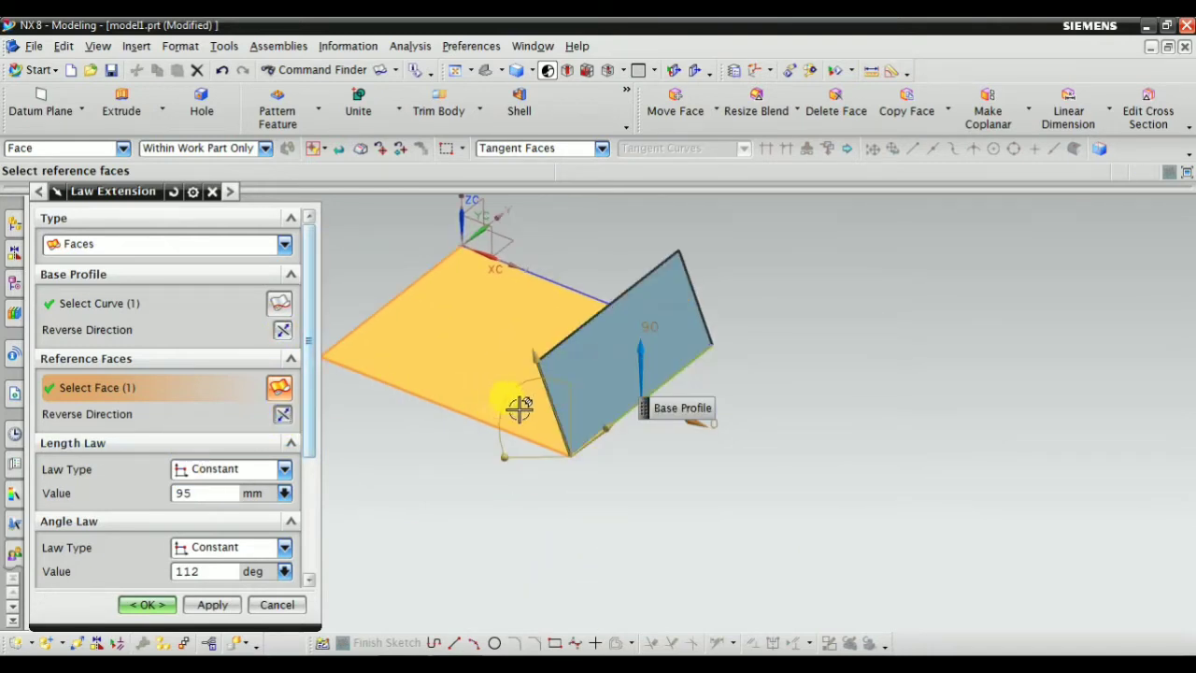
Begin selecting a spine curve for the 95 mm, 112° extension wall
middle_drag(519, 407, 534, 393)
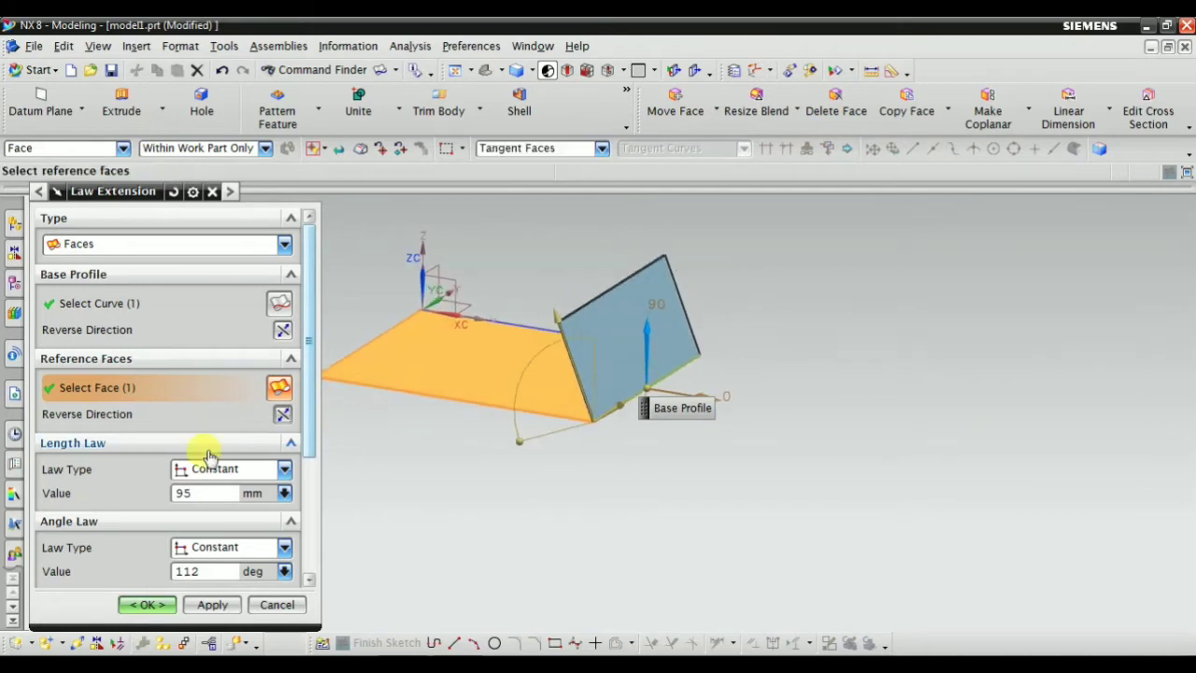
scroll(209, 456, down, 3)
click(82, 504)
mouse_move(428, 440)
middle_down()
mouse_move(632, 289)
mouse_move(508, 346)
mouse_move(535, 358)
mouse_move(524, 363)
middle_up()
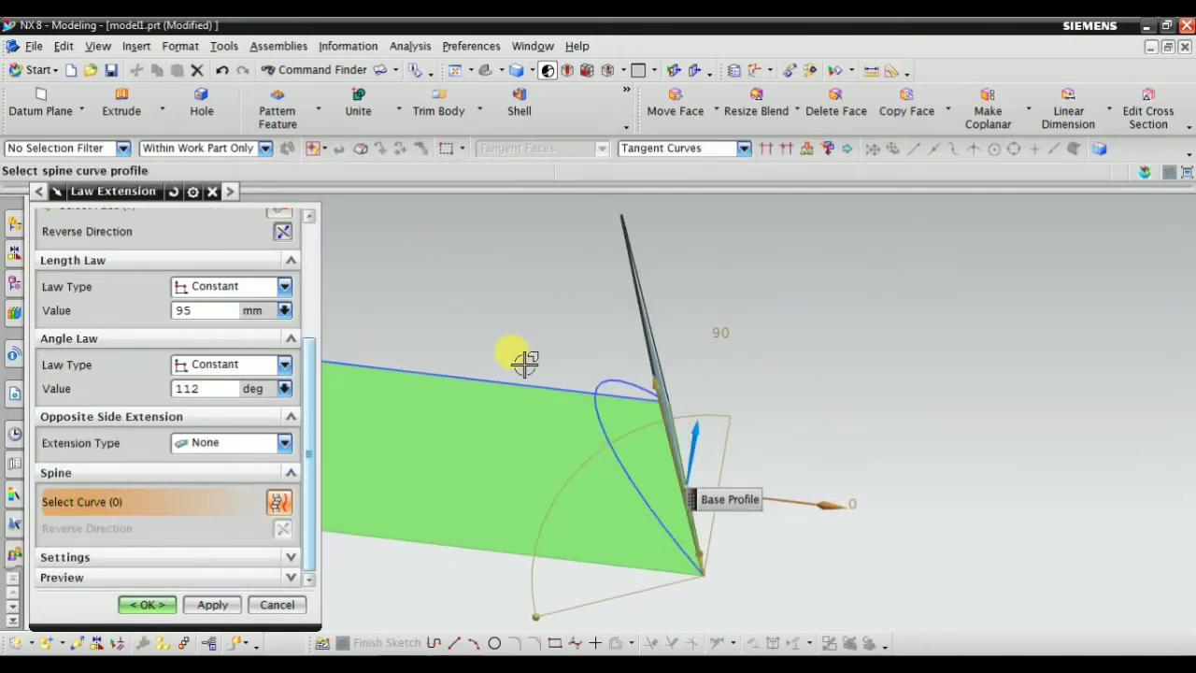
click(608, 422)
mouse_move(585, 422)
middle_down()
mouse_move(614, 392)
mouse_move(635, 407)
mouse_move(521, 406)
mouse_move(497, 454)
mouse_move(508, 395)
mouse_move(599, 397)
mouse_move(574, 406)
mouse_move(588, 382)
mouse_move(533, 421)
mouse_move(547, 451)
middle_up()
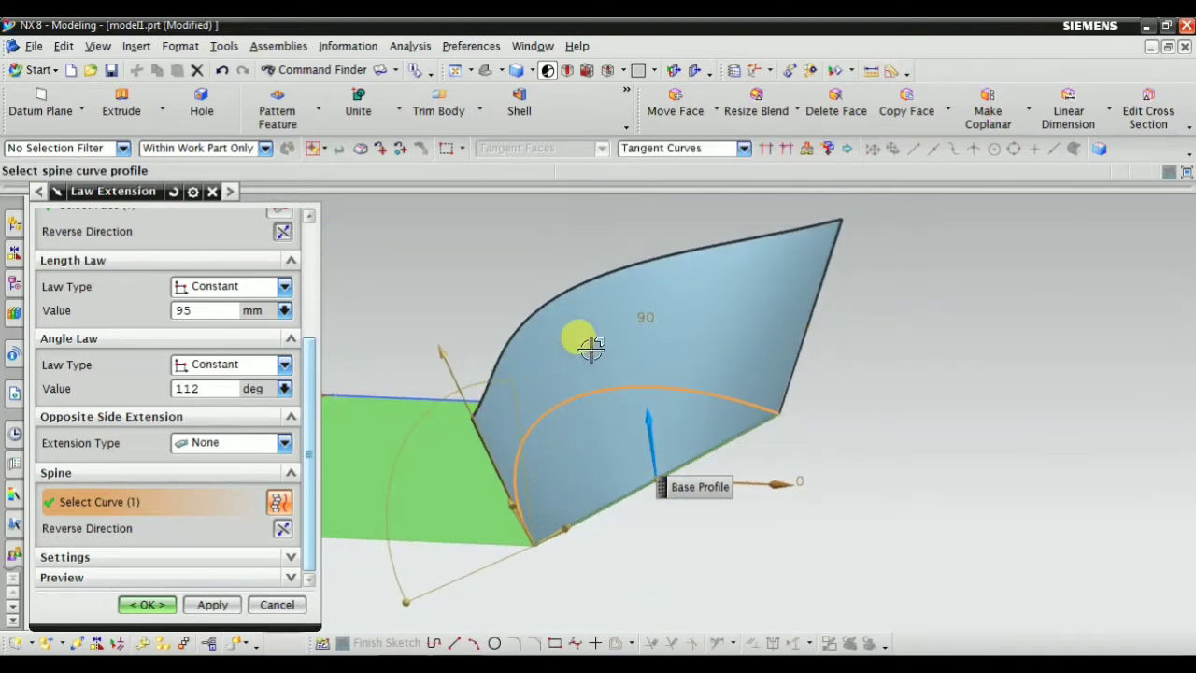
mouse_move(592, 348)
middle_down()
mouse_move(676, 315)
mouse_move(585, 347)
mouse_move(594, 433)
mouse_move(570, 396)
mouse_move(588, 326)
mouse_move(743, 403)
middle_up()
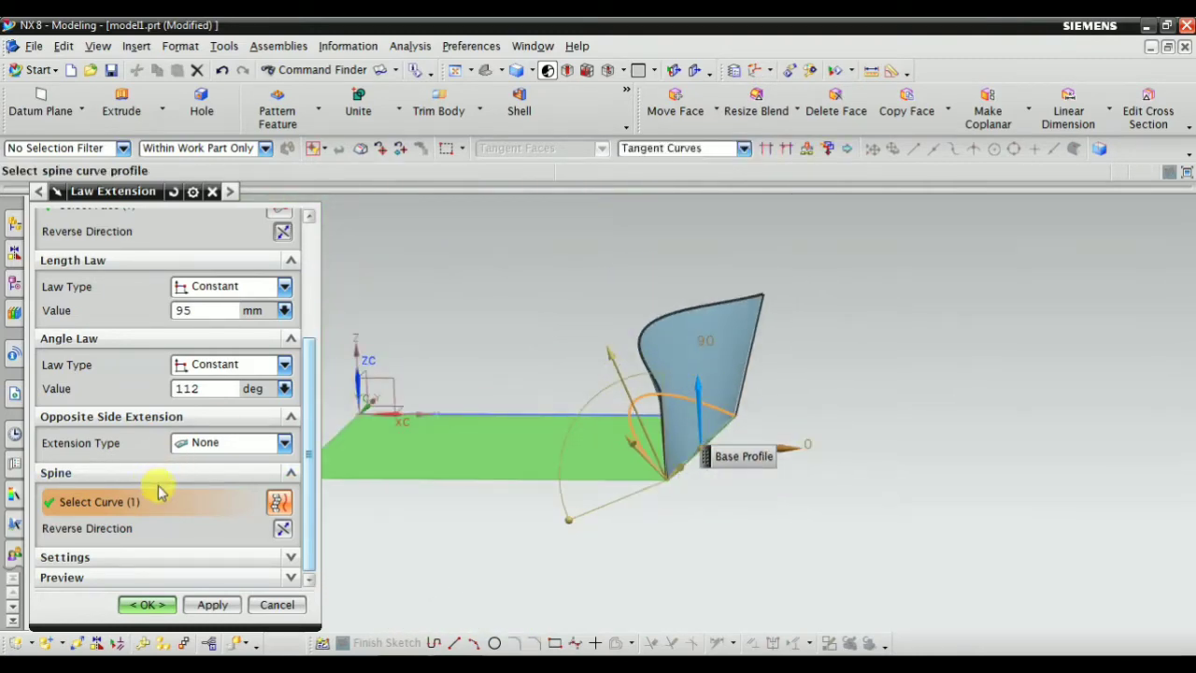
click(131, 558)
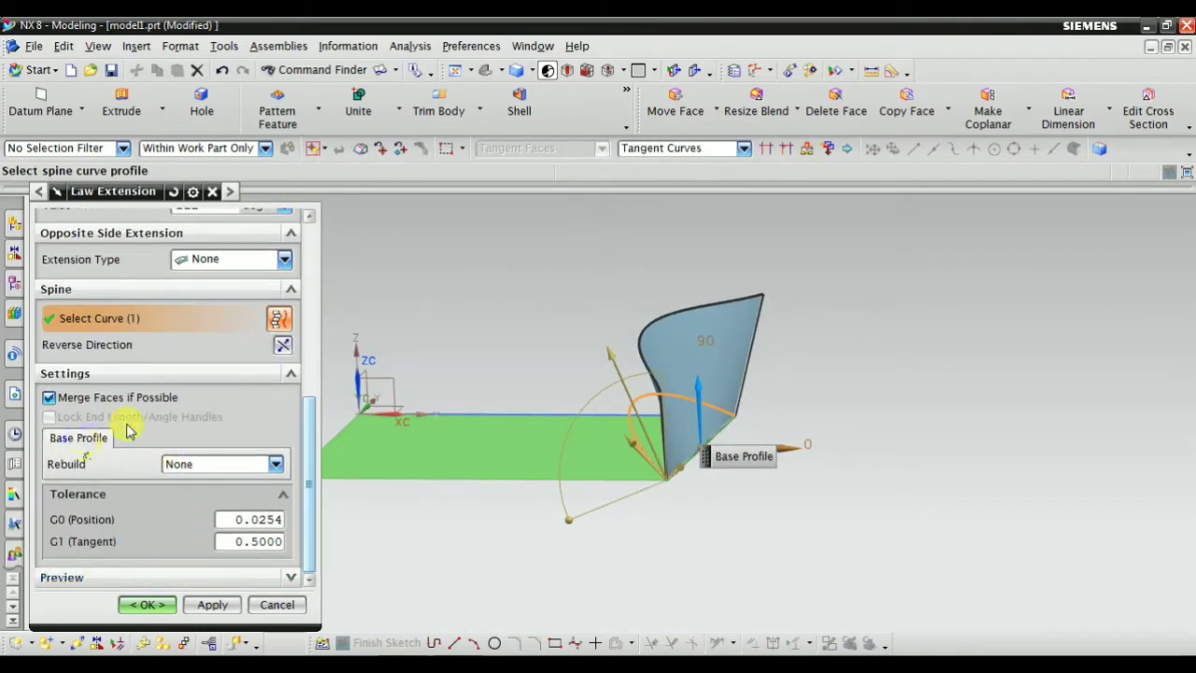
click(177, 465)
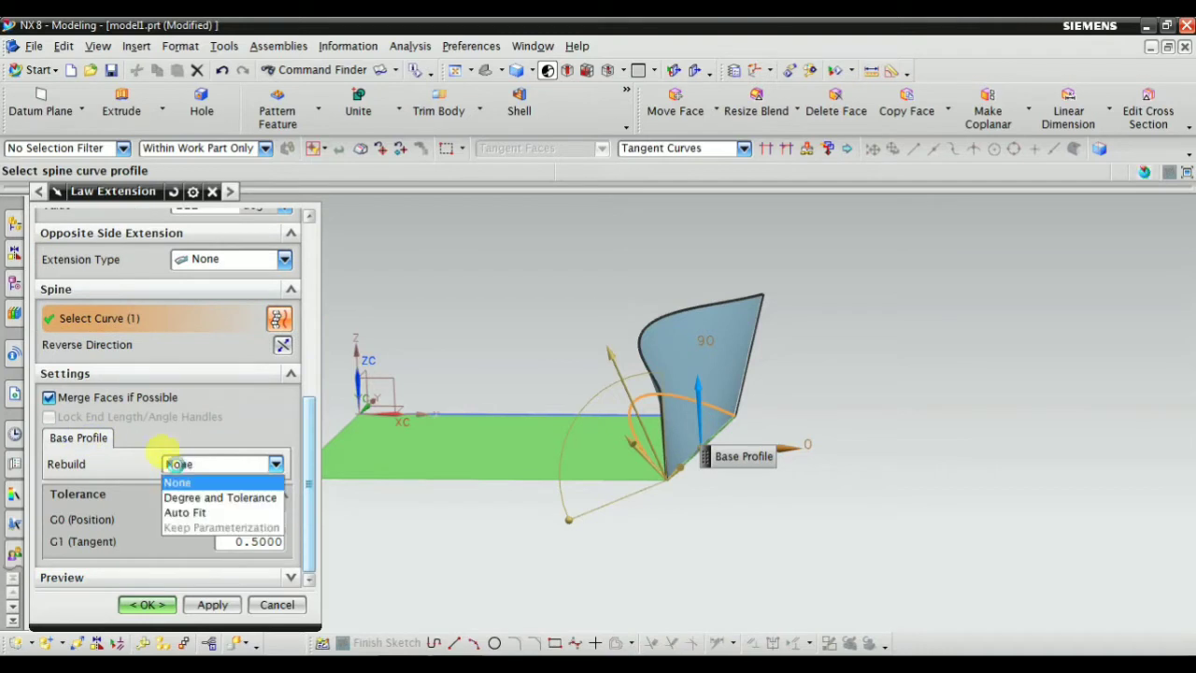
click(196, 514)
click(212, 468)
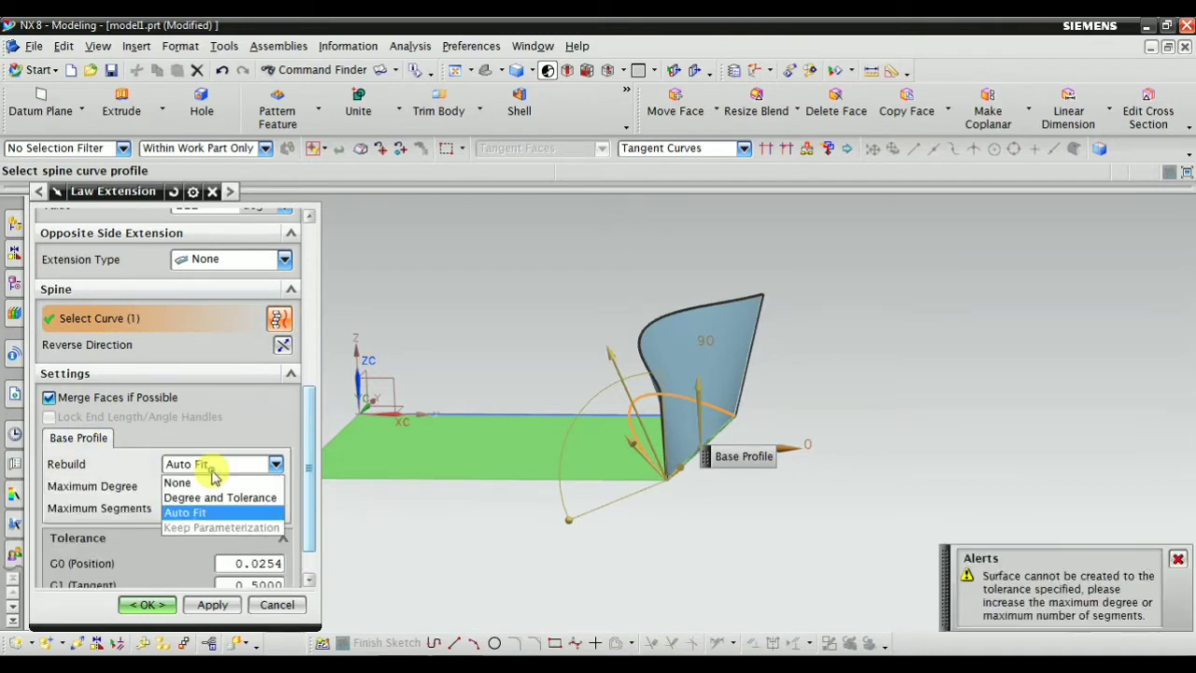
click(212, 470)
click(210, 468)
click(209, 481)
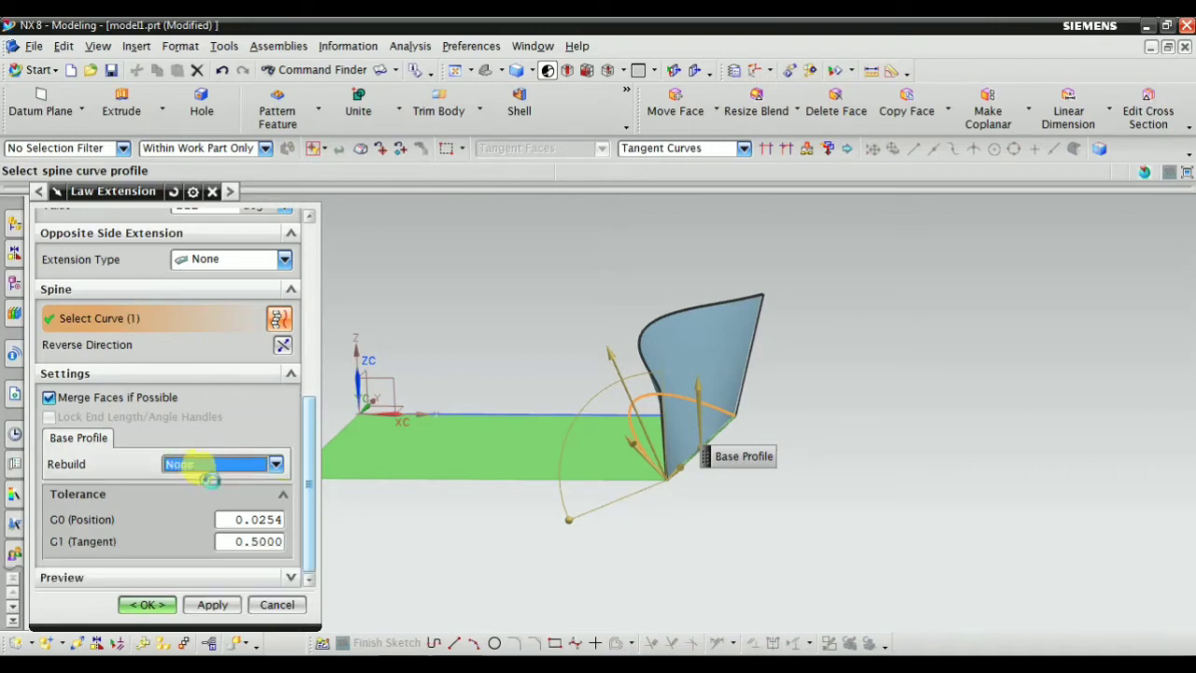
drag(303, 486, 306, 271)
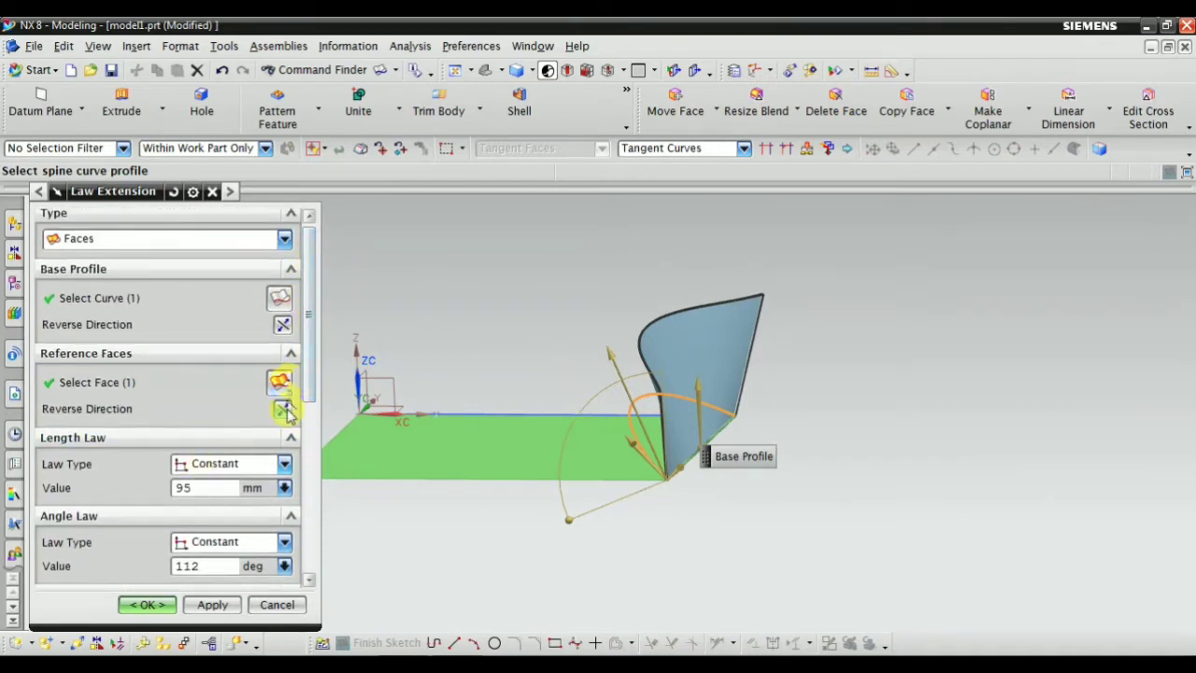
drag(307, 365, 311, 512)
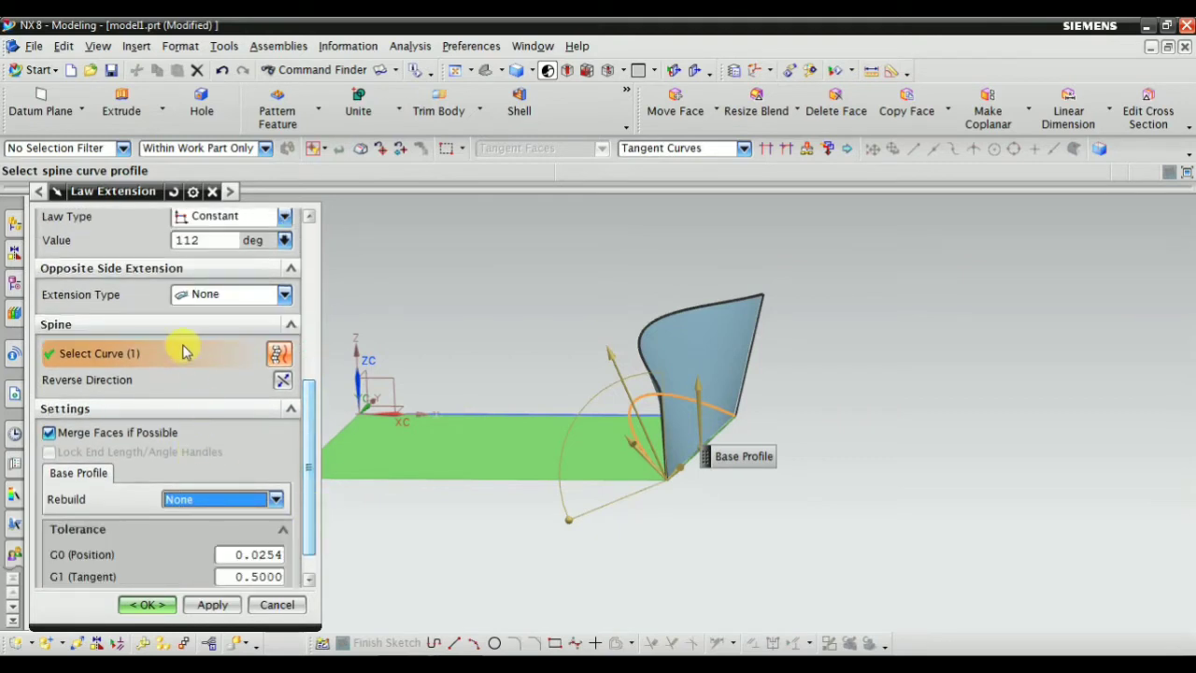
middle_drag(445, 458, 508, 499)
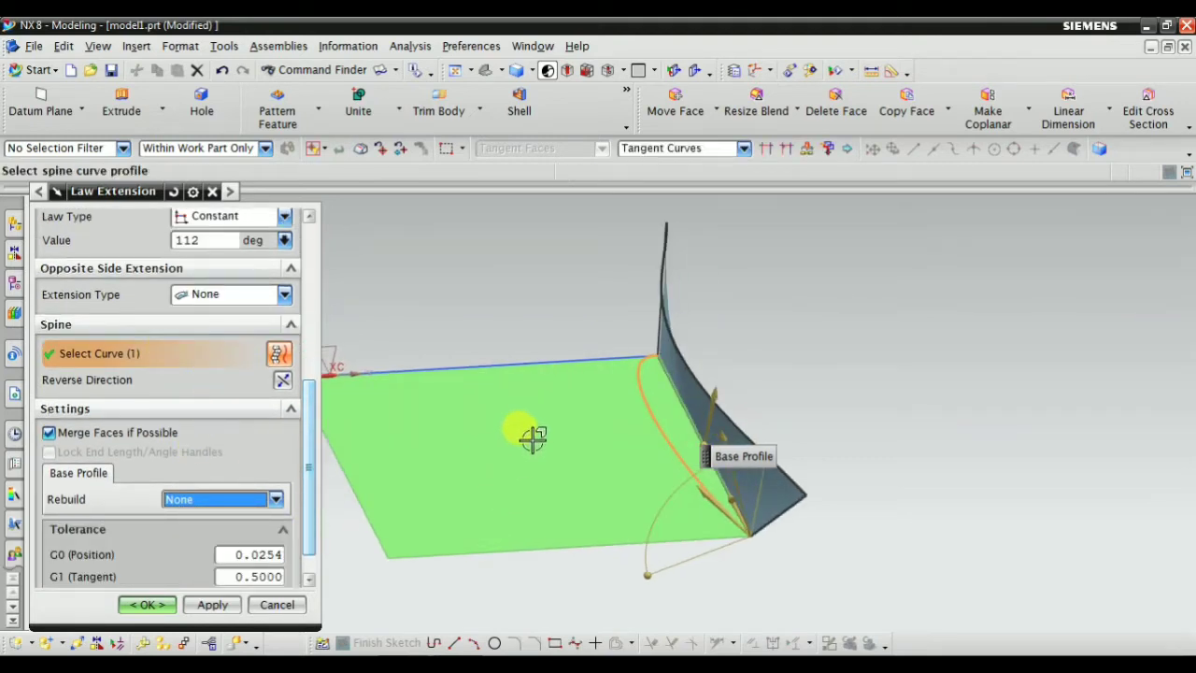
shift+click(642, 399)
Make the length law Linear, 190 mm at the start tapering to 35 mm at the end
mouse_move(564, 395)
middle_down()
mouse_move(496, 350)
mouse_move(470, 365)
middle_up()
scroll(308, 369, up, 2)
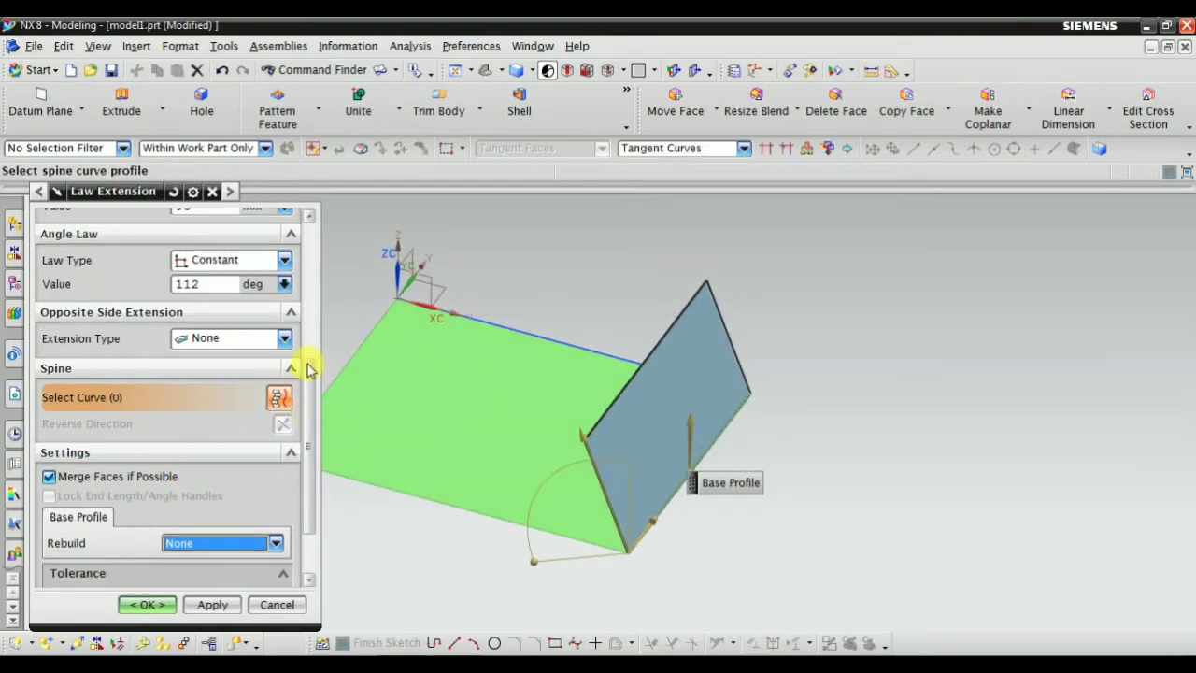
drag(312, 412, 305, 267)
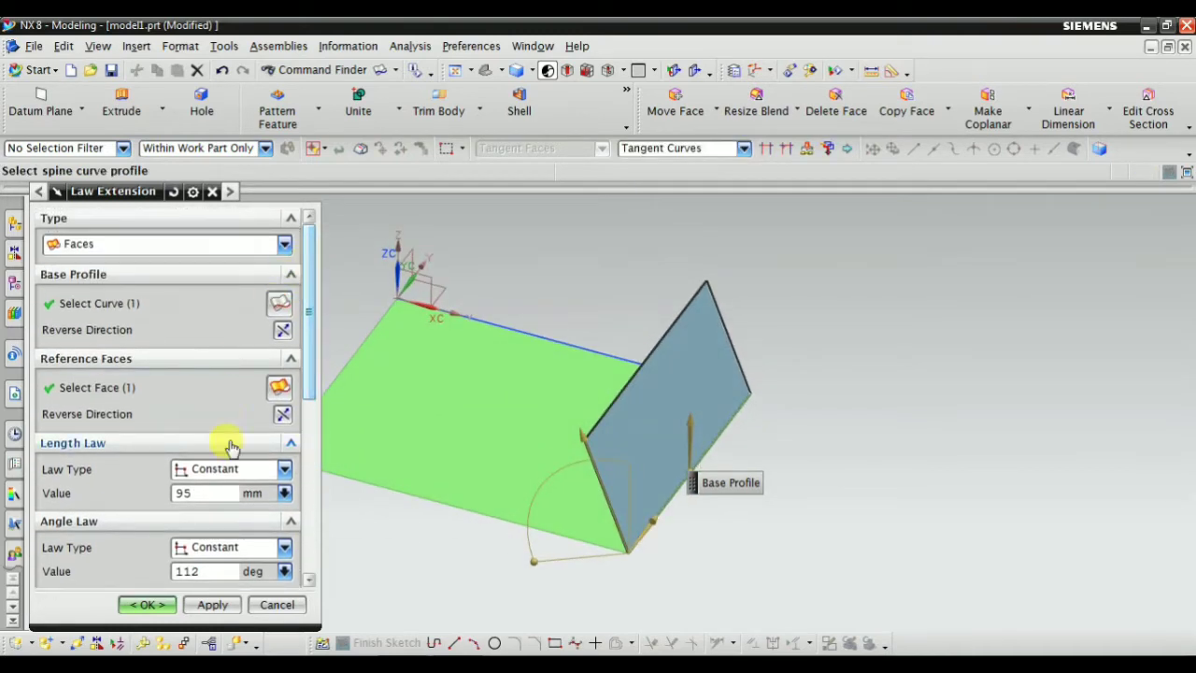
click(216, 469)
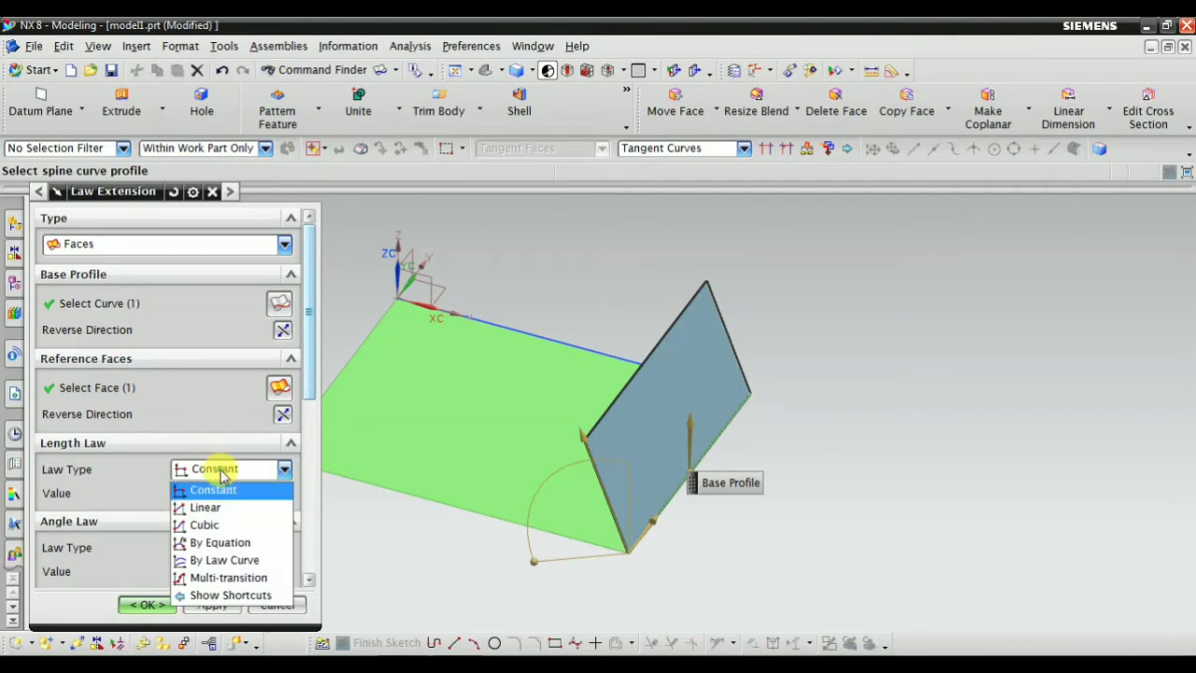
click(209, 502)
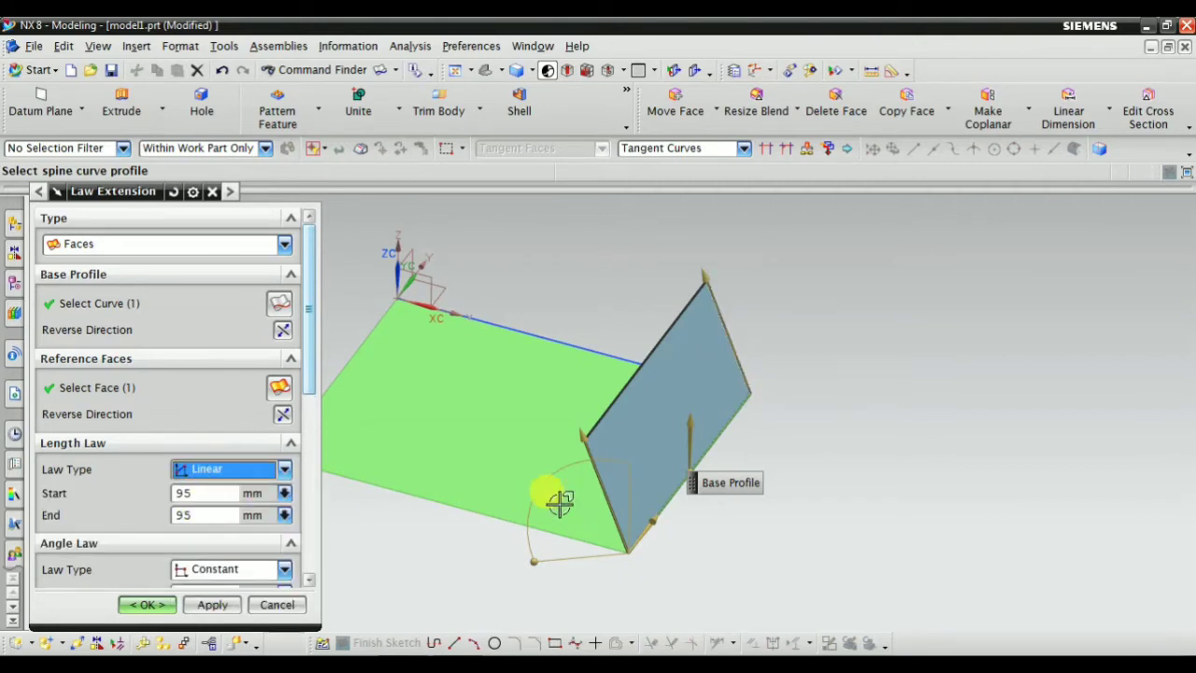
middle_drag(559, 503, 567, 441)
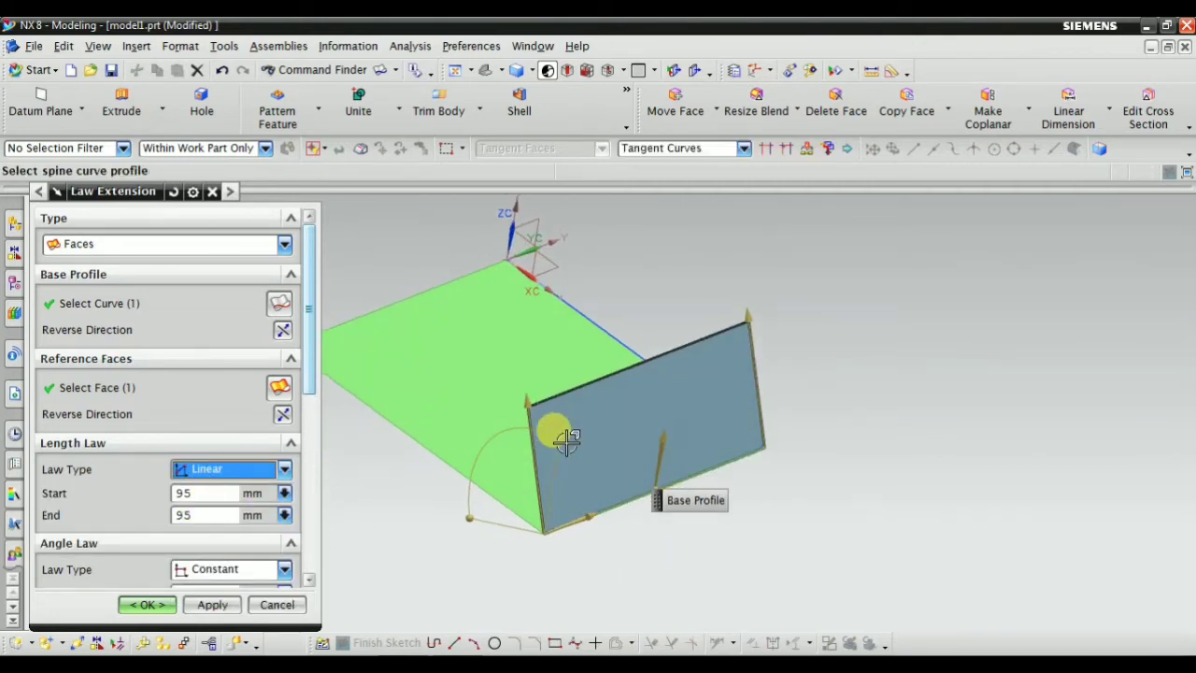
drag(524, 404, 489, 268)
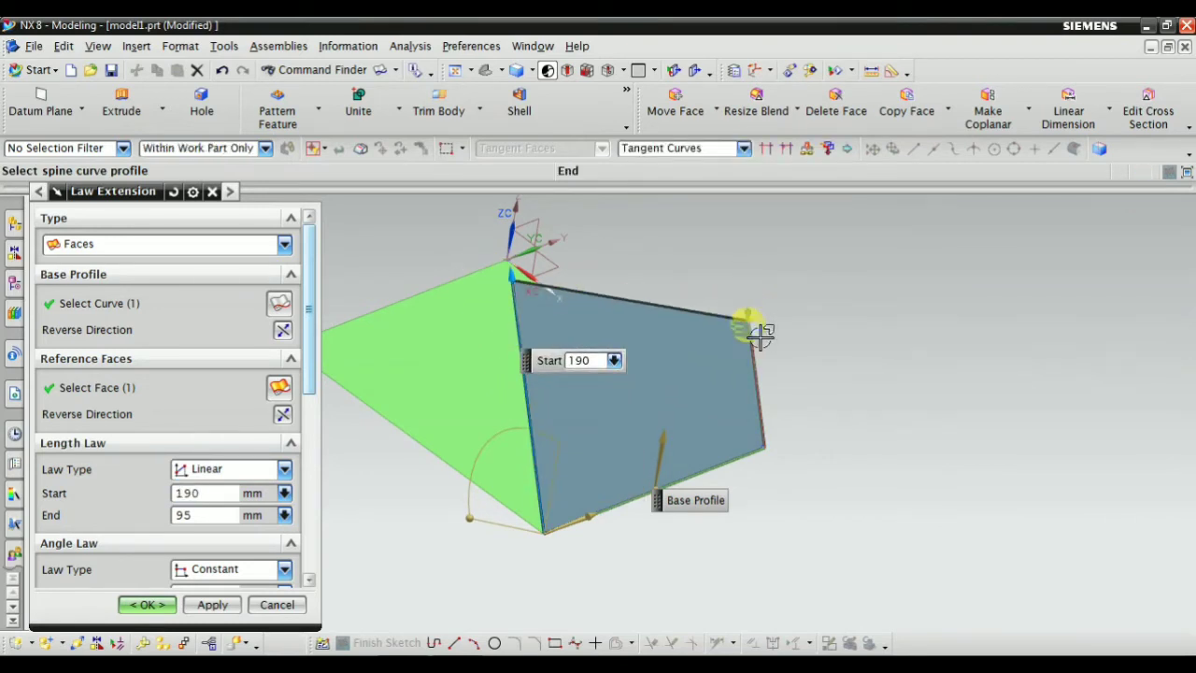
drag(760, 335, 756, 390)
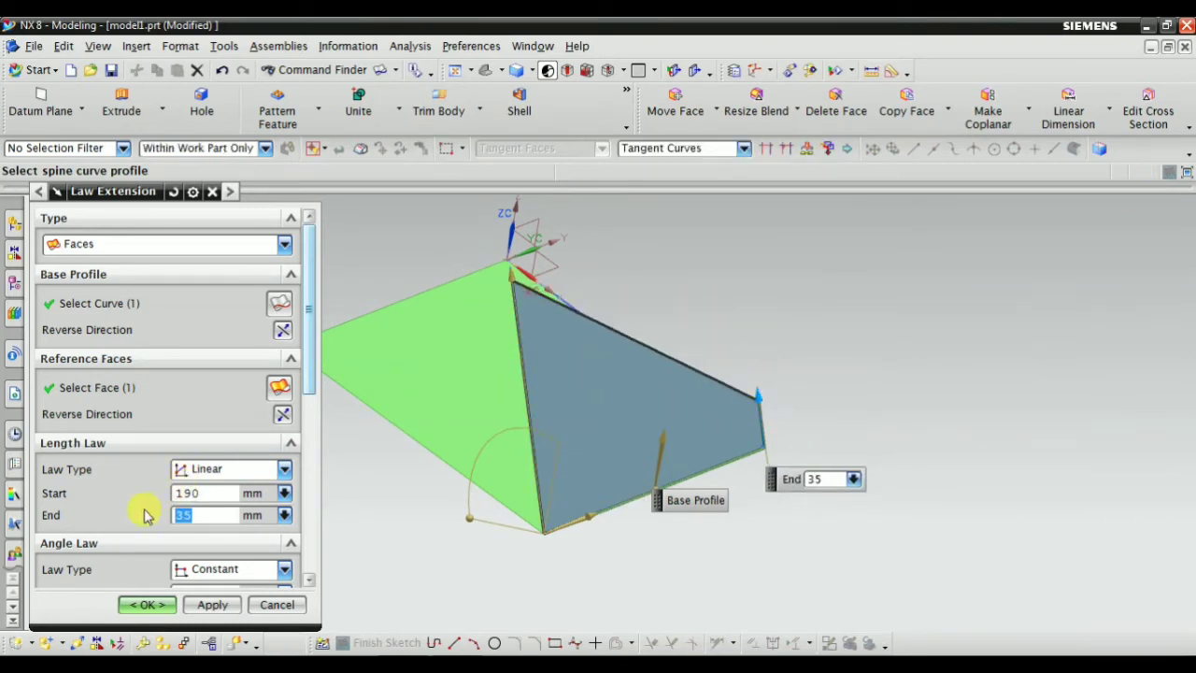
mouse_move(495, 451)
middle_down()
mouse_move(517, 447)
mouse_move(489, 449)
middle_up()
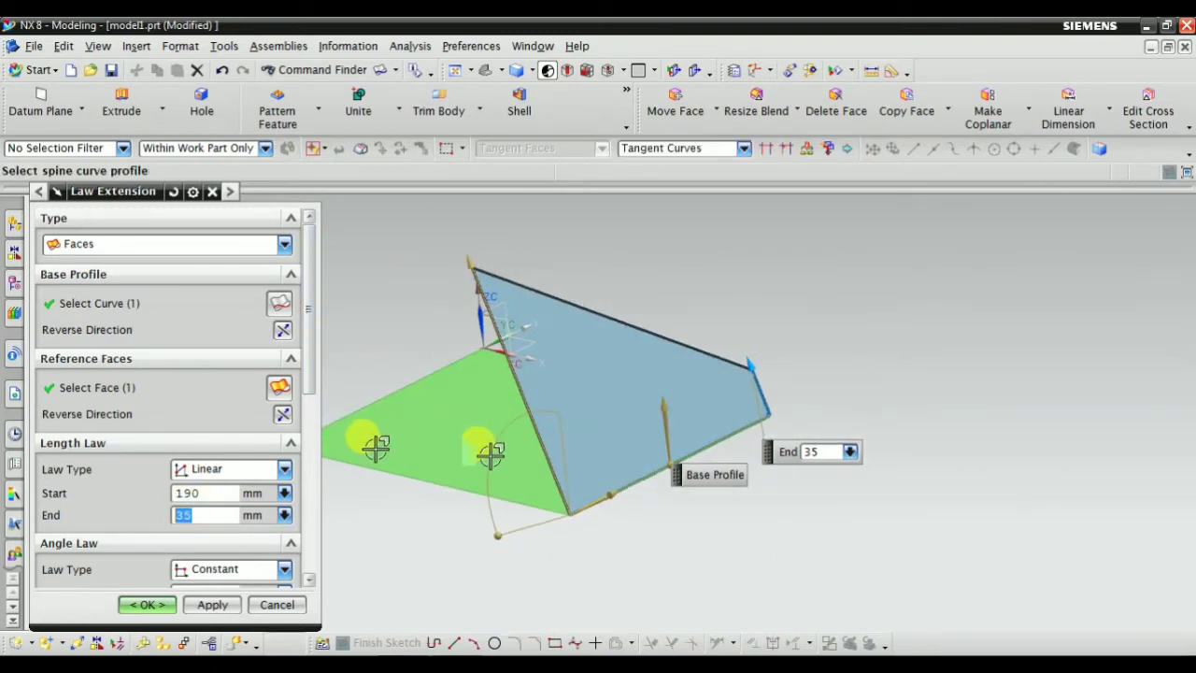
Switch the length law to Cubic with a 150 mm start length
click(230, 472)
click(217, 525)
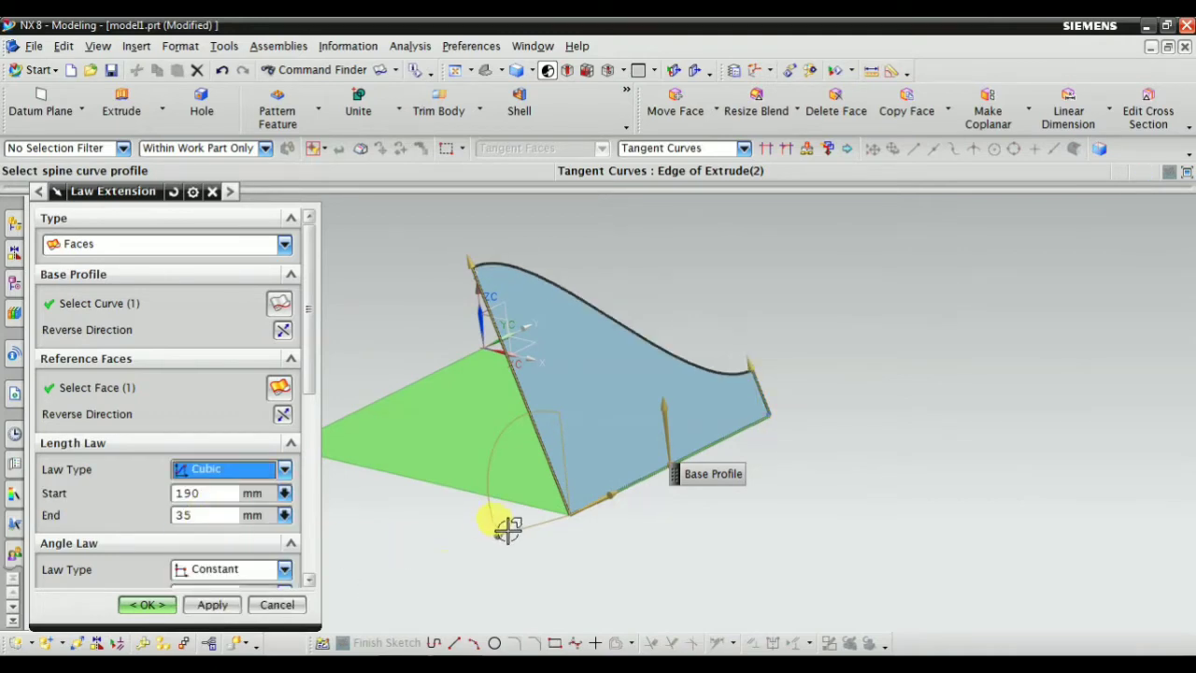
mouse_move(507, 528)
middle_down()
mouse_move(427, 545)
mouse_move(427, 580)
mouse_move(396, 566)
mouse_move(483, 521)
mouse_move(459, 527)
middle_up()
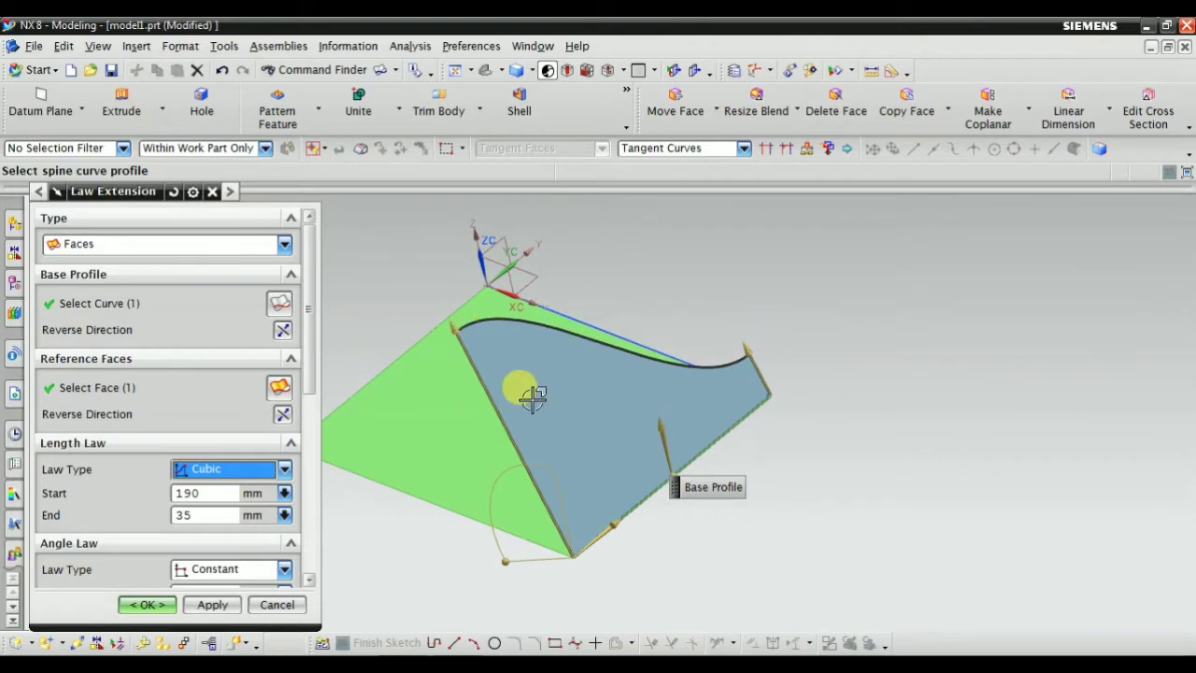
middle_drag(354, 404, 508, 470)
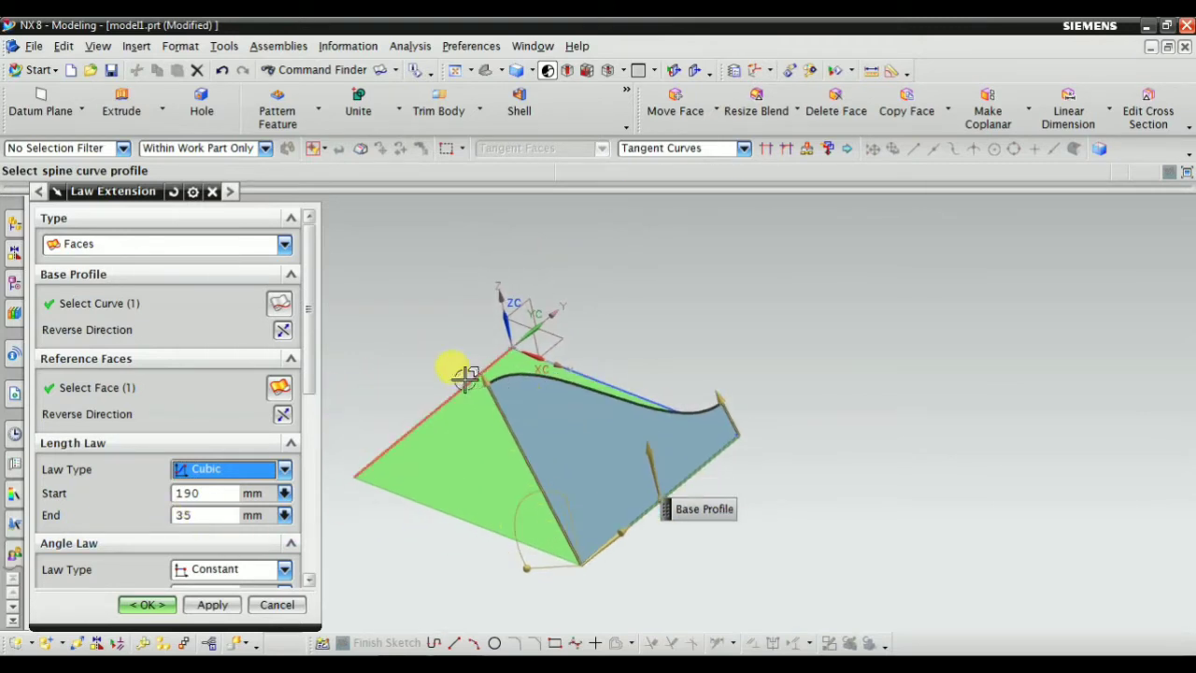
drag(466, 376, 483, 446)
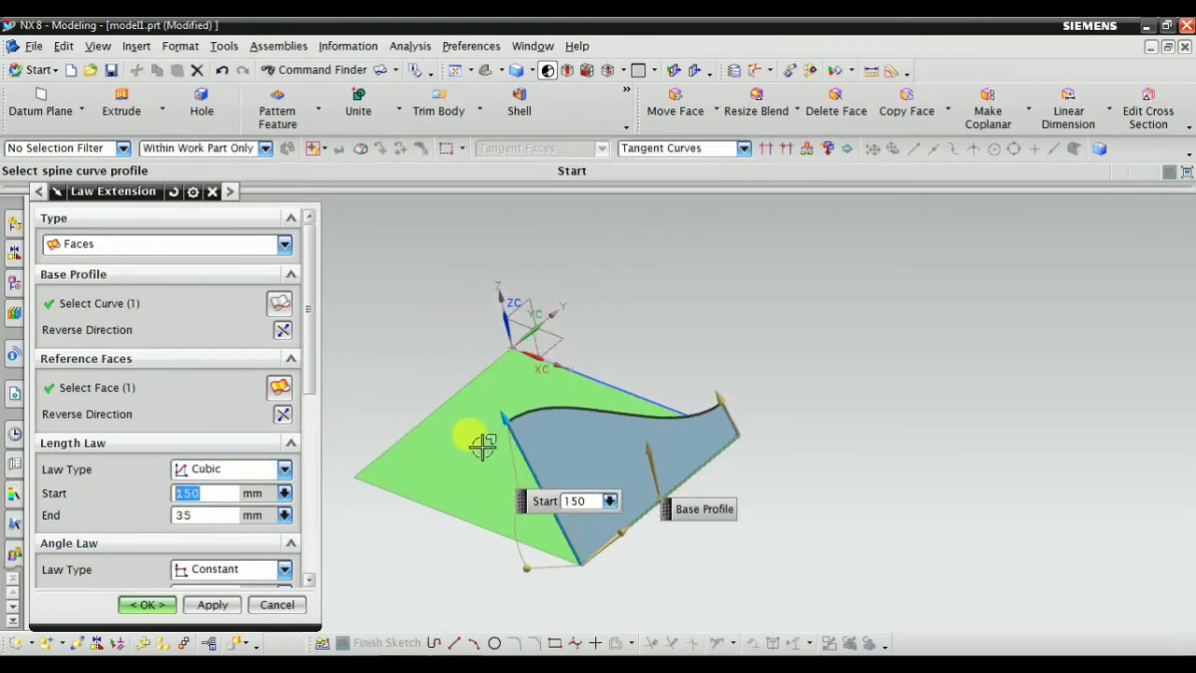
click(260, 469)
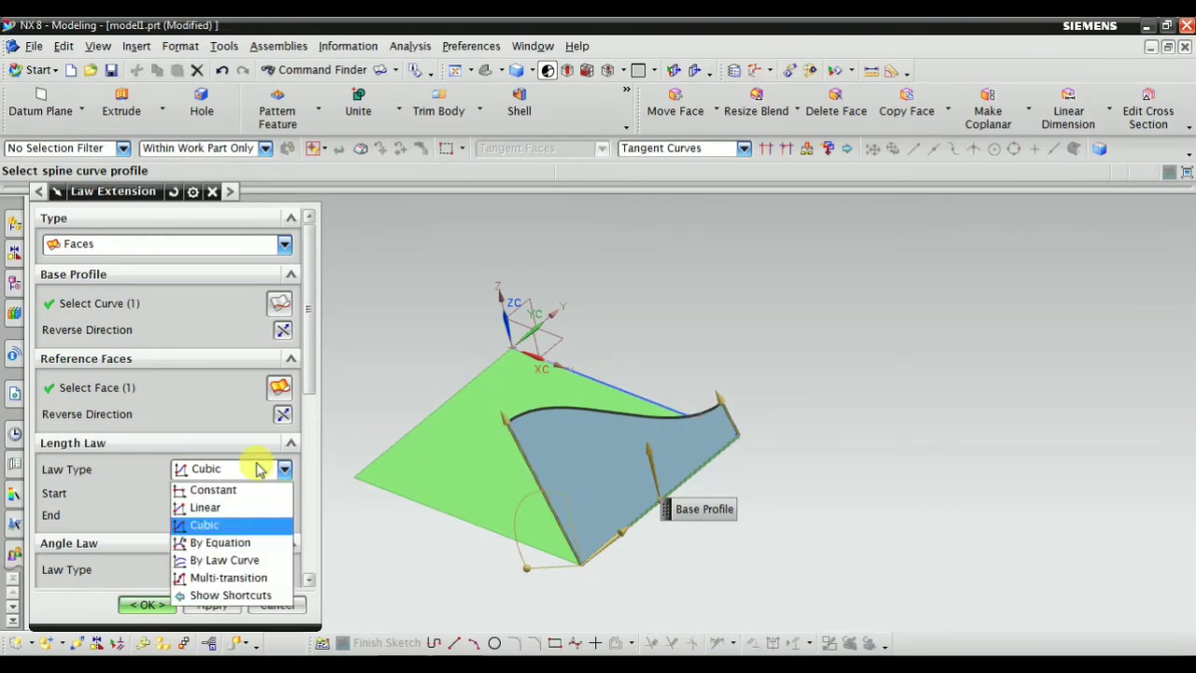
Switch the length law to Multi-transition and raise the first length from 10 to 90 mm
click(248, 578)
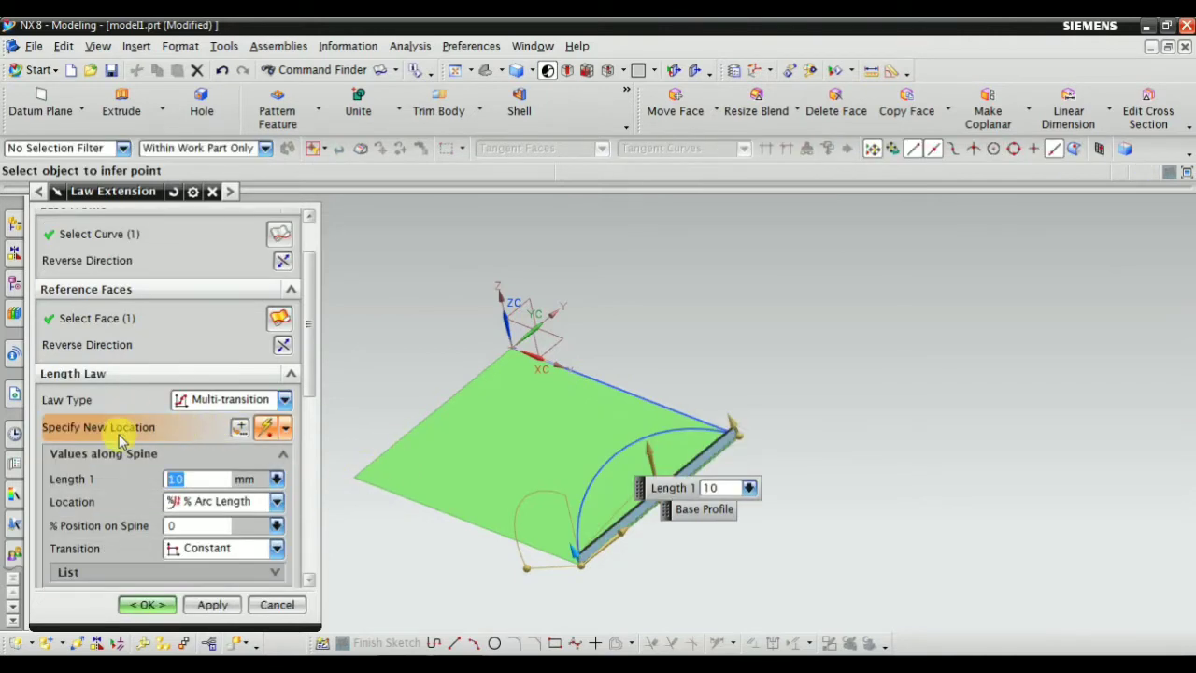
scroll(579, 449, up, 2)
scroll(582, 441, up, 3)
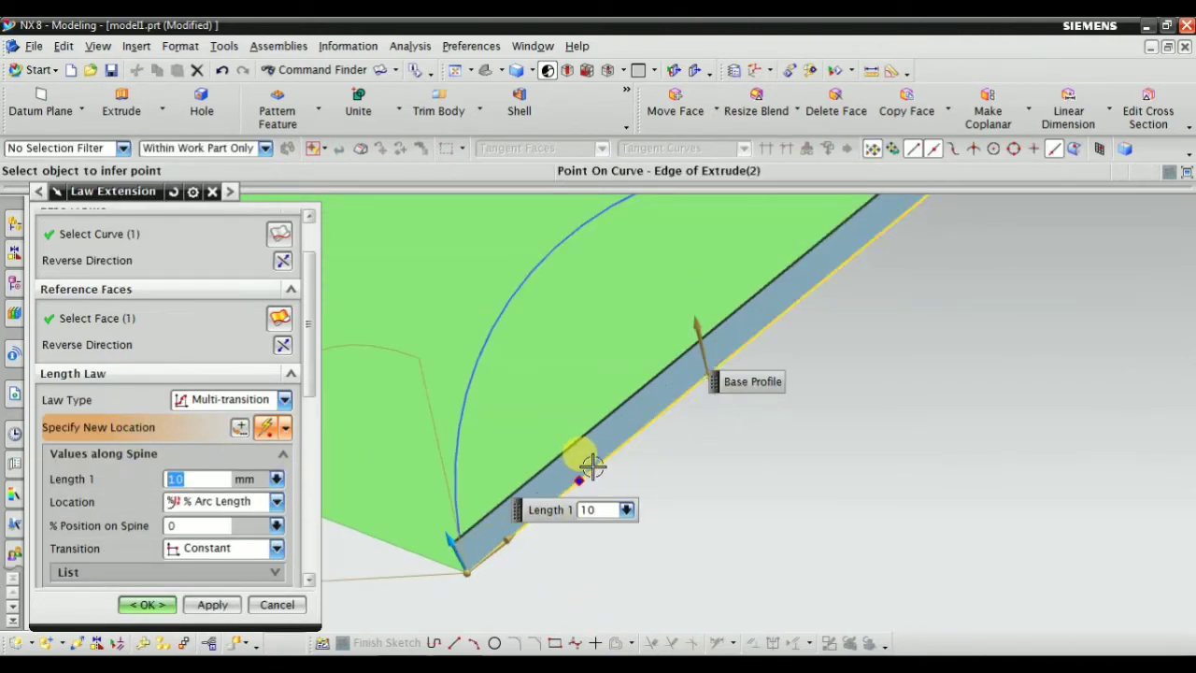
scroll(592, 465, down, 2)
scroll(569, 383, down, 1)
scroll(636, 435, down, 2)
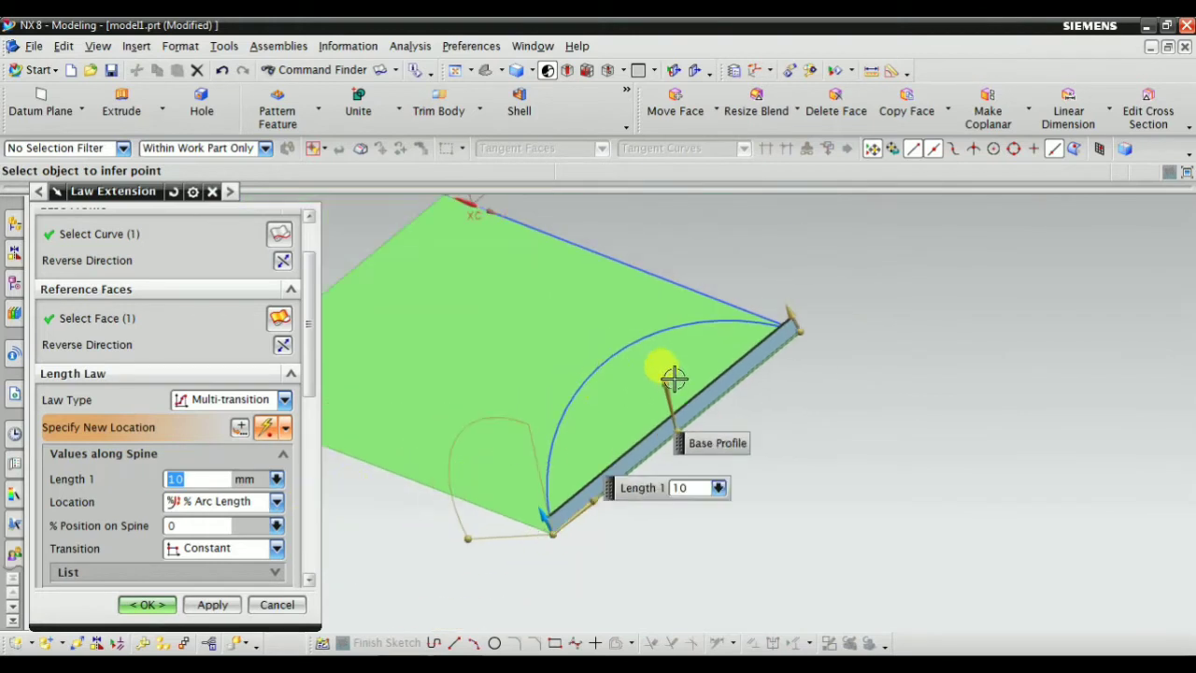
drag(526, 492, 477, 370)
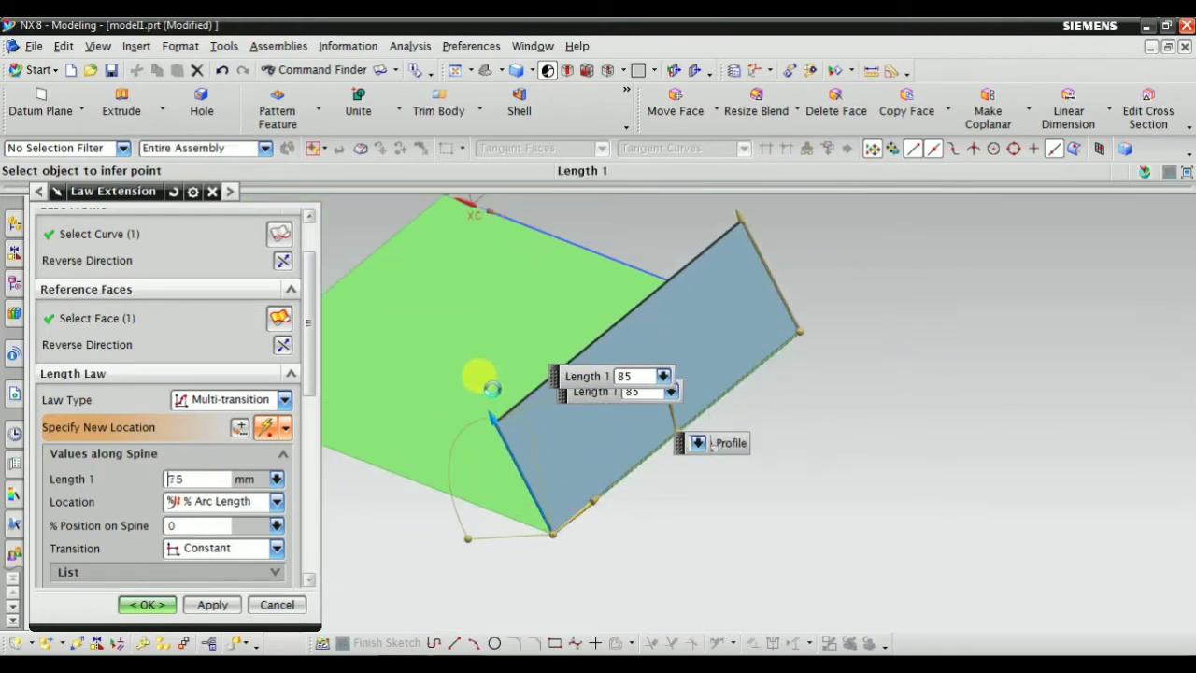
Add length points along the edge, moving one to 61.3%
click(612, 479)
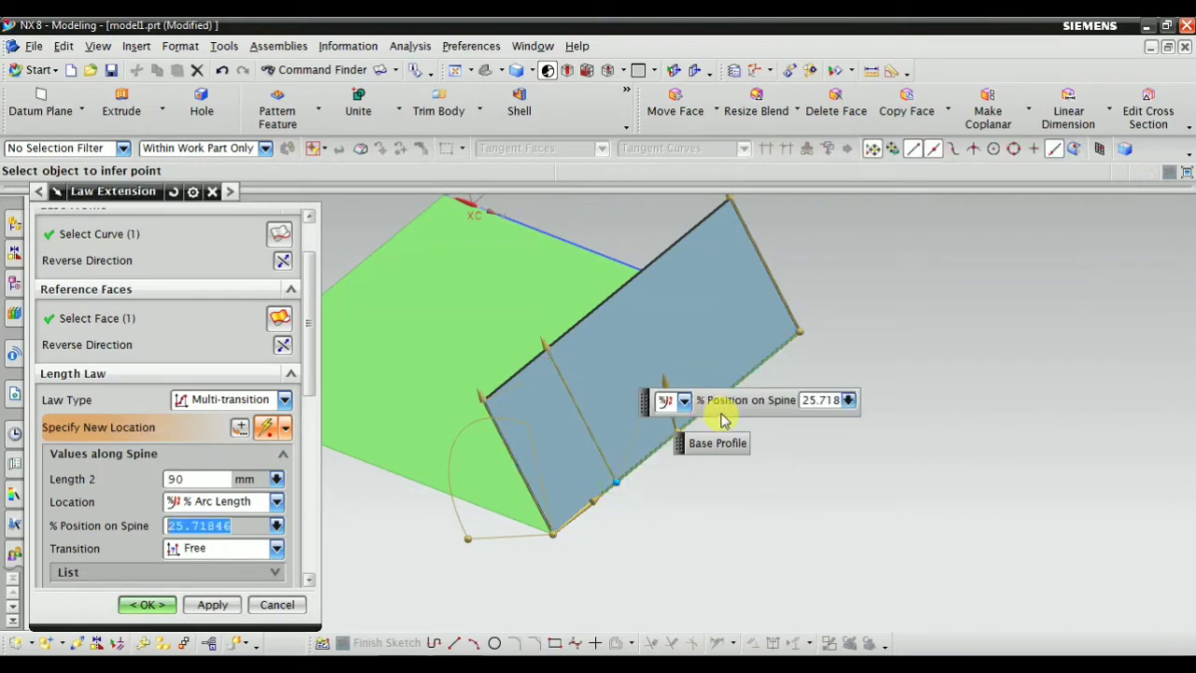
click(748, 371)
scroll(655, 414, up, 3)
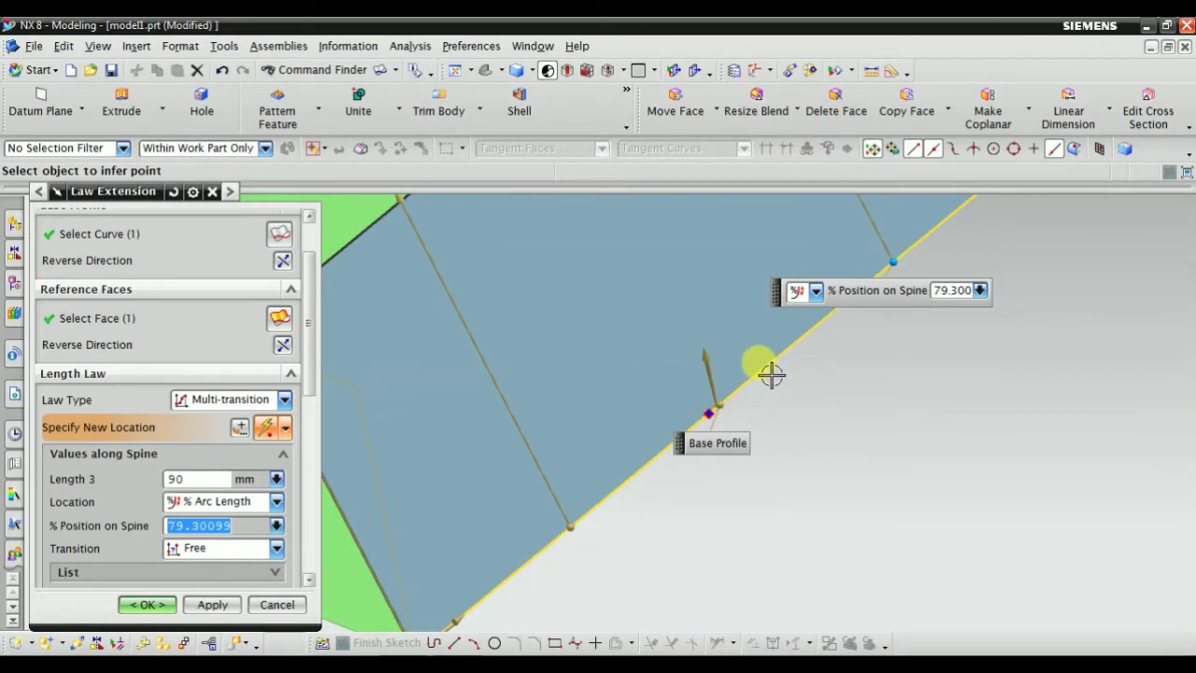
drag(775, 339, 761, 462)
scroll(766, 465, down, 5)
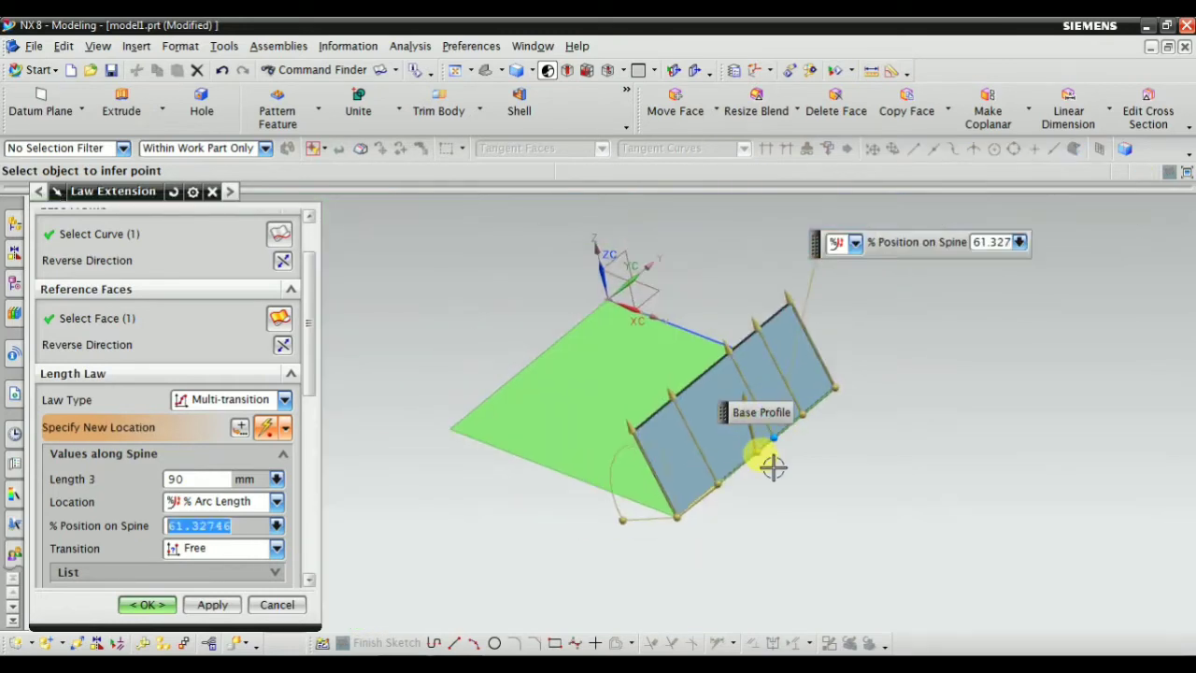
mouse_move(774, 468)
middle_down()
mouse_move(742, 406)
mouse_move(650, 419)
middle_up()
Set wall lengths to 125 mm at 25.7%, 46 mm at 61.3%, 22 mm at 79.3%, 65 mm at end
click(620, 332)
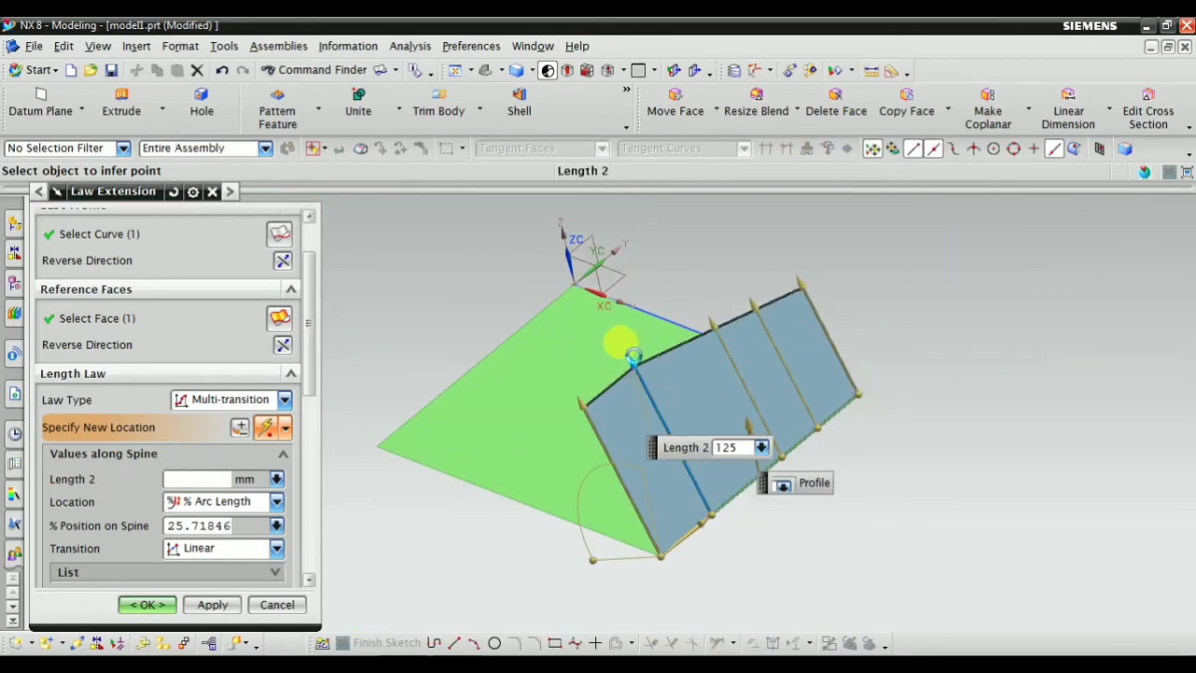
click(224, 479)
text(150)
drag(620, 332, 636, 361)
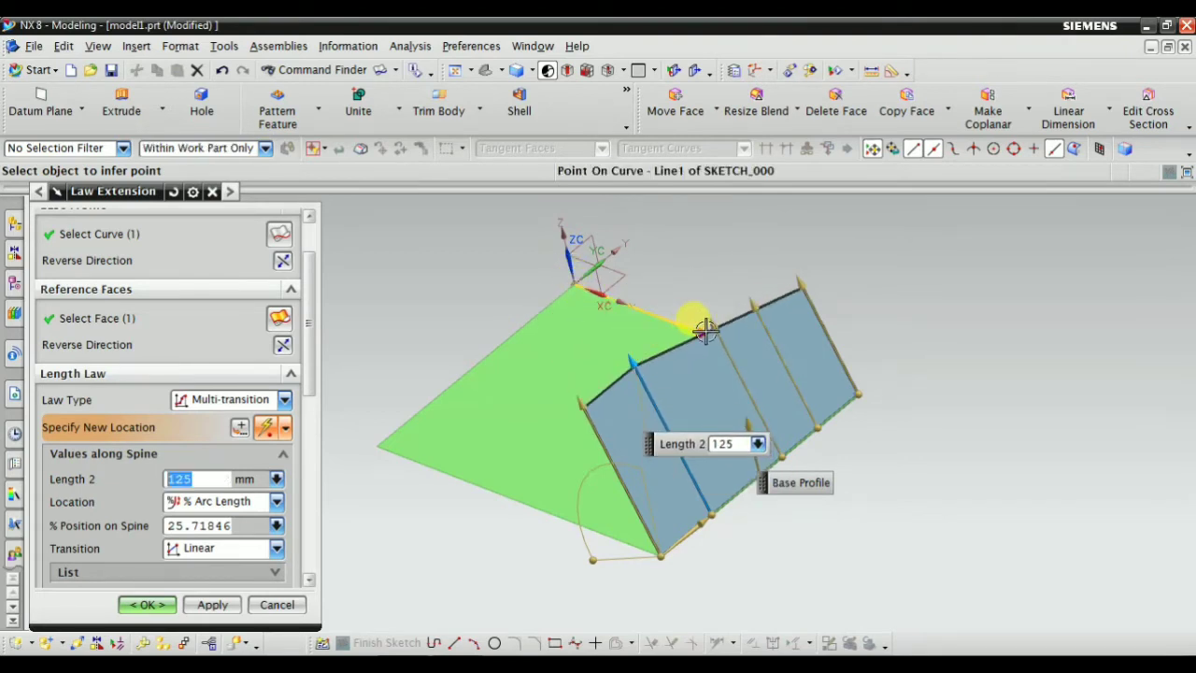
drag(722, 353, 724, 393)
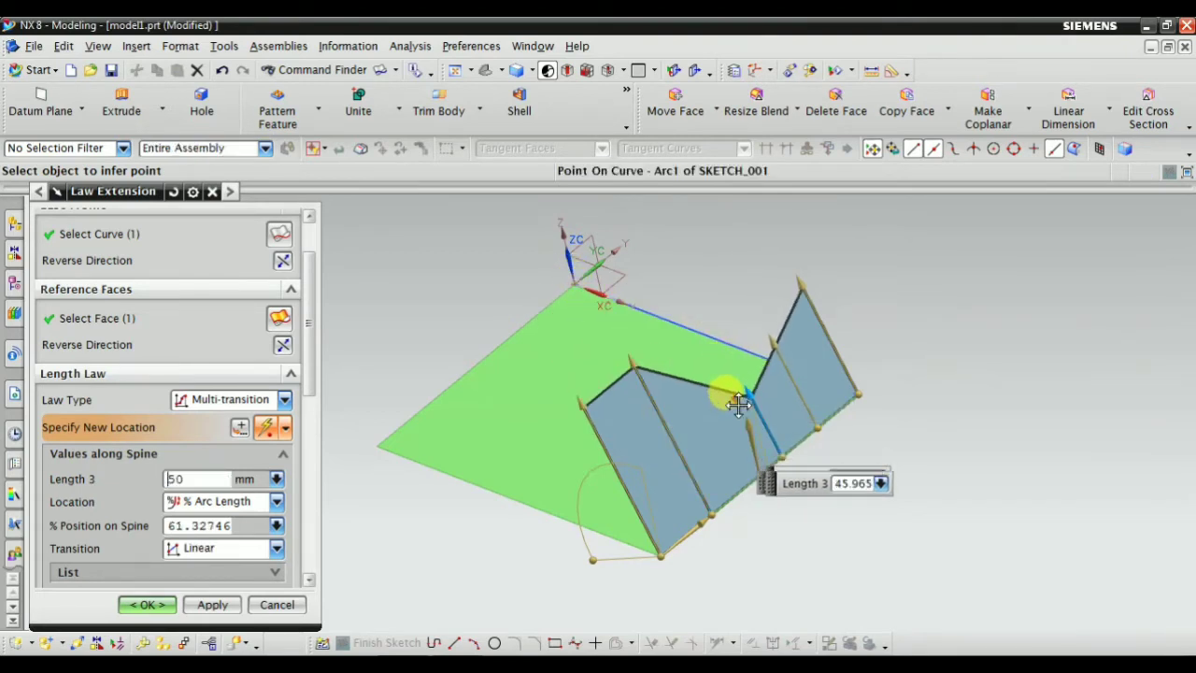
scroll(811, 394, up, 2)
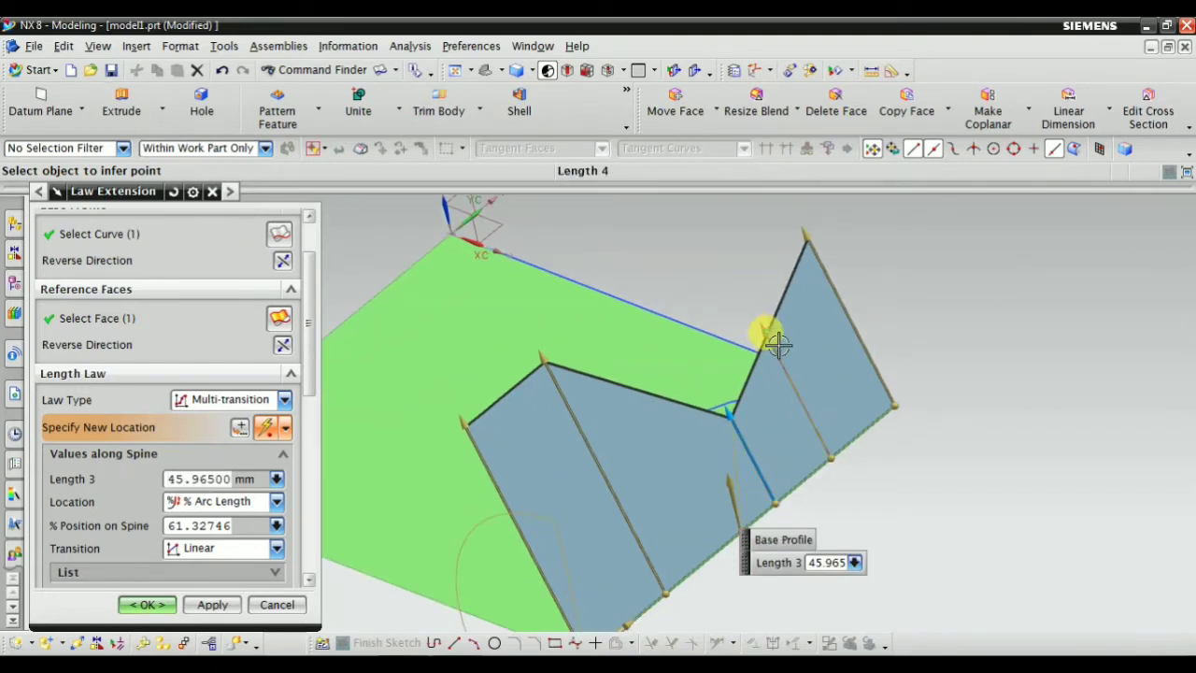
click(787, 395)
drag(788, 396, 810, 414)
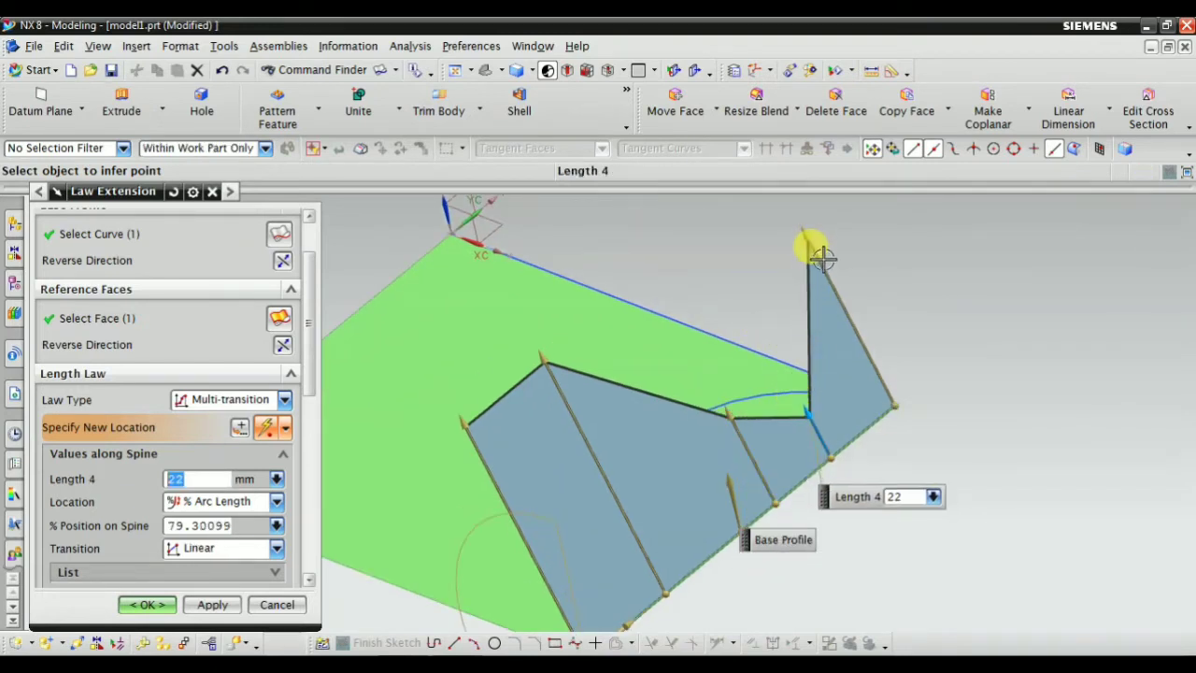
drag(826, 254, 845, 308)
drag(854, 321, 822, 293)
drag(311, 360, 304, 474)
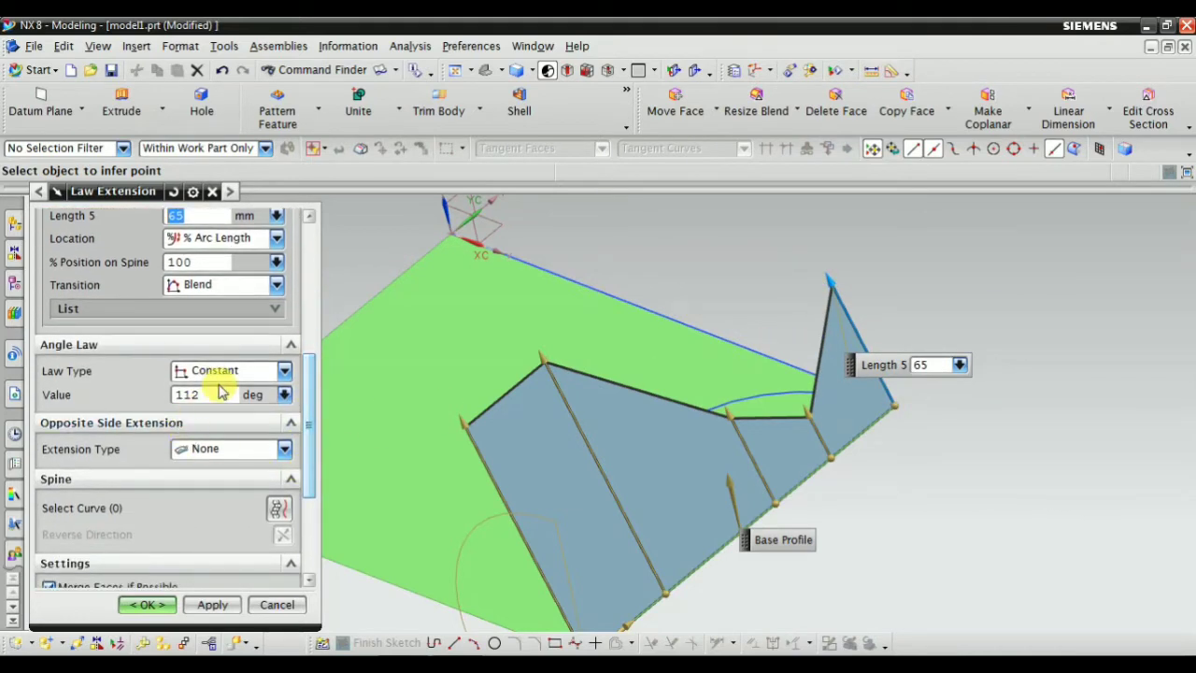
middle_drag(496, 458, 489, 440)
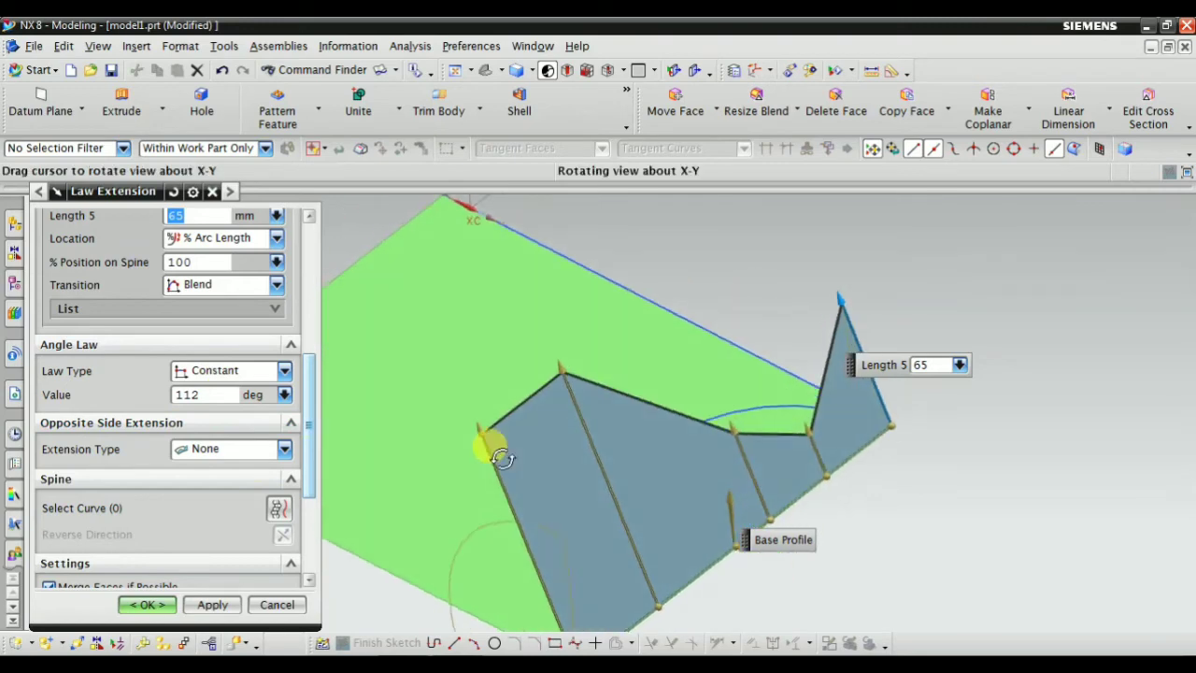
Make the angle law Linear, from 70° at the start to 112° at the end
click(225, 374)
click(224, 407)
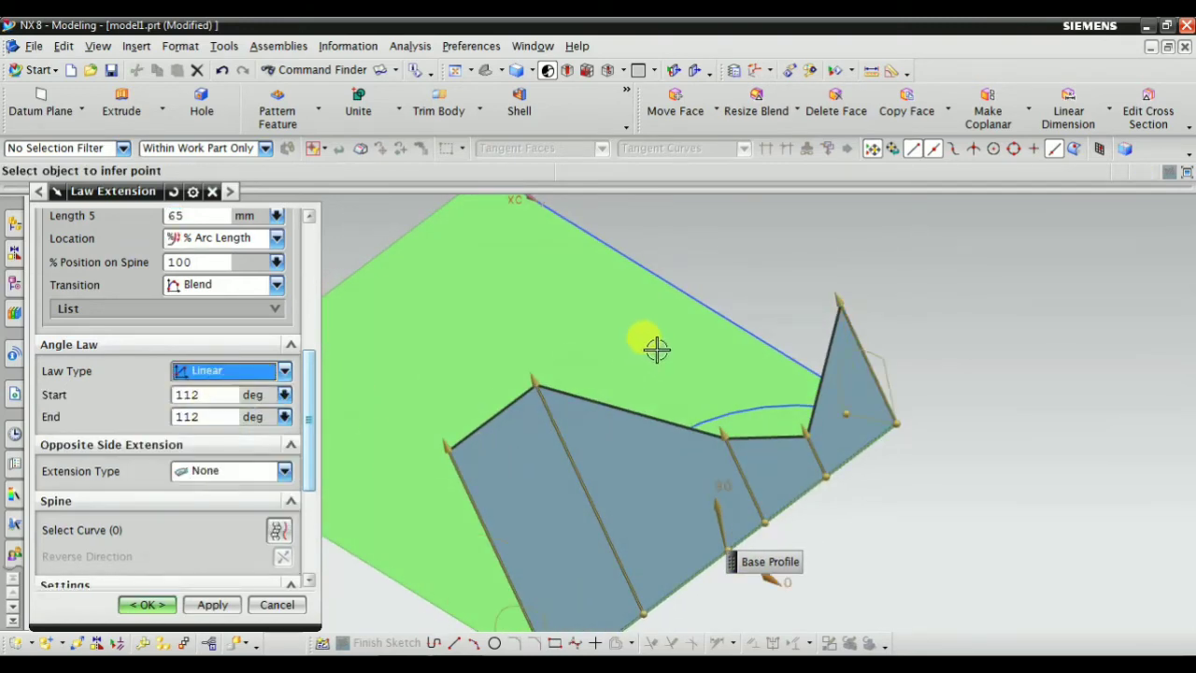
middle_drag(557, 400, 645, 420)
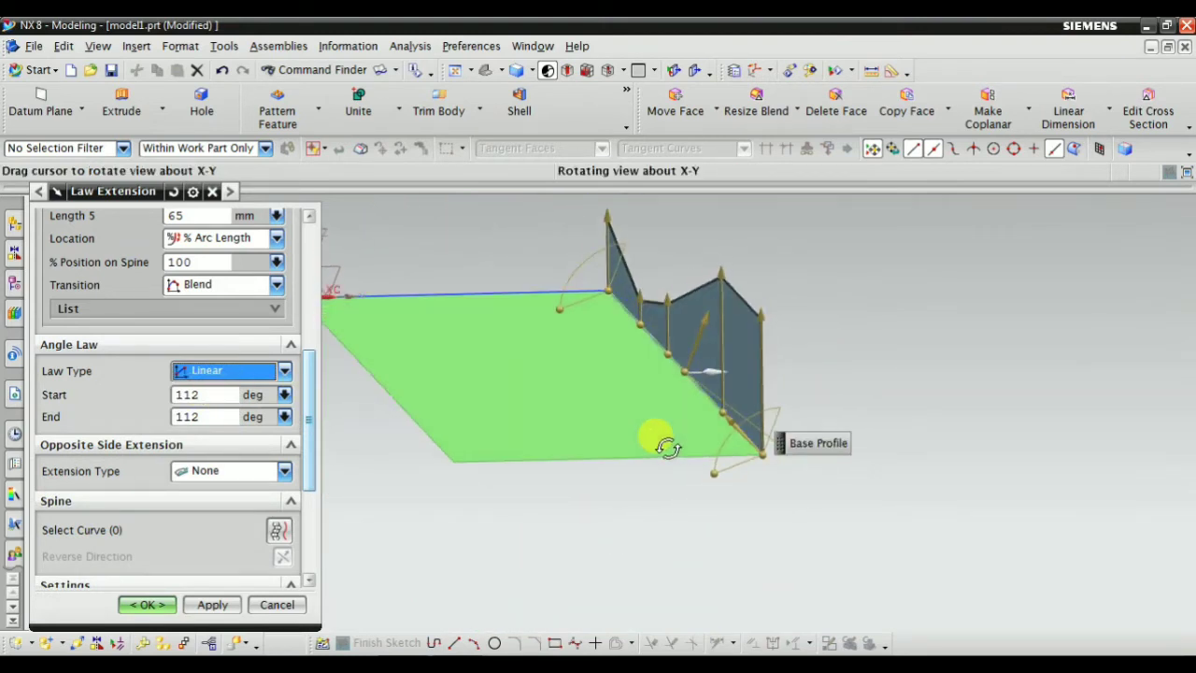
middle_drag(645, 420, 662, 440)
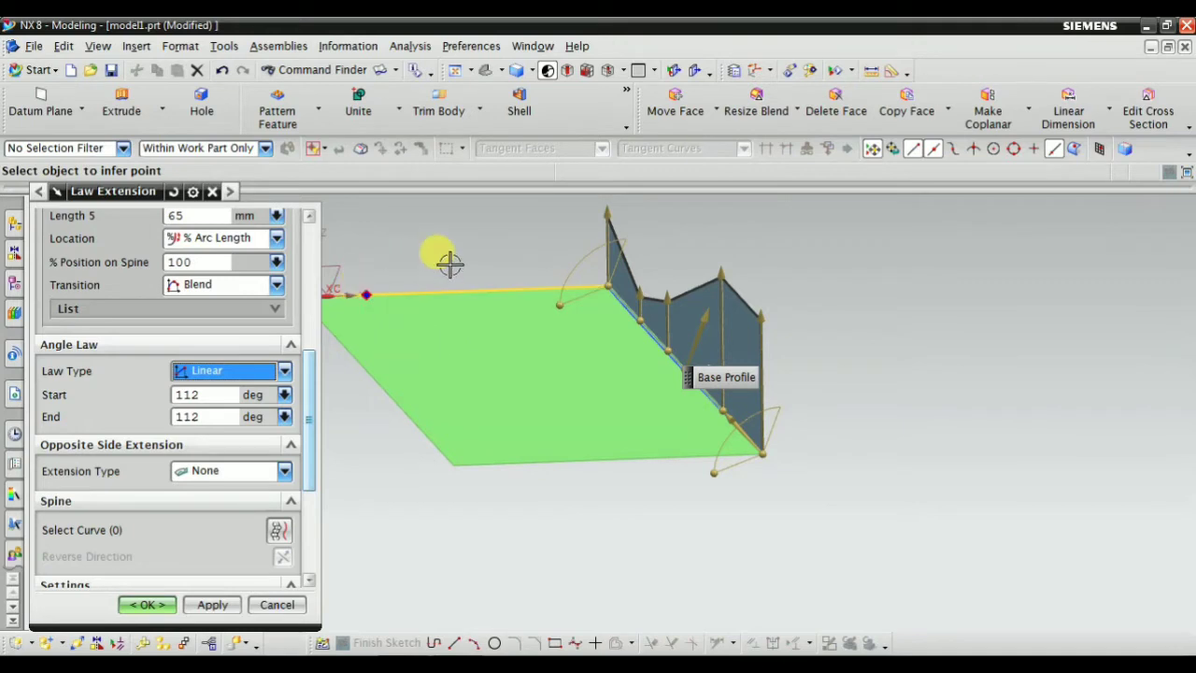
middle_drag(449, 264, 561, 294)
mouse_move(551, 309)
mouse_down()
mouse_move(570, 301)
mouse_move(568, 286)
mouse_move(622, 277)
mouse_move(555, 318)
mouse_up()
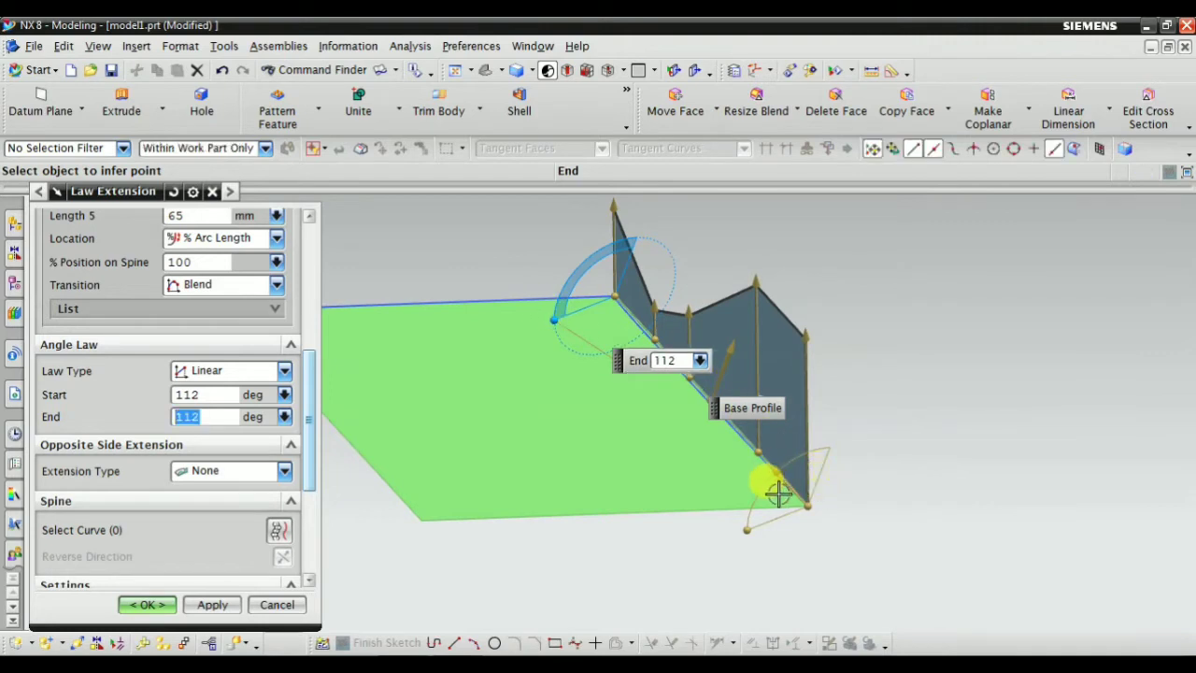
mouse_move(750, 528)
mouse_down()
mouse_move(742, 474)
mouse_move(758, 483)
mouse_up()
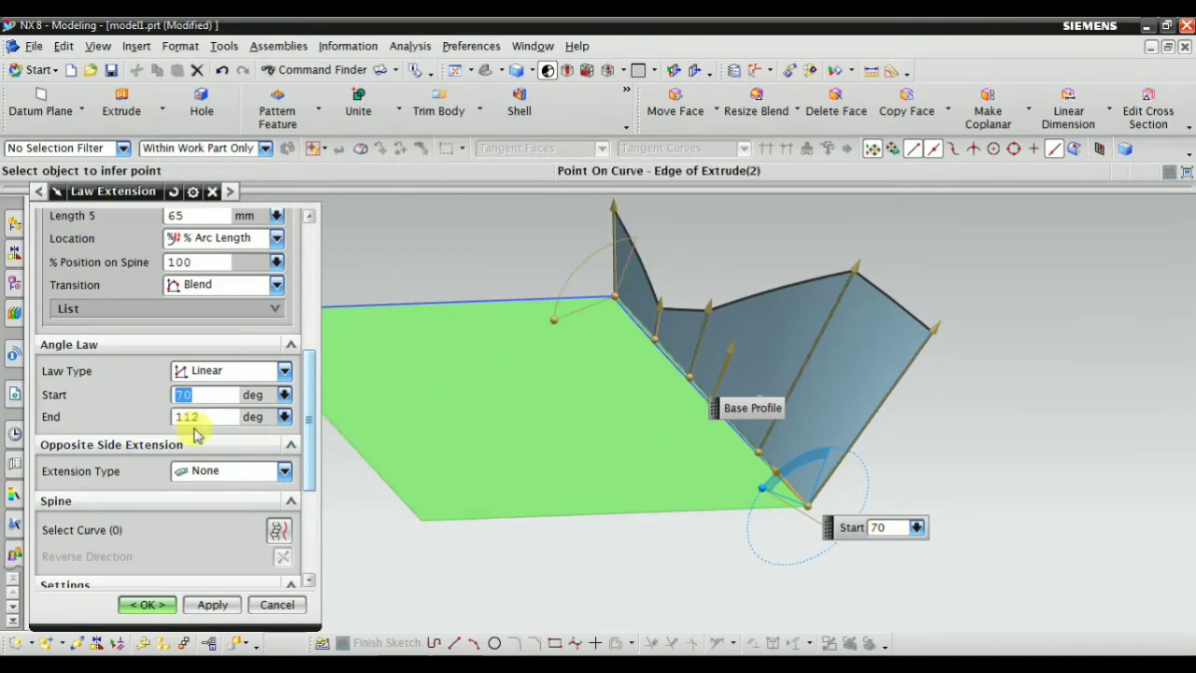
Switch the angle law from Linear to Cubic
click(226, 374)
click(200, 427)
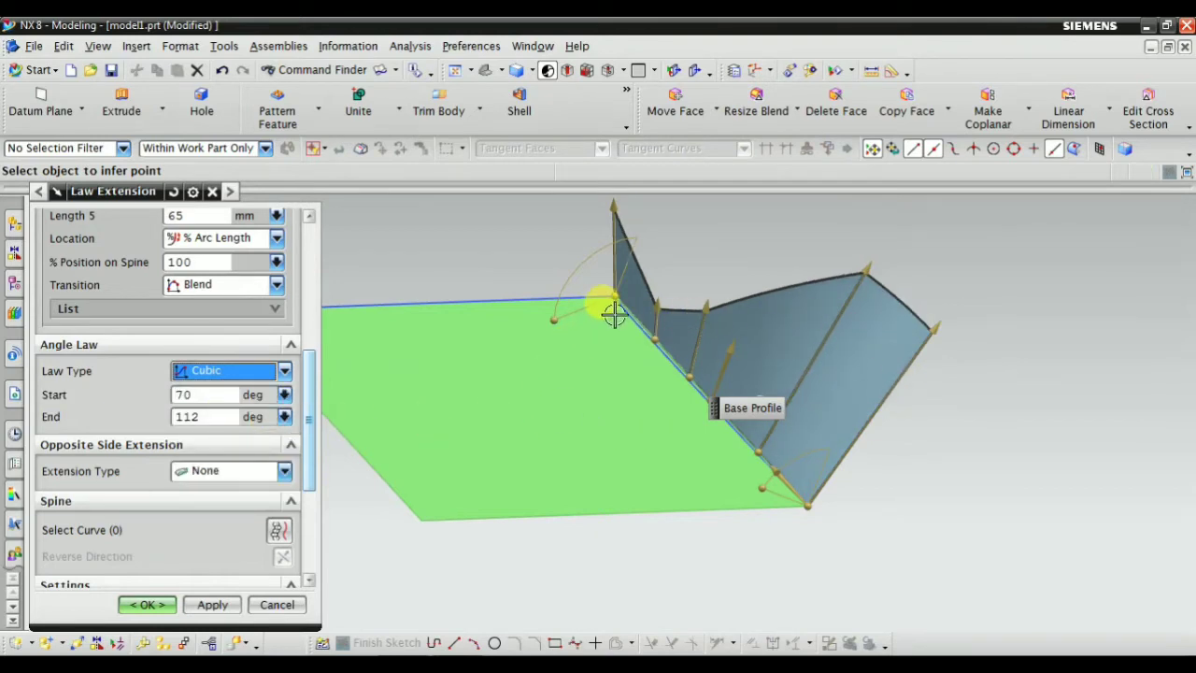
click(178, 372)
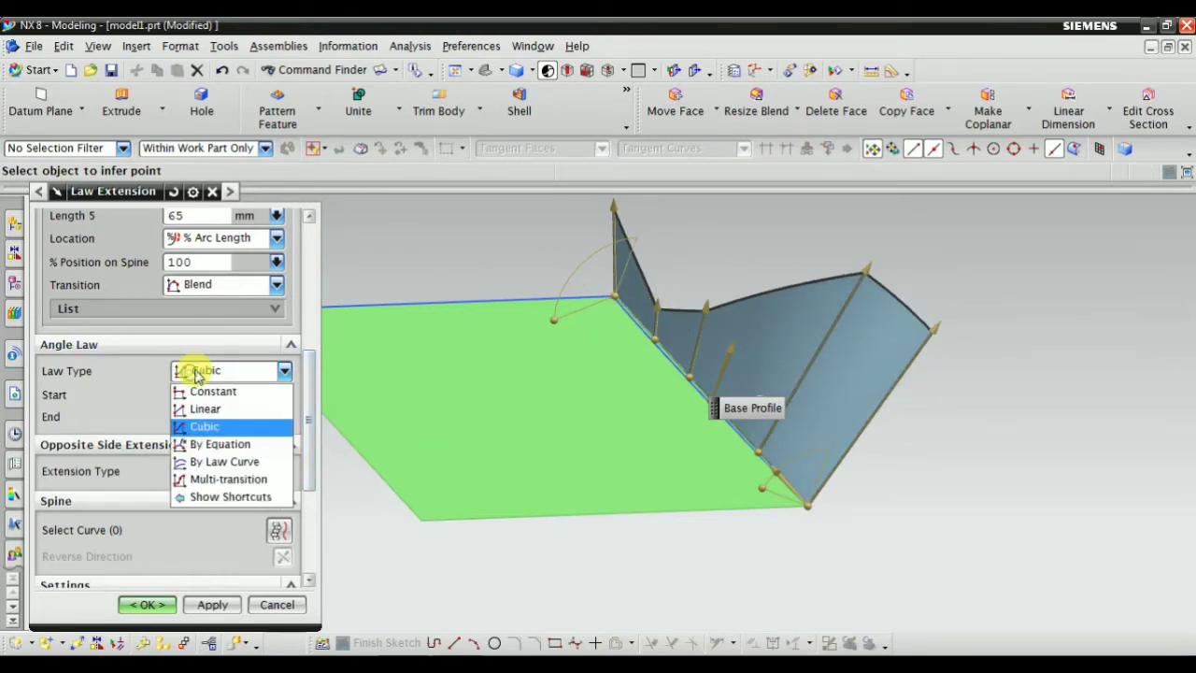
Set the angle law to Multi-transition and add a 77° angle point partway along the edge
click(220, 480)
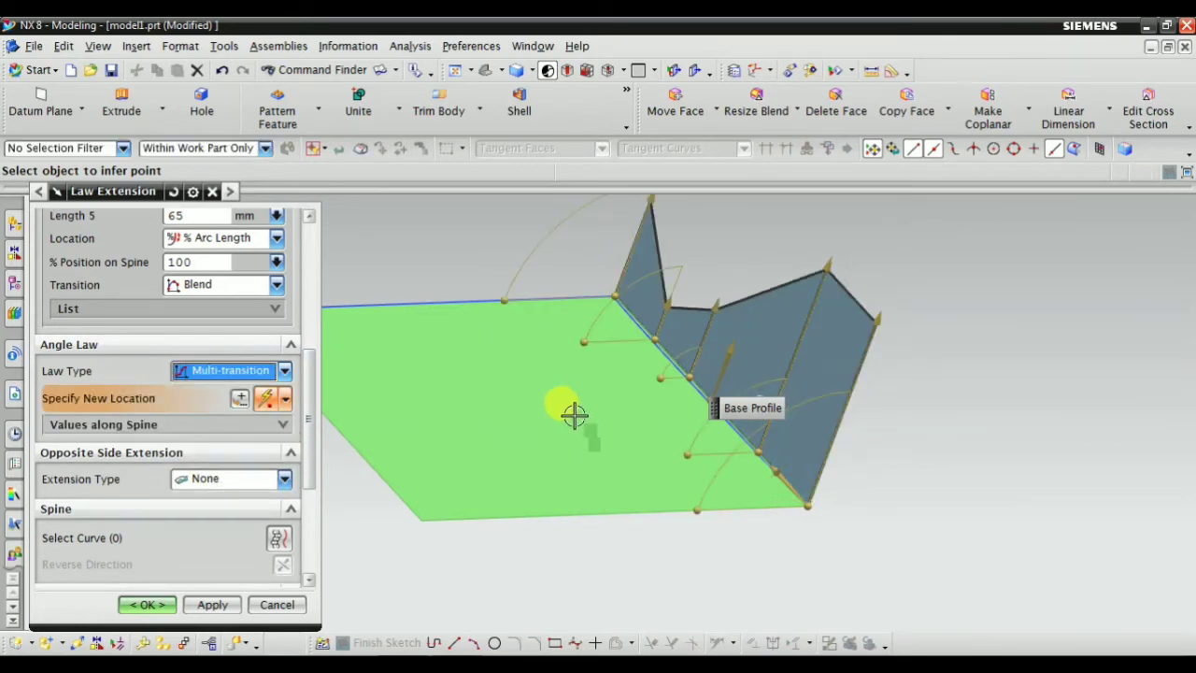
mouse_move(573, 414)
middle_down()
mouse_move(529, 406)
mouse_move(608, 401)
middle_up()
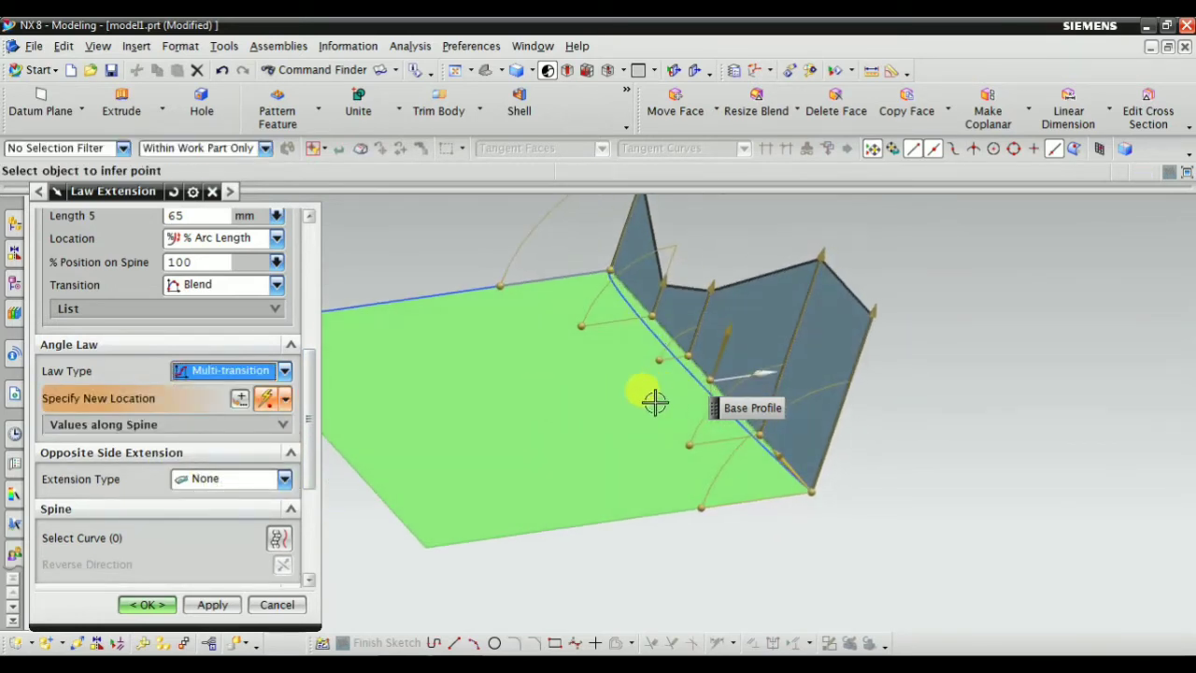
click(695, 440)
mouse_move(673, 435)
mouse_down()
mouse_move(689, 421)
mouse_move(679, 414)
mouse_move(699, 431)
mouse_up()
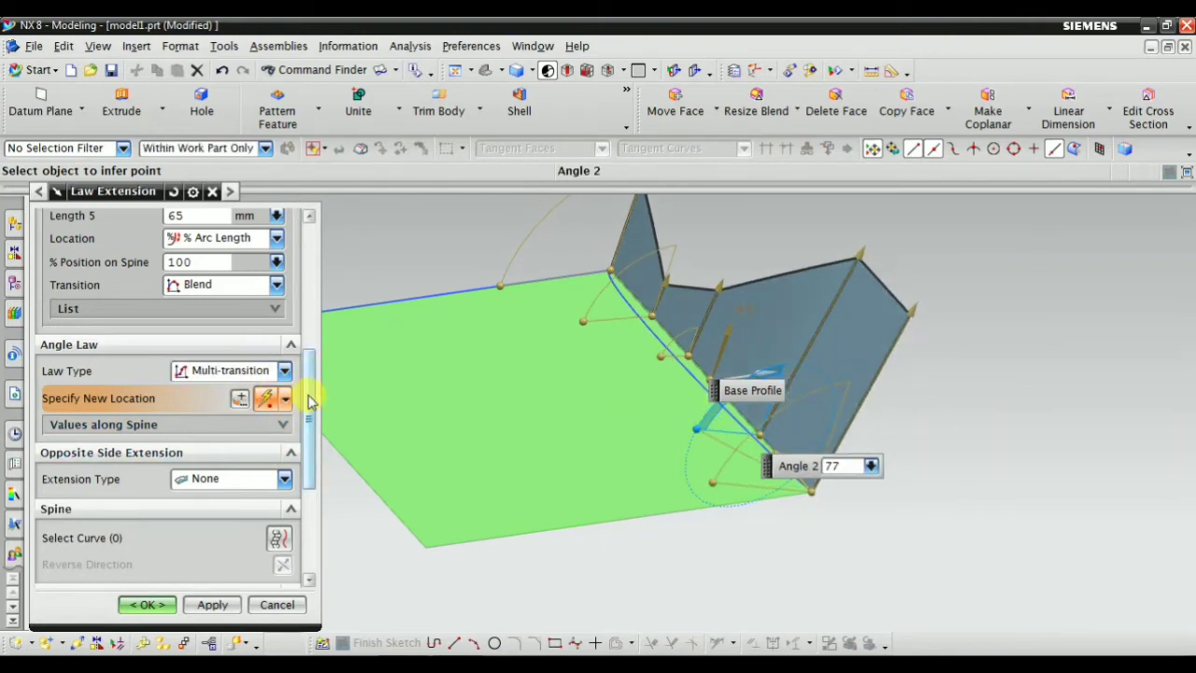
drag(311, 401, 312, 450)
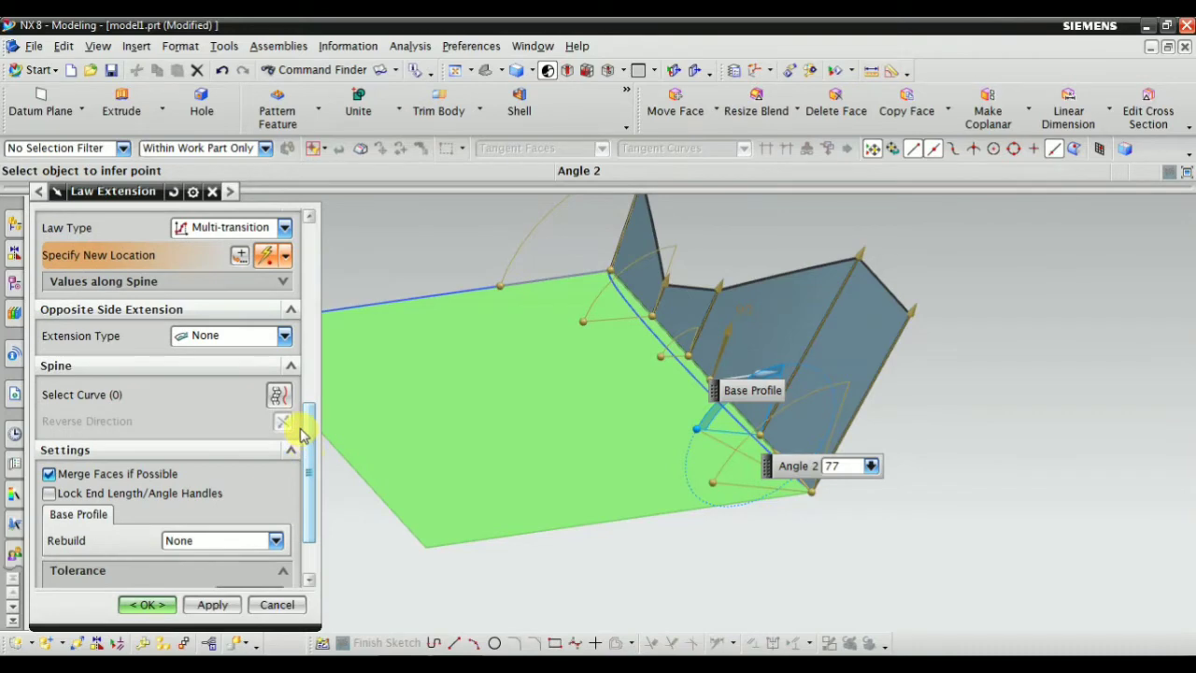
Make the opposite-side extension Asymmetric with a 135 mm length
click(247, 335)
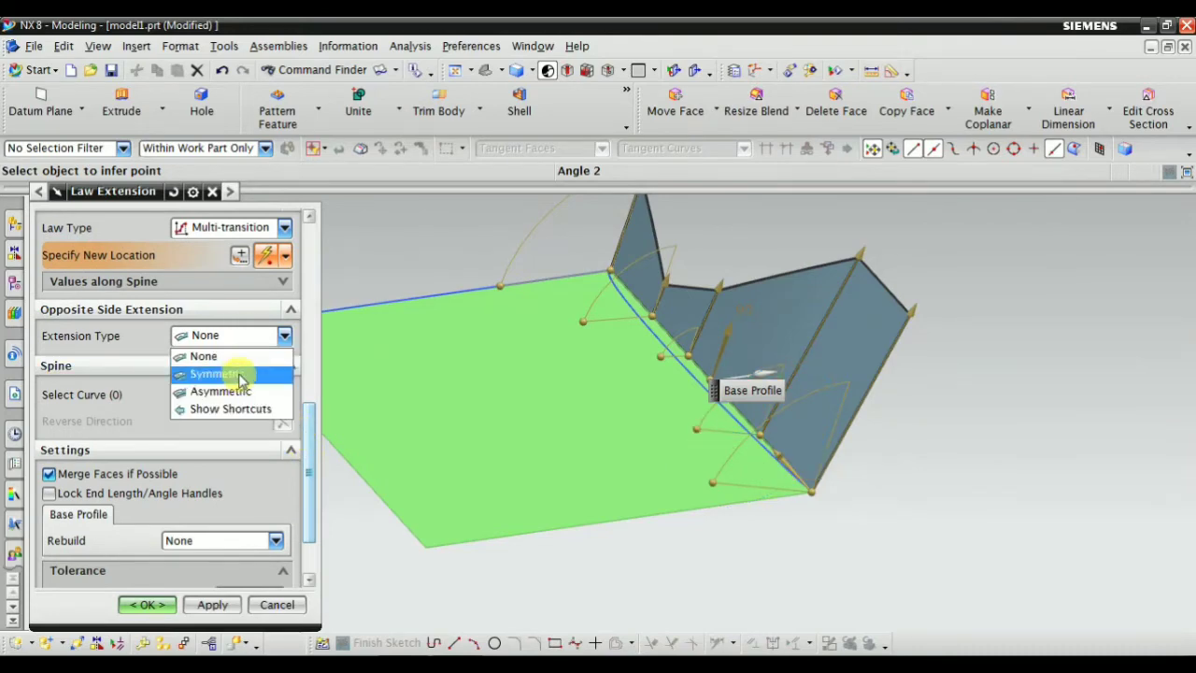
click(240, 374)
mouse_move(551, 466)
middle_down()
mouse_move(708, 526)
mouse_move(687, 431)
mouse_move(648, 480)
mouse_move(723, 476)
mouse_move(745, 550)
mouse_move(718, 624)
mouse_move(644, 539)
mouse_move(459, 432)
mouse_move(451, 484)
mouse_move(404, 465)
middle_up()
click(225, 335)
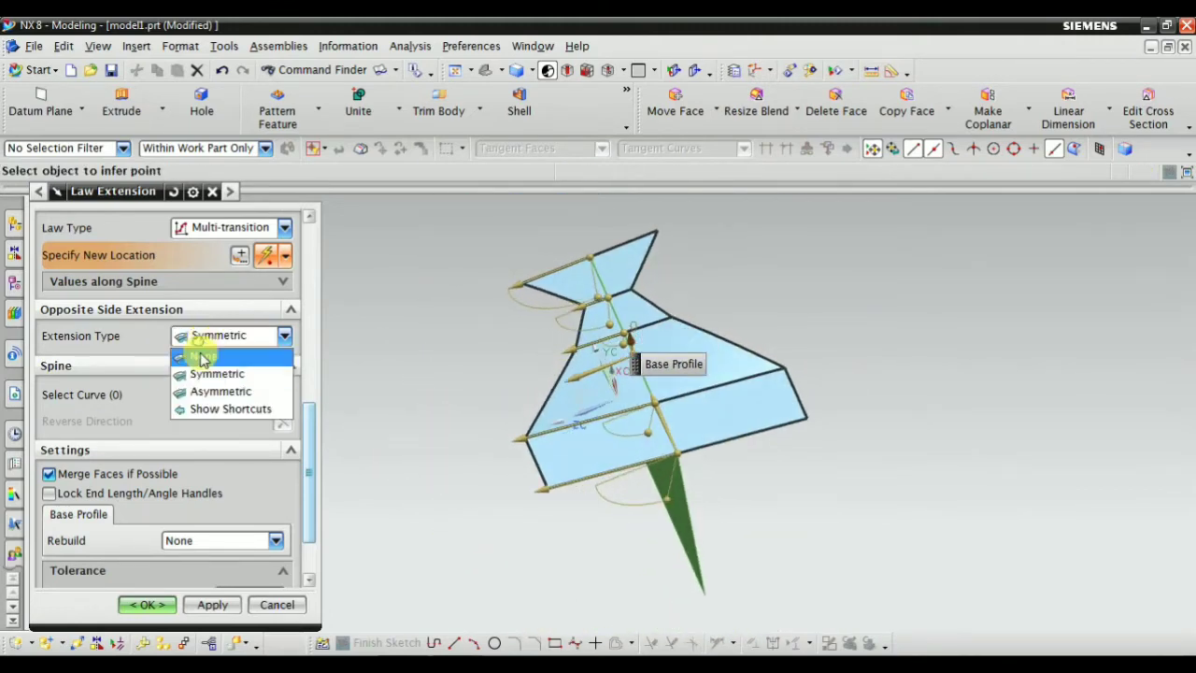
click(195, 391)
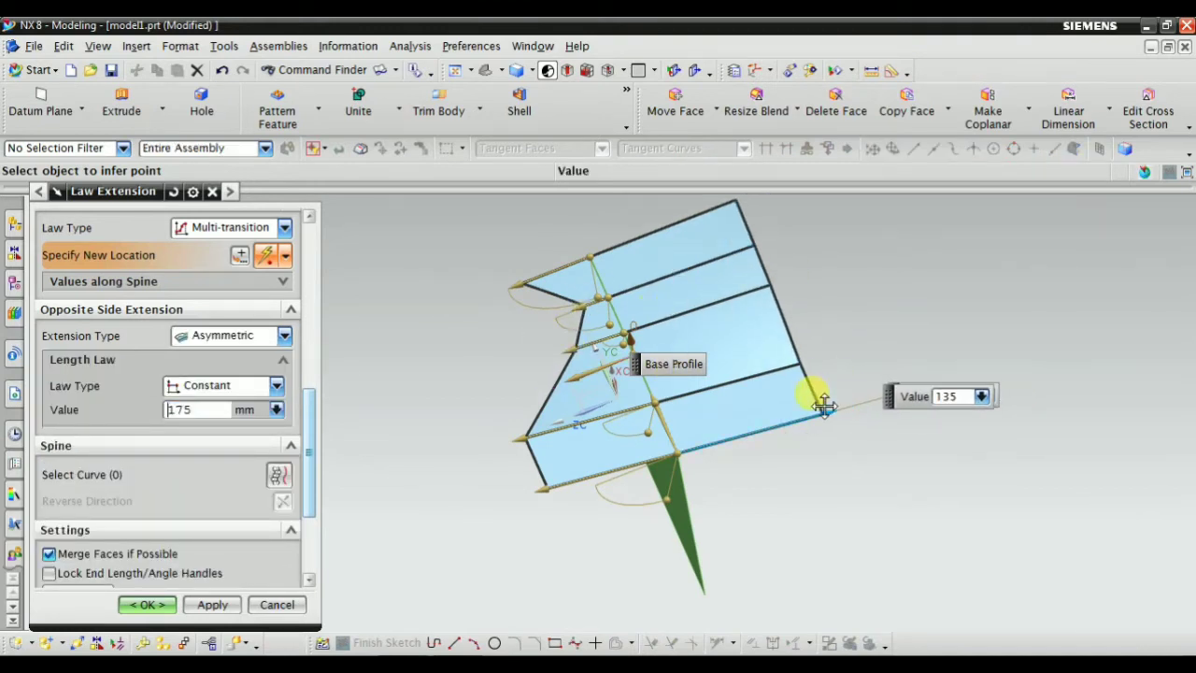
drag(813, 414, 820, 412)
middle_drag(829, 520, 982, 508)
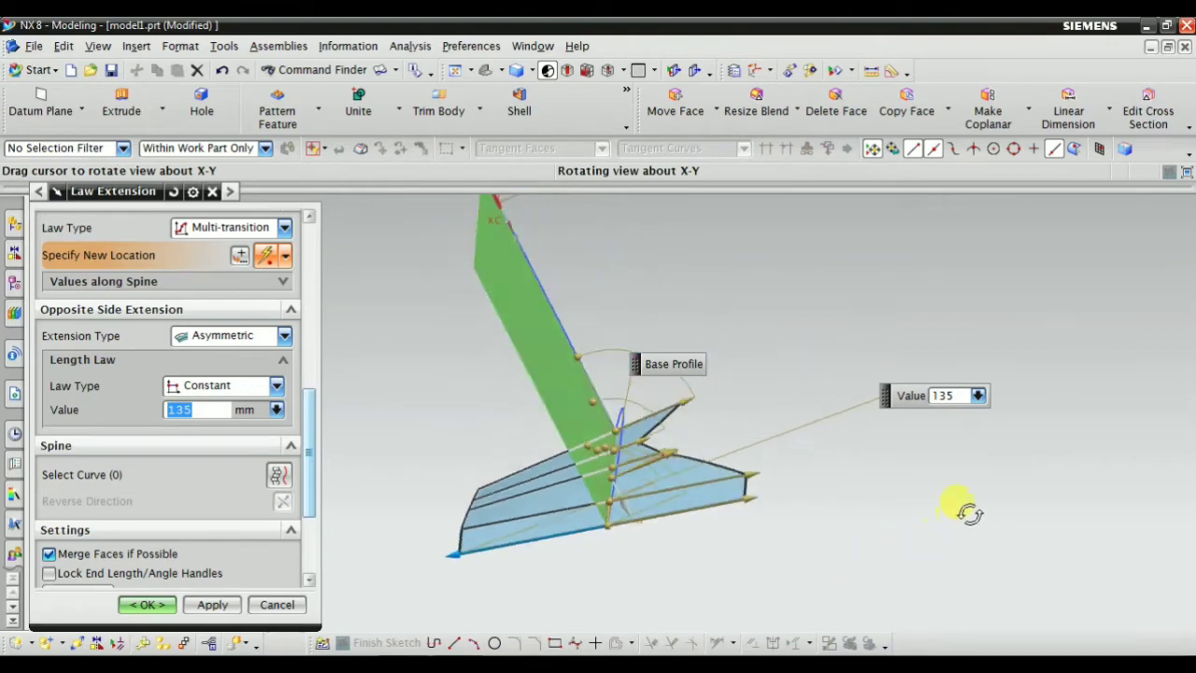
scroll(224, 483, down, 2)
scroll(224, 483, up, 4)
scroll(268, 475, up, 4)
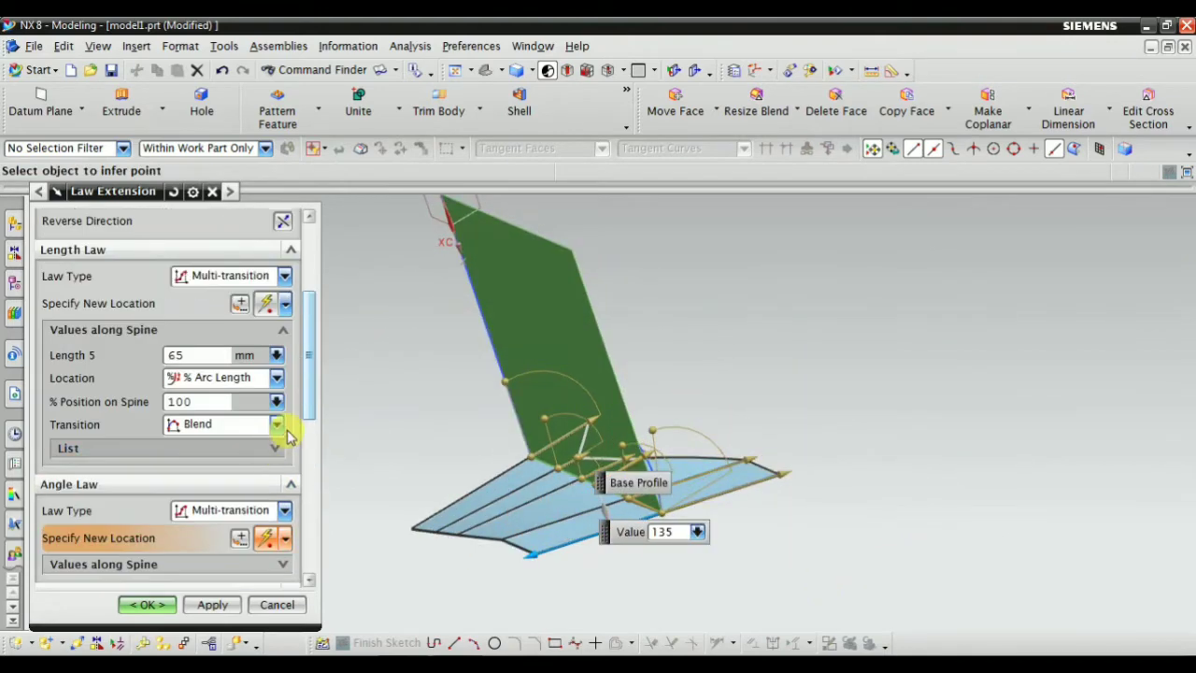
scroll(281, 374, up, 3)
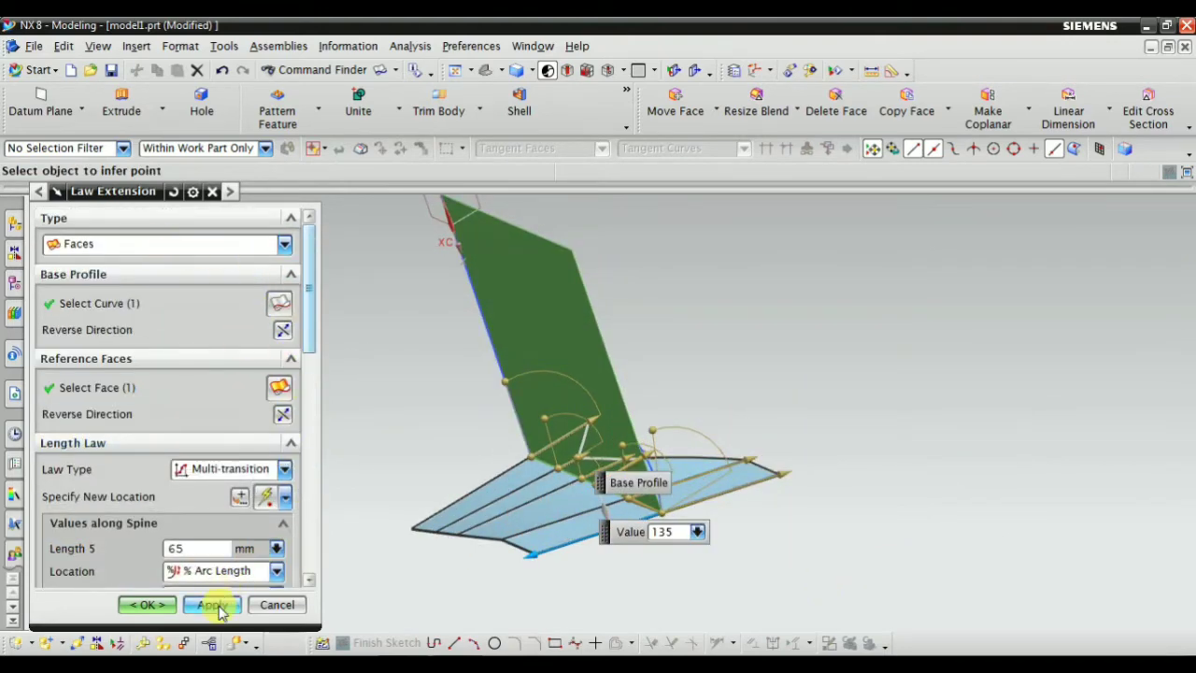
Create the law extension, then delete the Law Extension feature from the Part Navigator
click(138, 608)
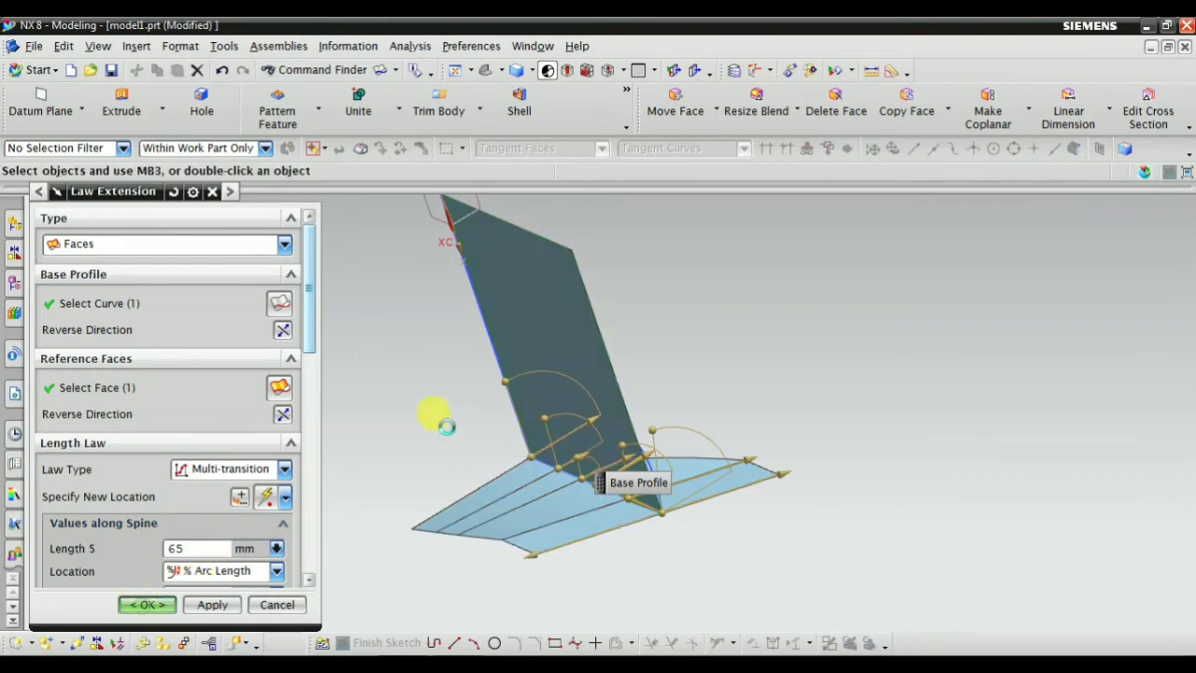
click(485, 71)
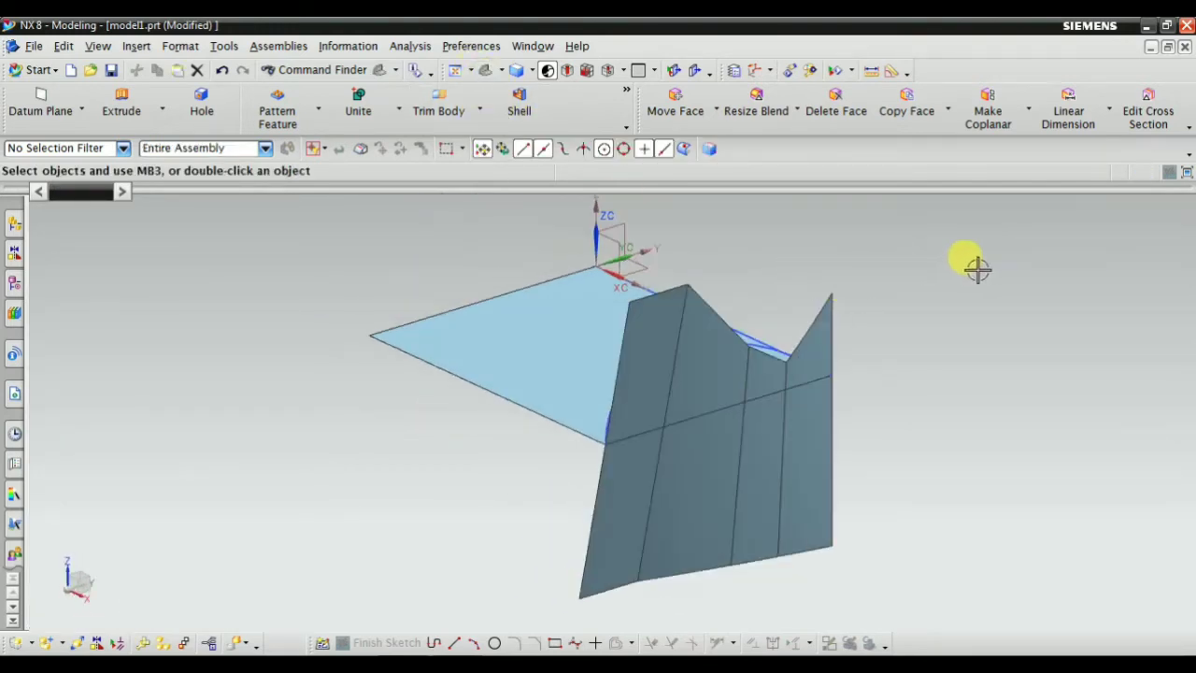
click(13, 281)
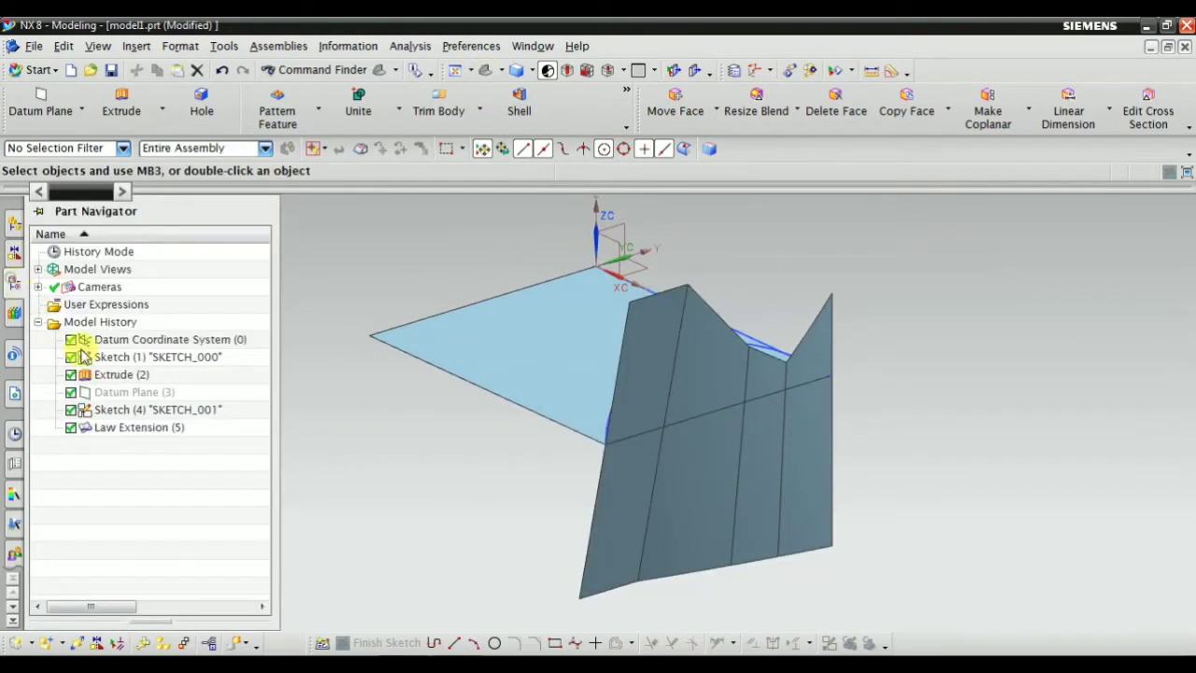
click(131, 392)
right_click(118, 433)
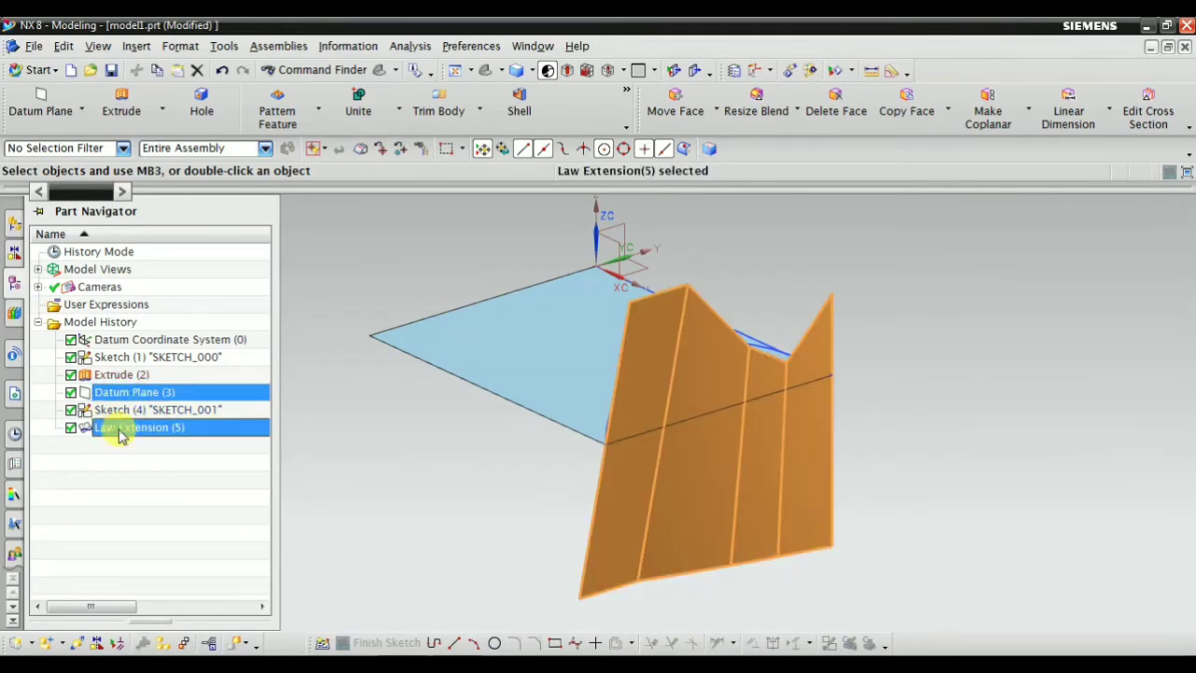
click(153, 356)
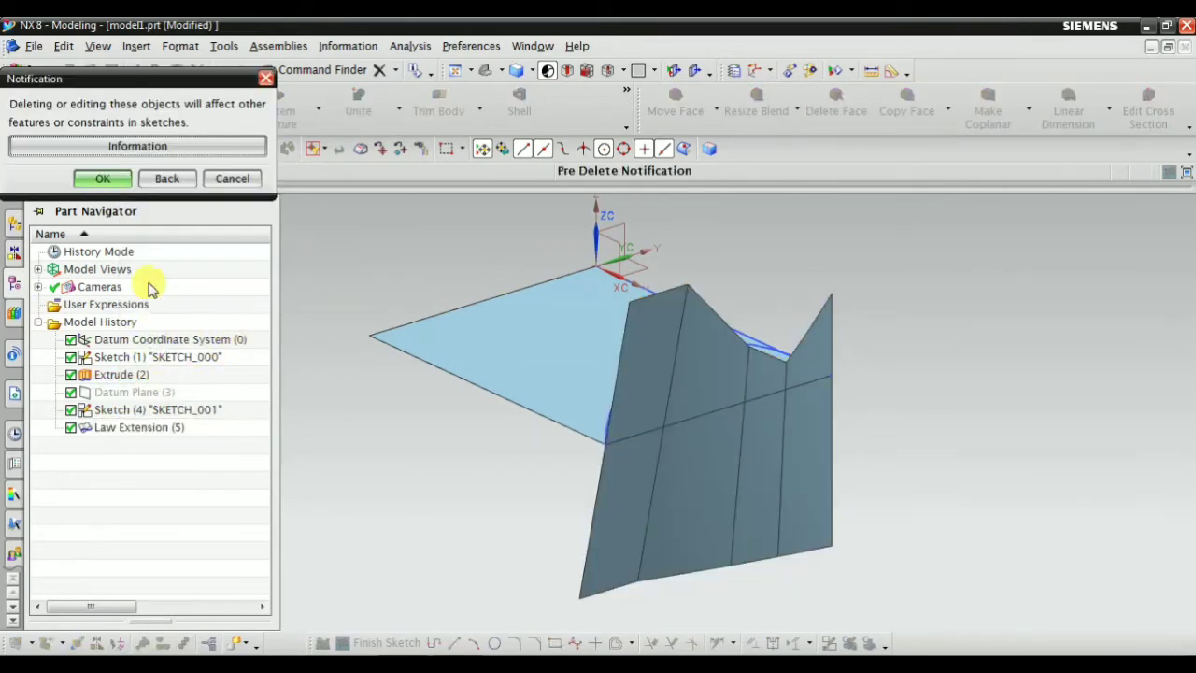
click(106, 179)
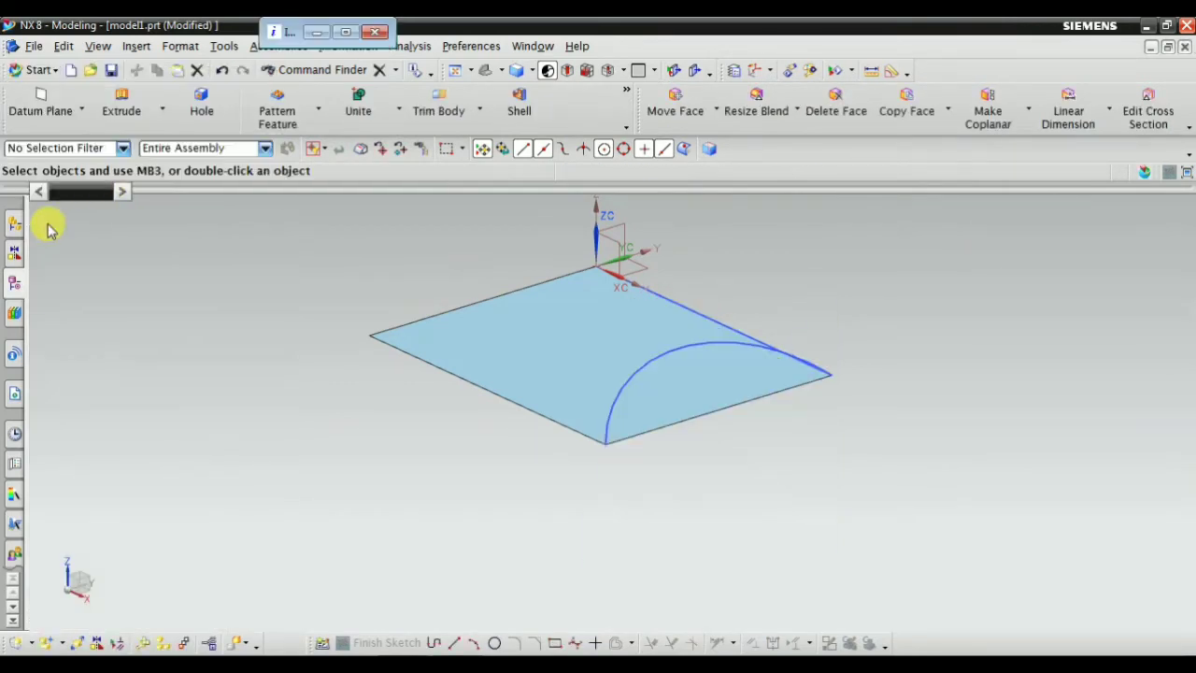
Delete the SKETCH_001 arc sketch, reset the view, and start a new Law Extension
click(14, 280)
click(105, 392)
right_click(118, 392)
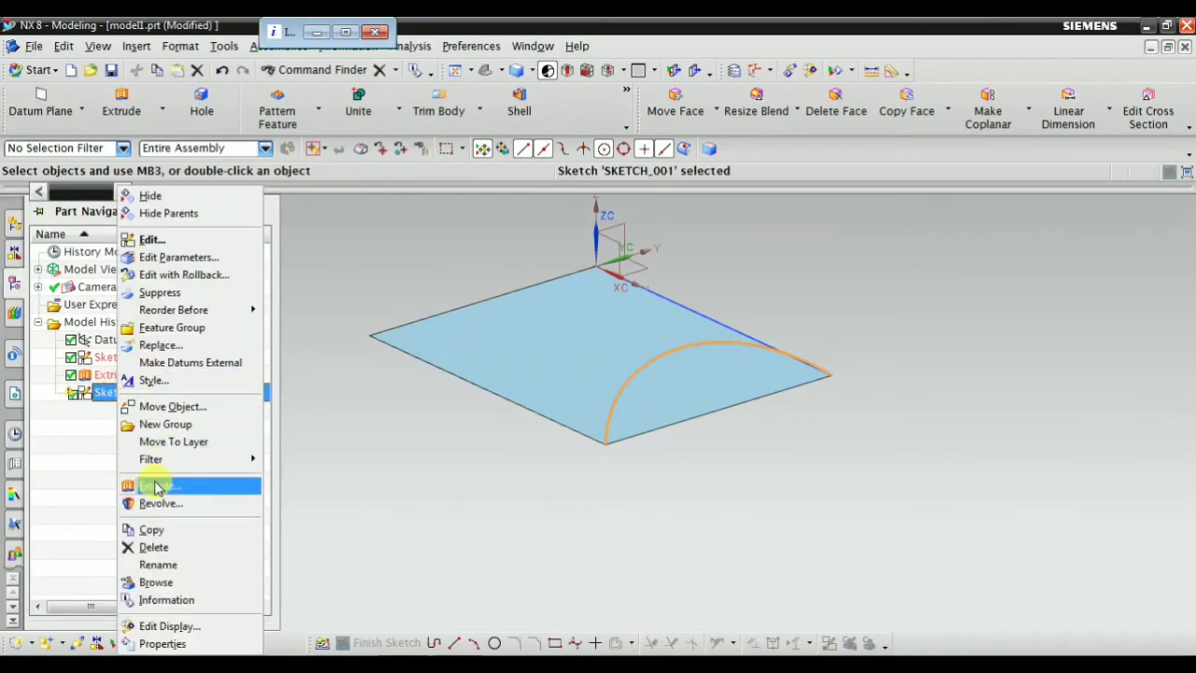
click(155, 548)
click(377, 32)
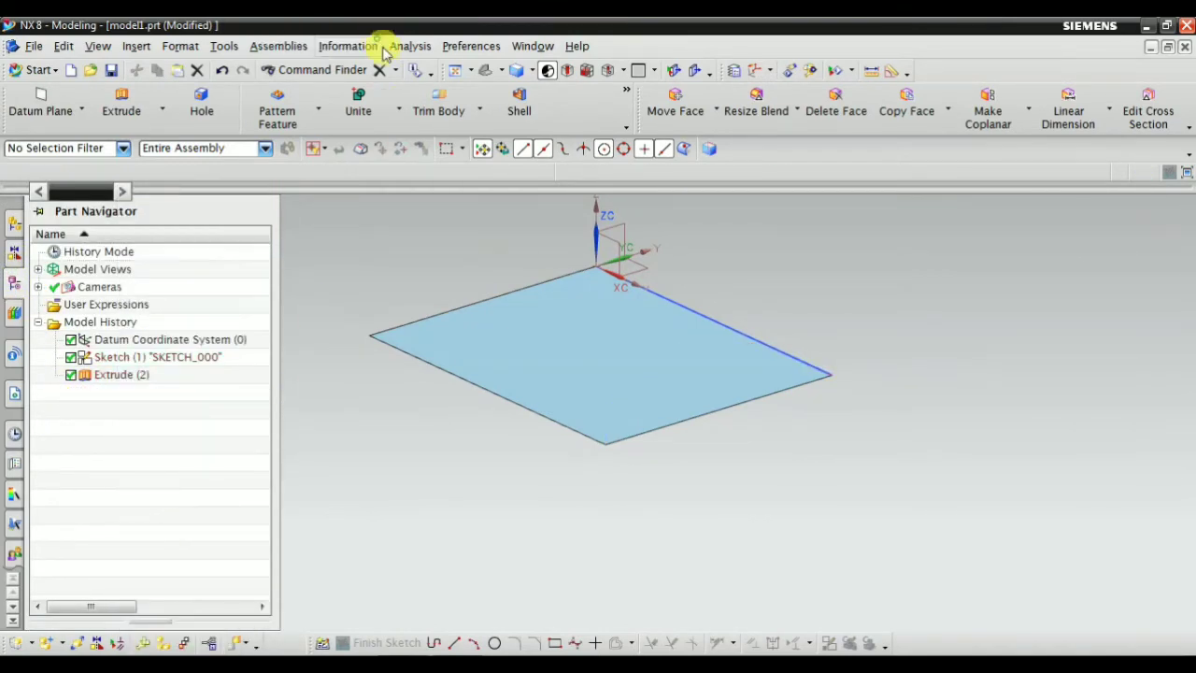
click(490, 74)
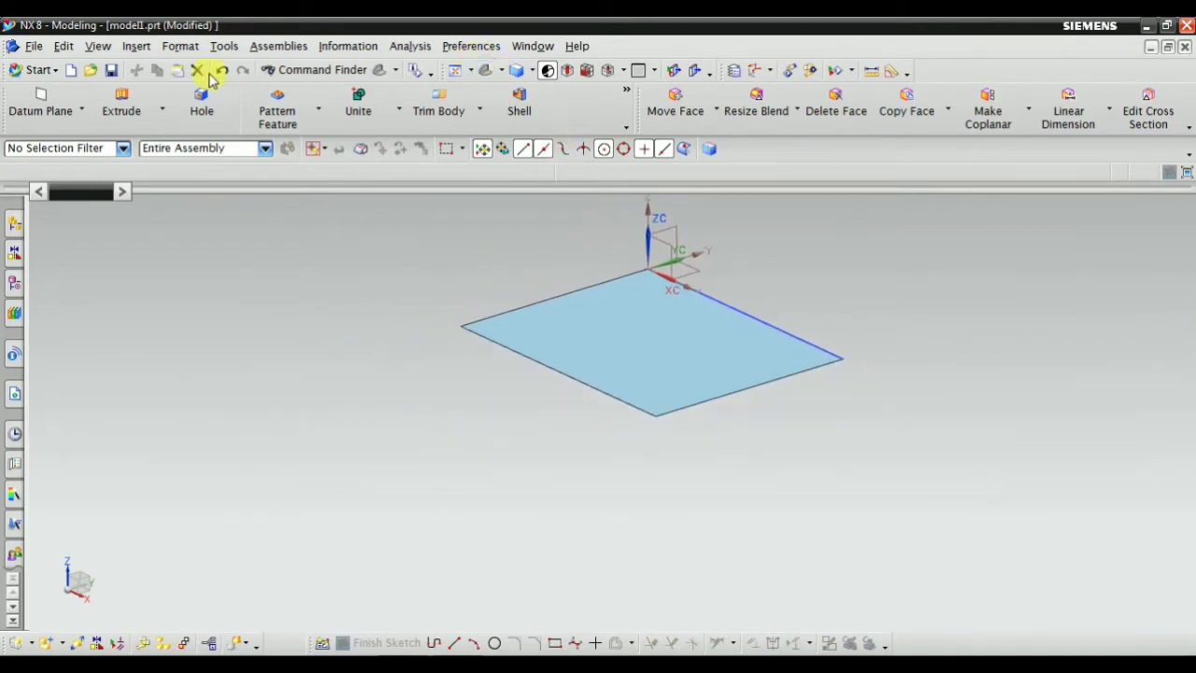
click(138, 51)
mouse_move(180, 429)
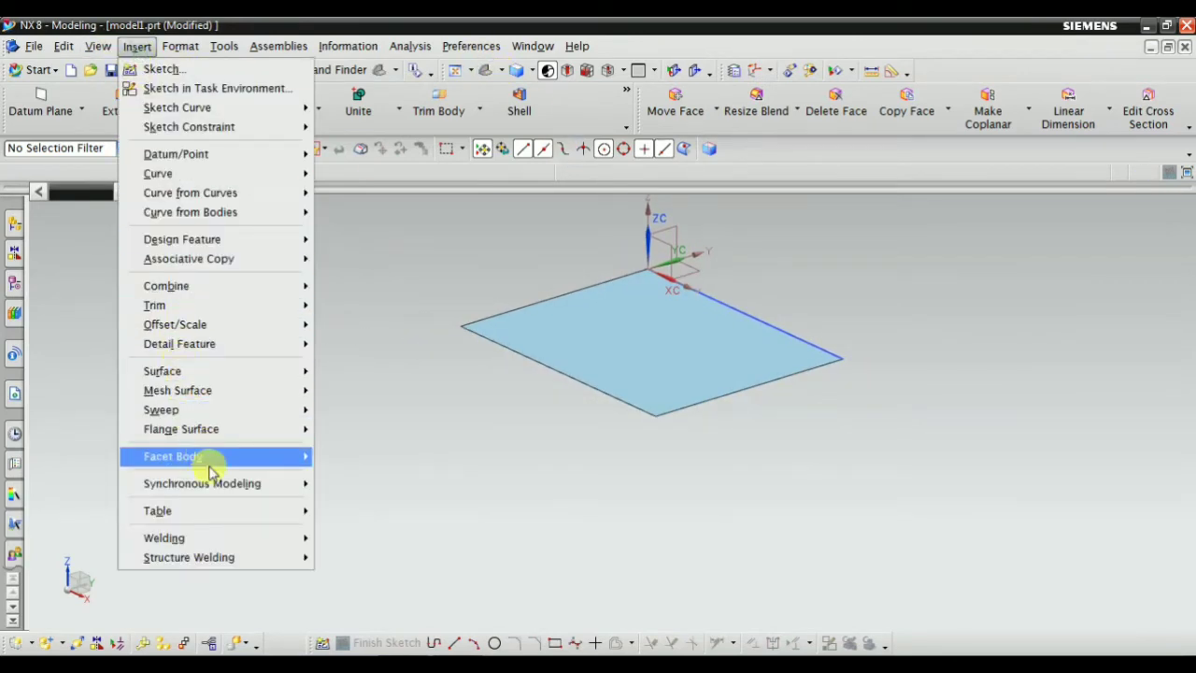
click(360, 433)
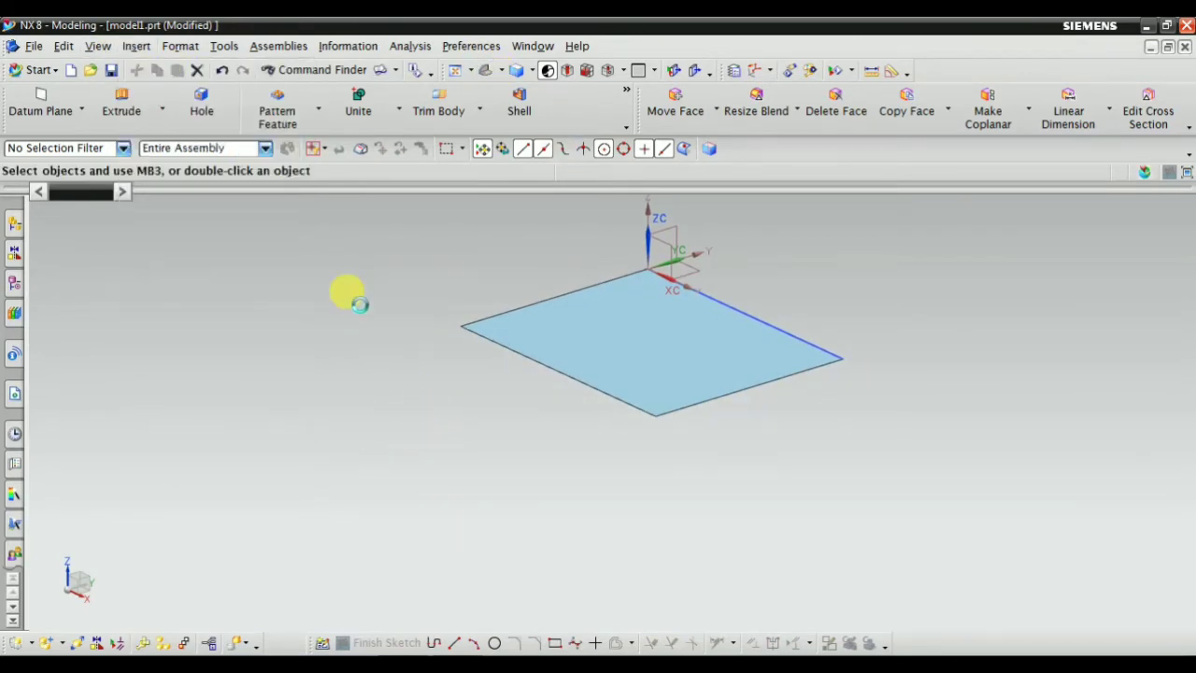
Set the Law Extension type to Vector, using the sheet's front edge and a vertical Z vector
click(146, 245)
click(139, 283)
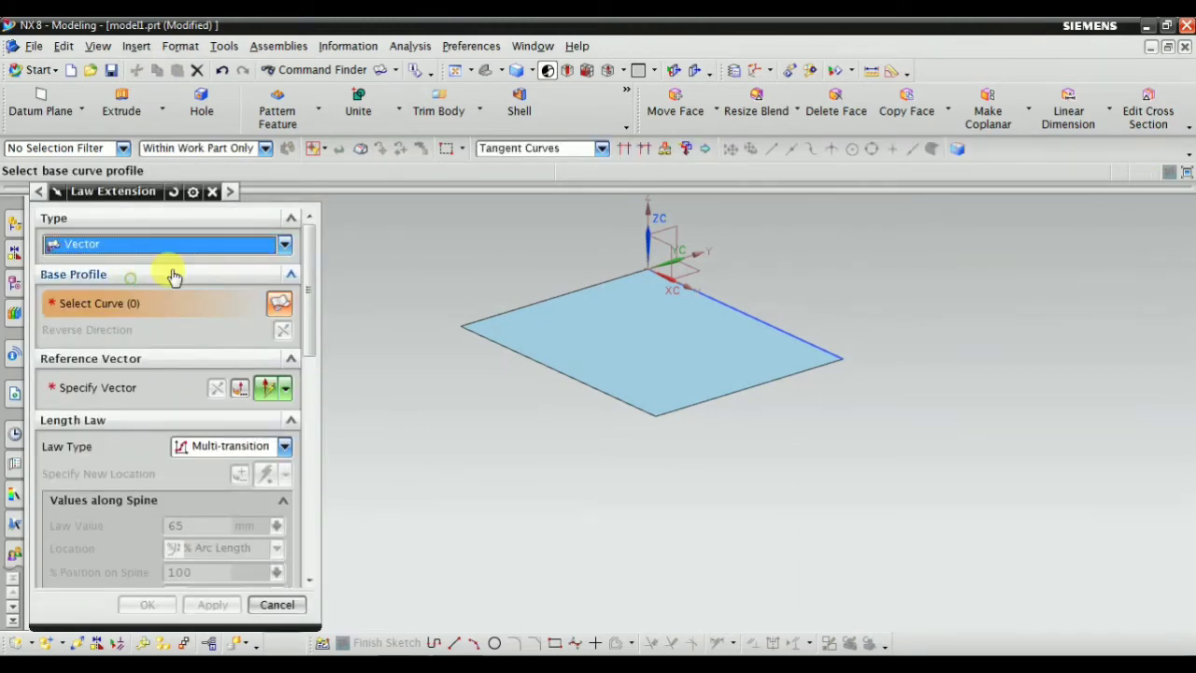
click(704, 396)
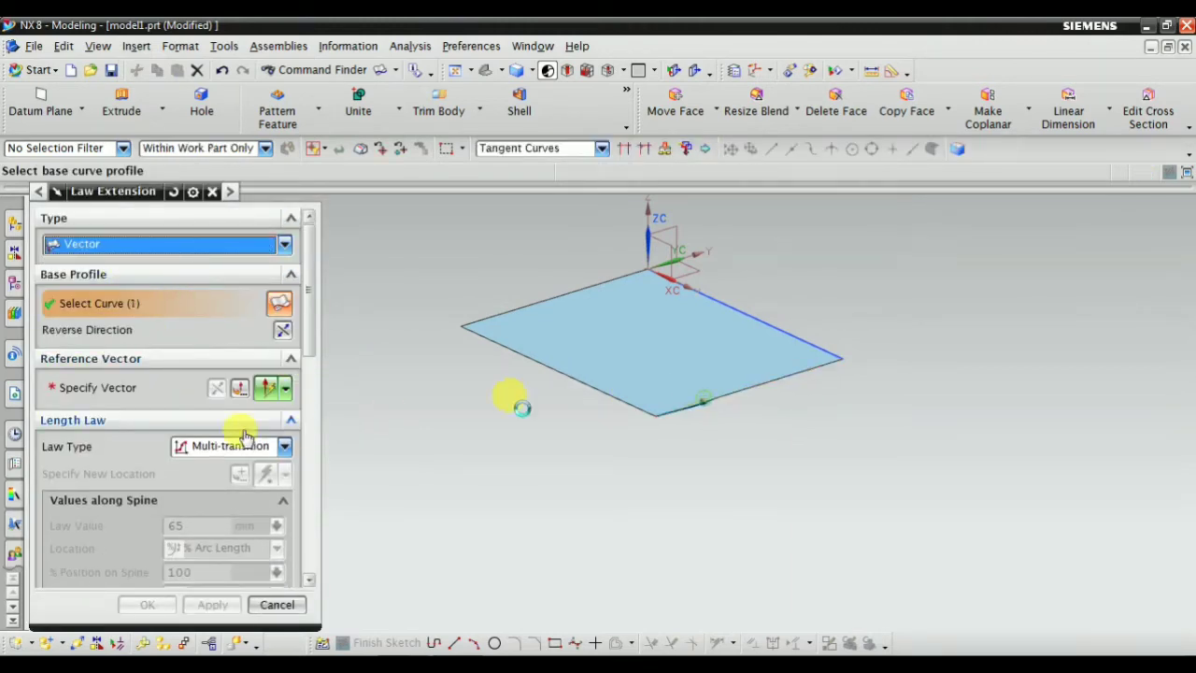
click(129, 387)
click(614, 361)
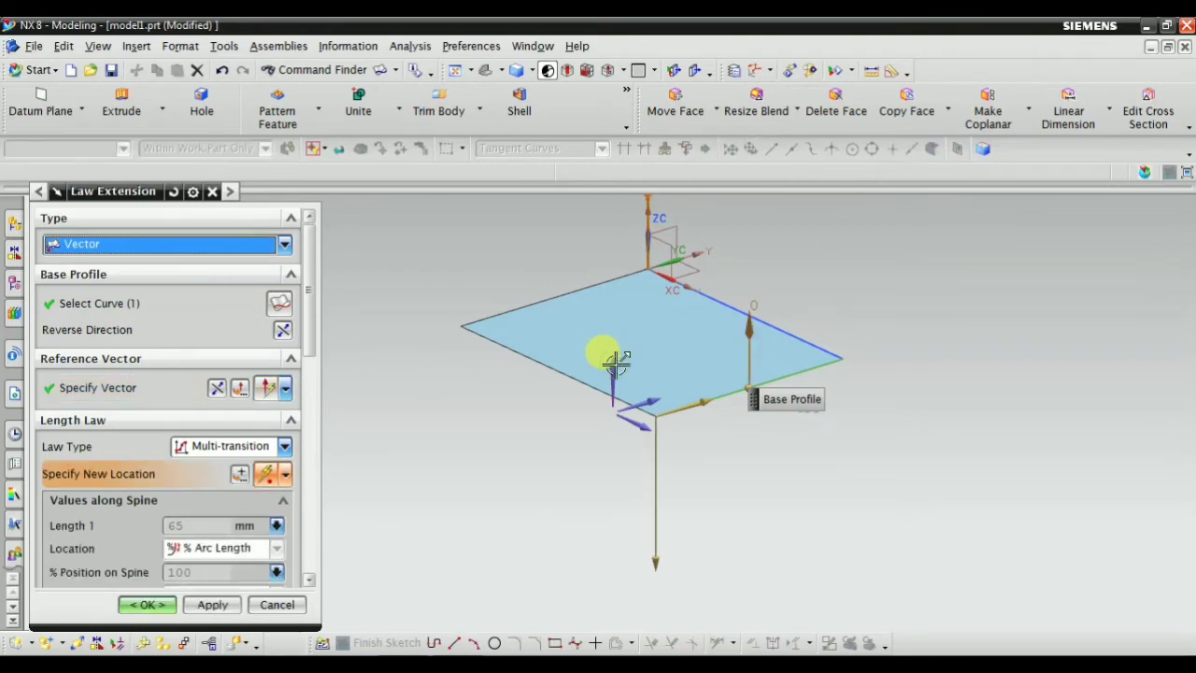
Use a Constant 95 mm length law with Opposite Side Extension set to None
click(211, 456)
click(211, 462)
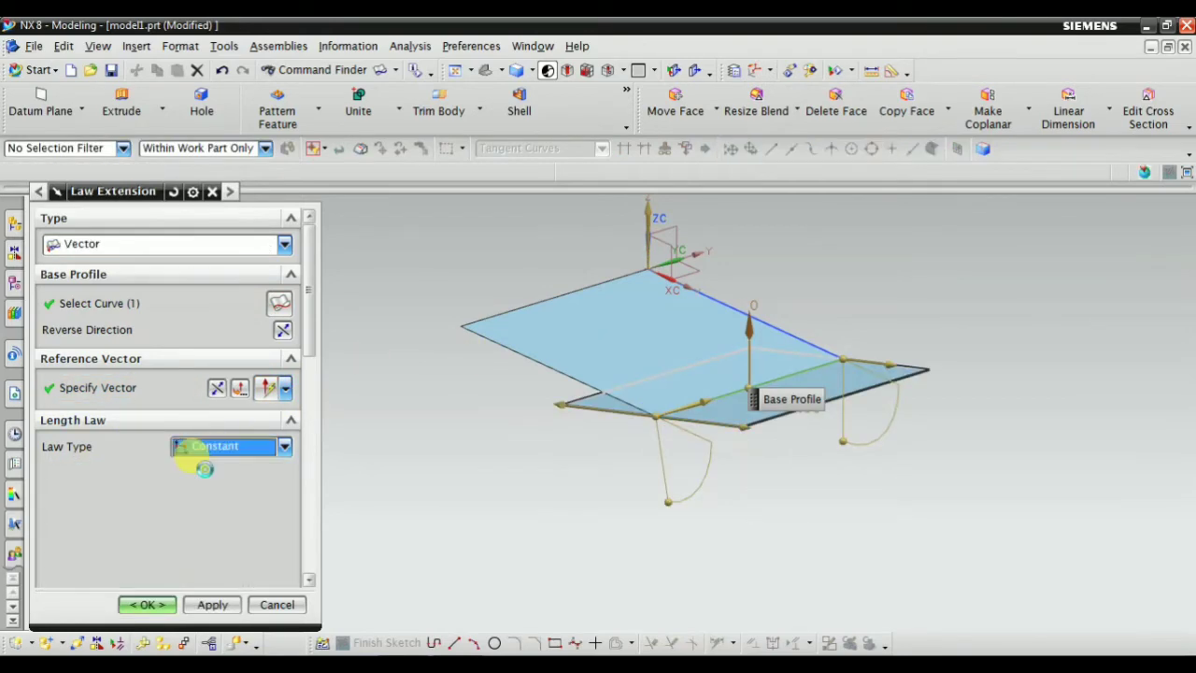
middle_drag(500, 464, 521, 406)
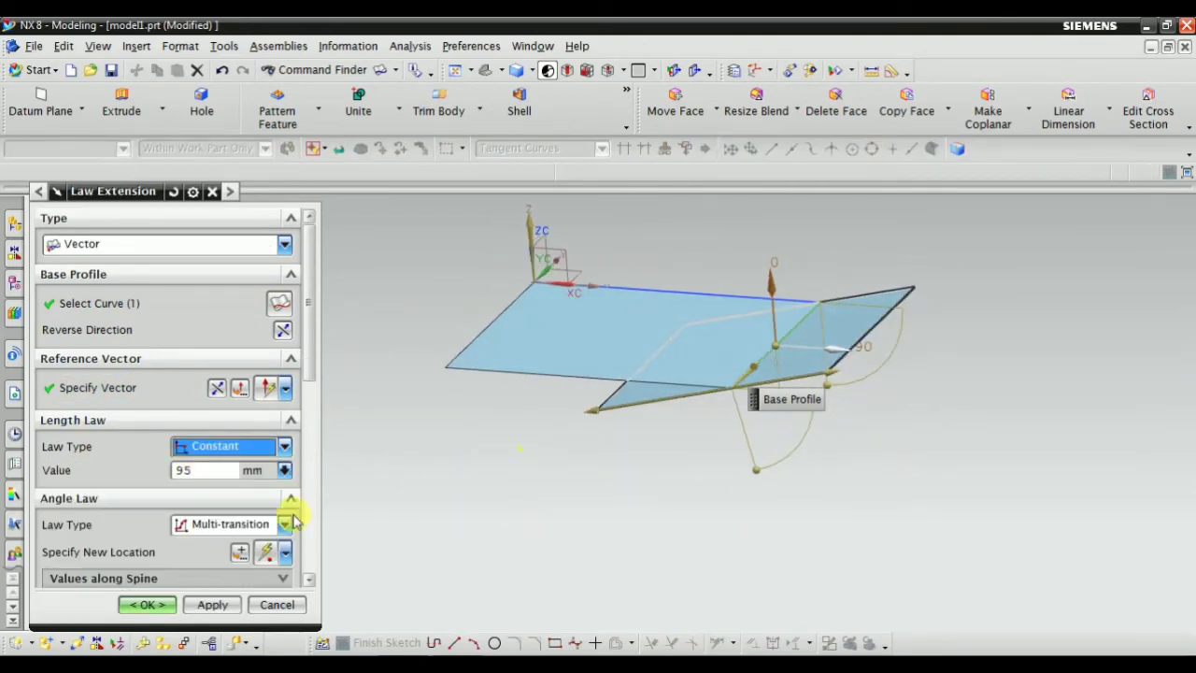
scroll(294, 520, down, 5)
click(224, 369)
click(202, 387)
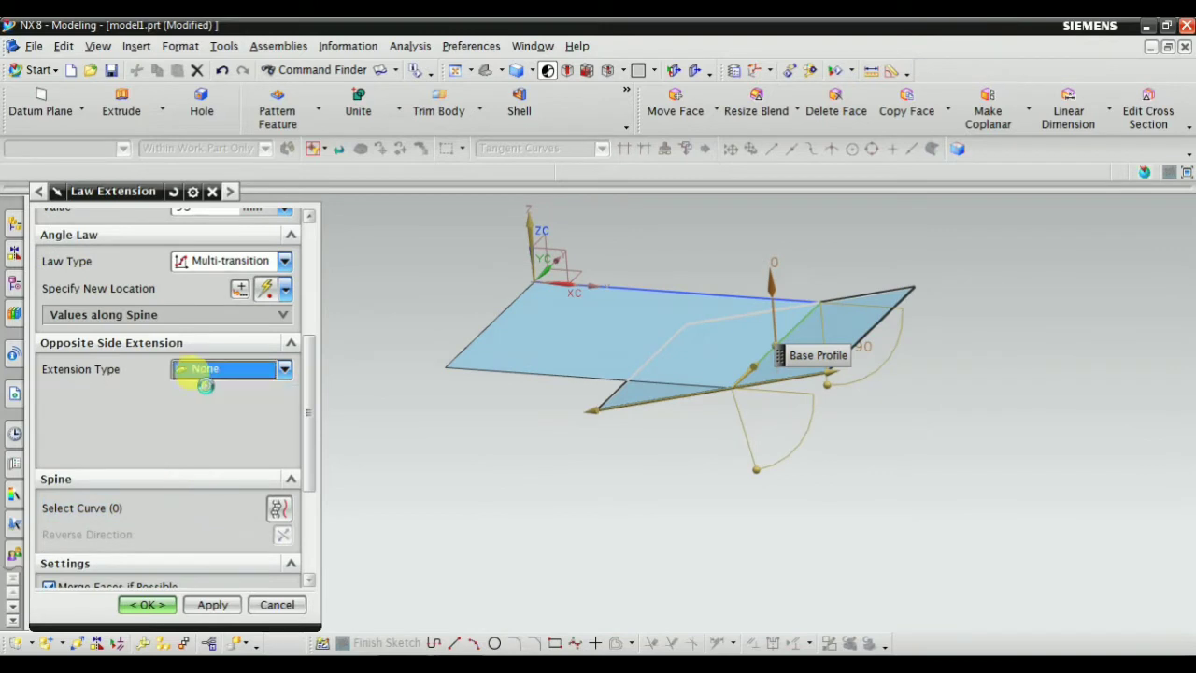
middle_drag(481, 414, 542, 339)
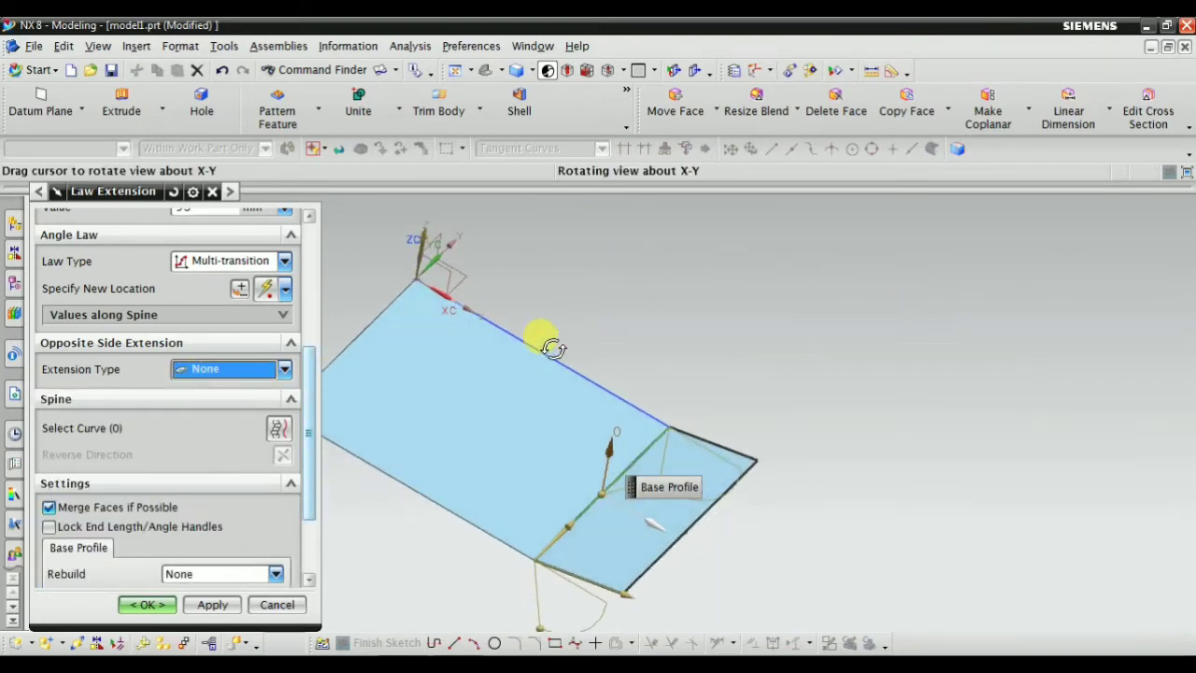
scroll(225, 374, up, 5)
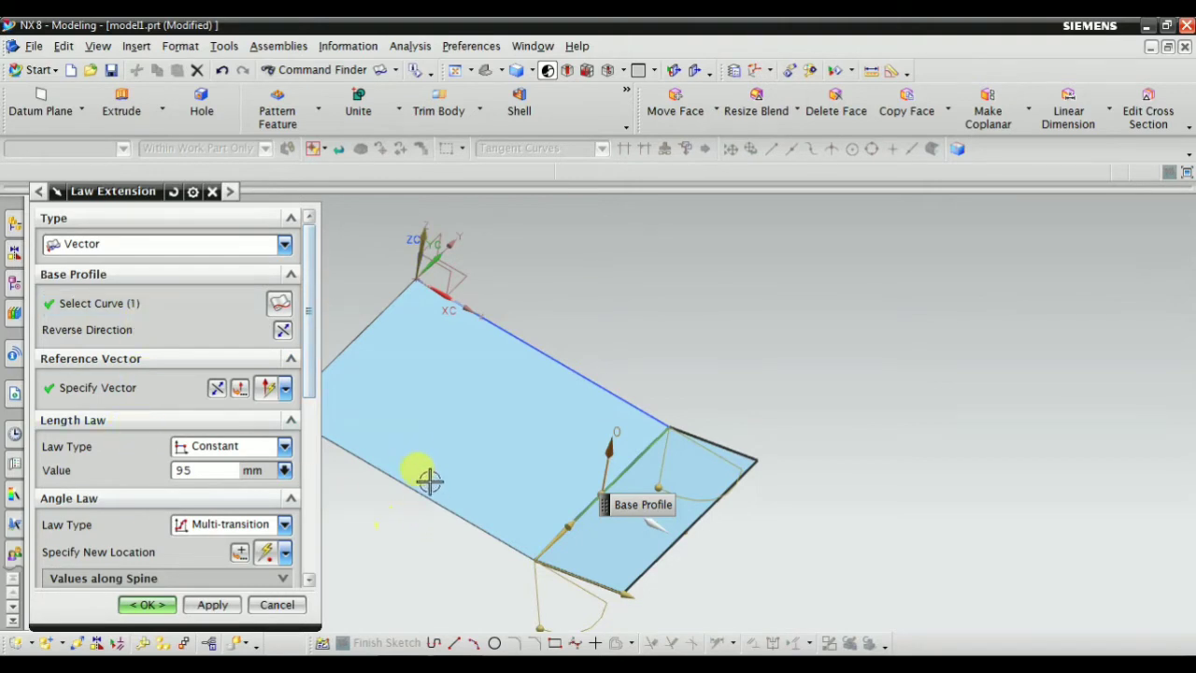
mouse_move(429, 480)
middle_down()
mouse_move(395, 387)
mouse_move(383, 407)
middle_up()
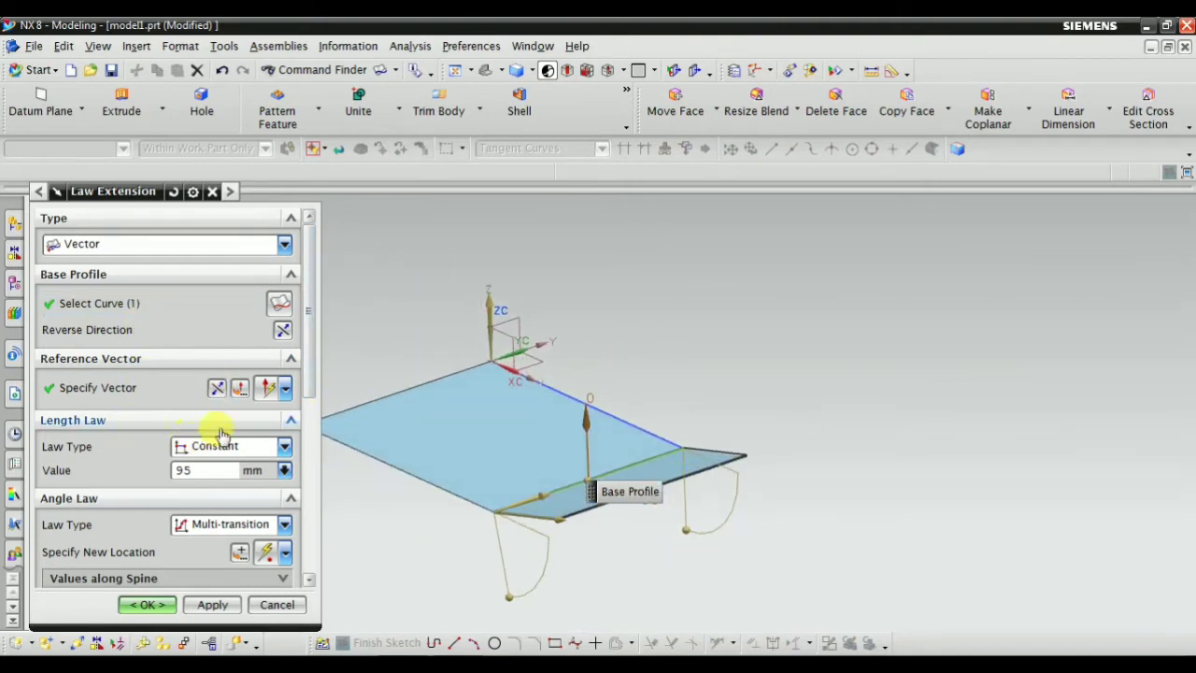
scroll(274, 422, down, 3)
scroll(238, 351, up, 3)
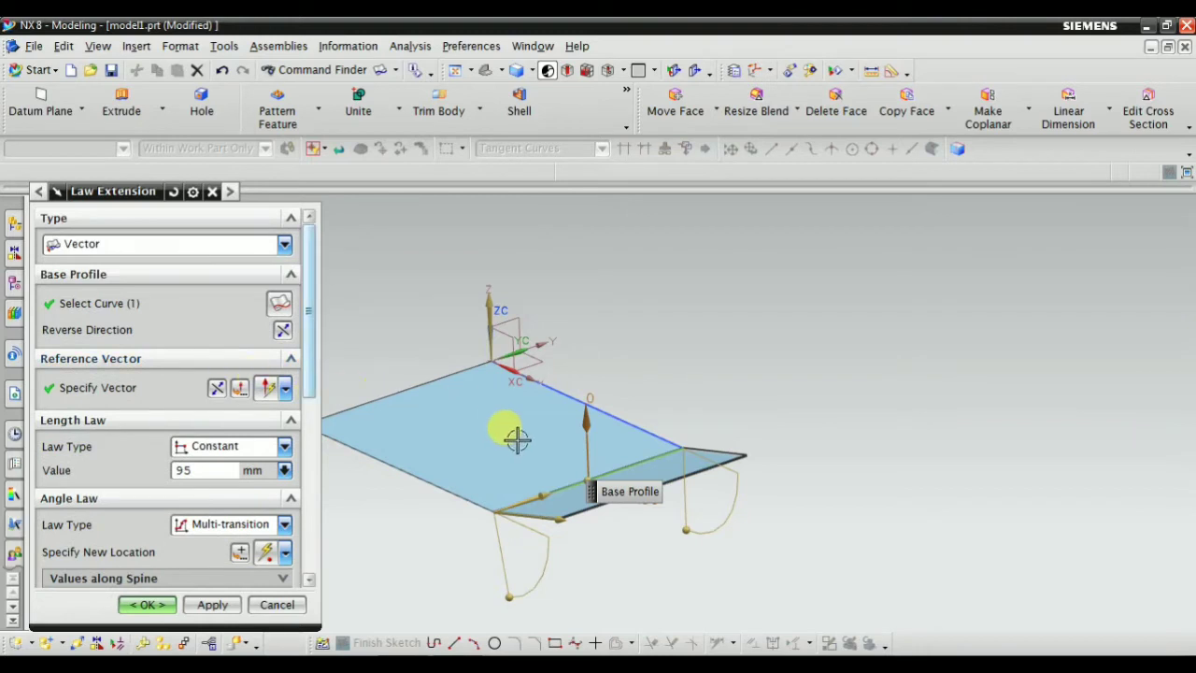
Make the length law Linear, stretching the end length to 330 mm
click(227, 449)
click(222, 483)
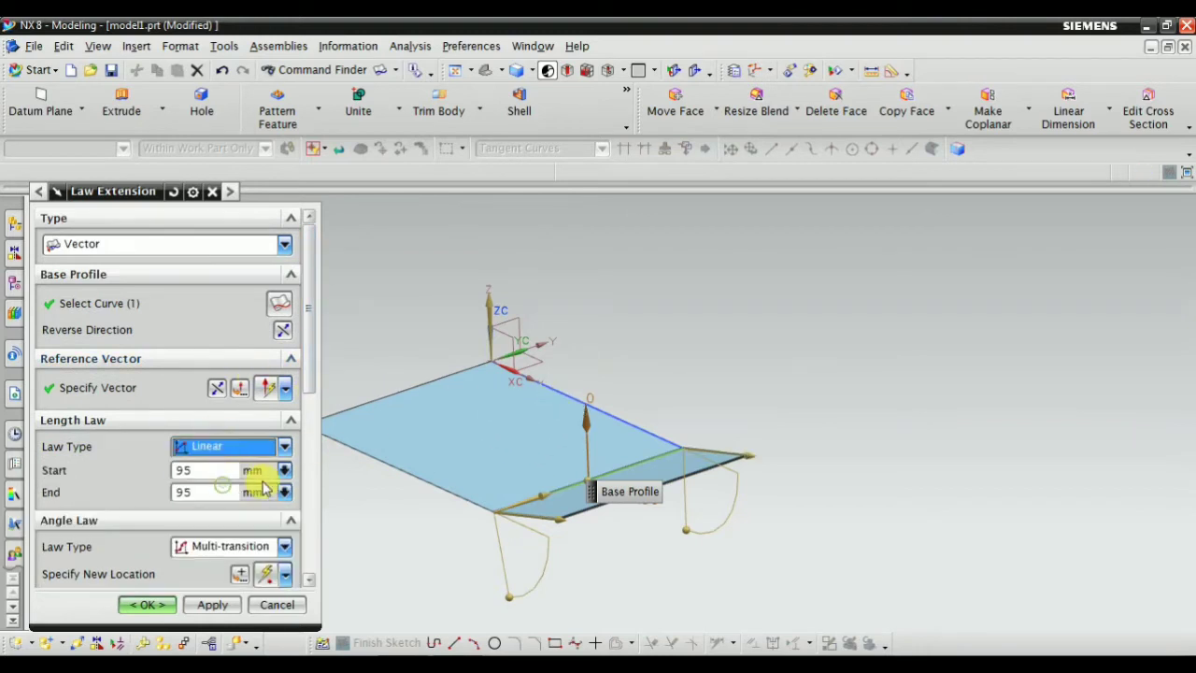
drag(747, 452, 903, 499)
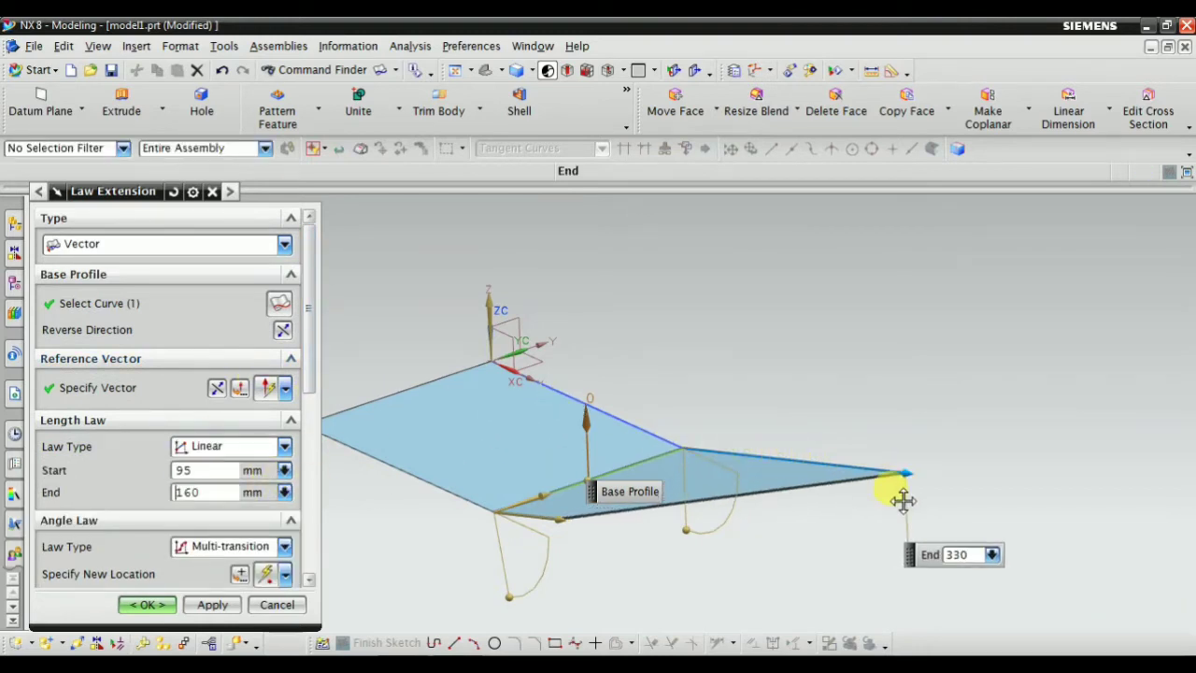
mouse_move(619, 387)
middle_down()
mouse_move(732, 367)
mouse_move(699, 420)
middle_up()
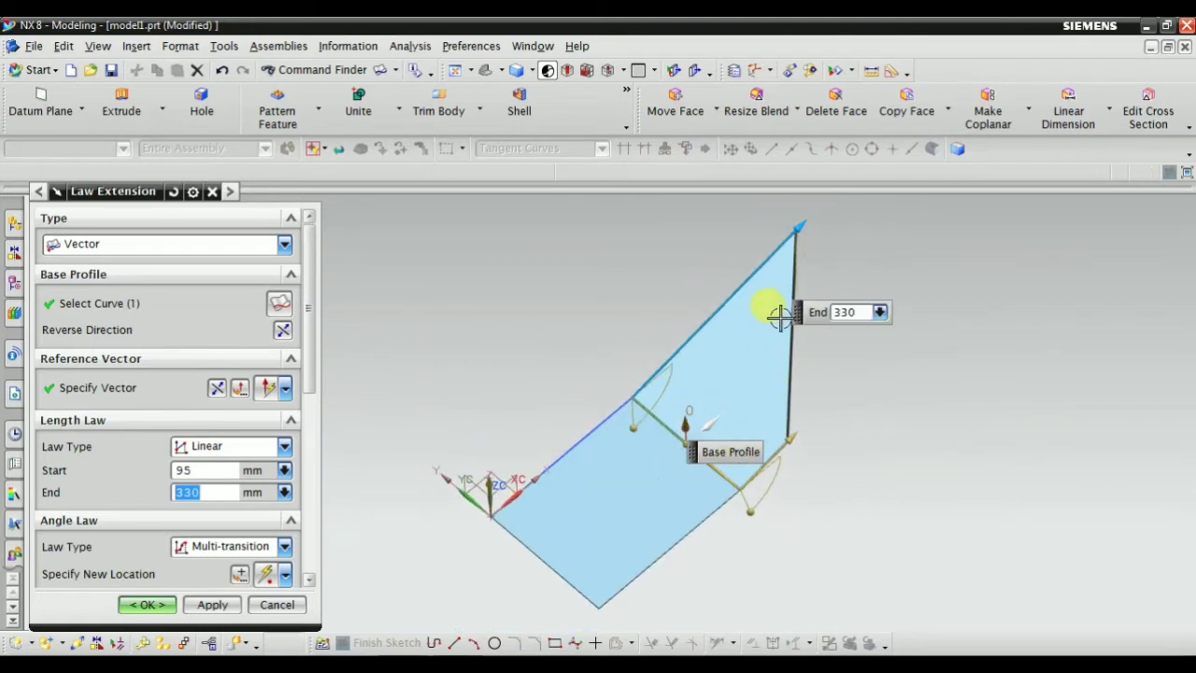
middle_drag(753, 354, 758, 475)
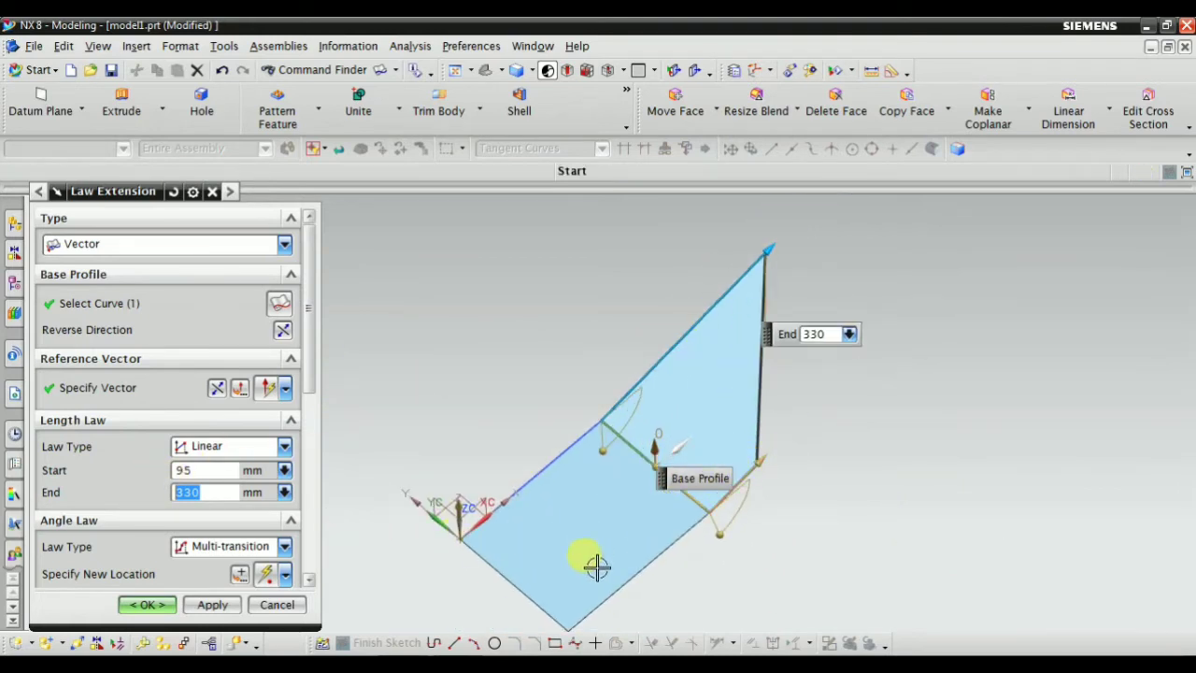
middle_drag(596, 567, 707, 347)
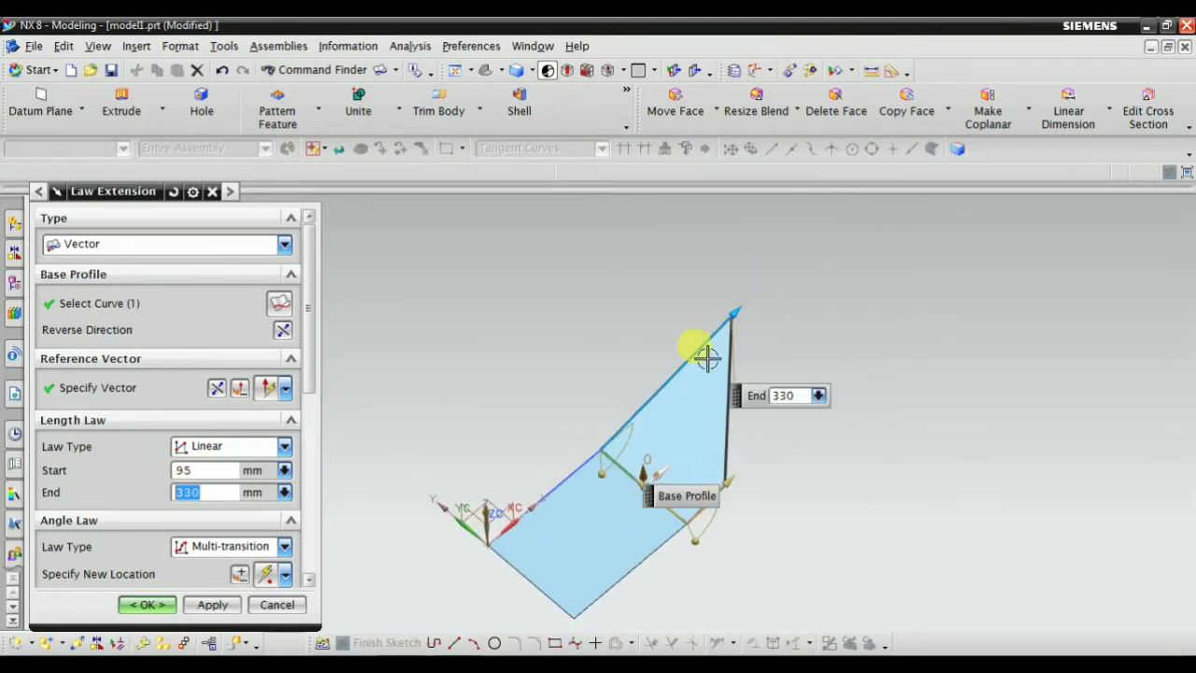
Switch the length law to Cubic, tilt the wall to 39°, and confirm the extension
click(241, 448)
click(207, 499)
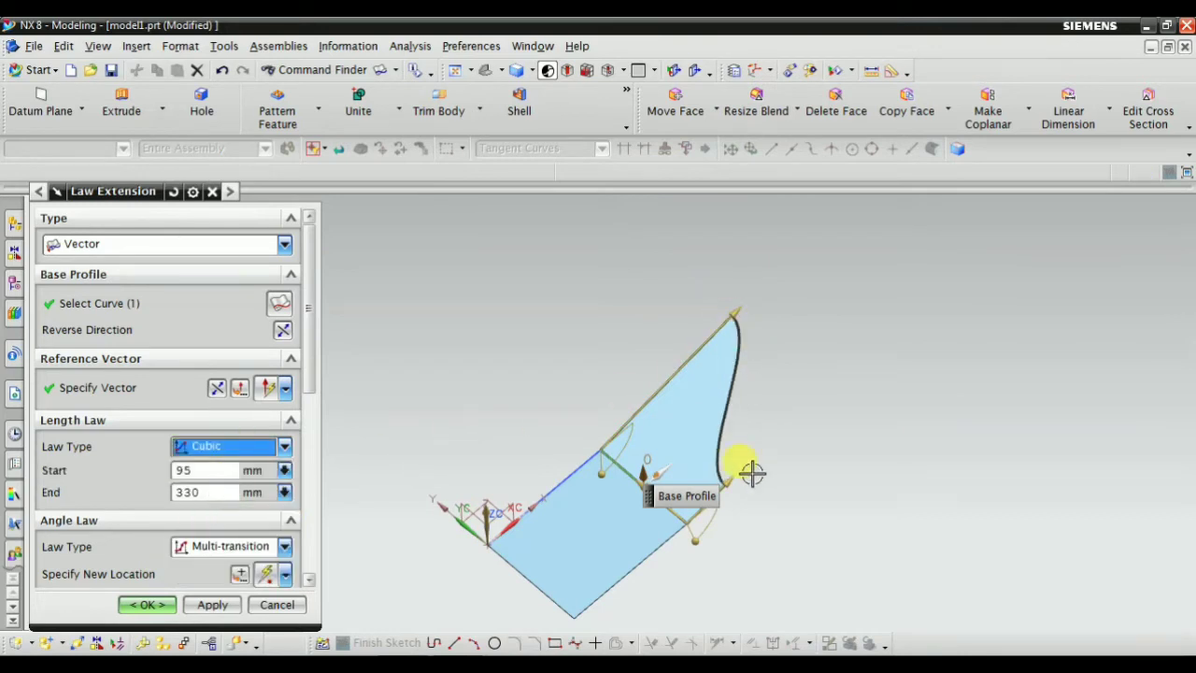
mouse_move(838, 506)
middle_down()
mouse_move(775, 467)
mouse_move(822, 454)
mouse_move(795, 454)
mouse_move(577, 550)
middle_up()
drag(577, 549, 624, 556)
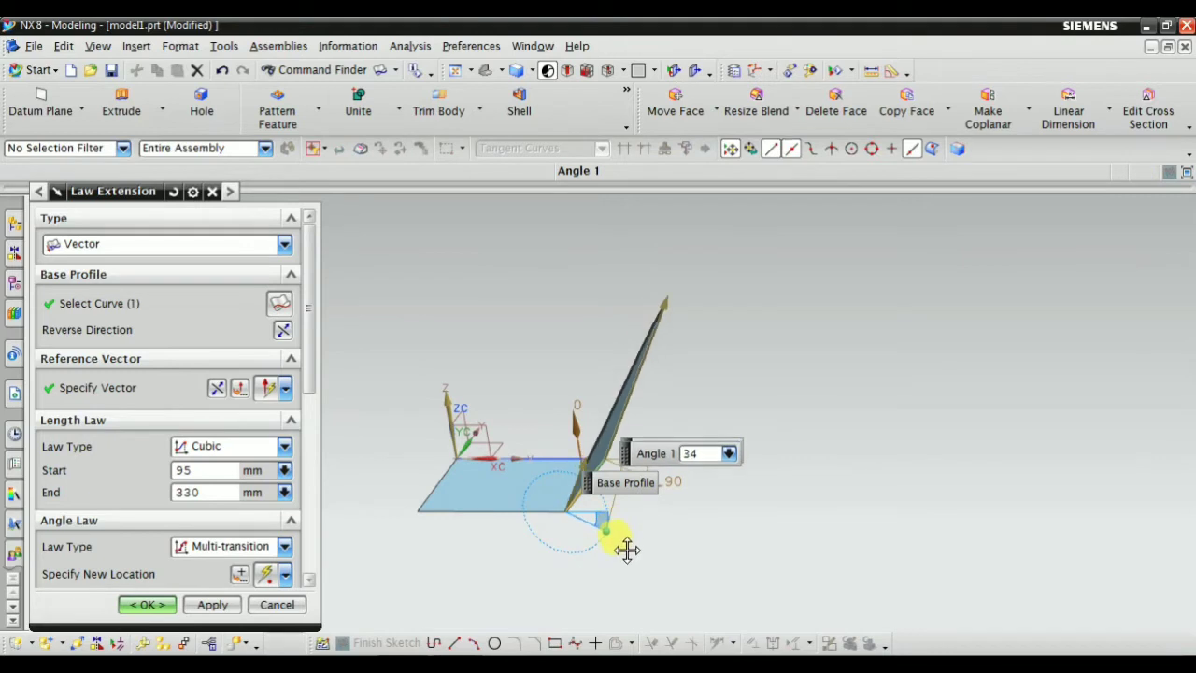
middle_drag(574, 521, 632, 526)
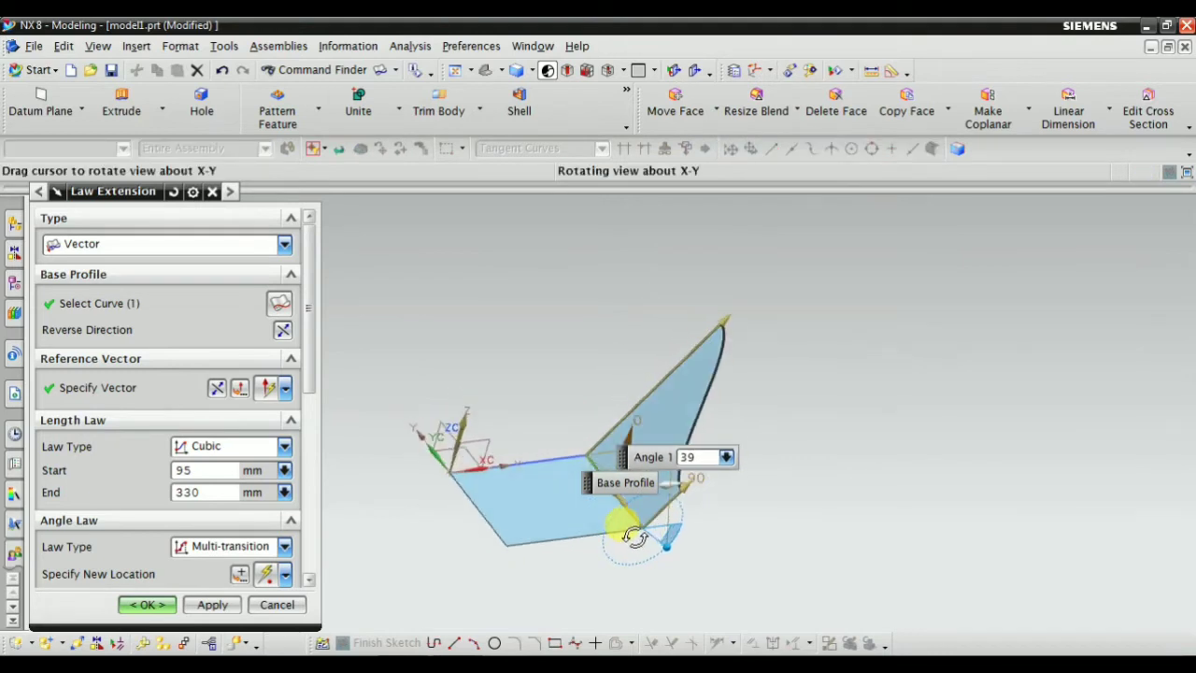
scroll(253, 550, down, 2)
scroll(246, 560, up, 2)
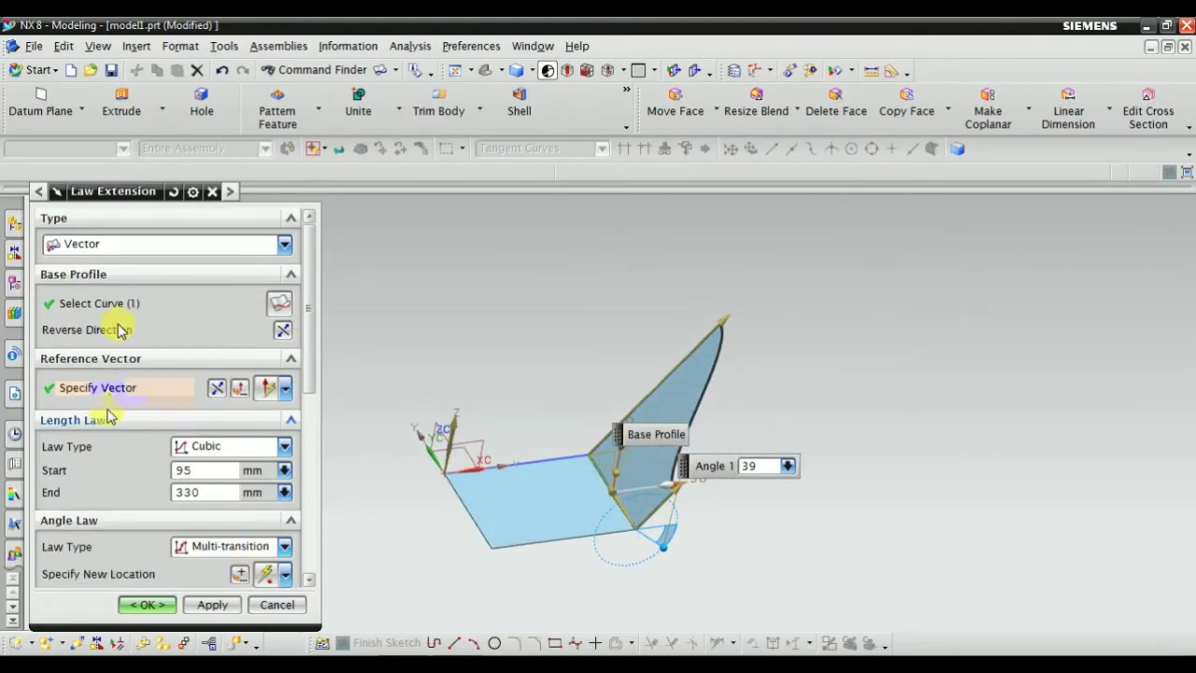
click(87, 387)
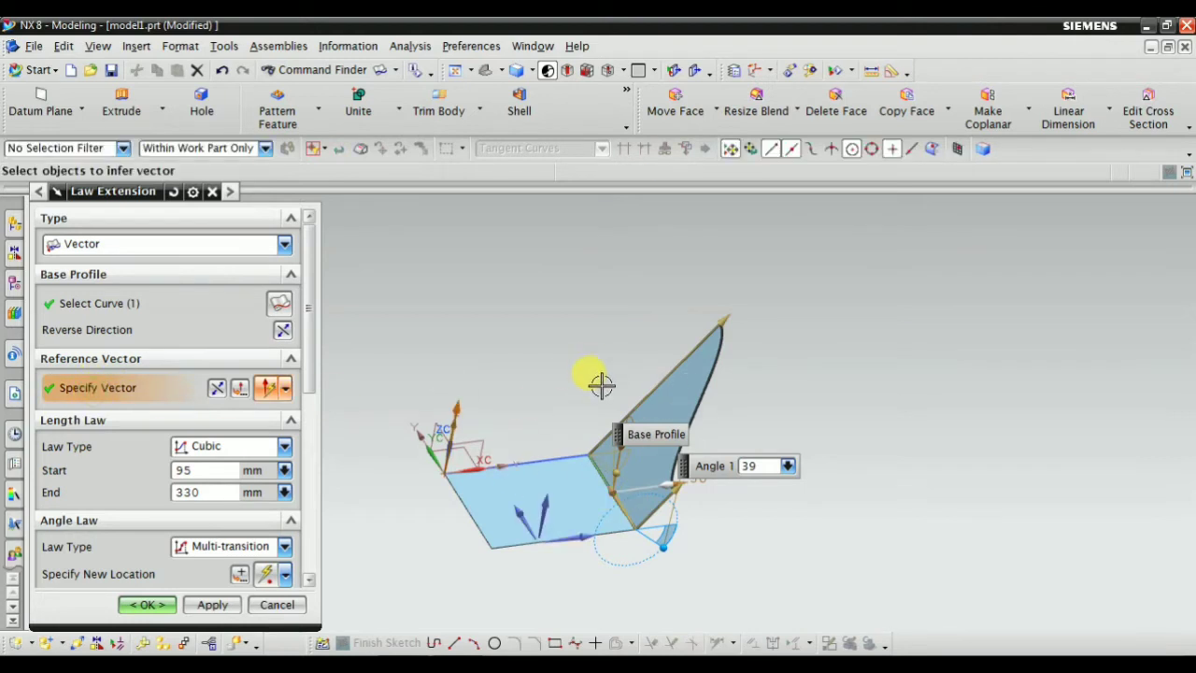
mouse_move(635, 567)
middle_down()
mouse_move(494, 508)
mouse_move(609, 515)
middle_up()
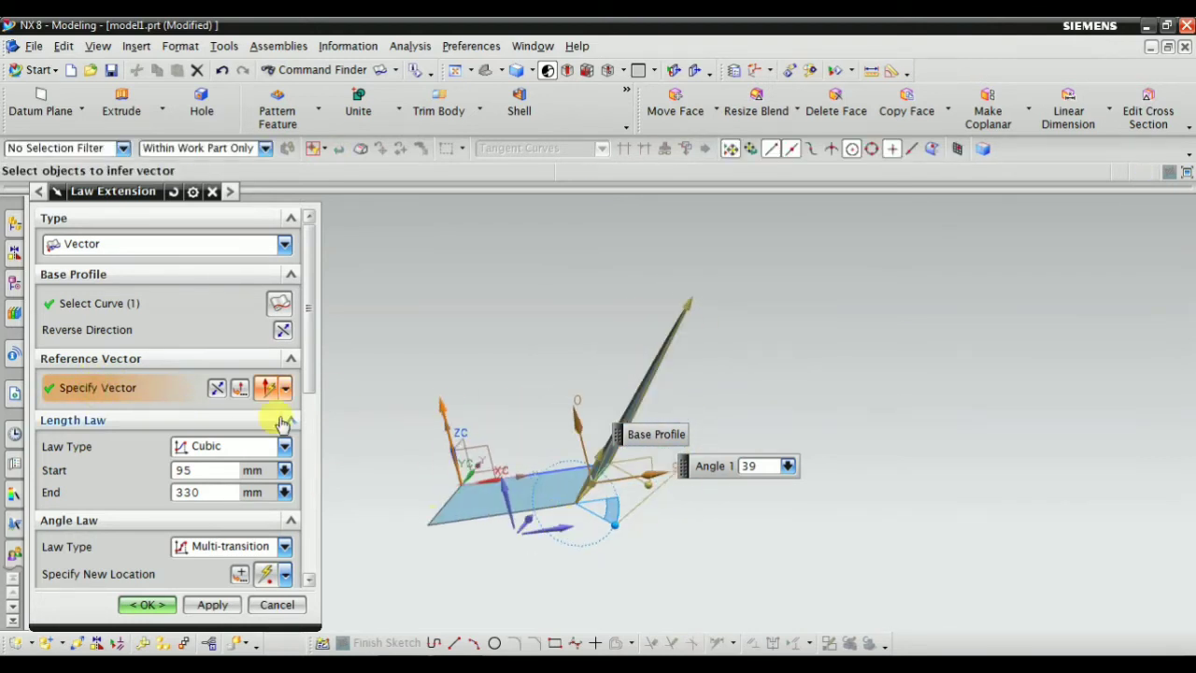
click(147, 604)
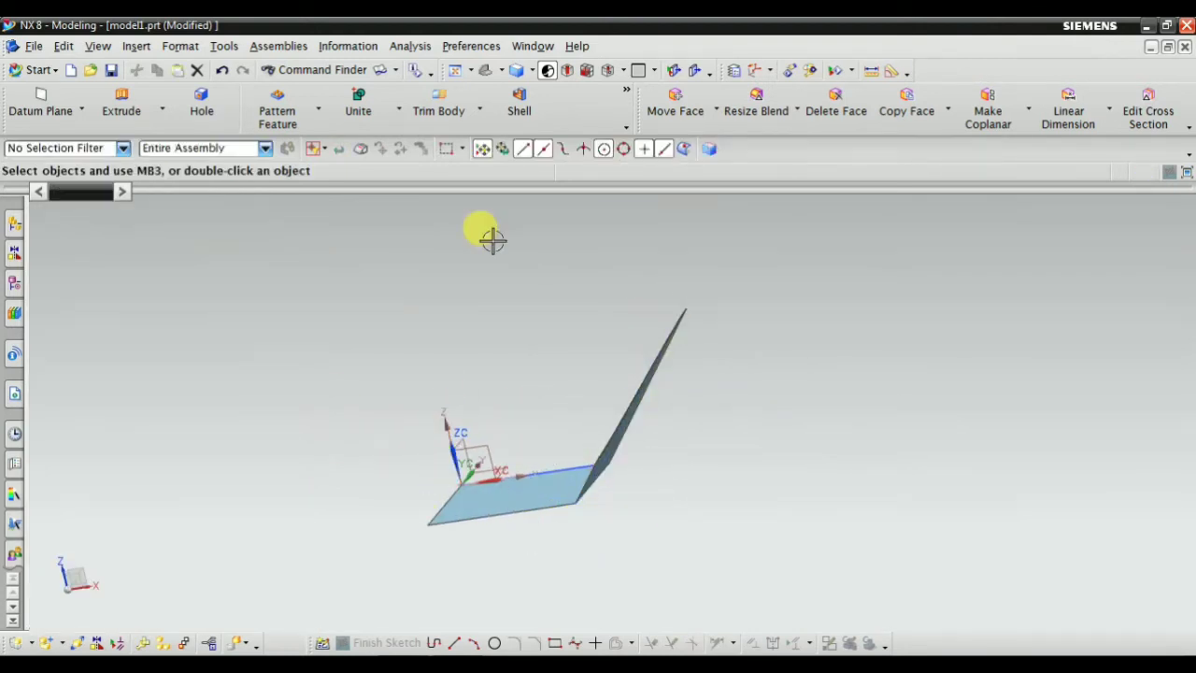
Finish the vector law extension wall, orbit to inspect it, and go to the Insert menu
click(481, 72)
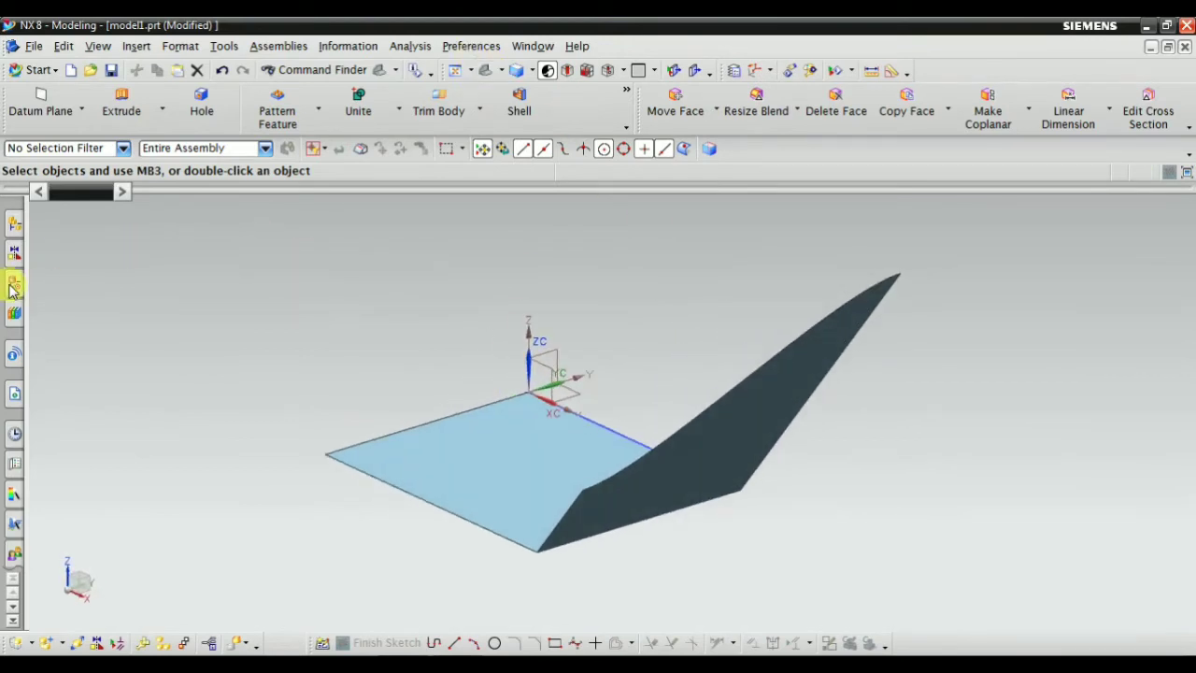
mouse_move(194, 324)
middle_down()
mouse_move(560, 377)
mouse_move(561, 433)
mouse_move(556, 416)
middle_up()
click(137, 45)
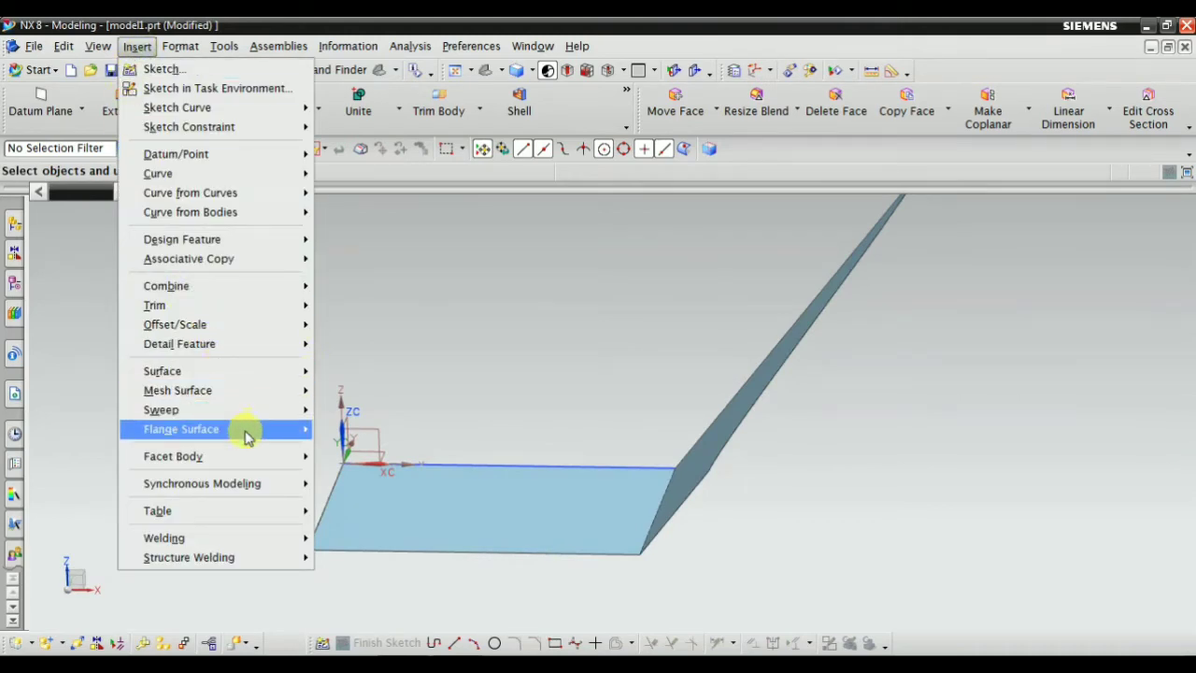
Start an Extension Surface feature with Edge as the extension type
mouse_move(182, 429)
click(371, 453)
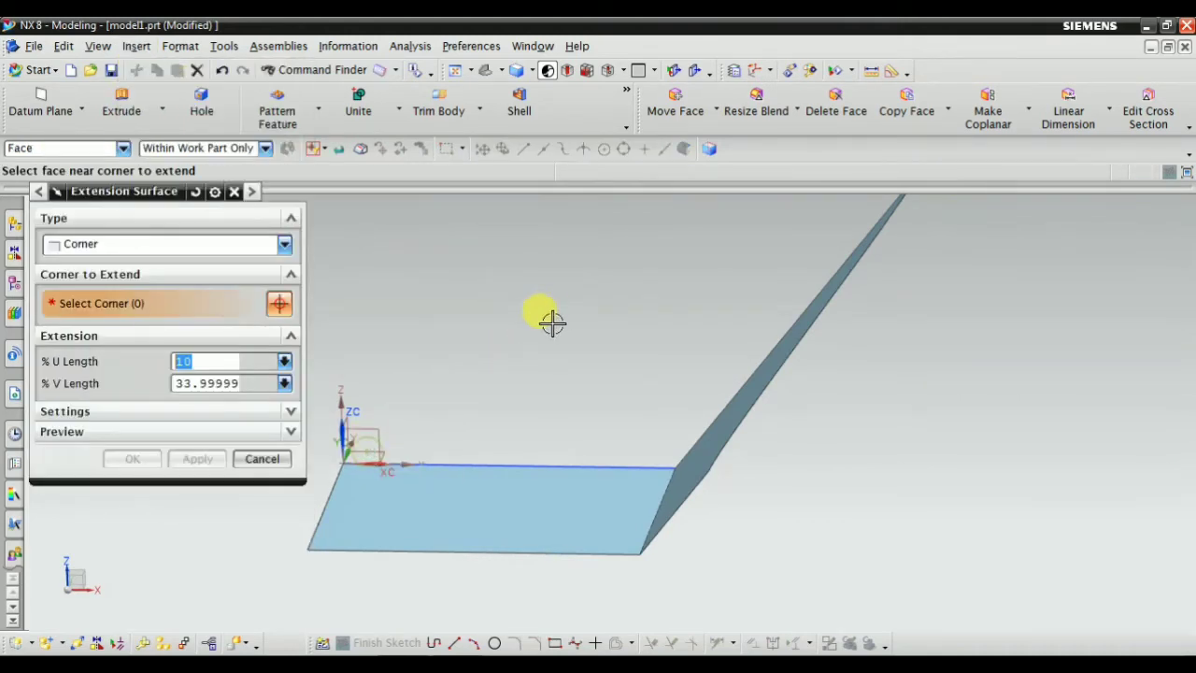
scroll(645, 322, down, 3)
click(185, 245)
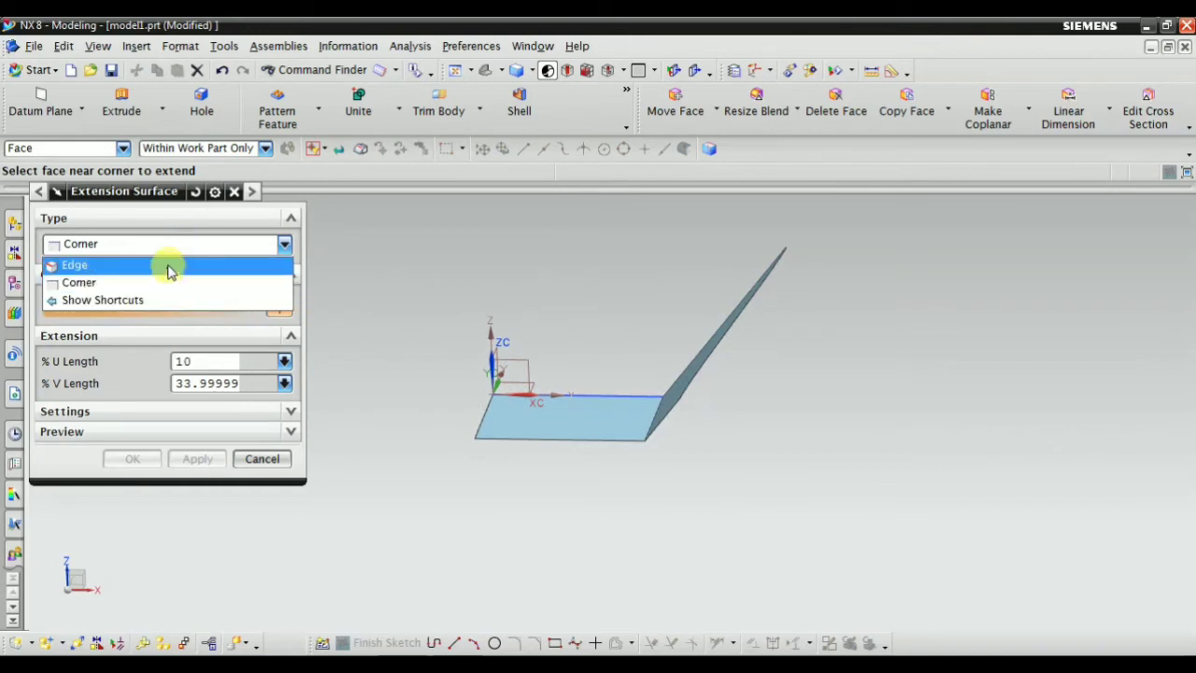
click(166, 266)
click(146, 250)
click(136, 254)
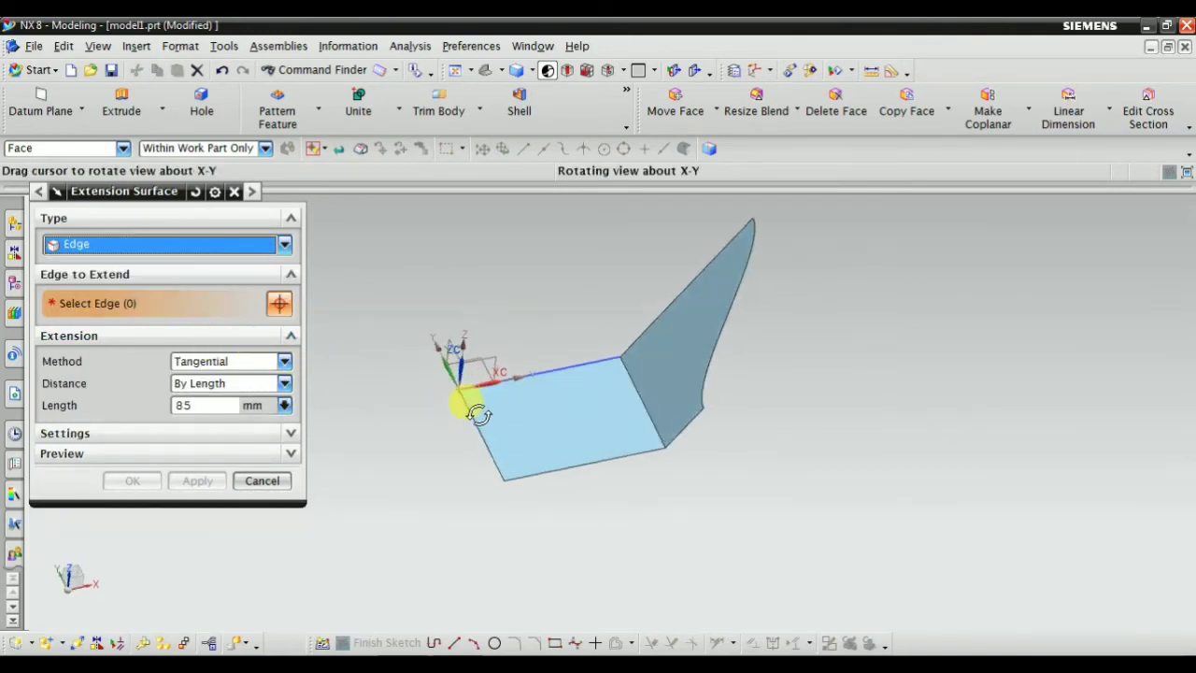
Pick the flat sheet face and drag the edge extension length out to 175 mm
middle_drag(451, 388, 427, 401)
scroll(427, 401, up, 2)
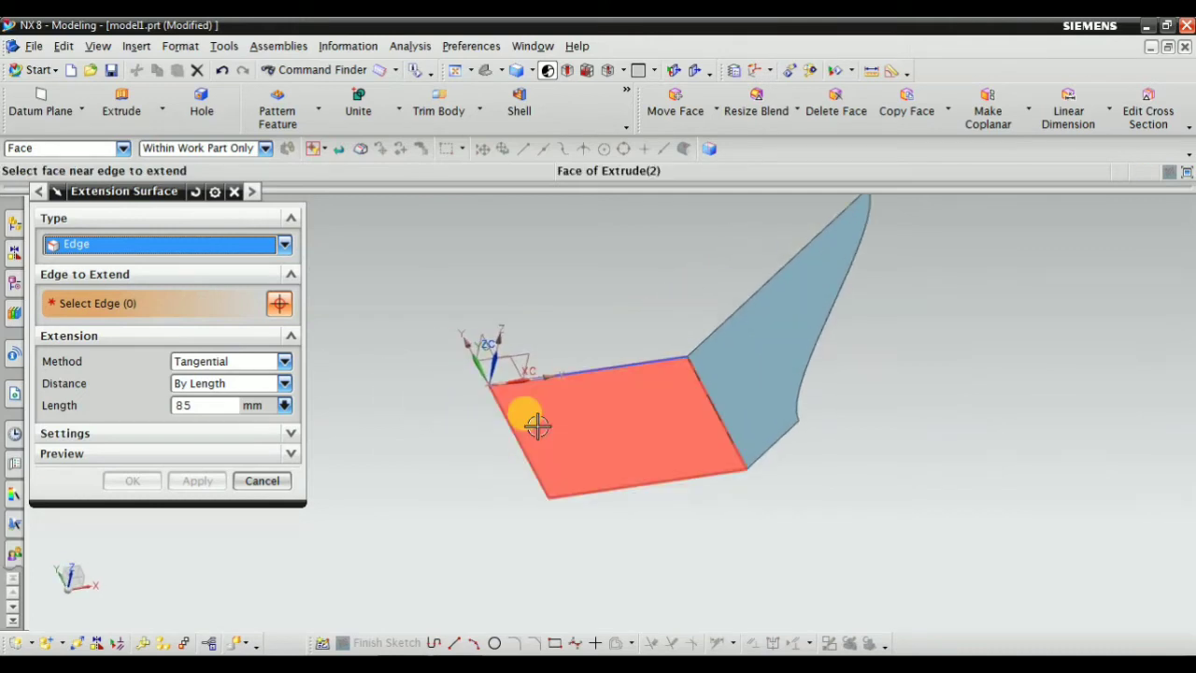
click(557, 421)
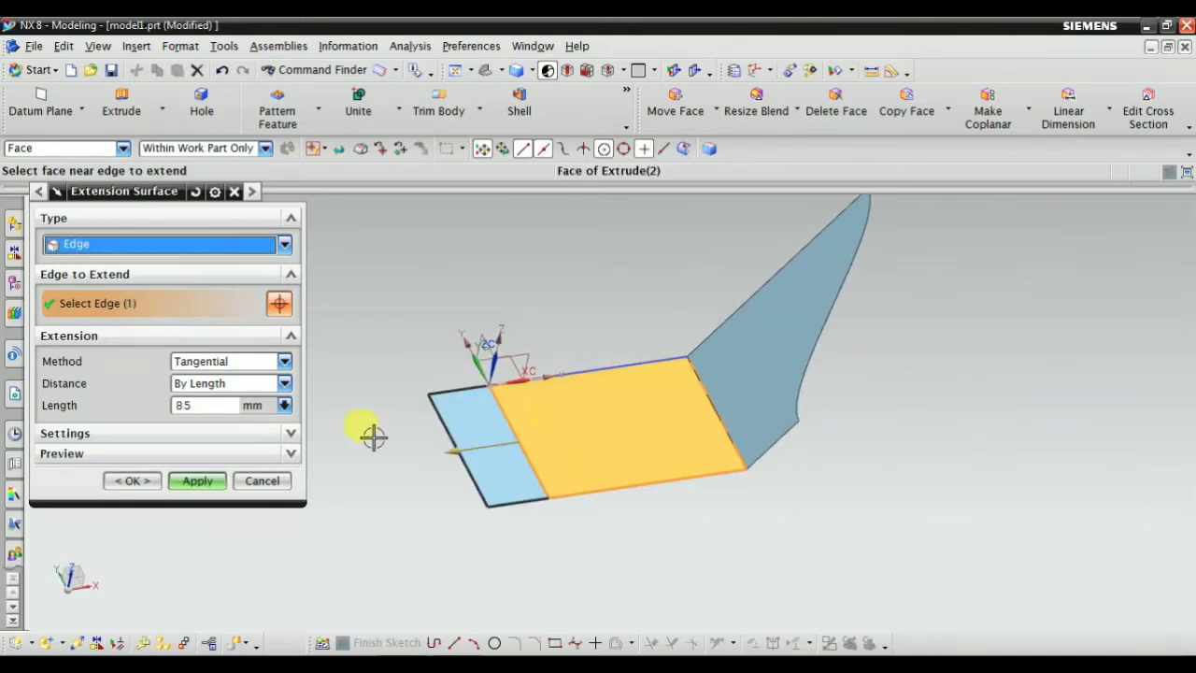
scroll(383, 446, up, 2)
drag(478, 452, 465, 471)
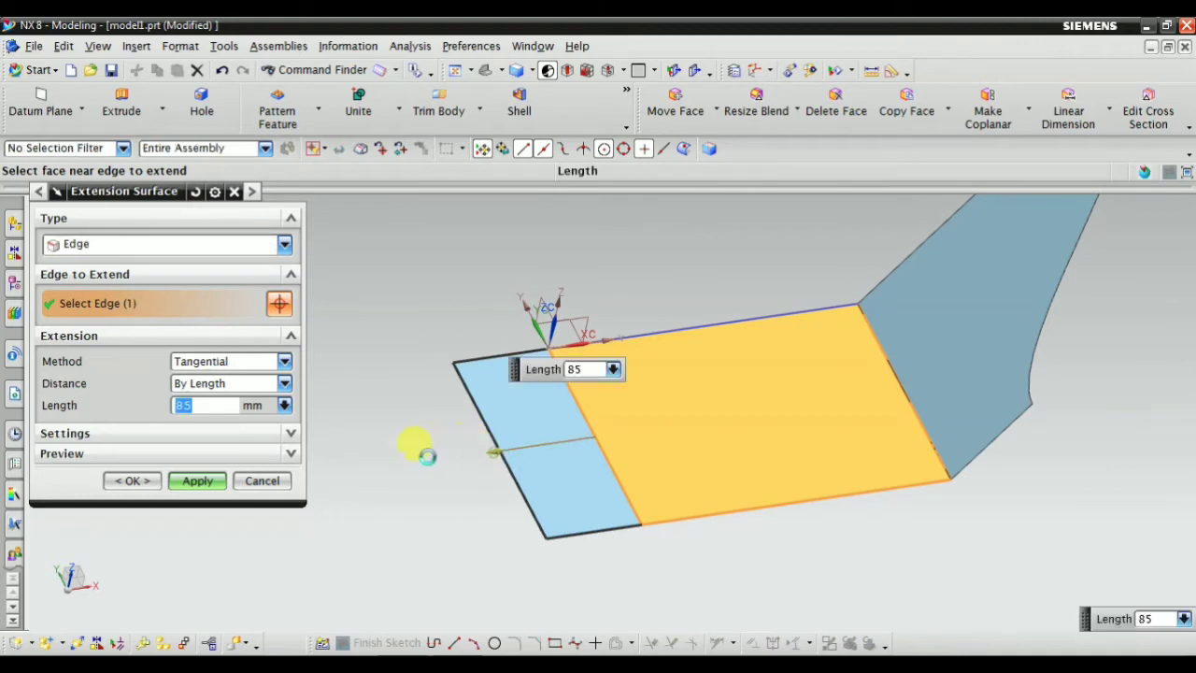
scroll(476, 456, down, 1)
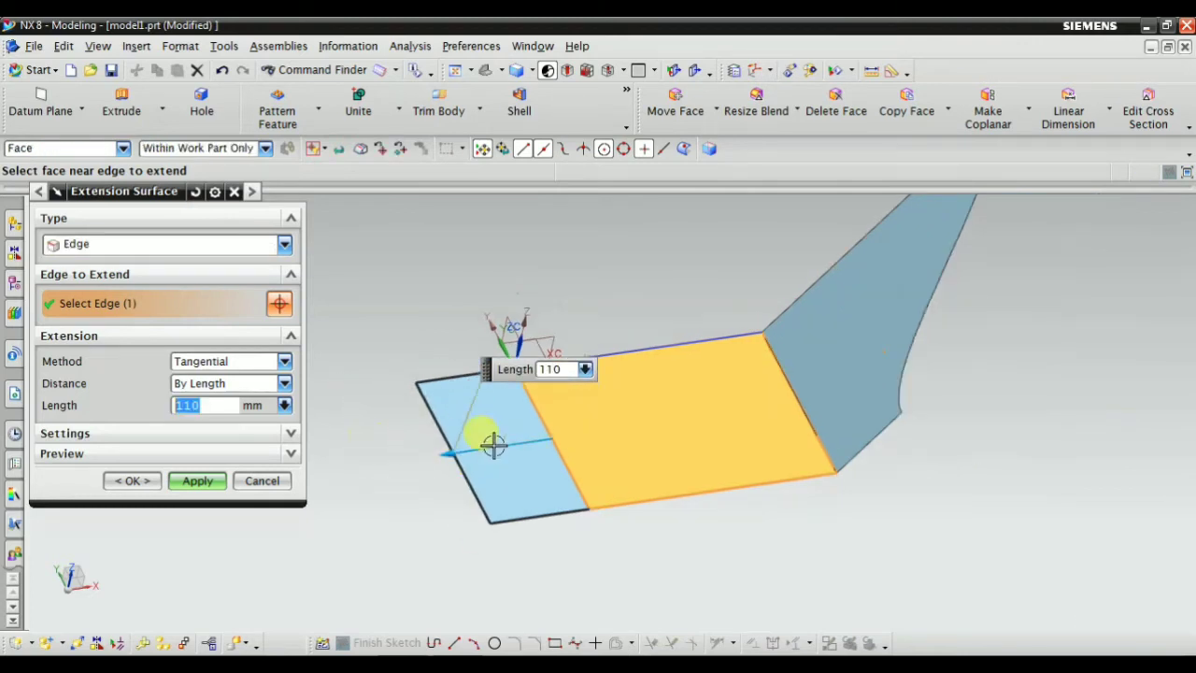
click(725, 449)
middle_drag(498, 495, 561, 462)
scroll(561, 462, up, 1)
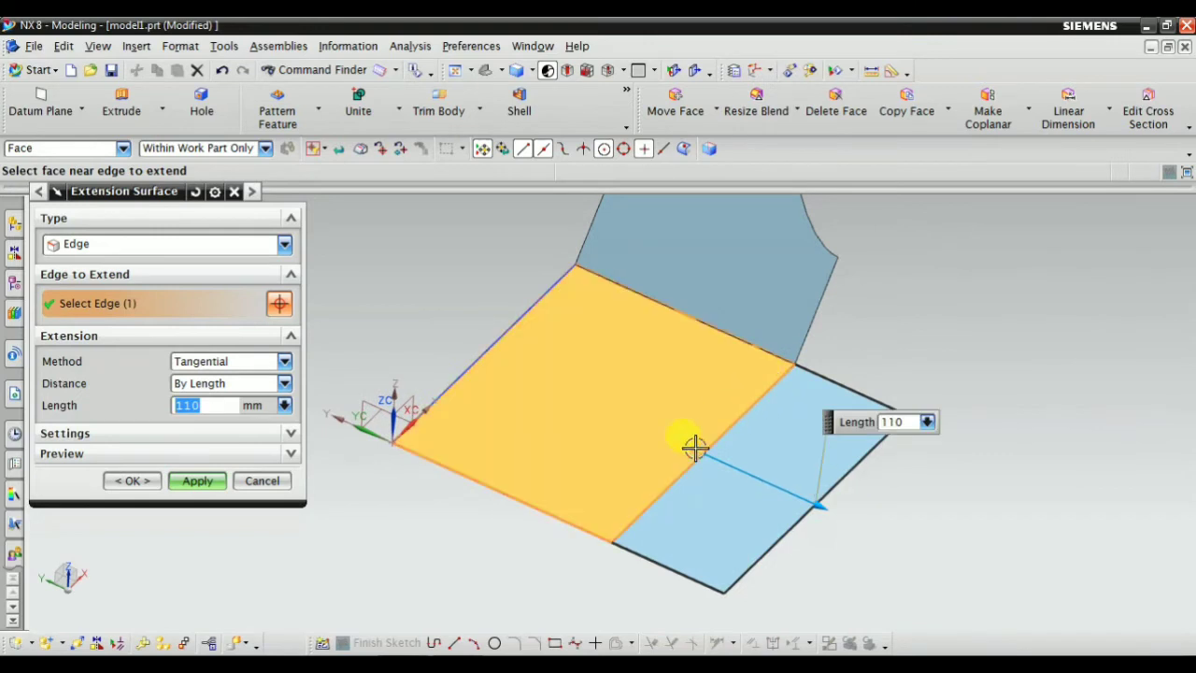
middle_drag(593, 421, 652, 374)
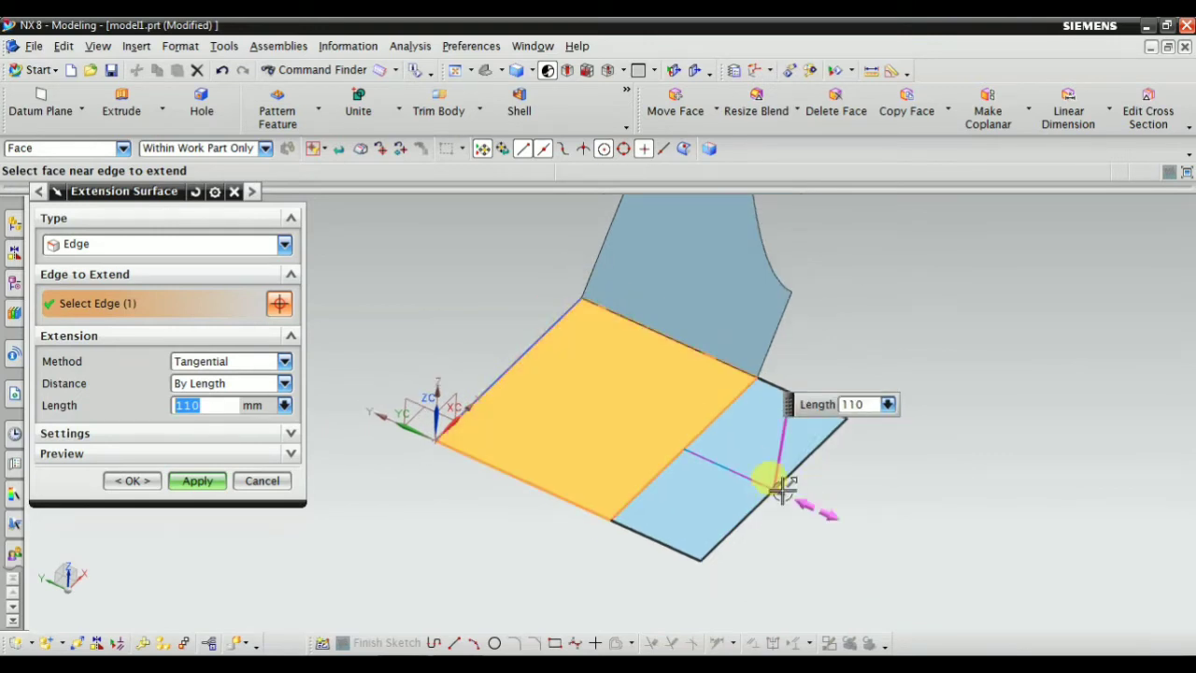
drag(782, 488, 832, 512)
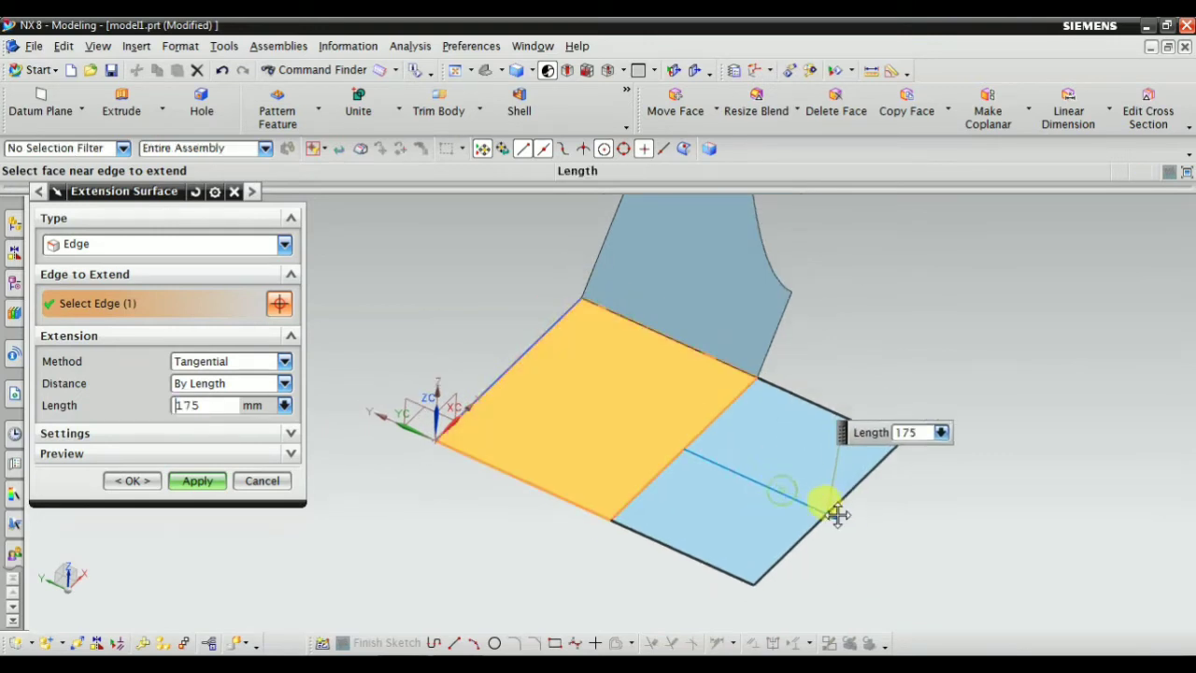
Try the Circular extension method, then cancel without creating the extension
click(196, 368)
click(207, 402)
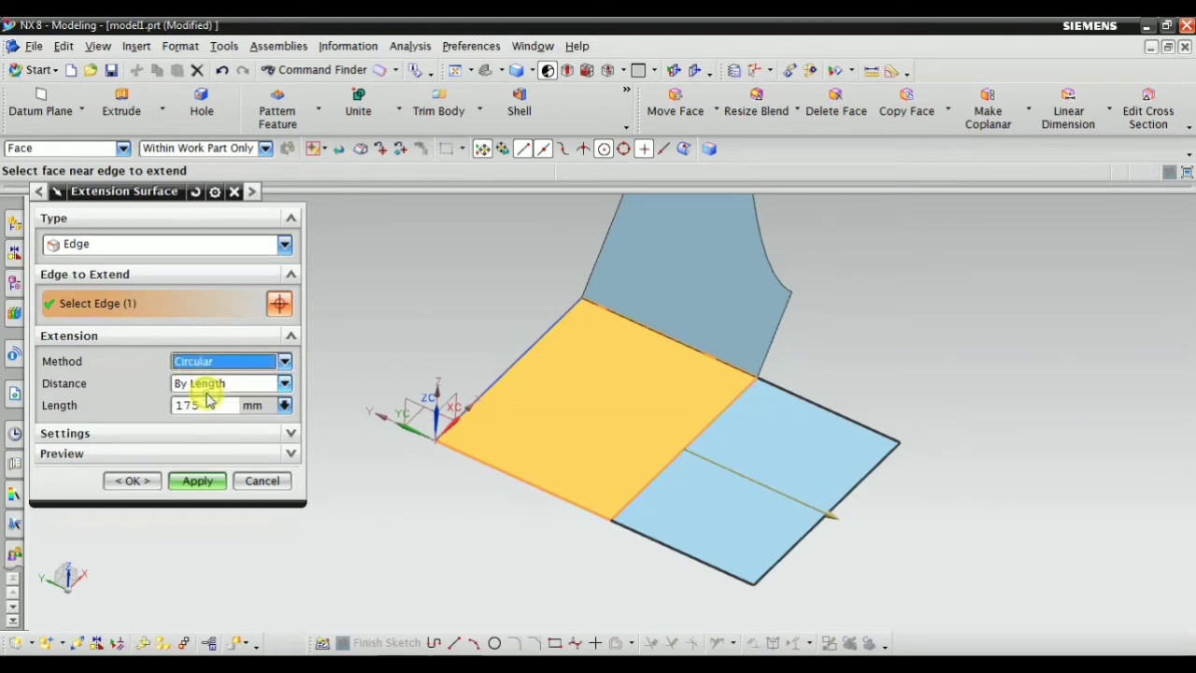
mouse_move(252, 372)
middle_down()
mouse_move(684, 483)
mouse_move(536, 342)
mouse_move(646, 400)
middle_up()
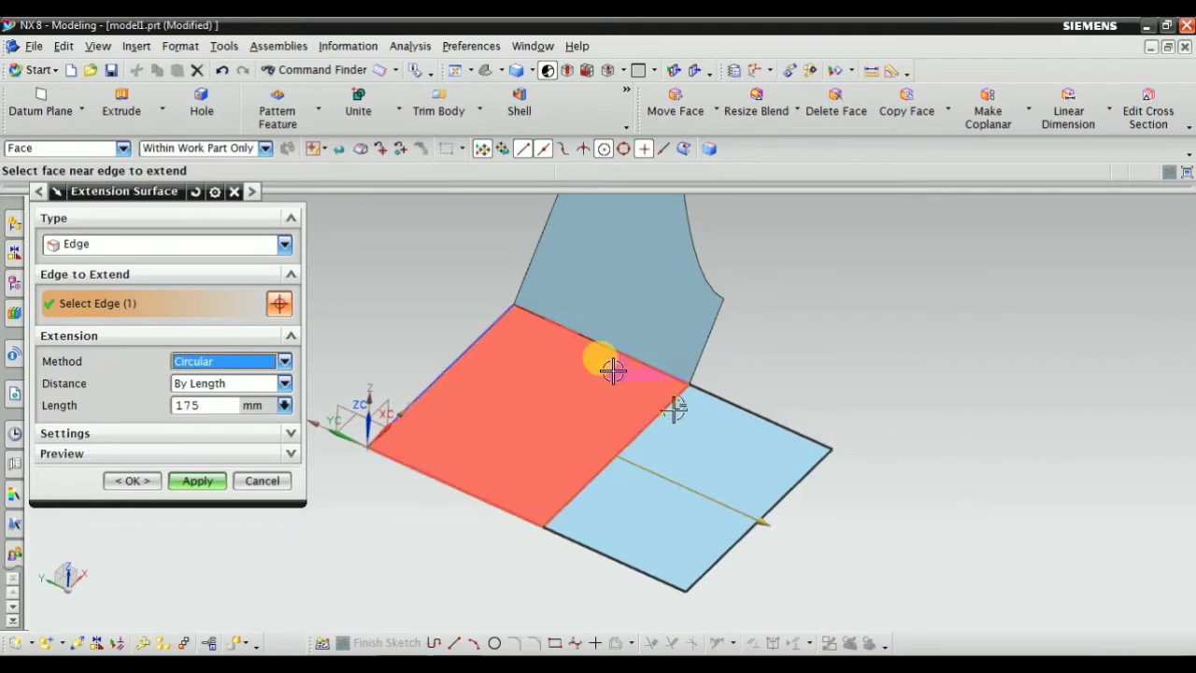
click(561, 353)
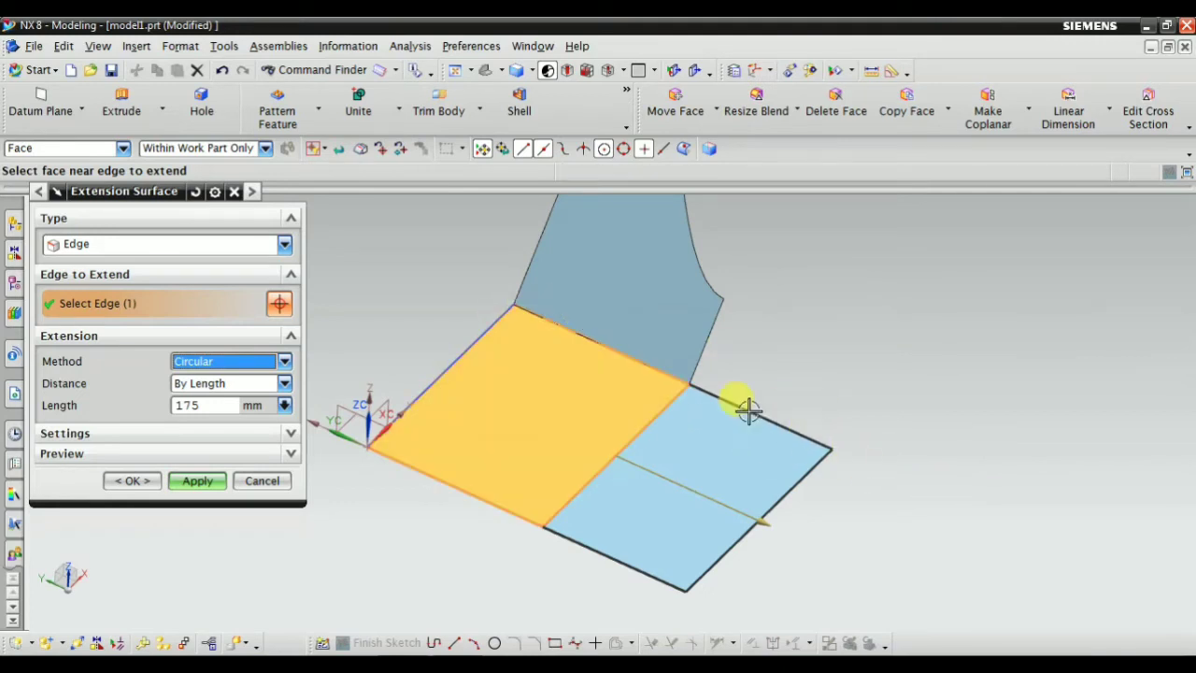
click(207, 370)
click(201, 393)
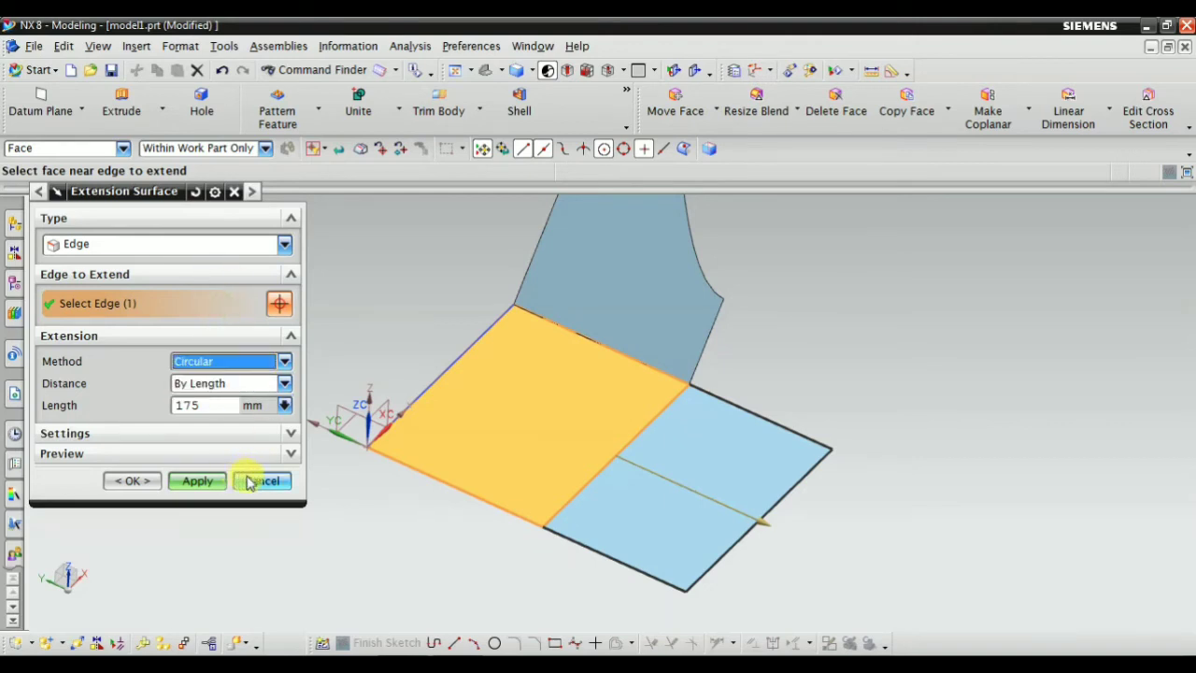
click(250, 482)
Edit SKETCH_000 to add an arc from the origin up and left, then finish the sketch
mouse_move(250, 475)
middle_down()
mouse_move(641, 441)
mouse_move(561, 449)
mouse_move(685, 356)
mouse_move(583, 395)
mouse_move(601, 401)
mouse_move(502, 387)
middle_up()
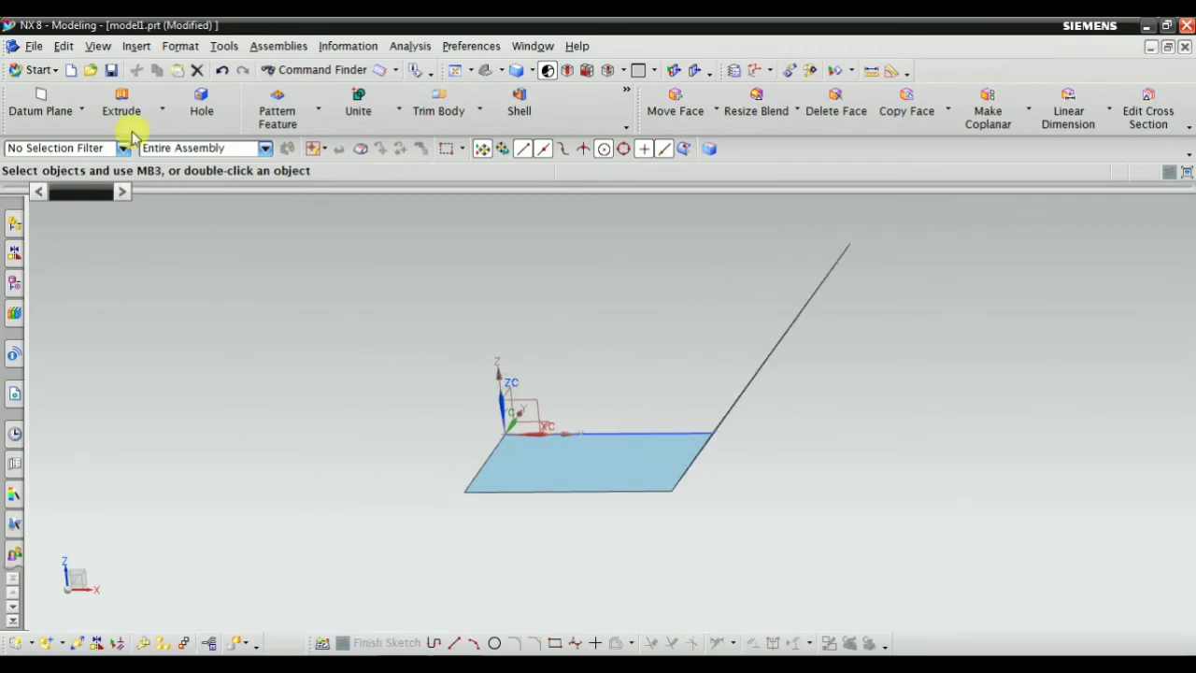
middle_drag(449, 333, 592, 330)
scroll(550, 382, up, 3)
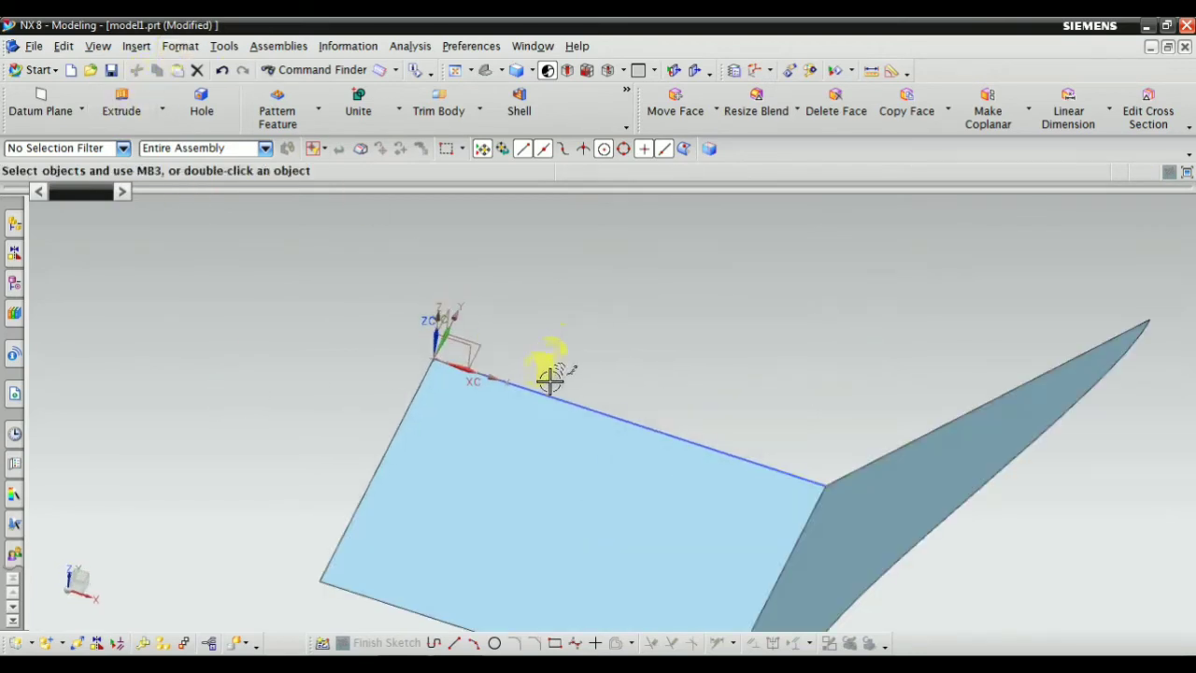
double_click(542, 387)
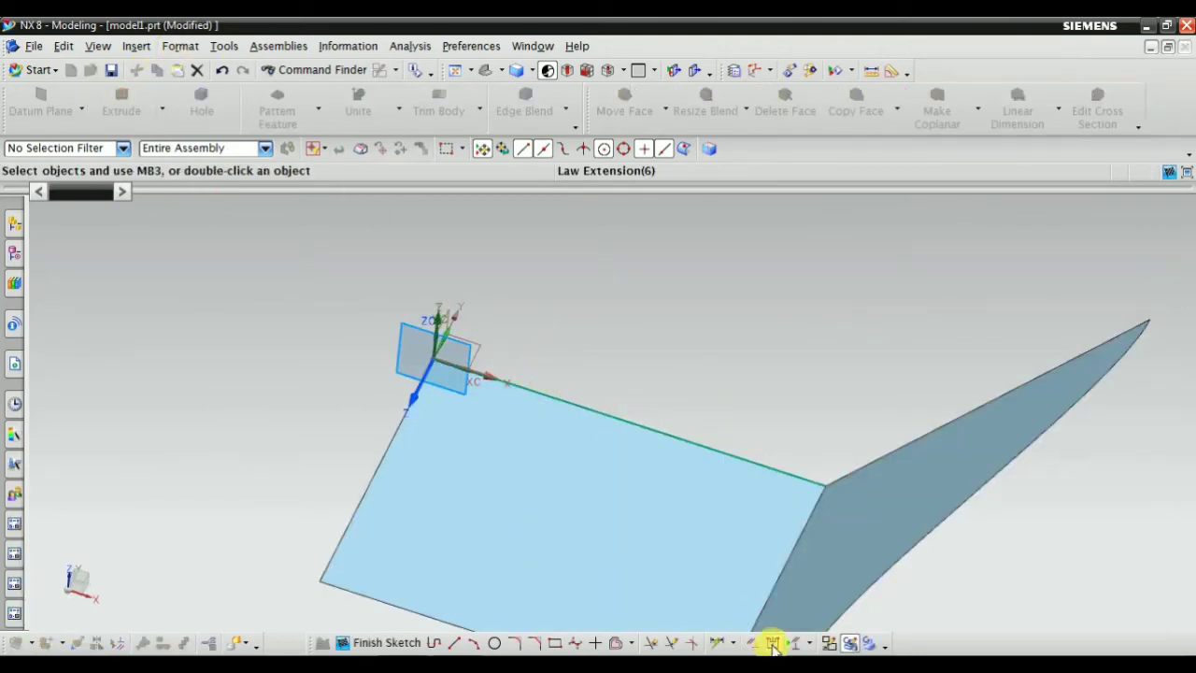
click(829, 643)
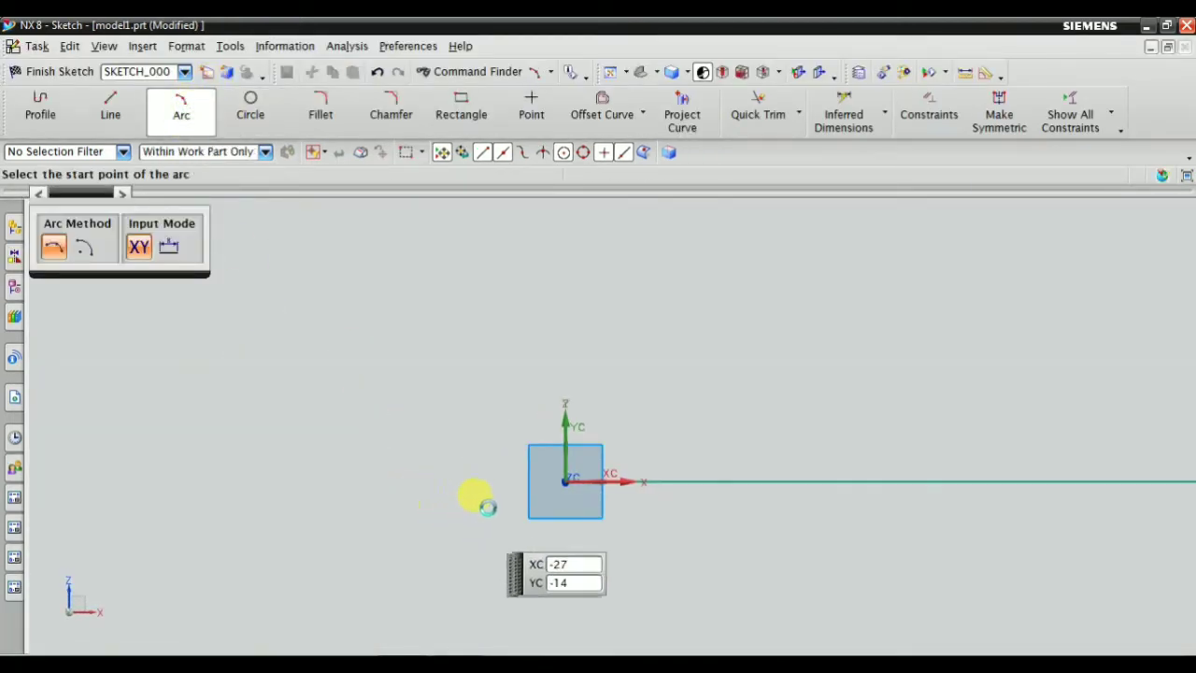
click(564, 480)
click(345, 299)
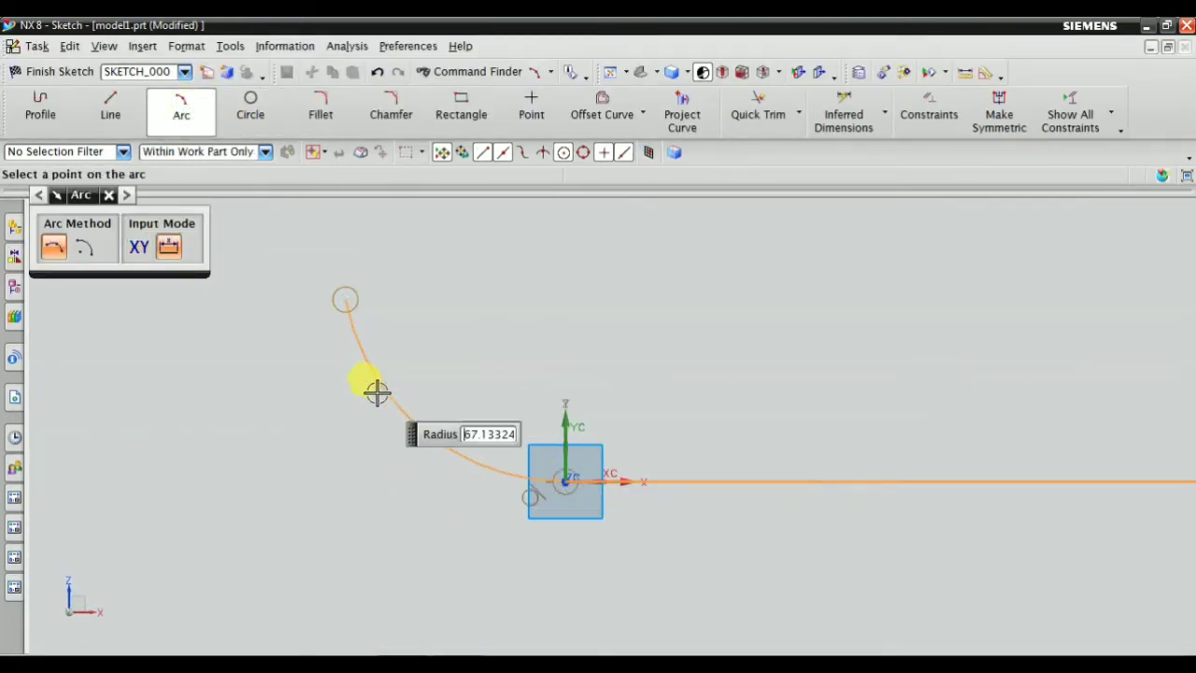
click(377, 394)
click(178, 107)
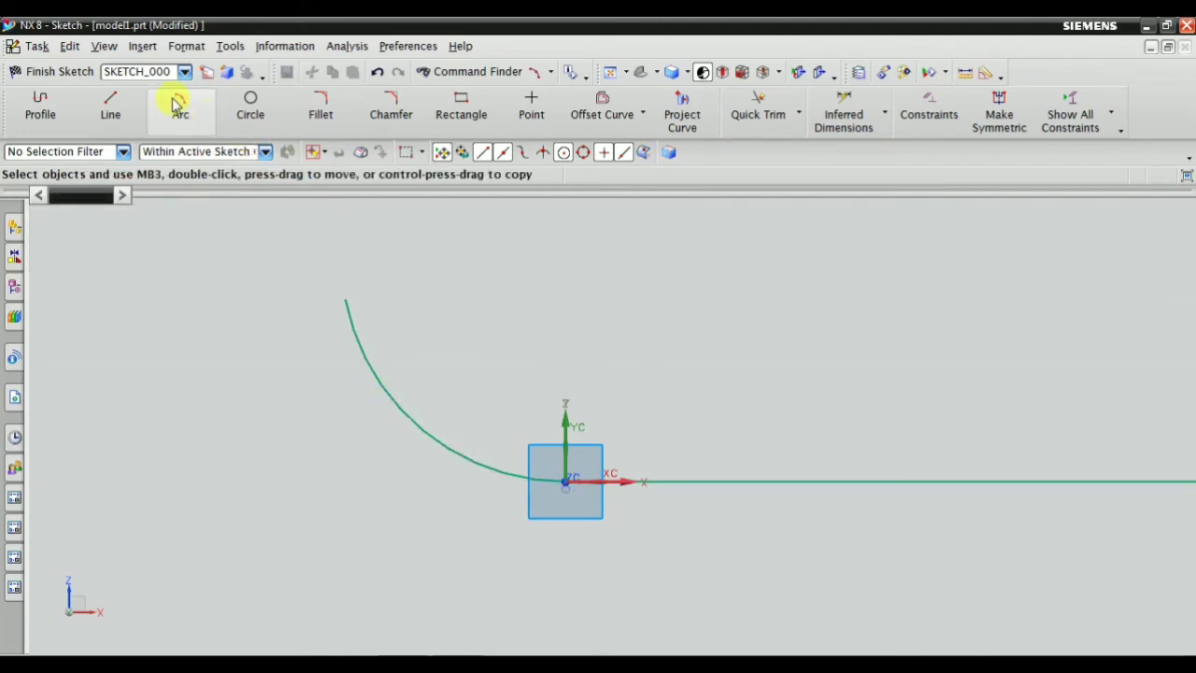
click(53, 72)
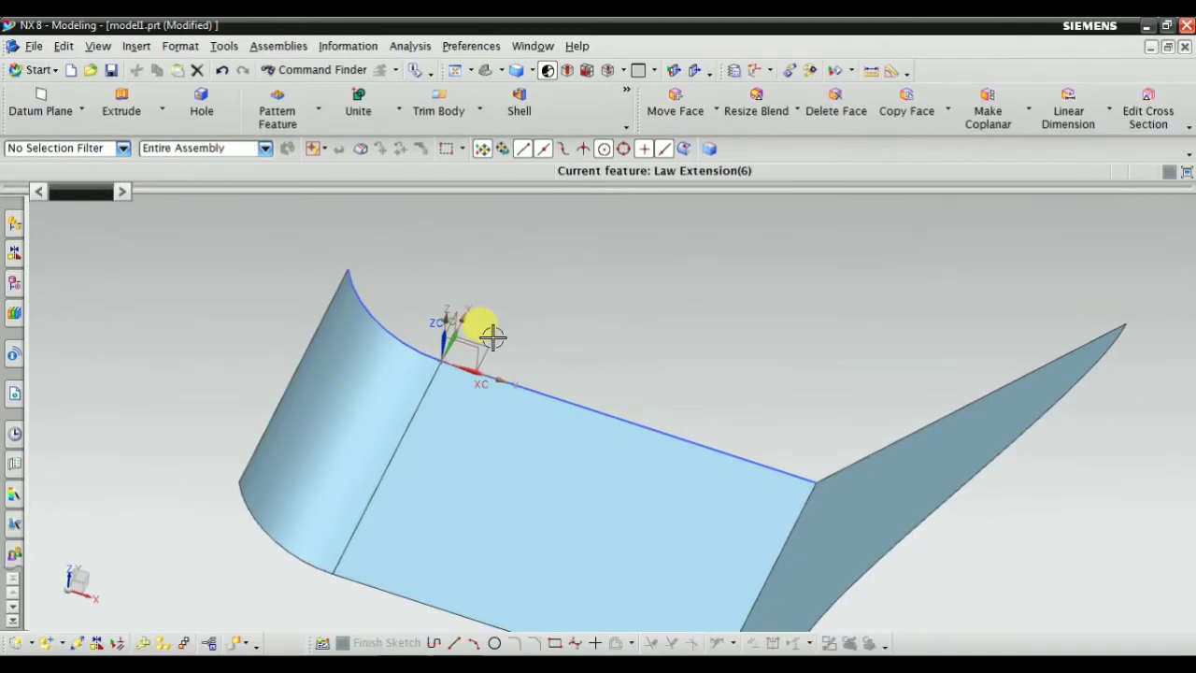
mouse_move(480, 339)
middle_down()
mouse_move(465, 335)
mouse_move(608, 309)
mouse_move(281, 349)
mouse_move(310, 390)
mouse_move(499, 365)
middle_up()
Start an Edge-type Extension Surface on the curved wall face
scroll(683, 430, down, 2)
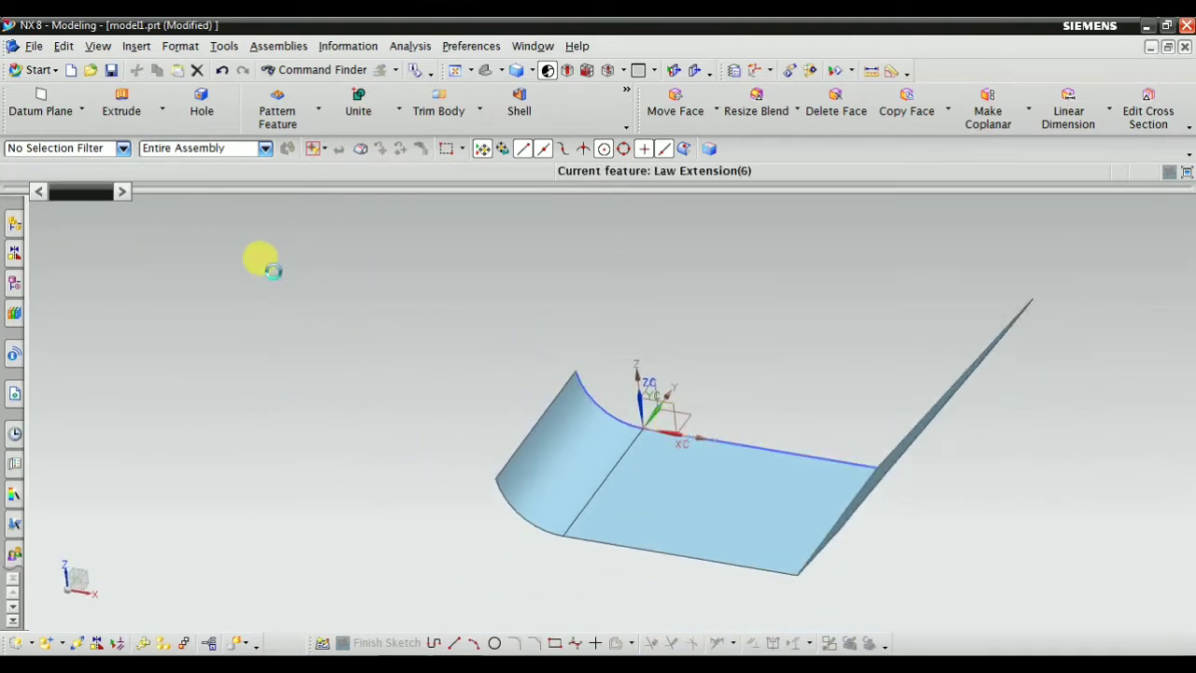
click(138, 46)
mouse_move(182, 429)
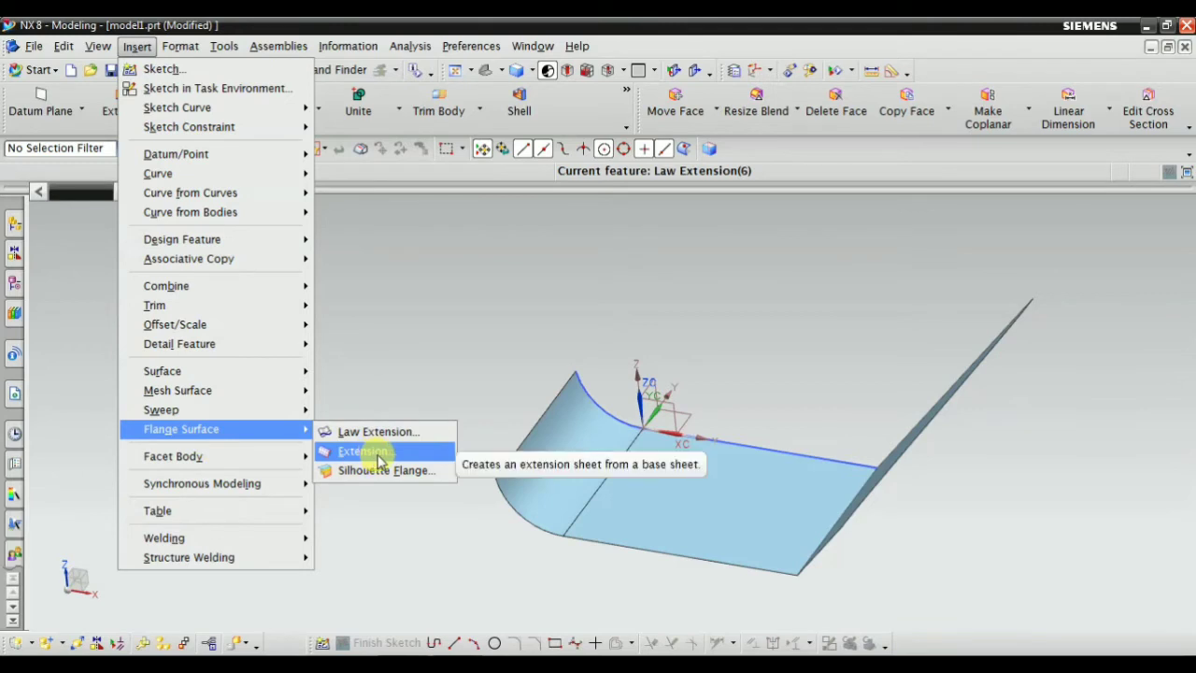
click(383, 462)
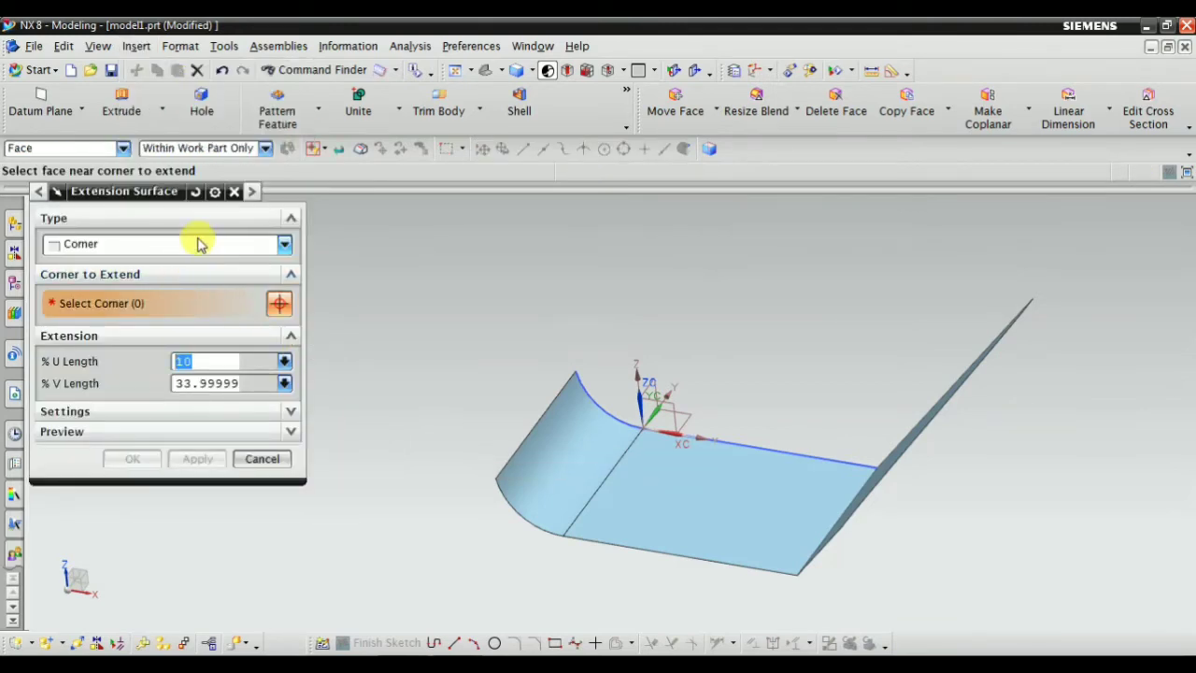
click(197, 244)
click(178, 270)
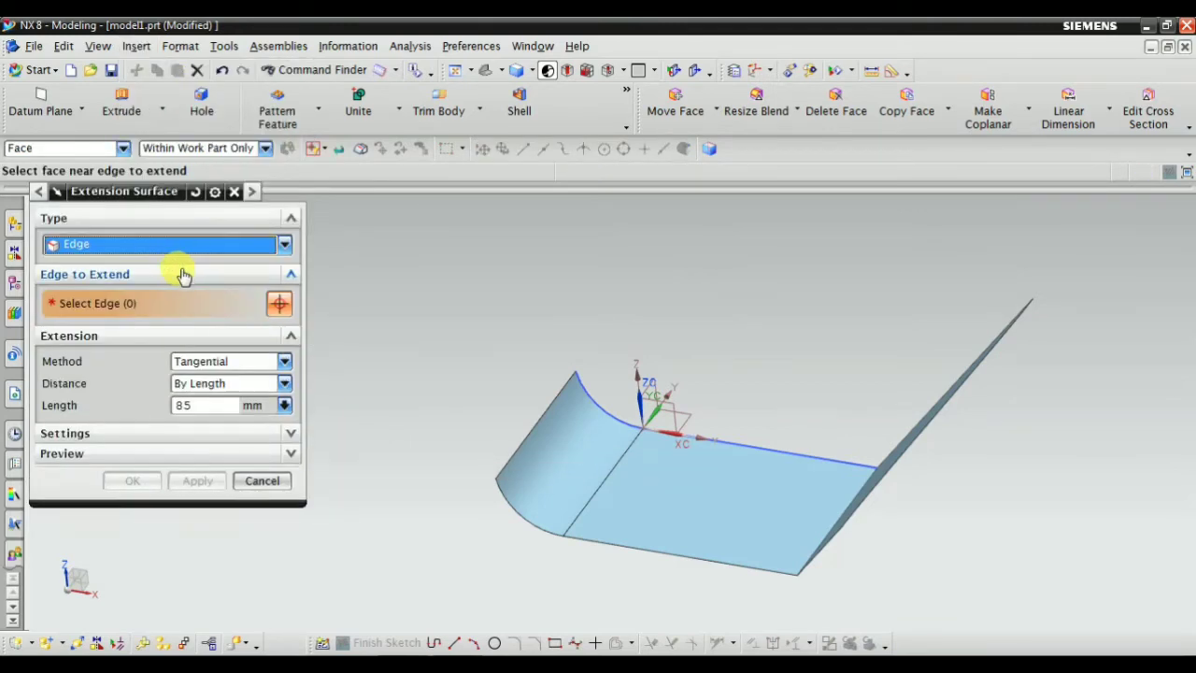
click(529, 441)
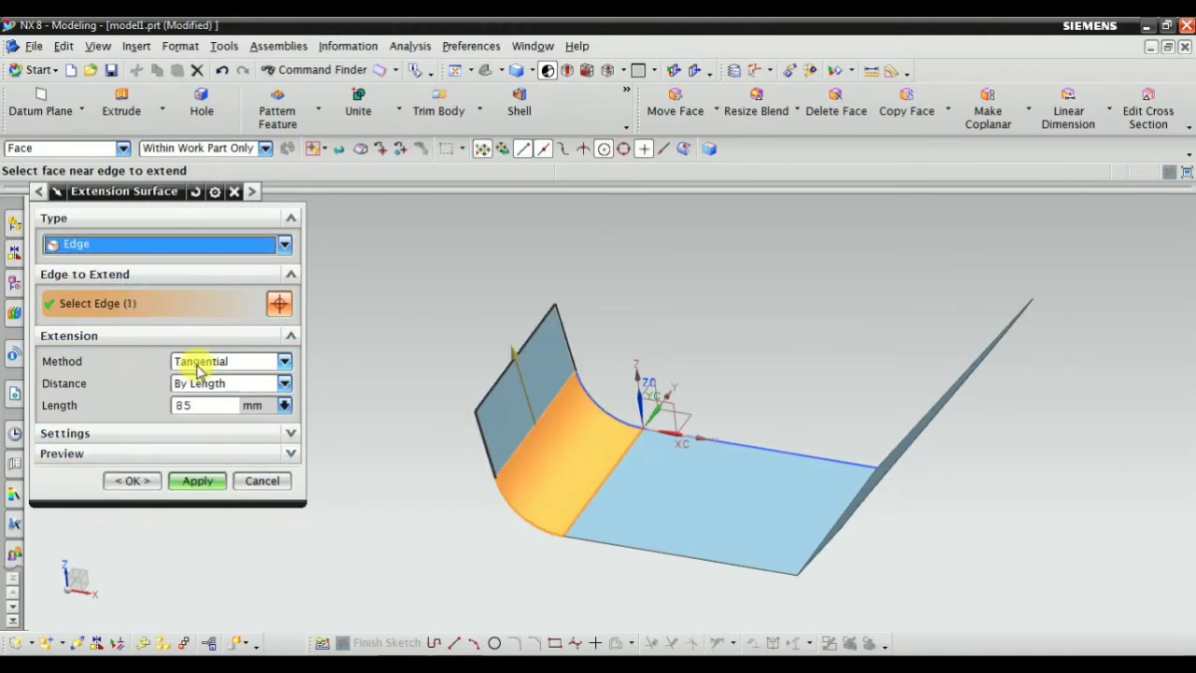
Extend the edge to 120 mm and try the Circular extension method
middle_drag(338, 475, 435, 449)
scroll(499, 462, up, 2)
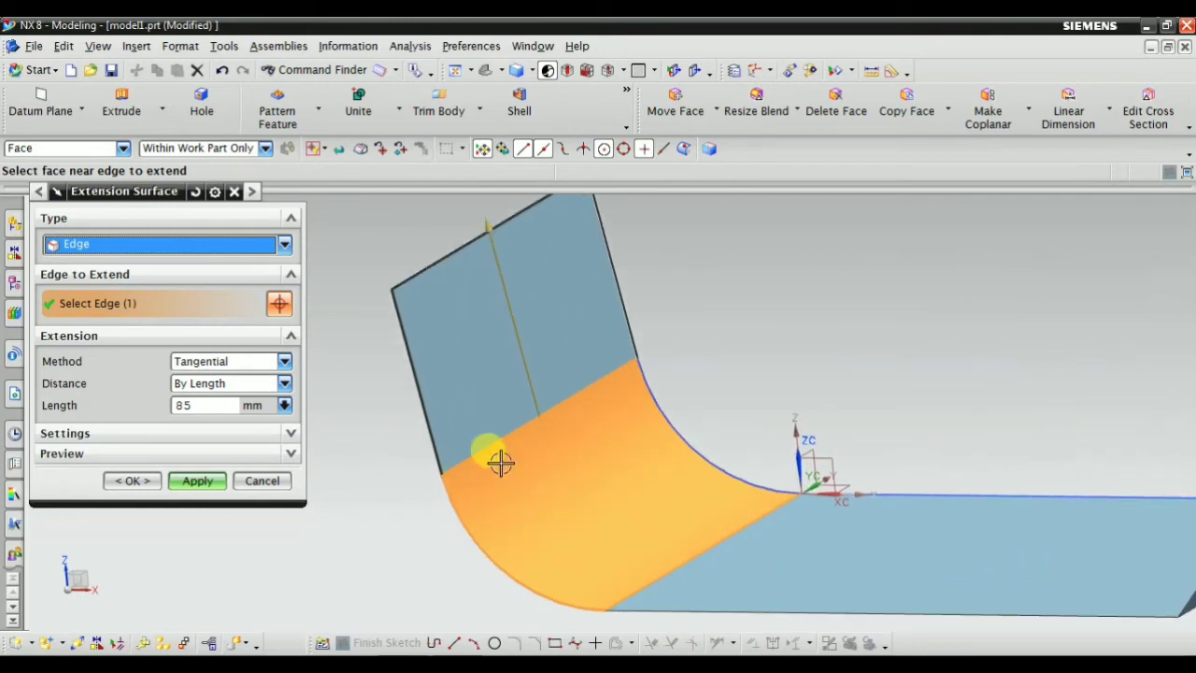
scroll(566, 511, down, 1)
scroll(565, 511, down, 1)
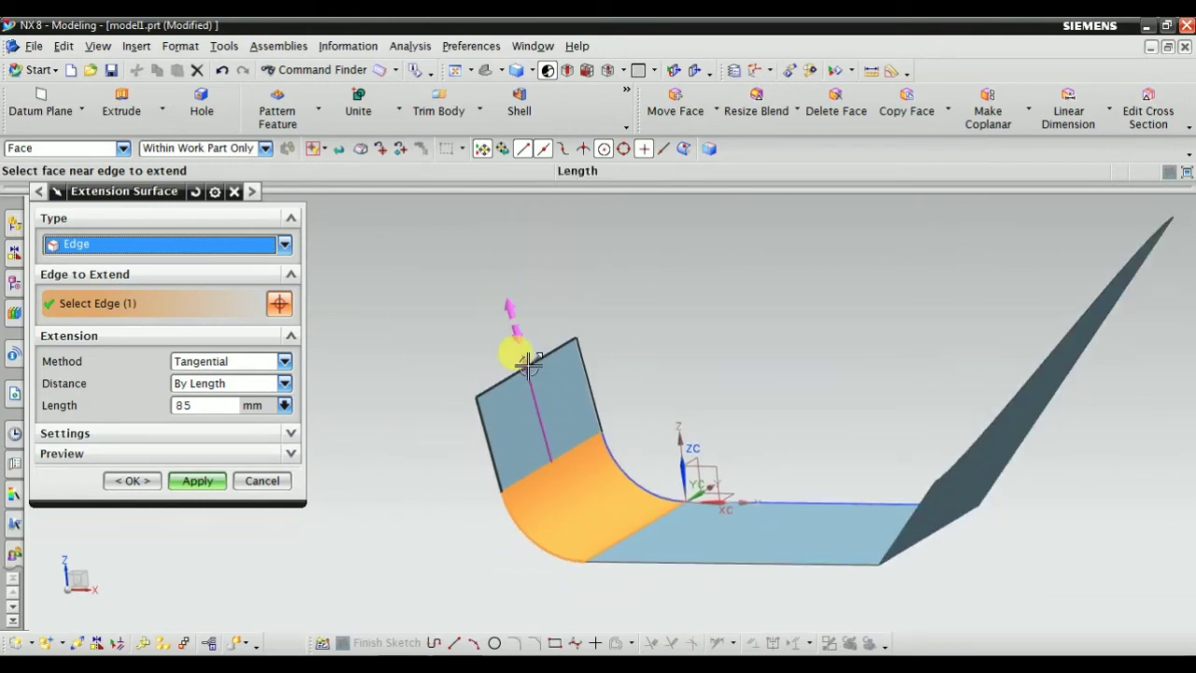
drag(529, 364, 568, 382)
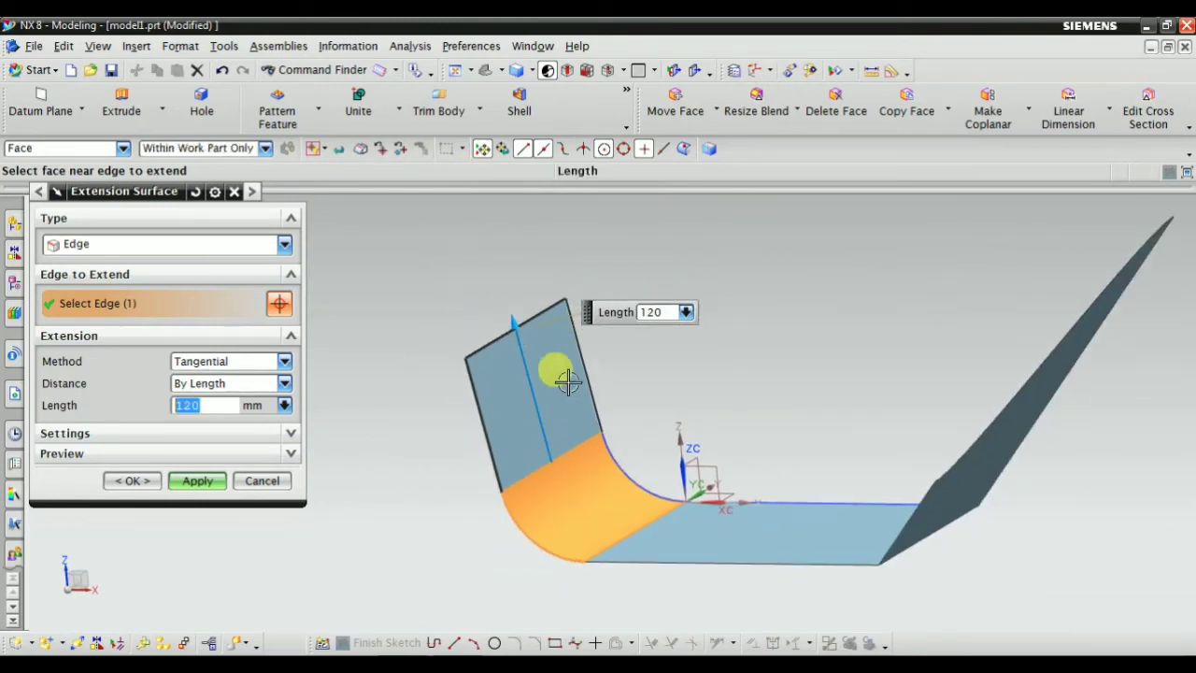
click(224, 361)
click(205, 396)
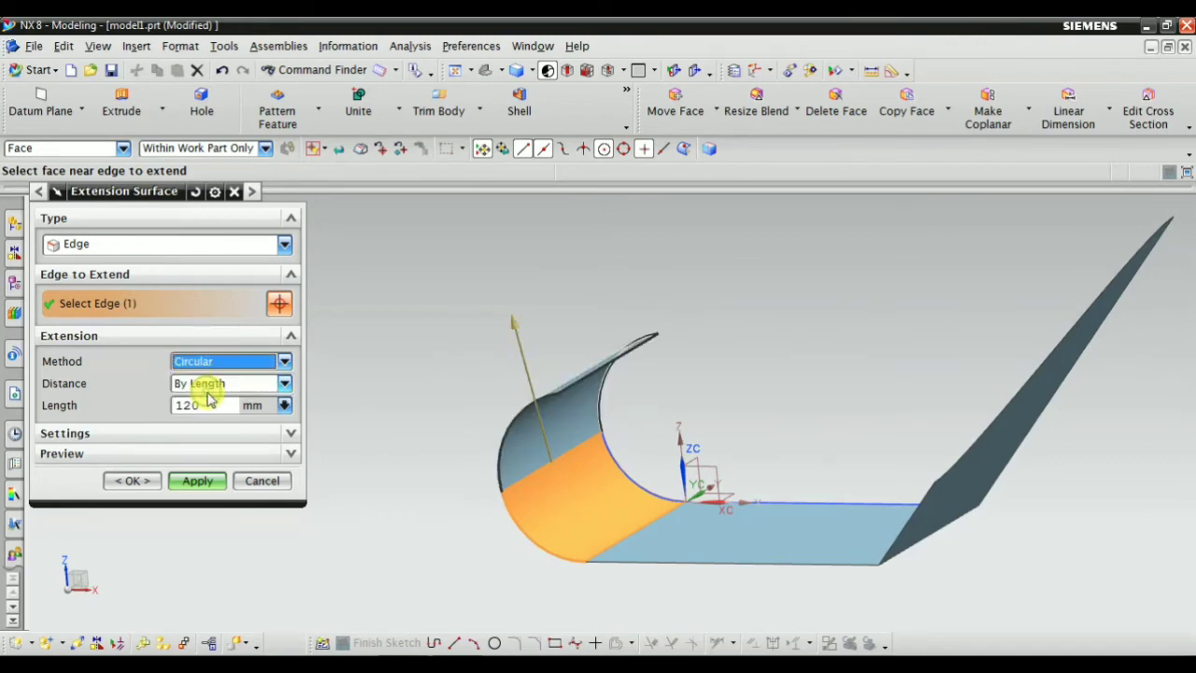
mouse_move(475, 490)
middle_down()
mouse_move(473, 470)
mouse_move(508, 454)
middle_up()
scroll(480, 483, up, 2)
scroll(504, 463, down, 3)
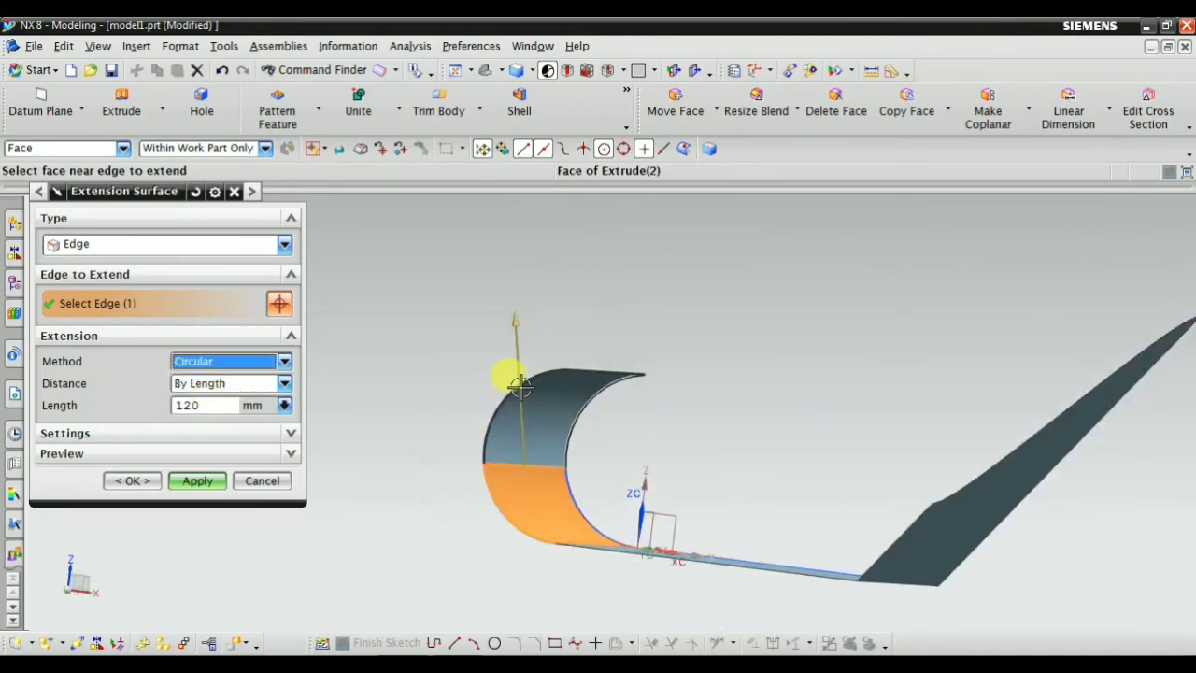
Stretch the curled extension to a 180 mm length
drag(512, 278, 548, 280)
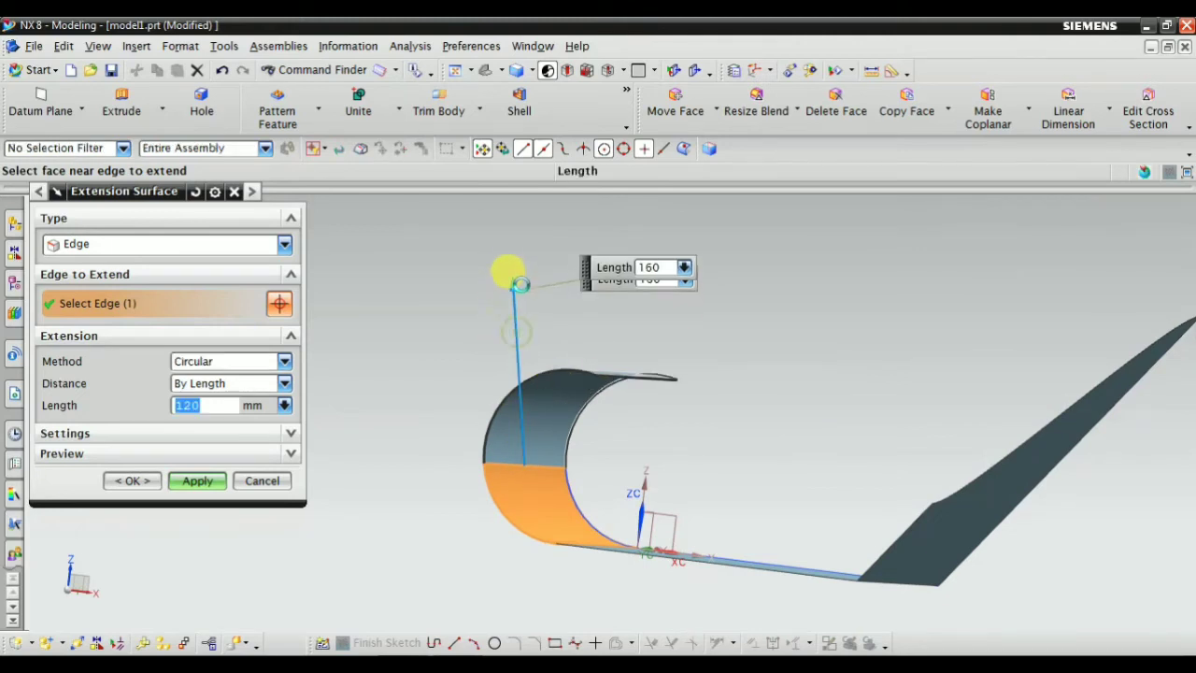
drag(538, 383, 555, 190)
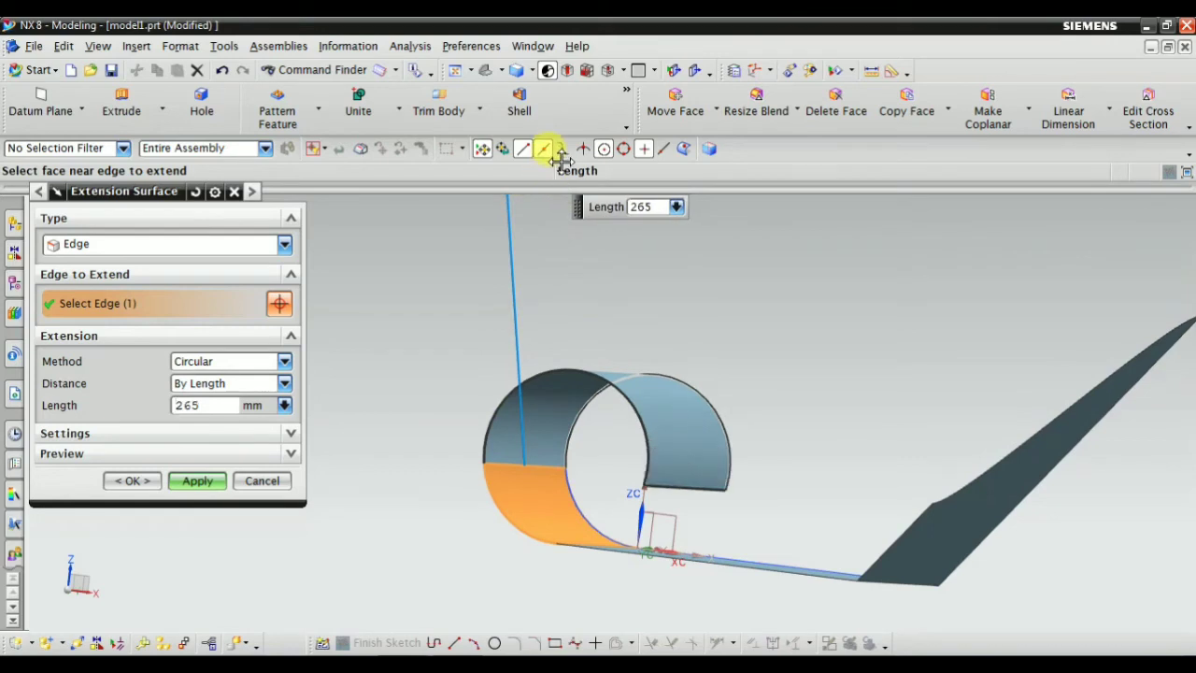
drag(555, 190, 542, 256)
scroll(492, 416, down, 2)
middle_drag(493, 416, 534, 387)
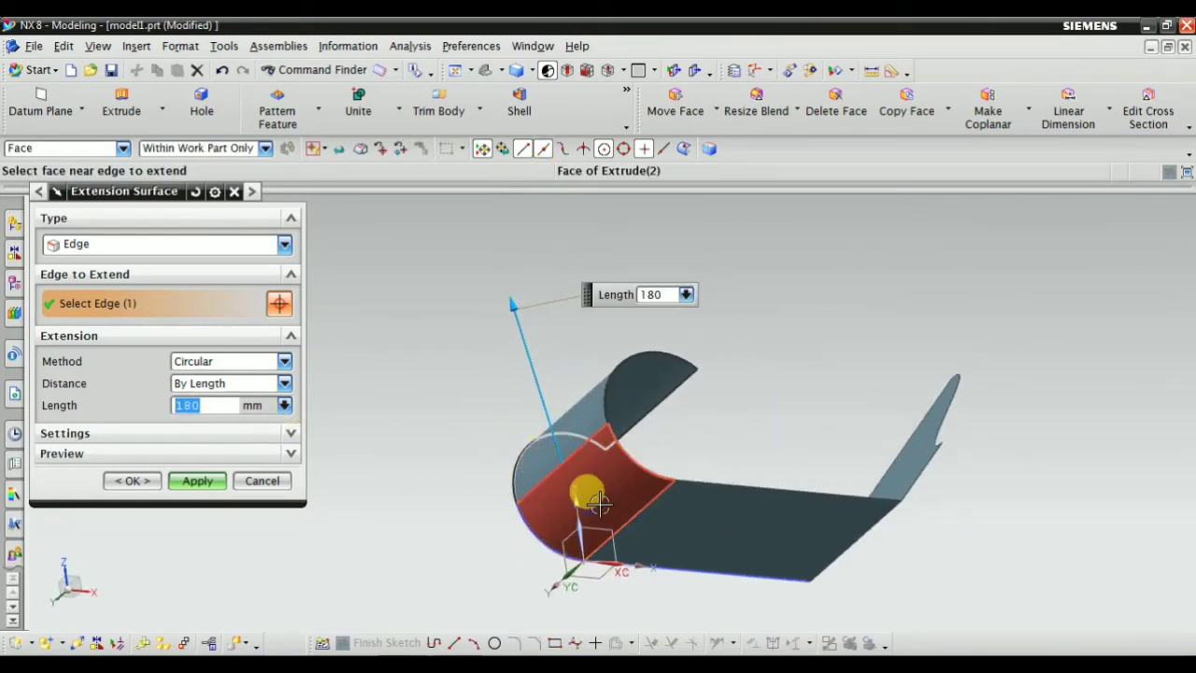
middle_drag(548, 469, 566, 488)
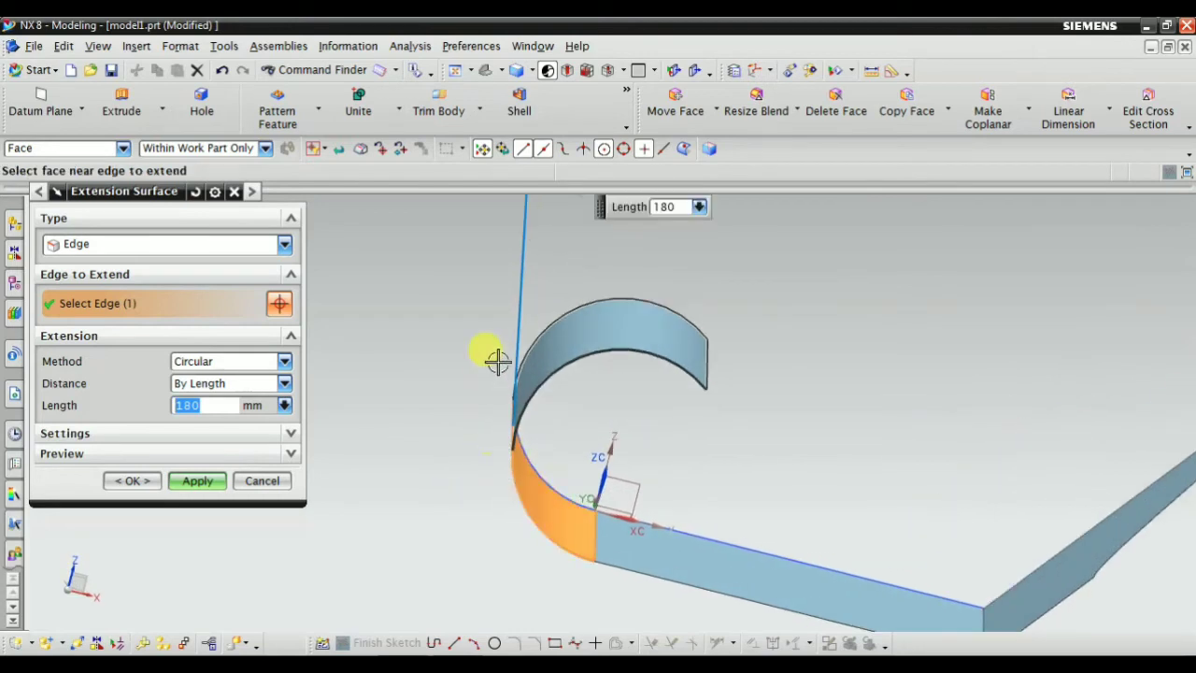
scroll(520, 491, down, 2)
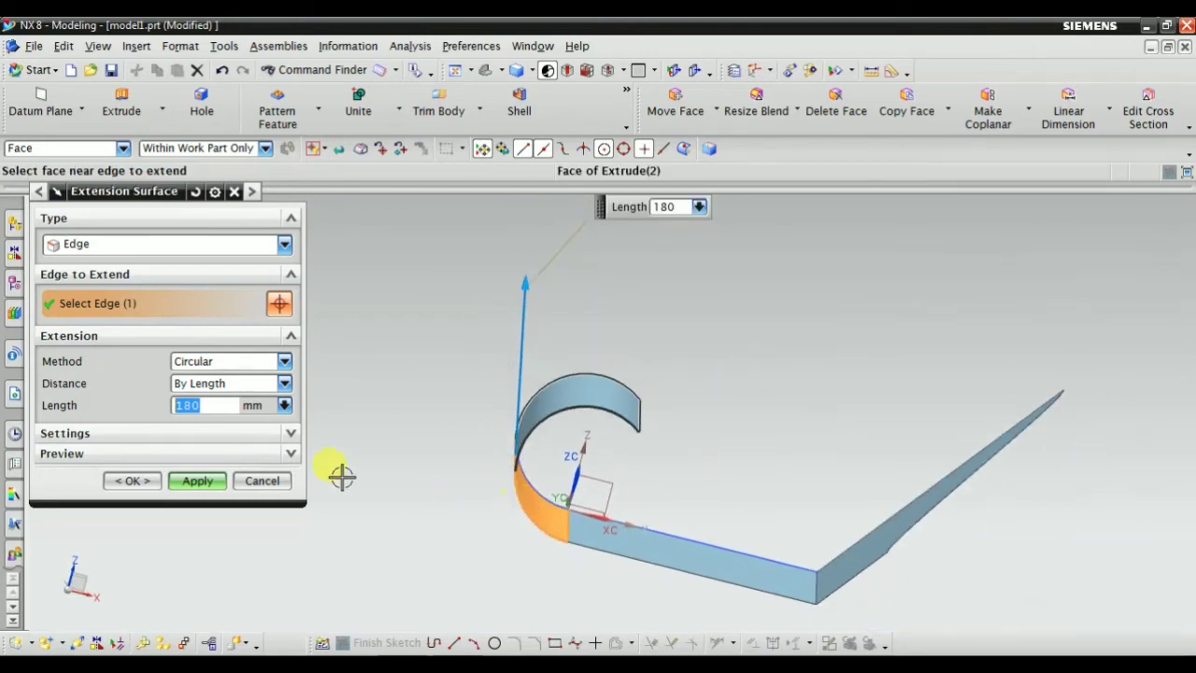
Switch back to Tangential and apply the 180 mm vertical wall extension
click(234, 361)
click(243, 377)
mouse_move(519, 486)
middle_down()
mouse_move(421, 496)
mouse_move(512, 448)
middle_up()
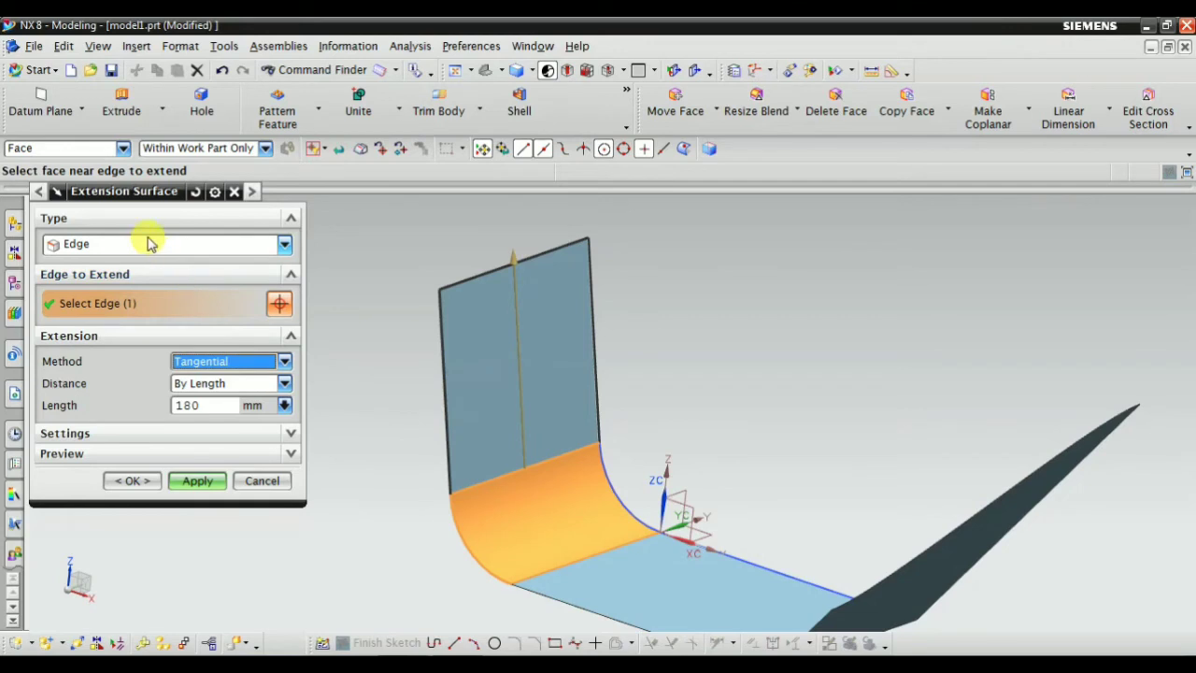
click(198, 481)
scroll(467, 488, down, 2)
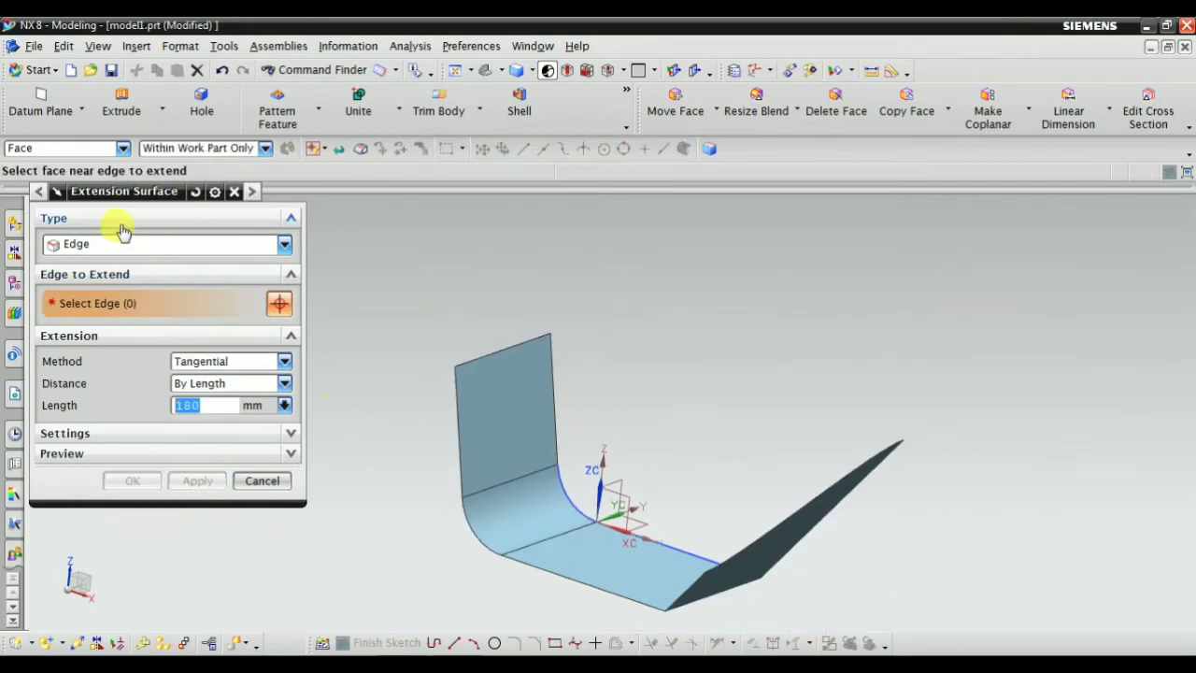
click(120, 243)
Create the first Corner extension patch on the wall corner at 41% U and 57% V
click(93, 282)
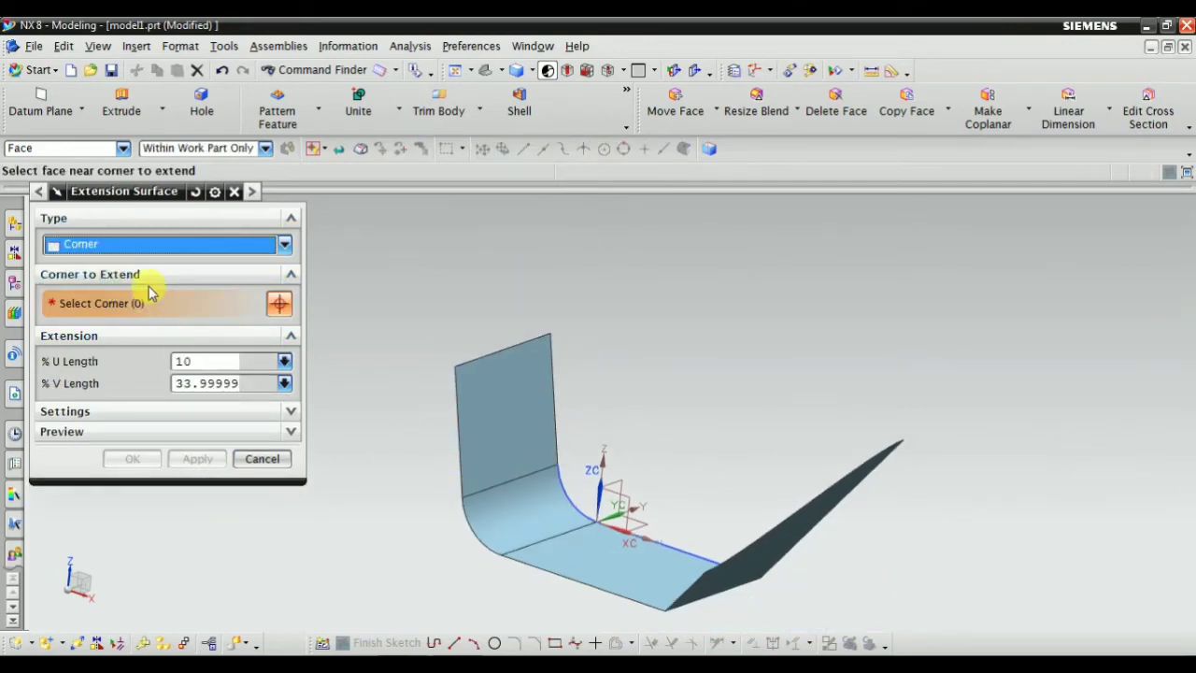
mouse_move(423, 338)
middle_down()
mouse_move(381, 347)
mouse_move(430, 331)
middle_up()
scroll(511, 413, up, 3)
click(545, 423)
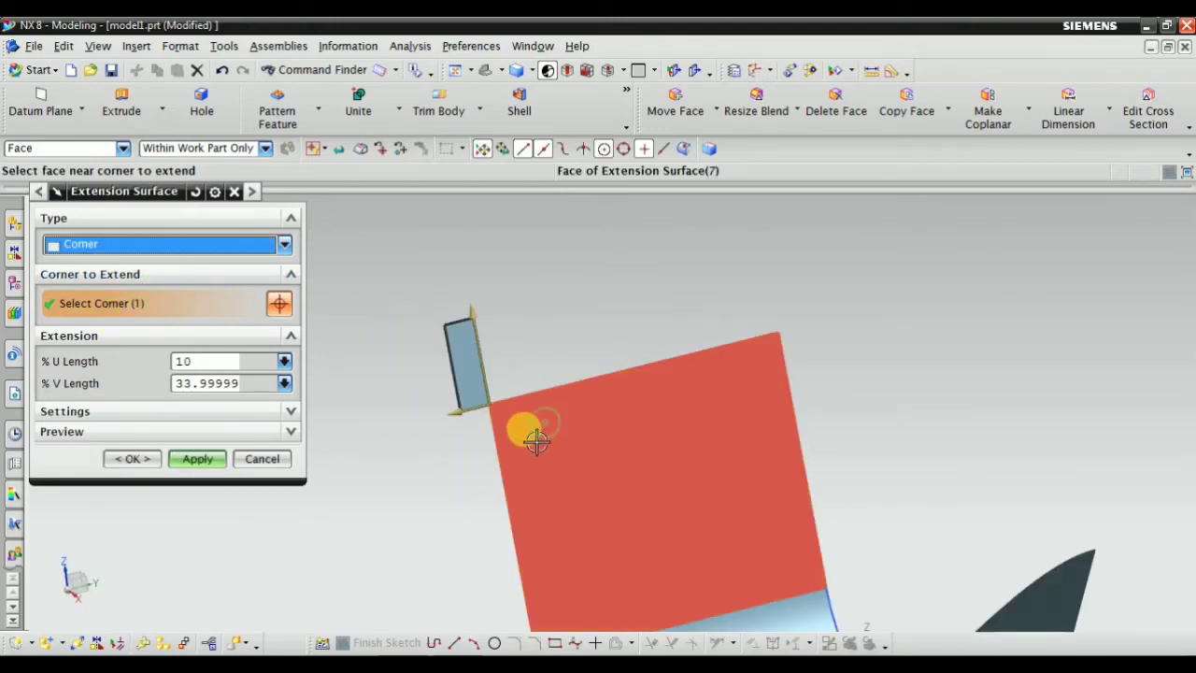
mouse_move(387, 470)
middle_down()
mouse_move(421, 401)
mouse_move(444, 417)
mouse_move(427, 459)
mouse_move(475, 465)
middle_up()
scroll(491, 476, up, 2)
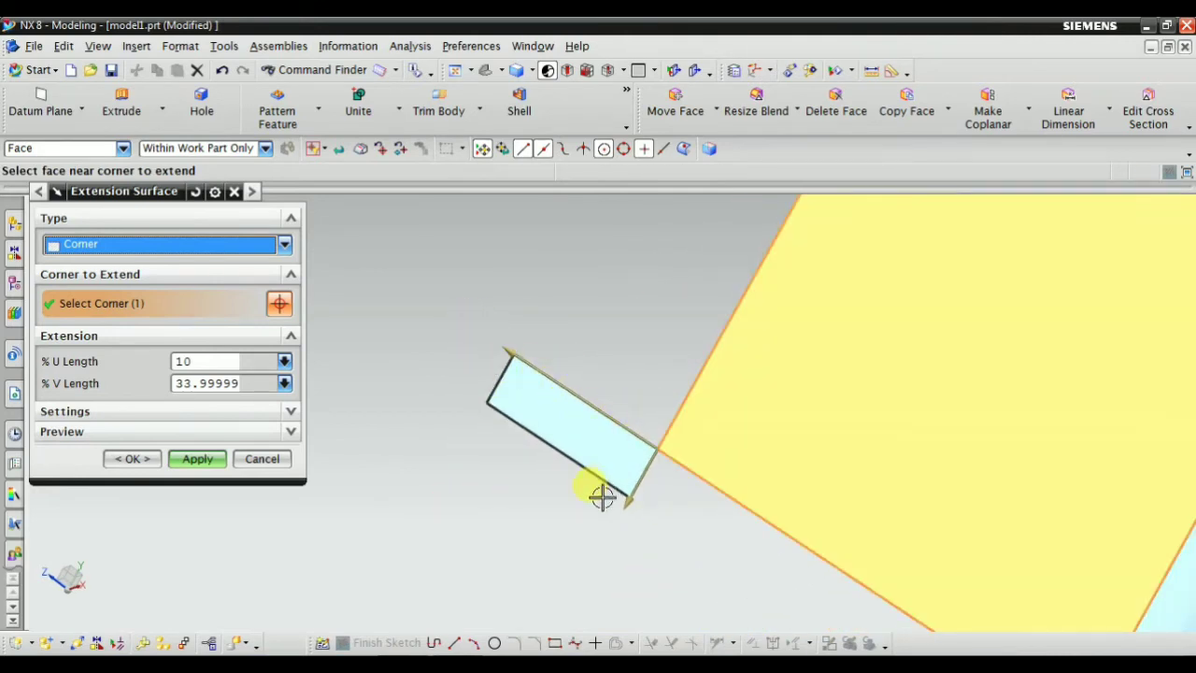
drag(631, 502, 476, 608)
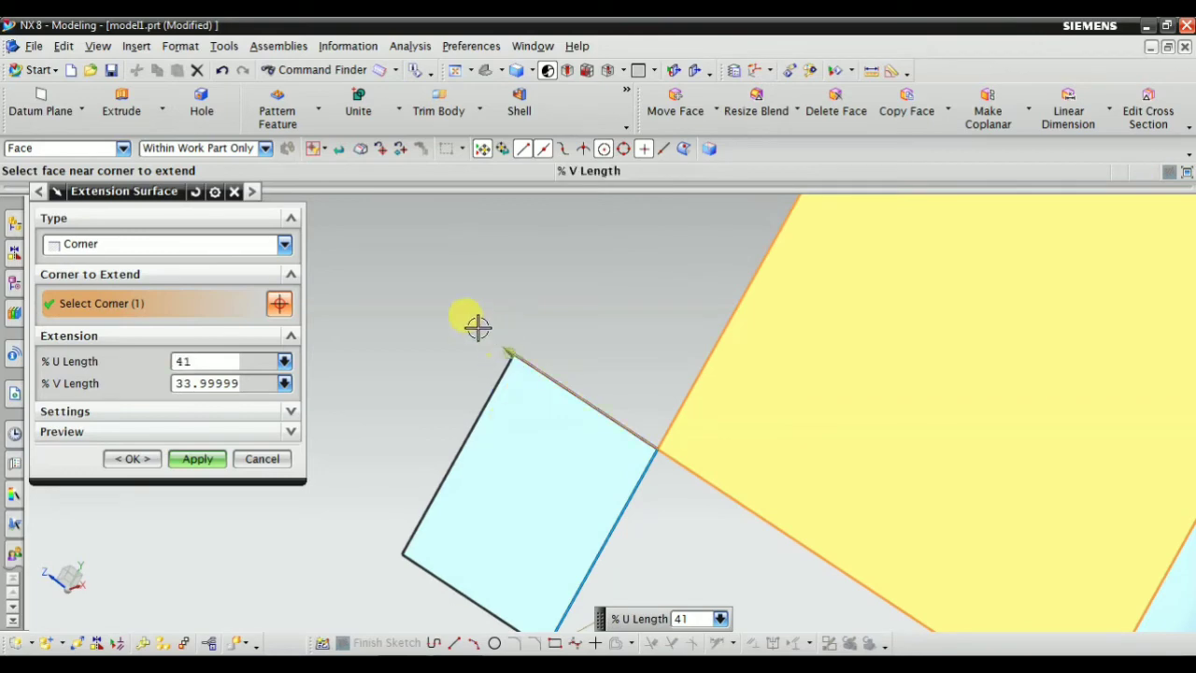
drag(476, 325, 401, 280)
middle_drag(401, 280, 255, 481)
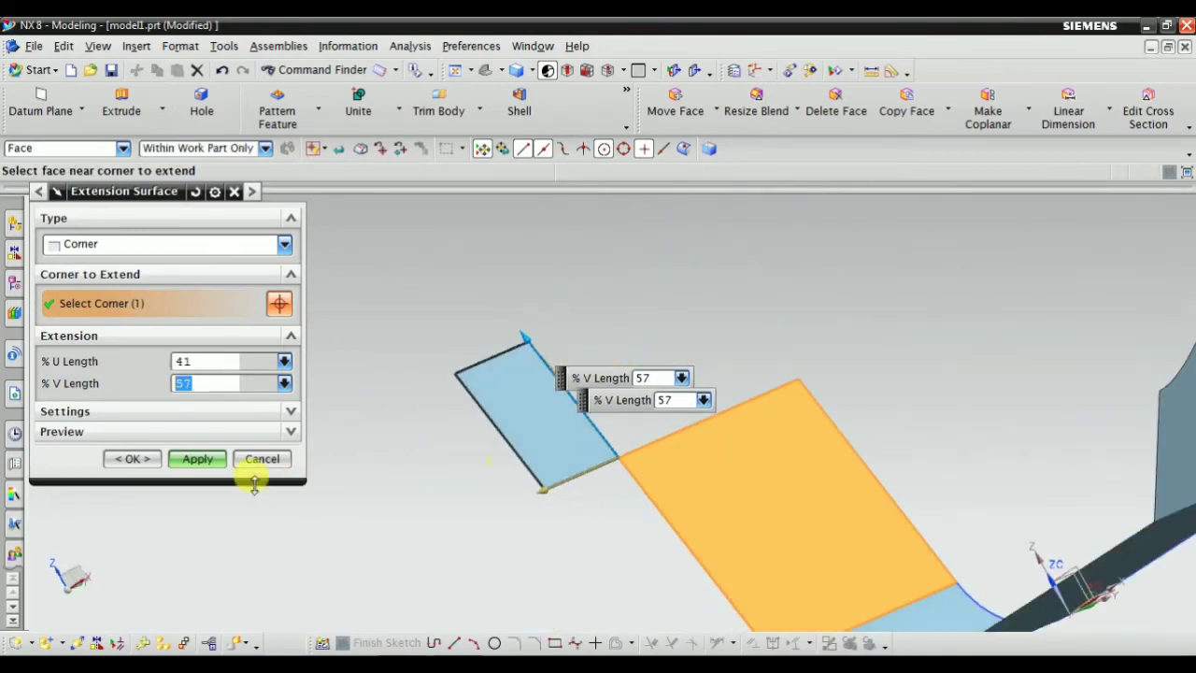
click(197, 459)
Add three more corner patches, each from the newest patch's corner
middle_drag(555, 459, 623, 441)
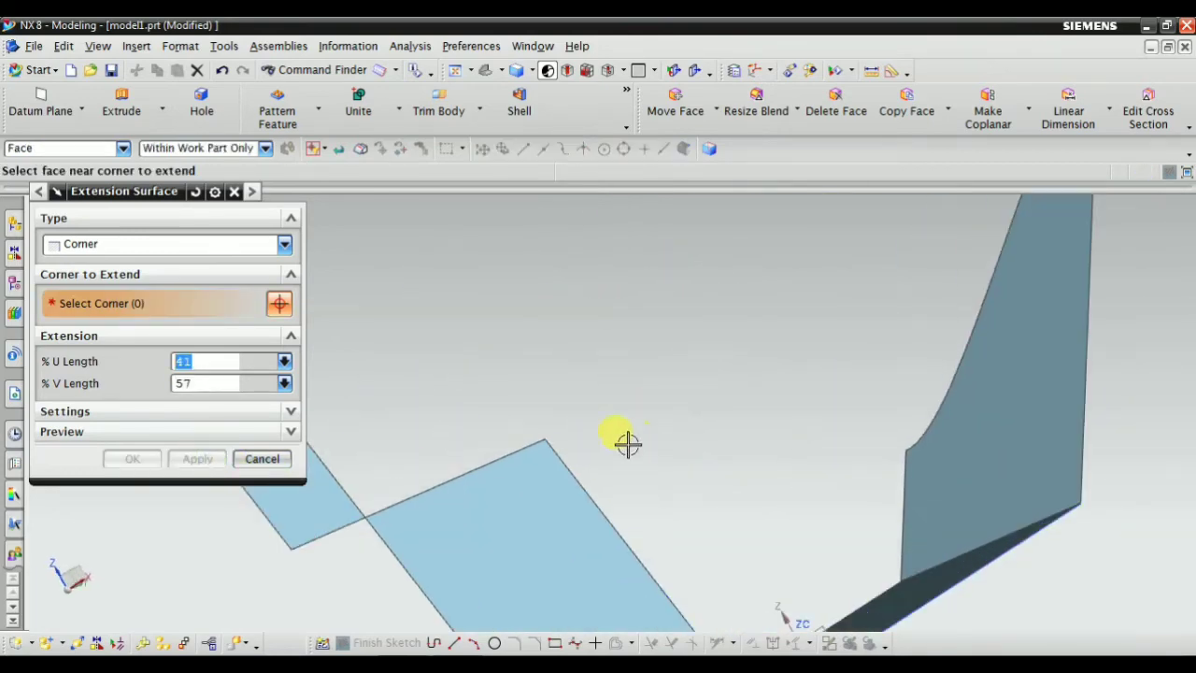
click(541, 461)
mouse_move(470, 470)
middle_down()
mouse_move(467, 529)
mouse_move(526, 398)
middle_up()
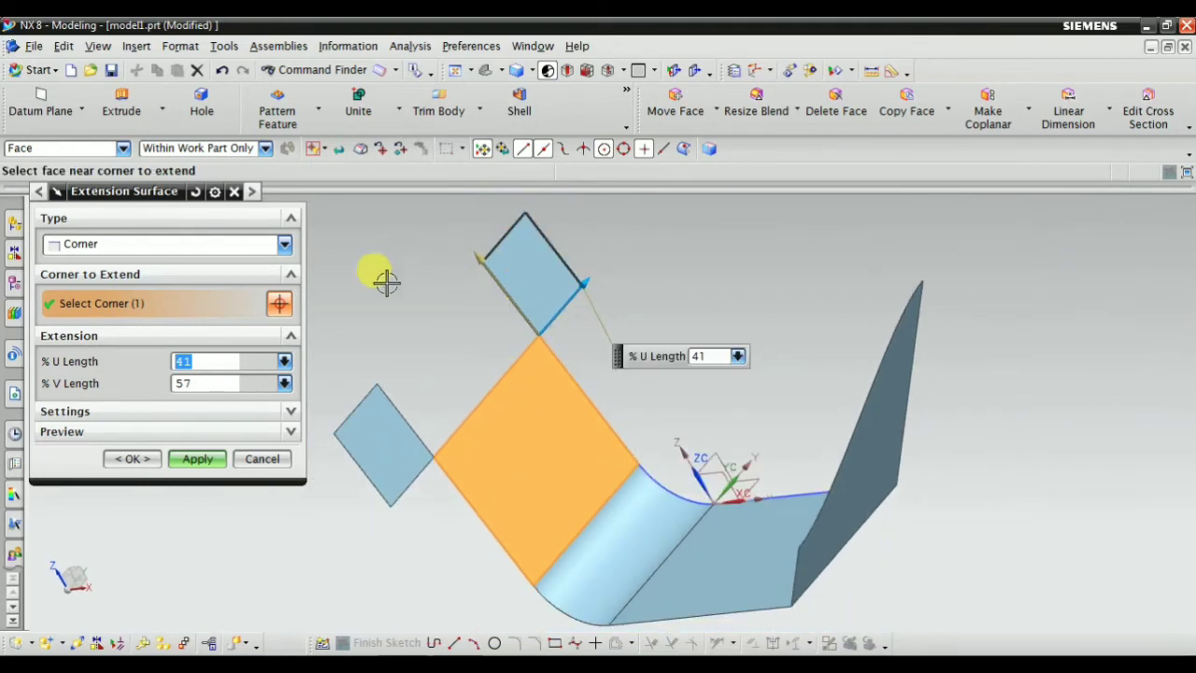
click(189, 472)
middle_drag(383, 473, 495, 315)
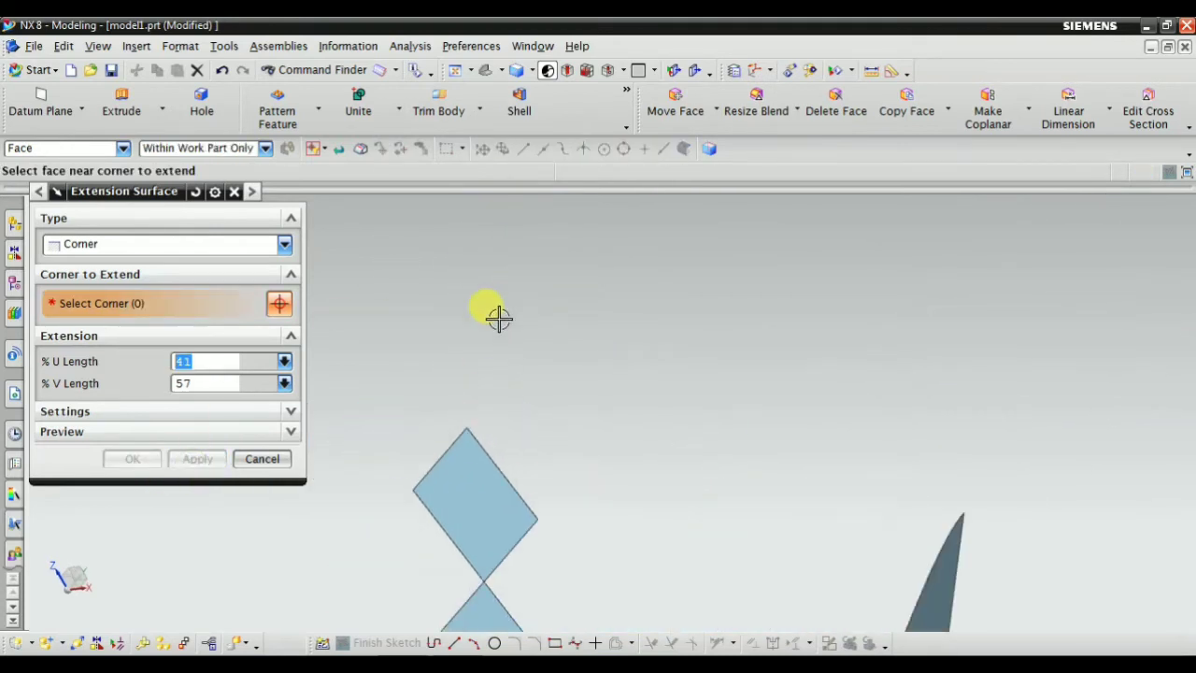
click(470, 487)
mouse_move(472, 493)
middle_down()
mouse_move(569, 358)
mouse_move(542, 401)
mouse_move(561, 336)
mouse_move(547, 317)
mouse_move(554, 396)
middle_up()
click(189, 474)
click(554, 396)
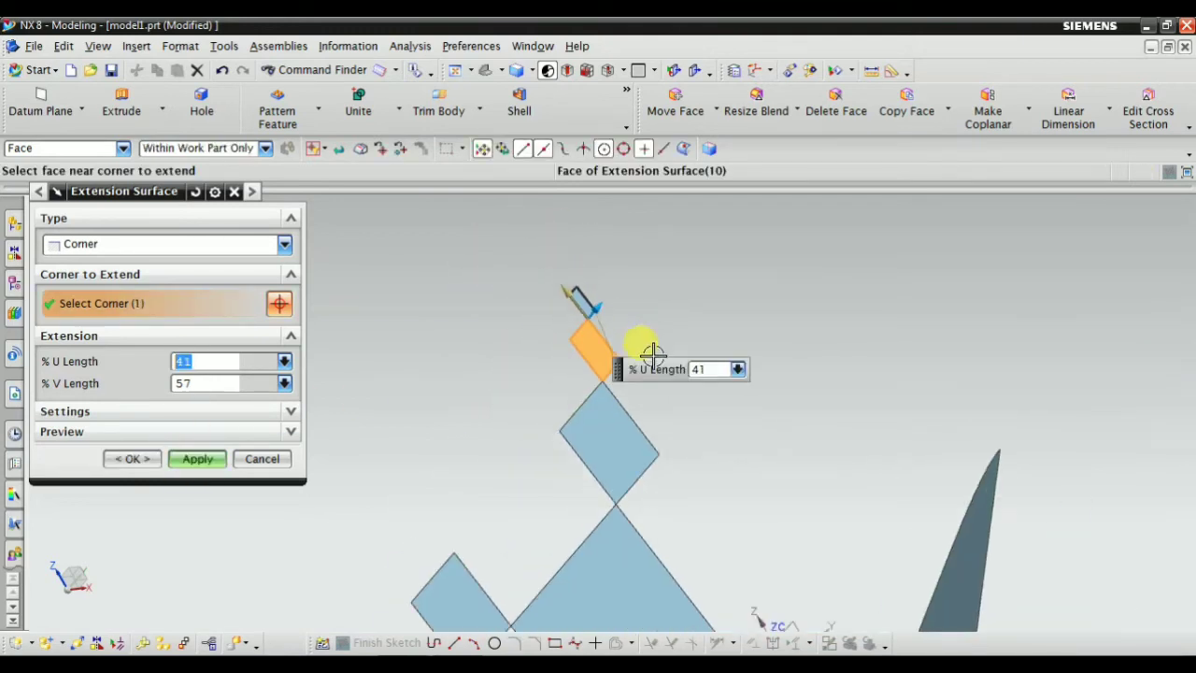
click(193, 460)
Close the Extension Surface dialog and snap the view to a standard Z-up orientation
click(261, 458)
scroll(507, 307, down, 3)
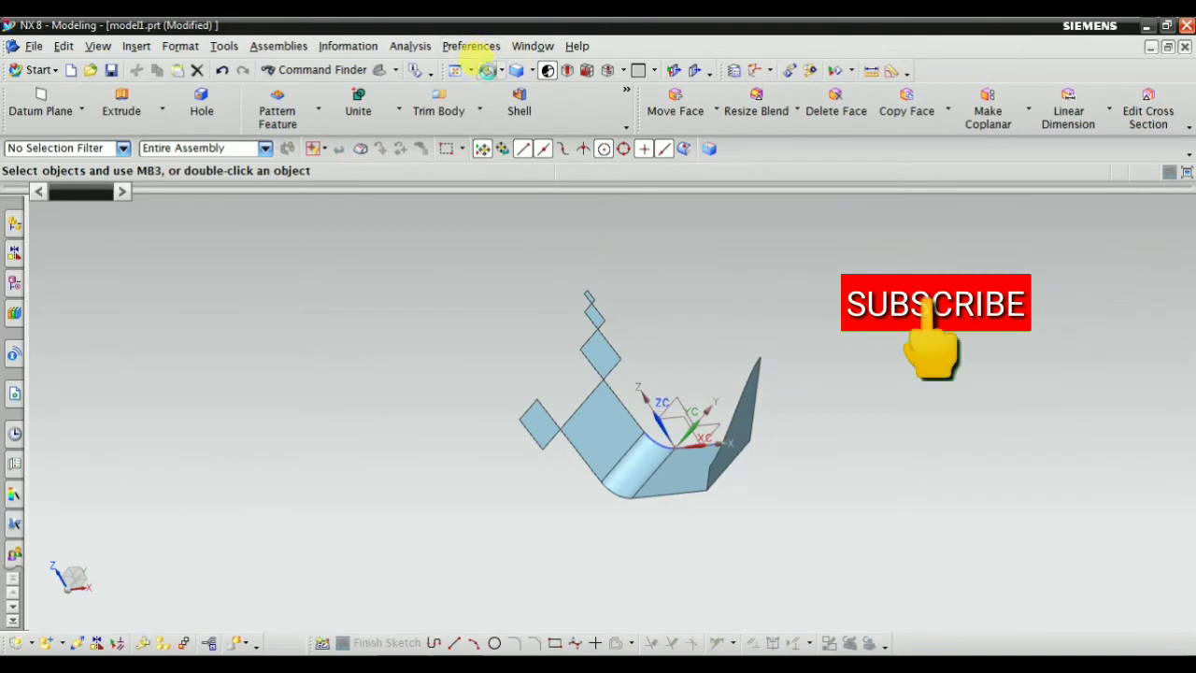
click(486, 71)
click(150, 47)
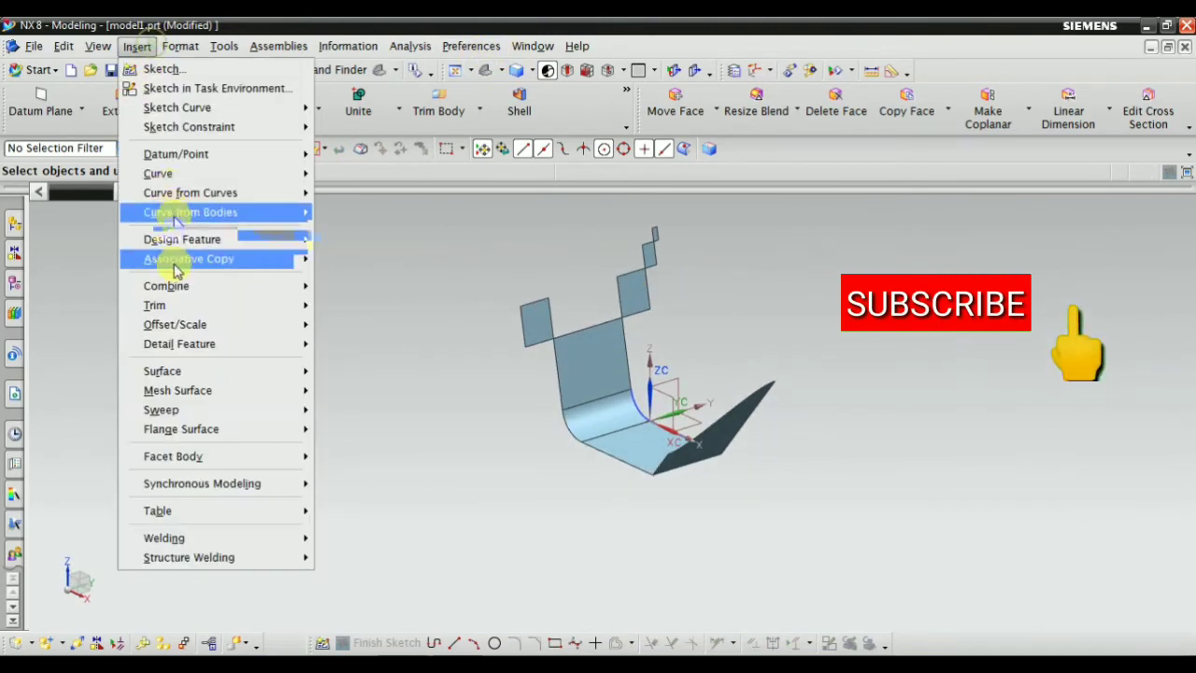
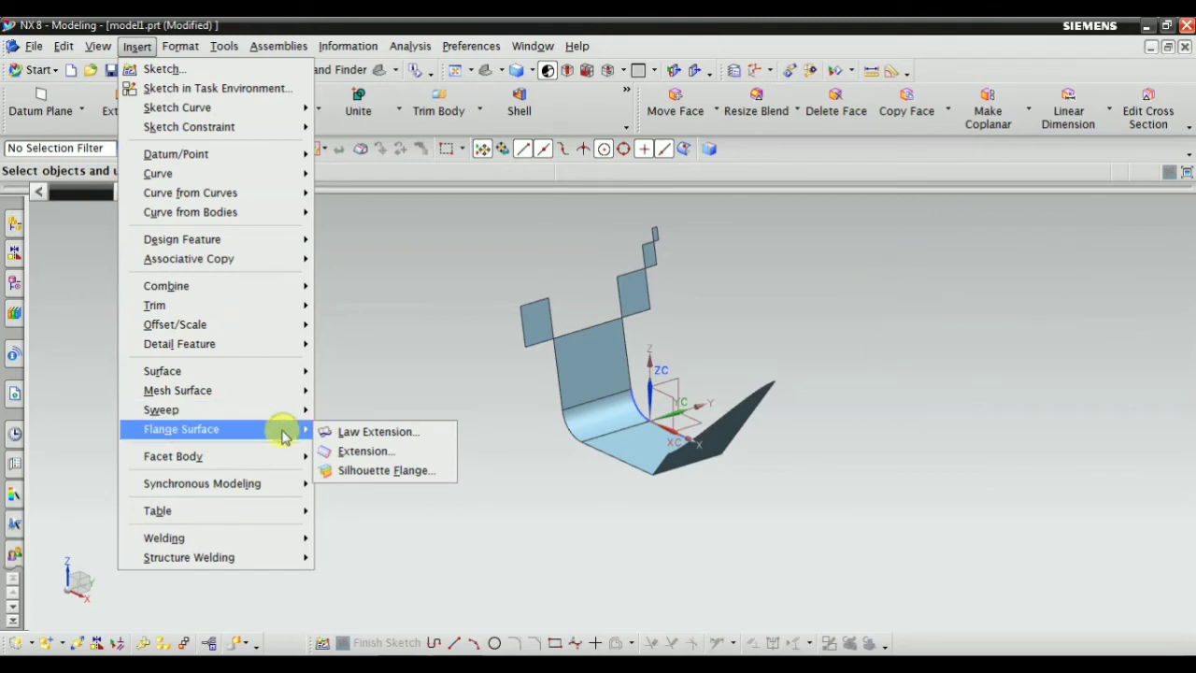
Start a silhouette flange and pick the small square's edge as its base curve
click(387, 471)
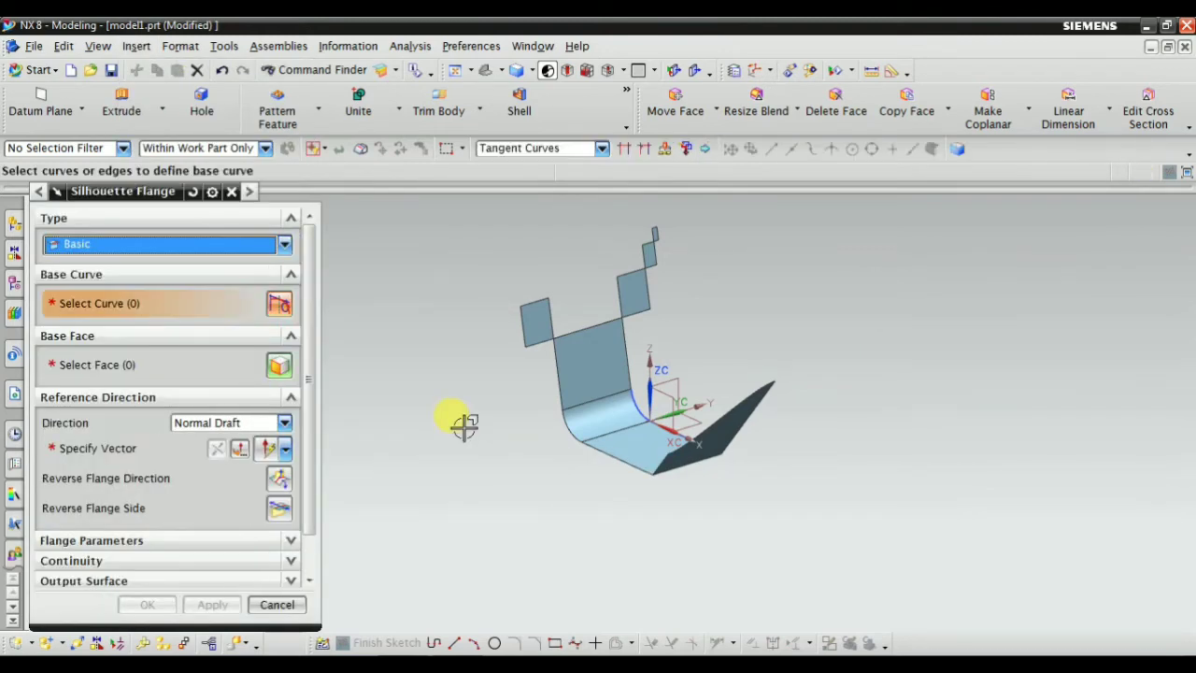
middle_drag(509, 482, 569, 467)
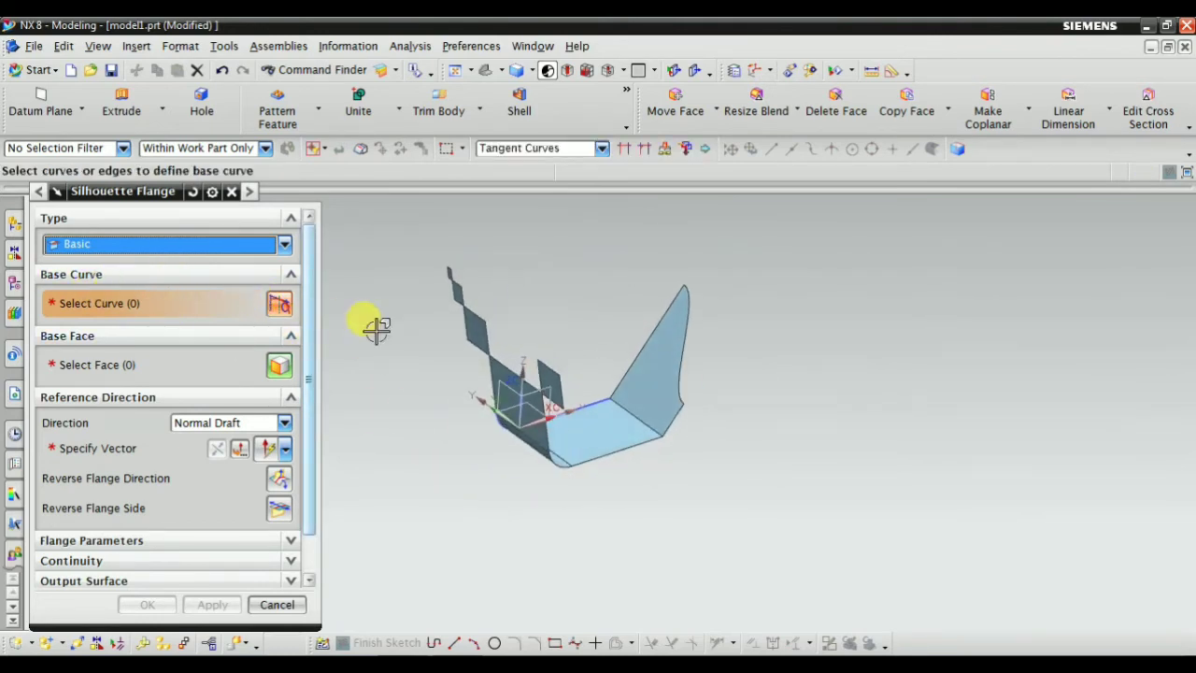
middle_drag(547, 397, 427, 323)
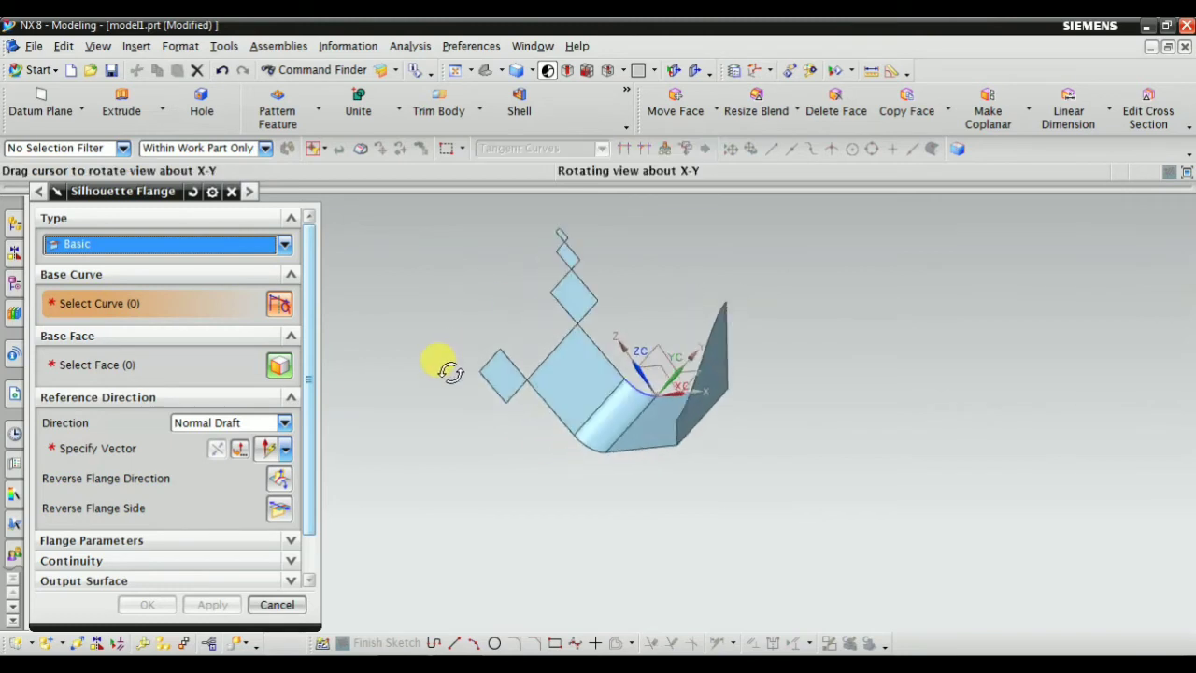
scroll(462, 397, up, 5)
scroll(462, 397, up, 1)
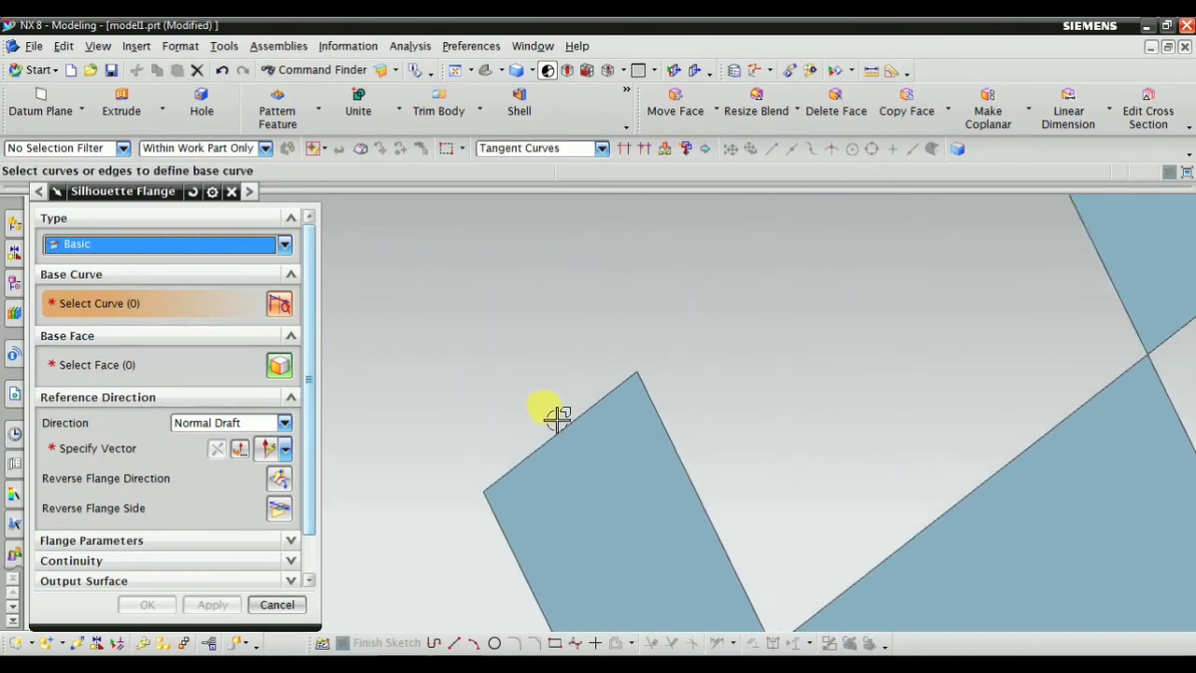
scroll(542, 404, up, 2)
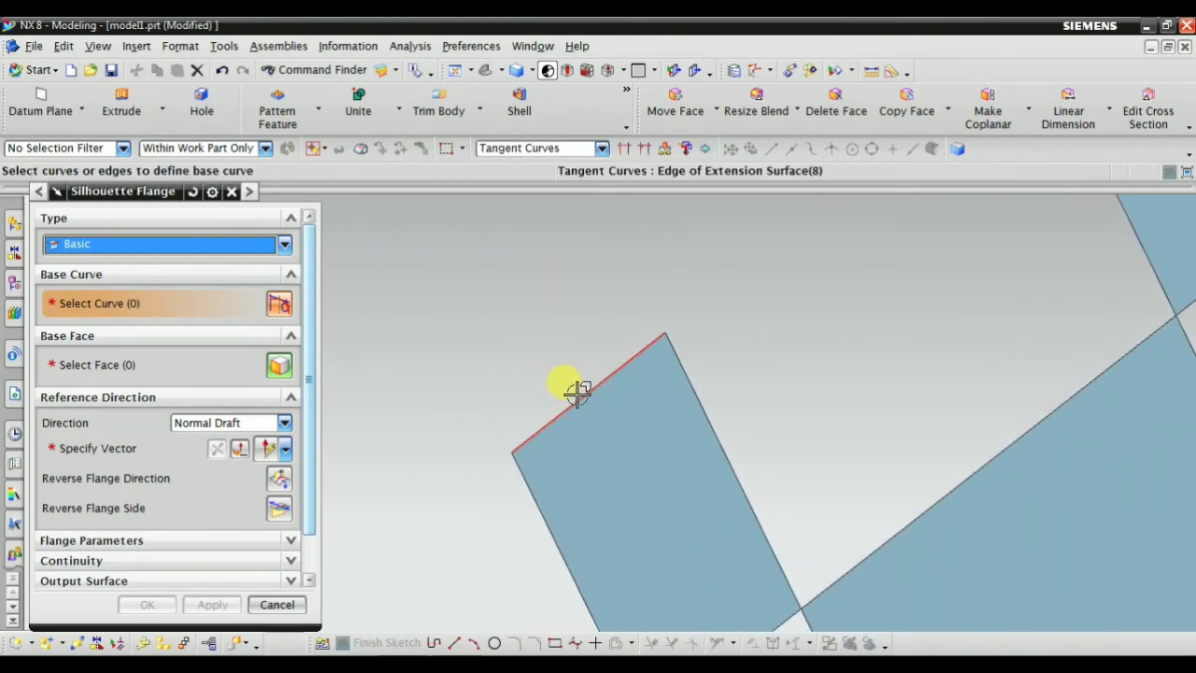
click(578, 393)
scroll(440, 360, down, 3)
click(187, 365)
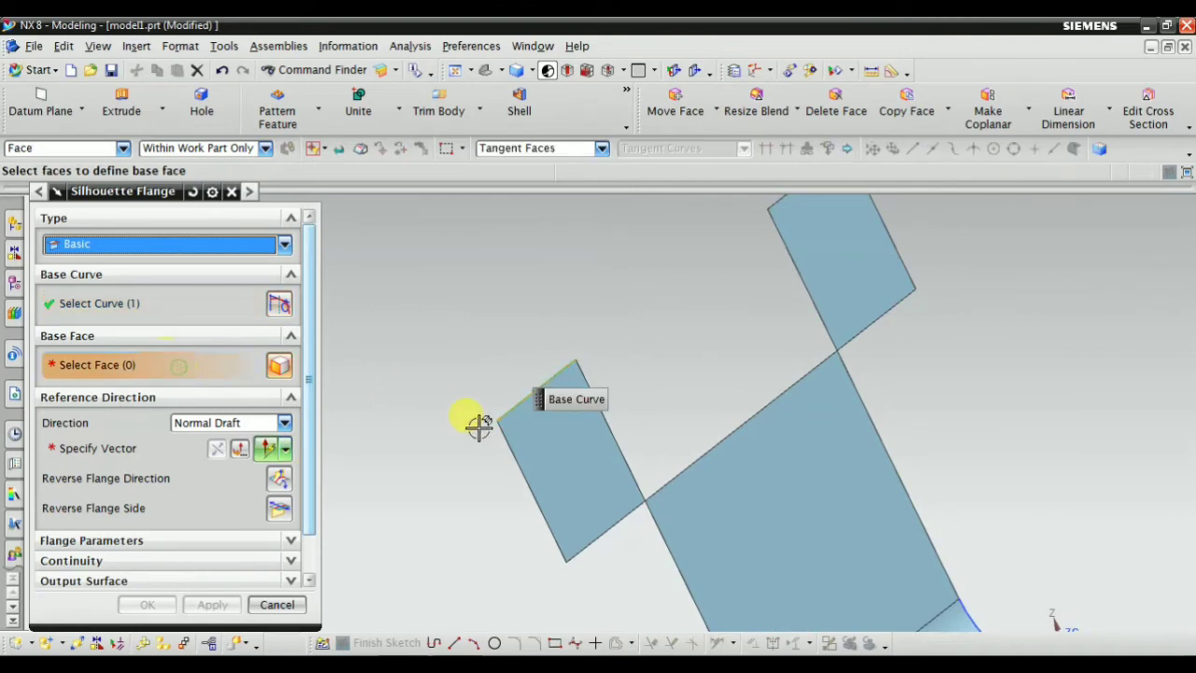
Set the small square face as base face, the axis arrow as reference vector, and the upper-left start point
click(532, 445)
click(111, 451)
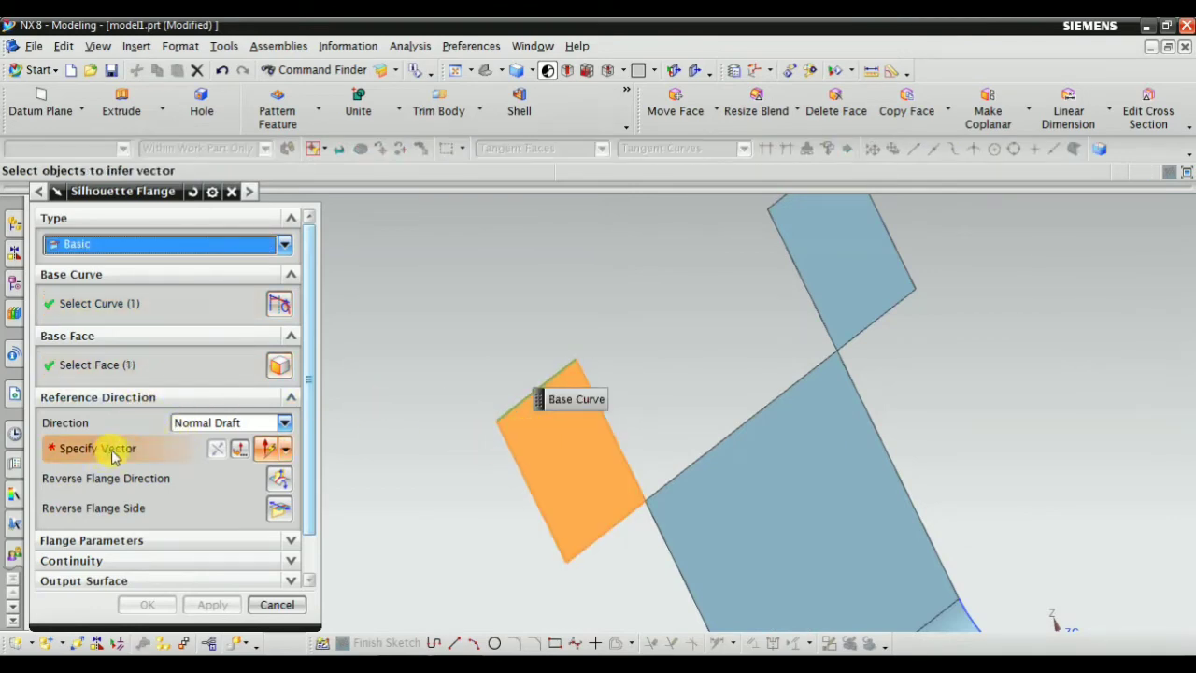
mouse_move(422, 507)
middle_down()
mouse_move(444, 477)
mouse_move(411, 474)
middle_up()
scroll(570, 374, up, 2)
scroll(549, 392, up, 3)
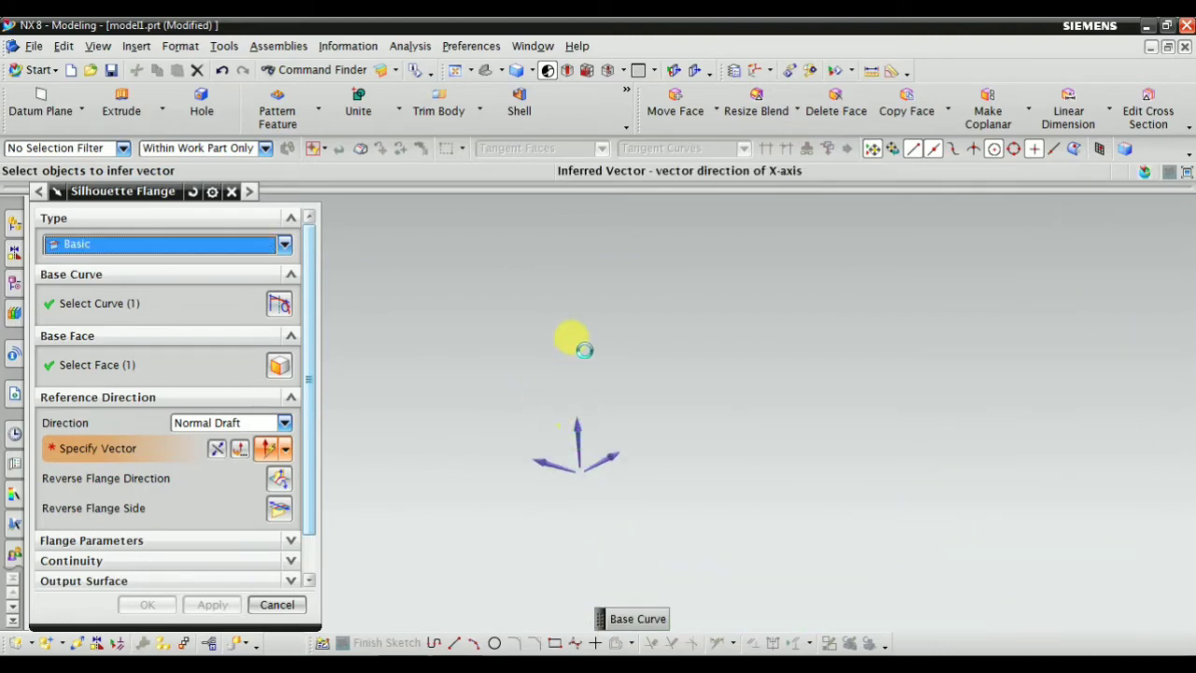
click(574, 342)
scroll(589, 411, down, 4)
mouse_move(596, 451)
middle_down()
mouse_move(560, 537)
mouse_move(417, 387)
middle_up()
scroll(622, 523, up, 3)
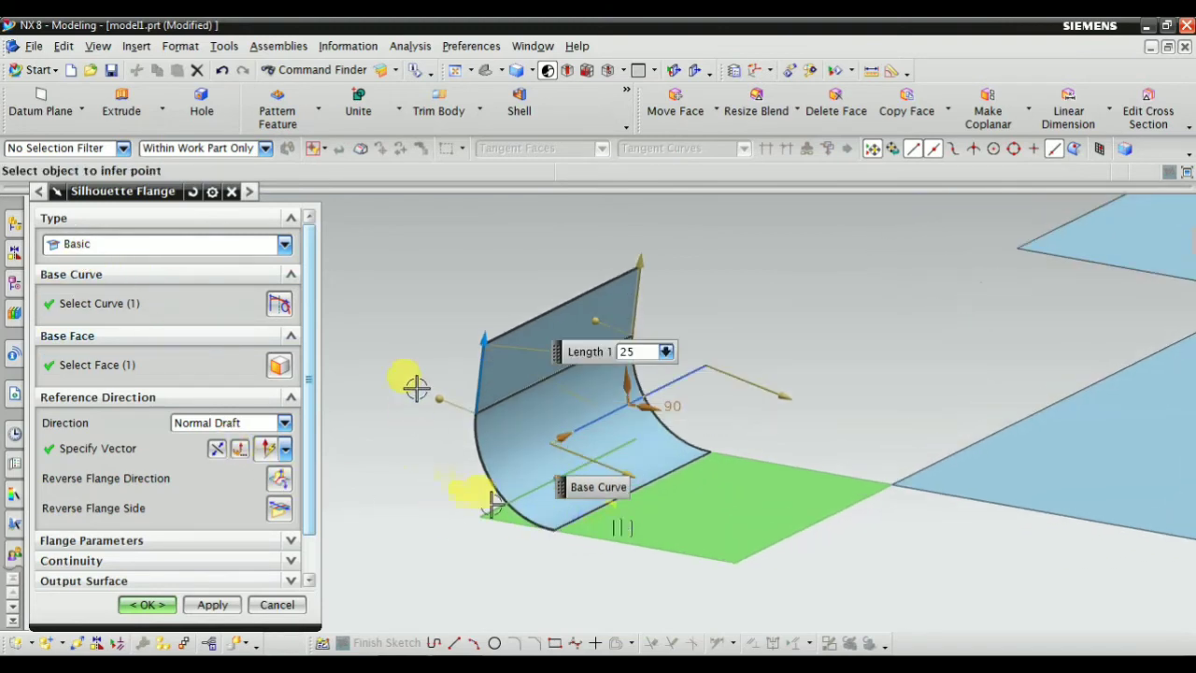
click(506, 349)
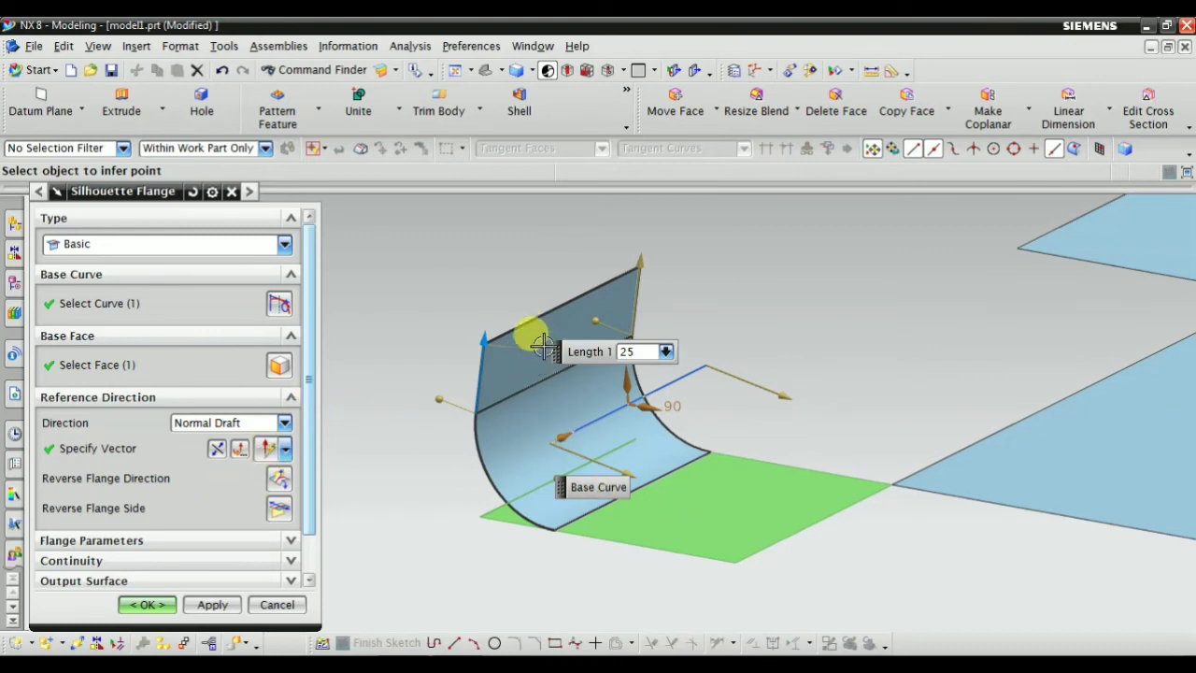
drag(306, 370, 315, 432)
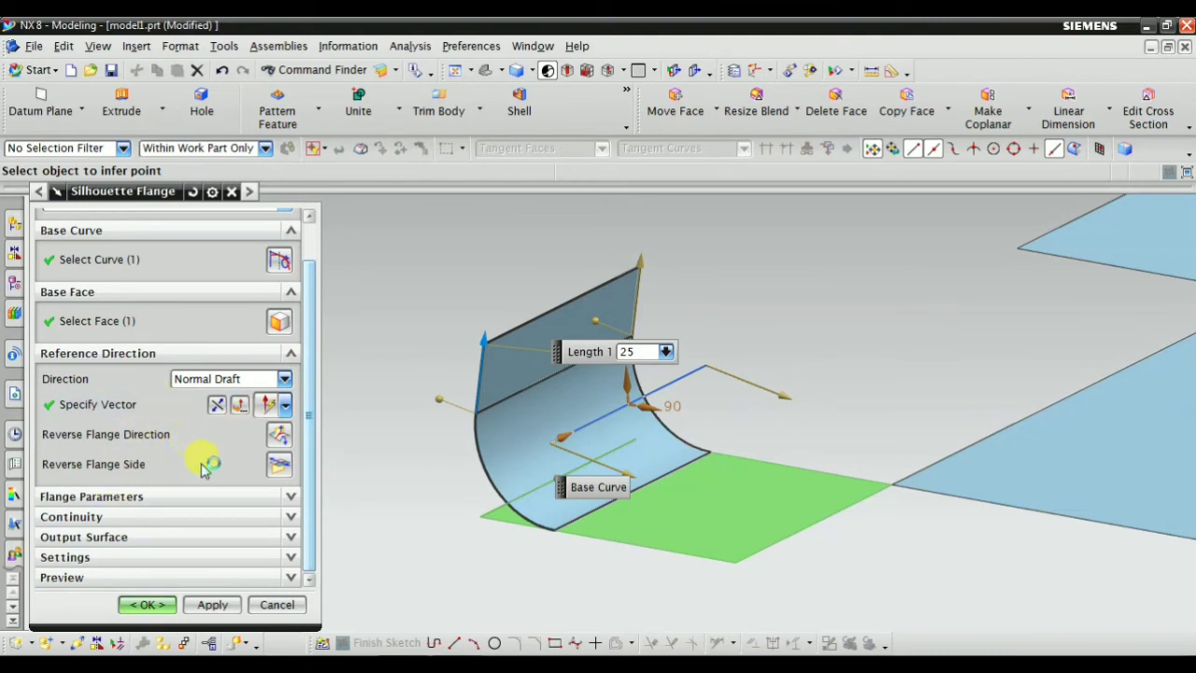
Toggle Reverse Flange Side, Reverse Flange Direction and the reference direction until the flange stands upright
click(271, 465)
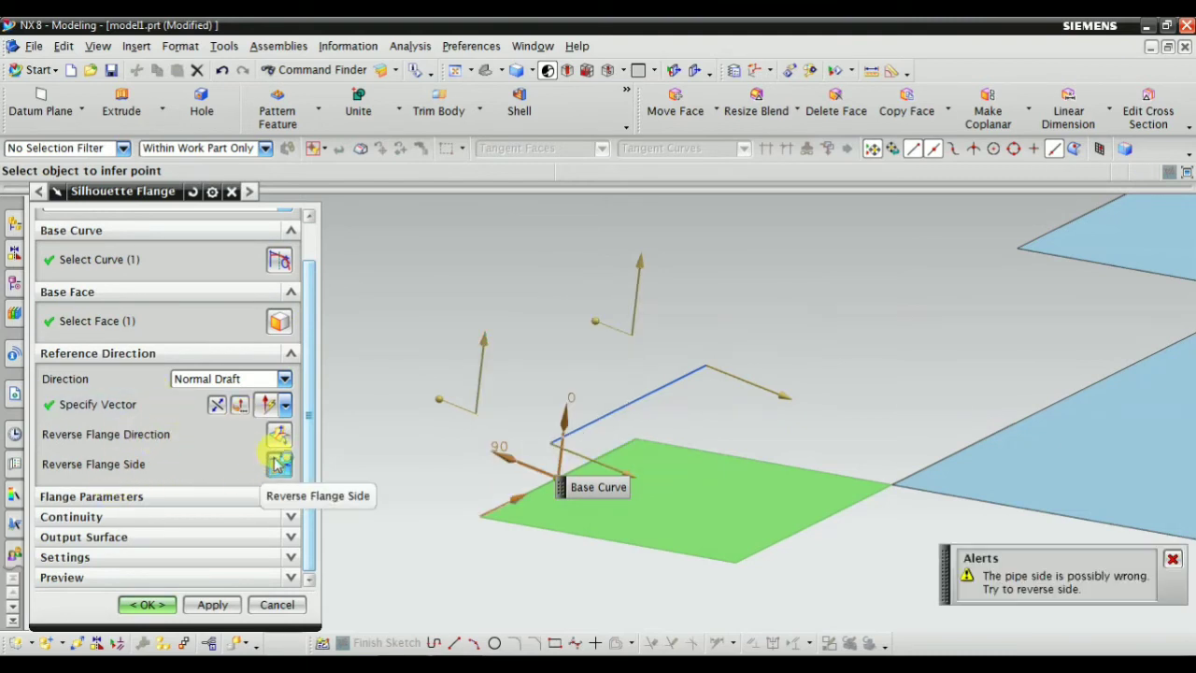
click(281, 466)
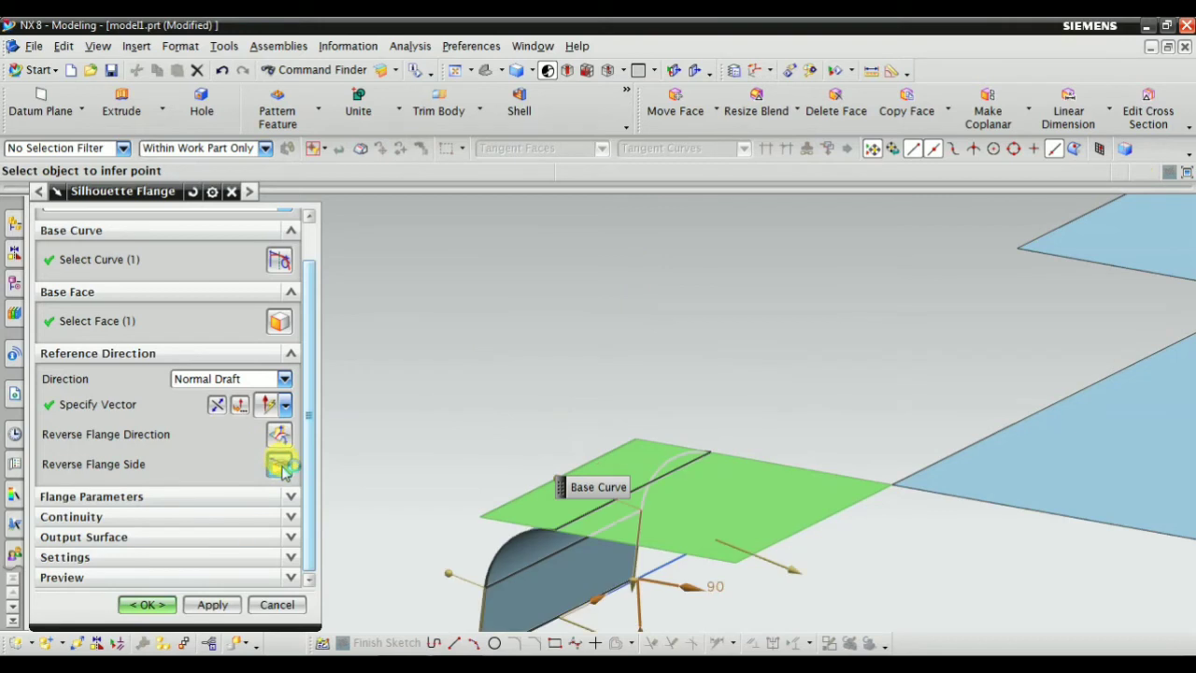
click(223, 408)
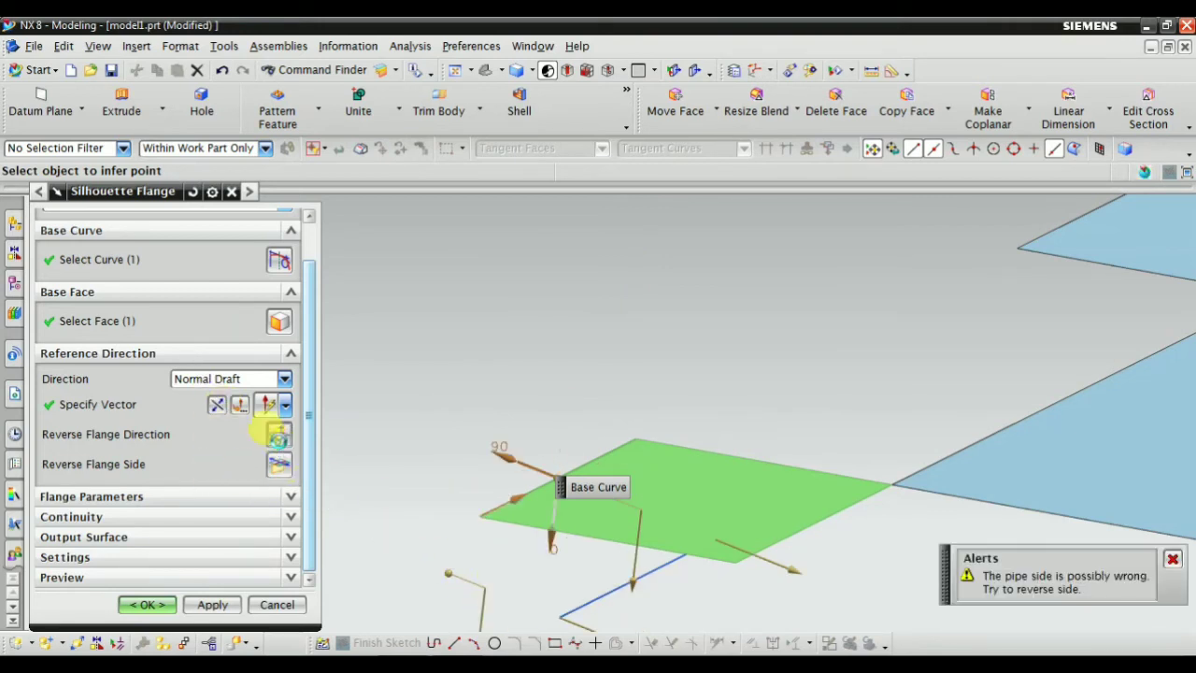
click(275, 467)
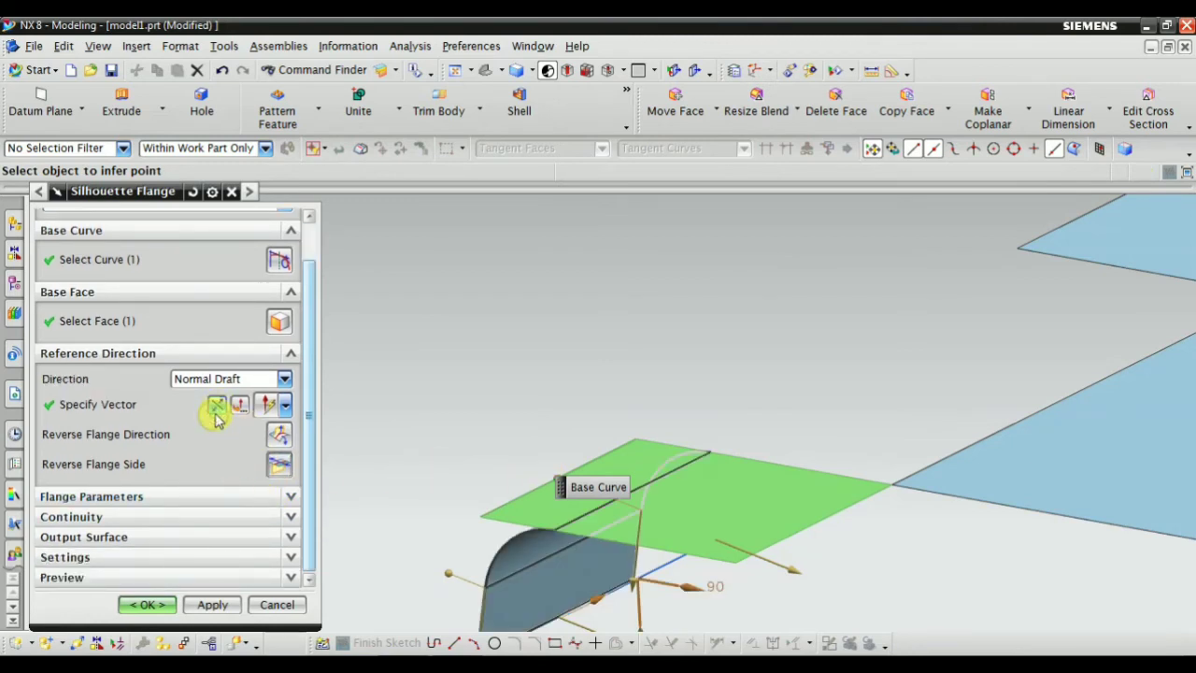
click(215, 414)
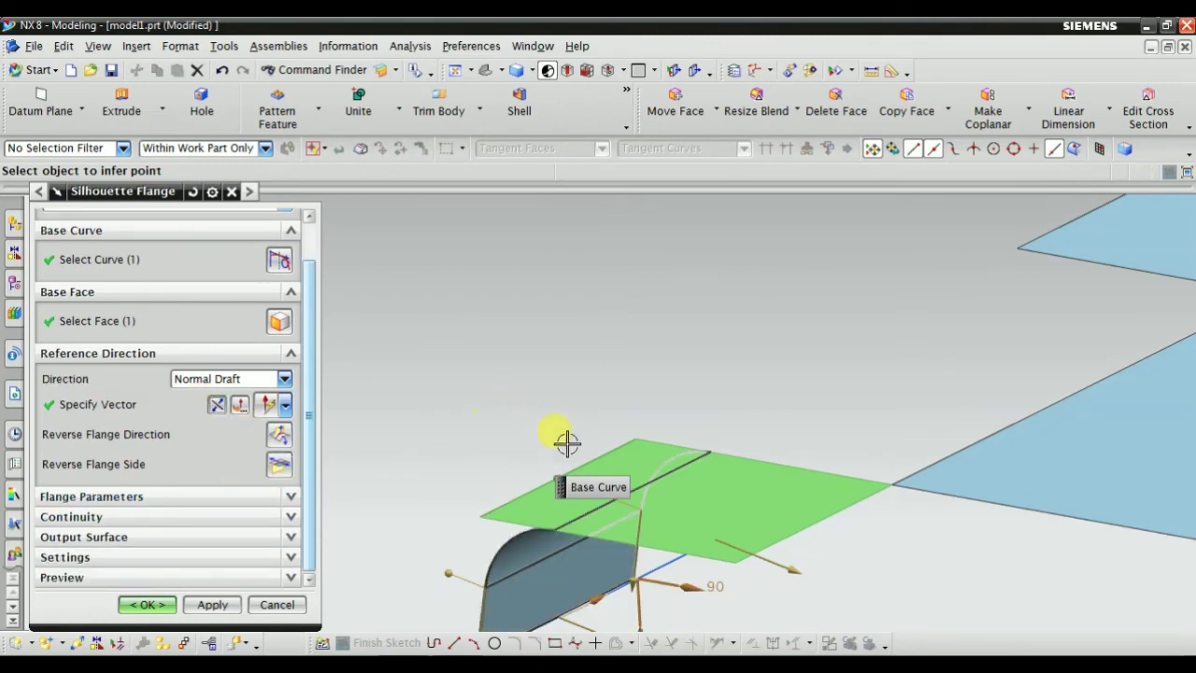
mouse_move(568, 445)
middle_down()
mouse_move(651, 408)
mouse_move(606, 387)
mouse_move(489, 414)
mouse_move(528, 424)
mouse_move(486, 439)
middle_up()
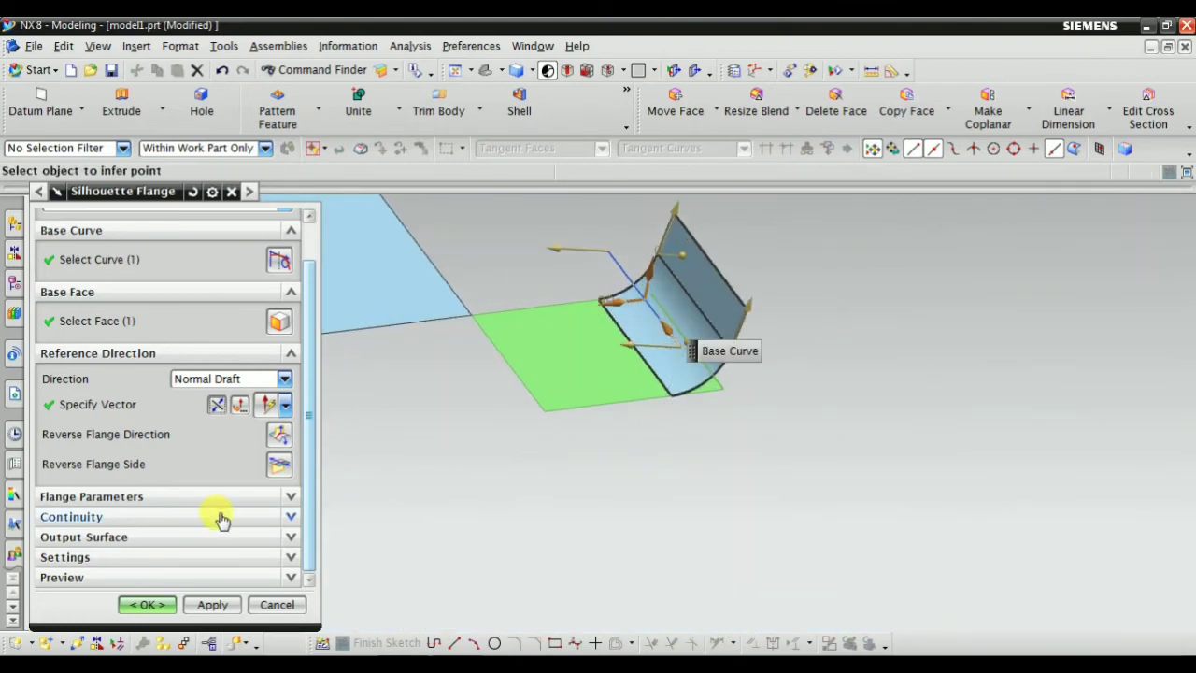
Expand Flange Parameters, tilt the flange angle, and set the length transition to Linear
click(176, 501)
scroll(216, 499, up, 2)
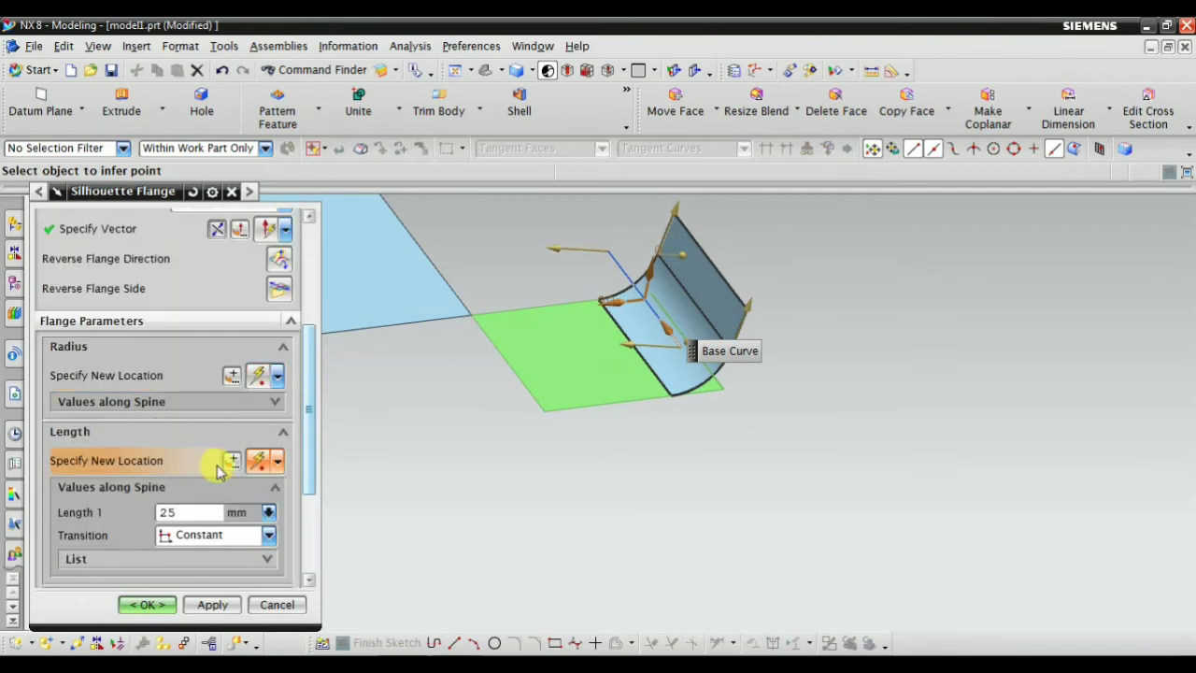
mouse_move(481, 516)
middle_down()
mouse_move(542, 491)
mouse_move(574, 427)
mouse_move(502, 476)
mouse_move(783, 486)
middle_up()
mouse_move(777, 467)
mouse_down()
mouse_move(780, 426)
mouse_move(767, 412)
mouse_move(806, 456)
mouse_move(907, 448)
mouse_up()
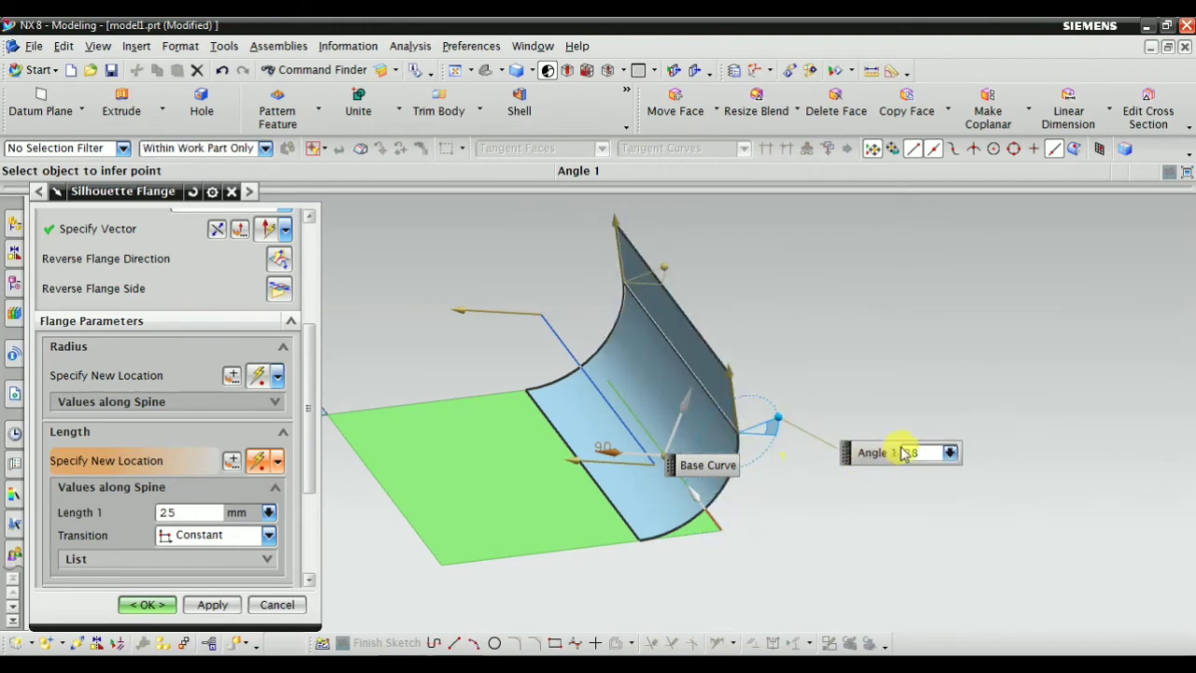
scroll(907, 449, down, 3)
scroll(288, 503, down, 3)
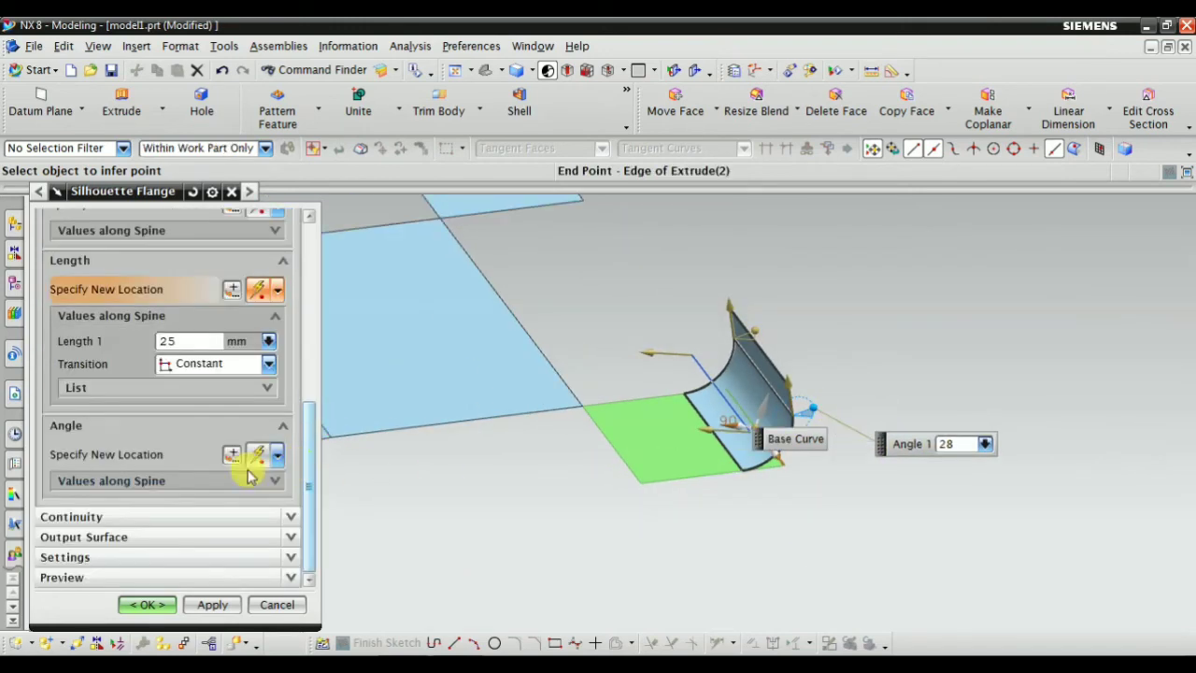
click(215, 364)
click(182, 398)
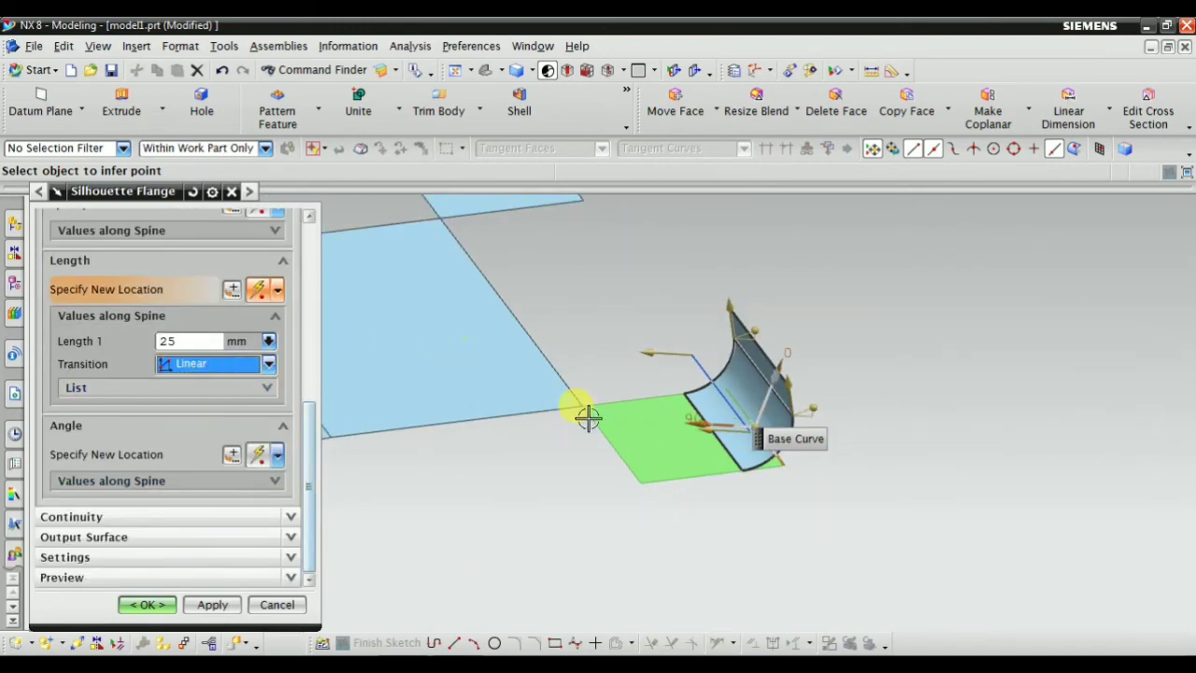
Set the length list to 65 at the start and 9 at the end, with Angle 1 of 28
click(159, 389)
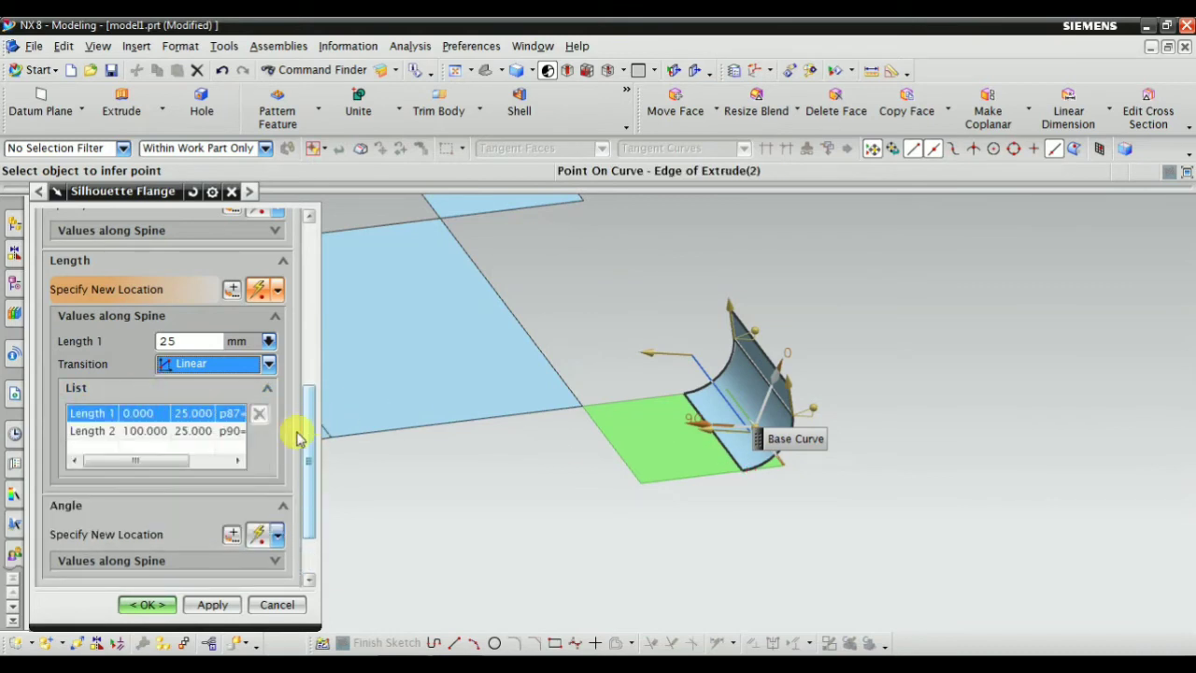
click(198, 434)
click(201, 413)
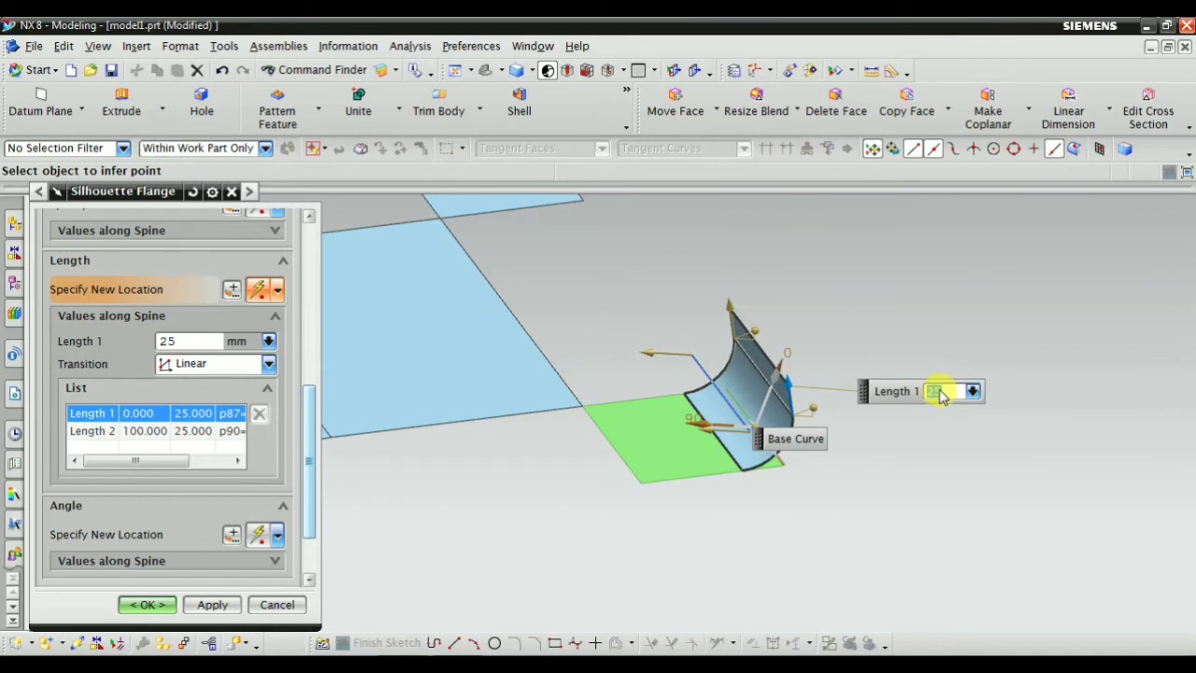
key(Return)
text(0)
text(12)
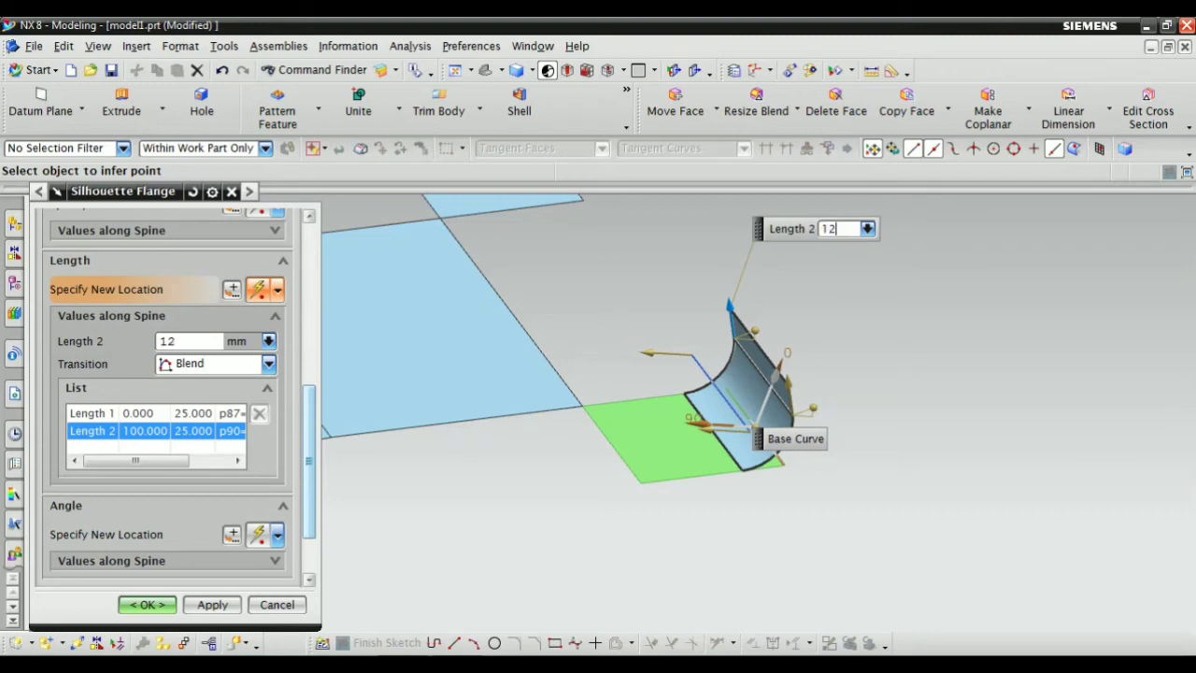
key(Return)
mouse_move(795, 439)
middle_down()
mouse_move(707, 326)
mouse_move(700, 310)
mouse_move(726, 327)
mouse_move(701, 283)
middle_up()
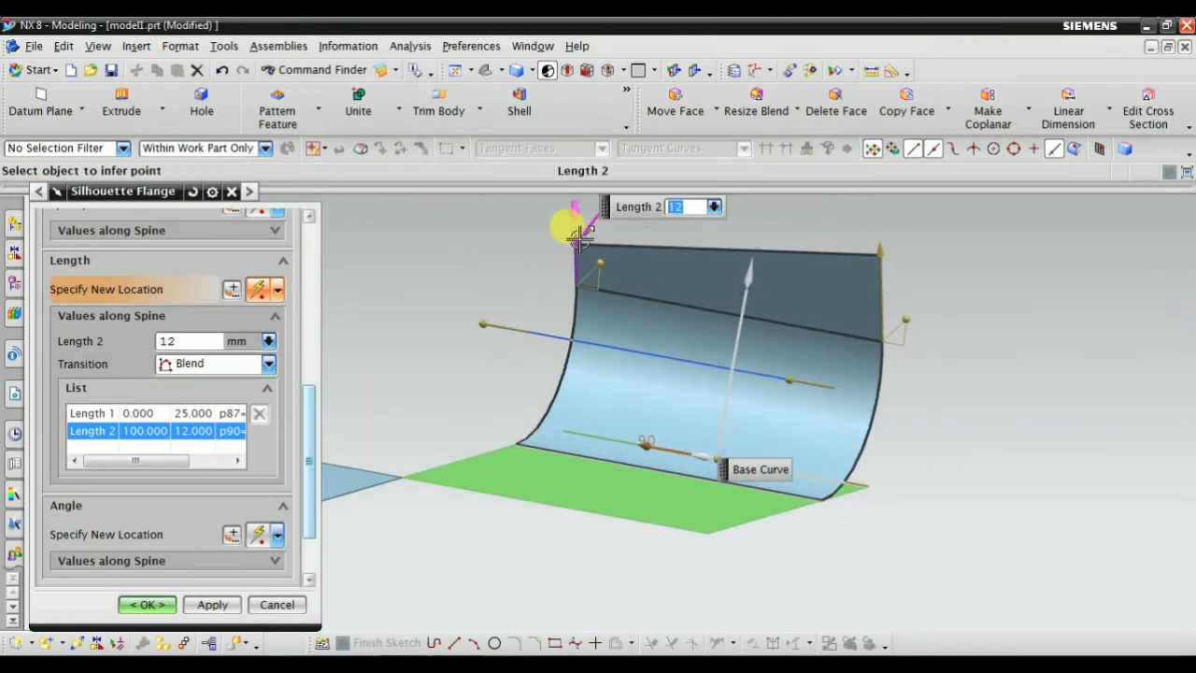
mouse_move(579, 236)
mouse_down()
mouse_move(574, 268)
mouse_move(574, 246)
mouse_up()
scroll(762, 319, down, 3)
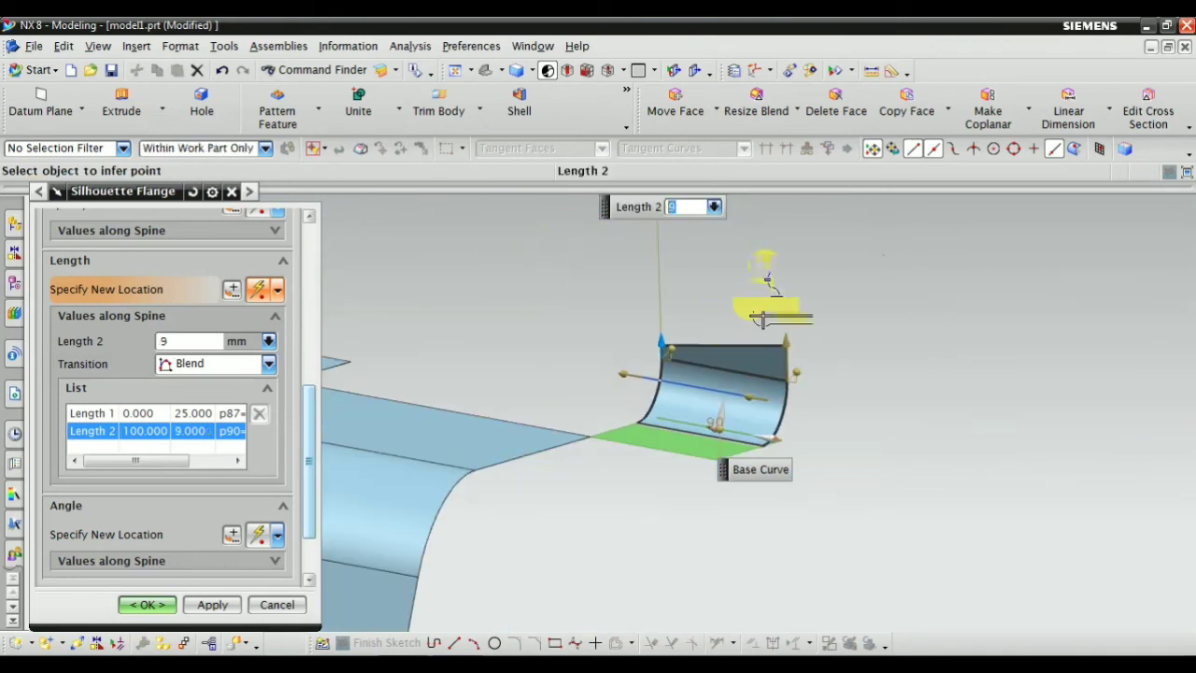
mouse_move(769, 342)
mouse_down()
mouse_move(769, 261)
mouse_move(778, 286)
mouse_up()
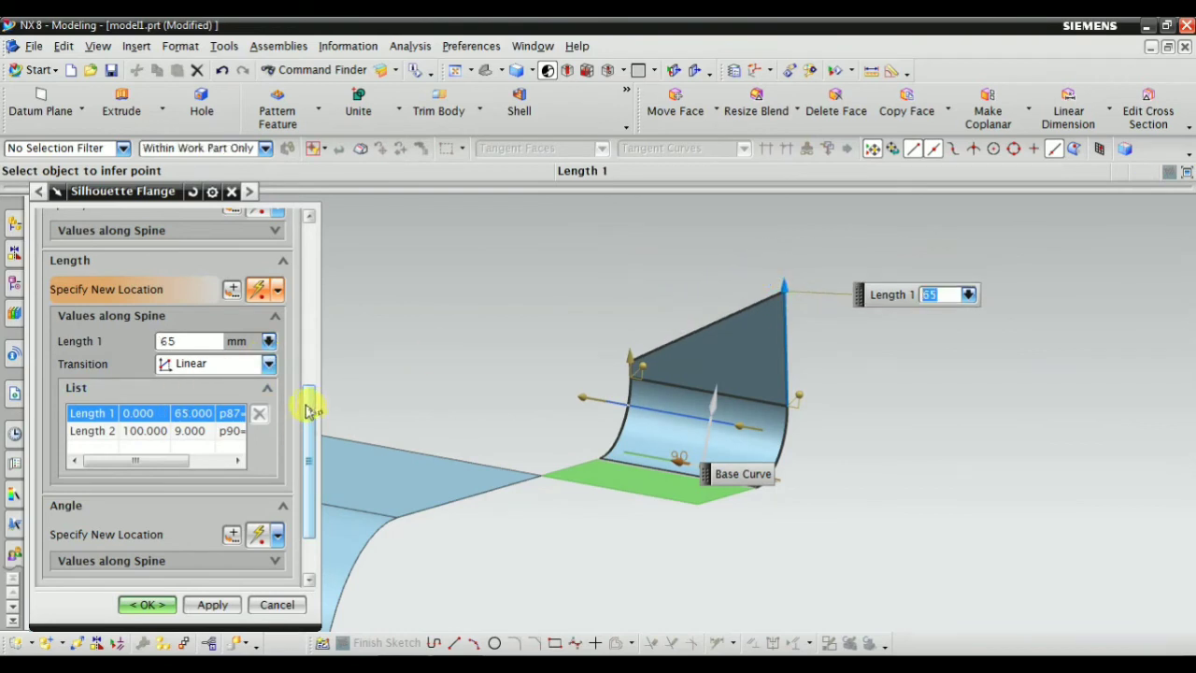
drag(309, 408, 317, 458)
click(150, 480)
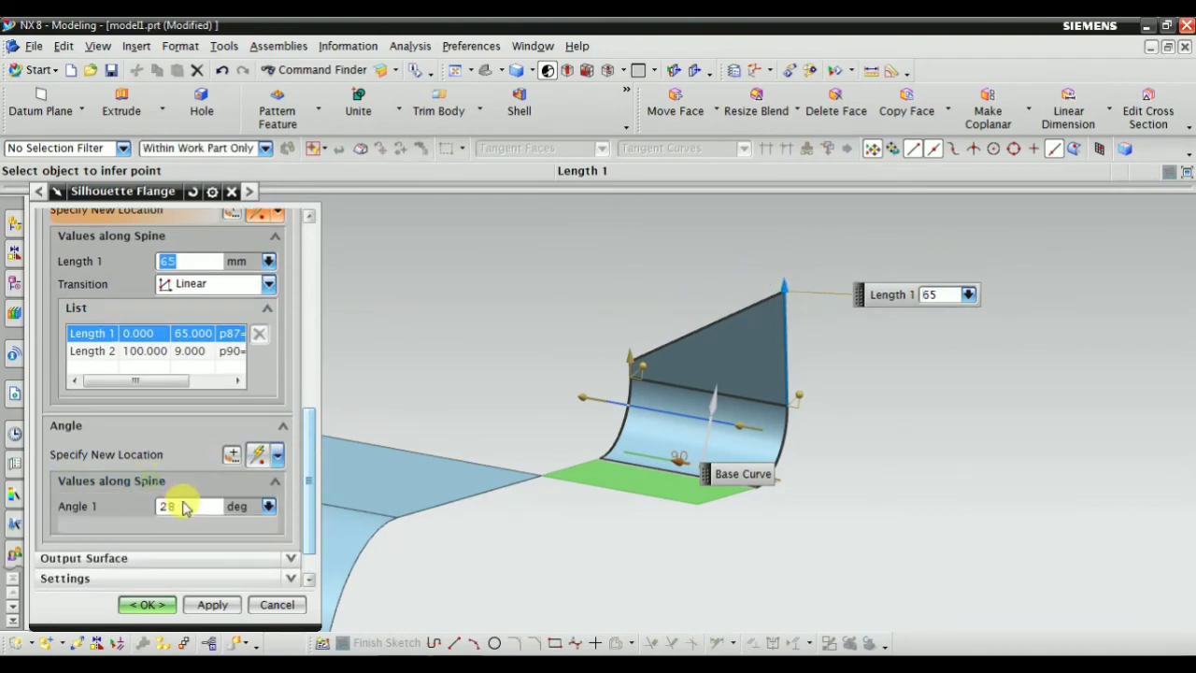
click(196, 454)
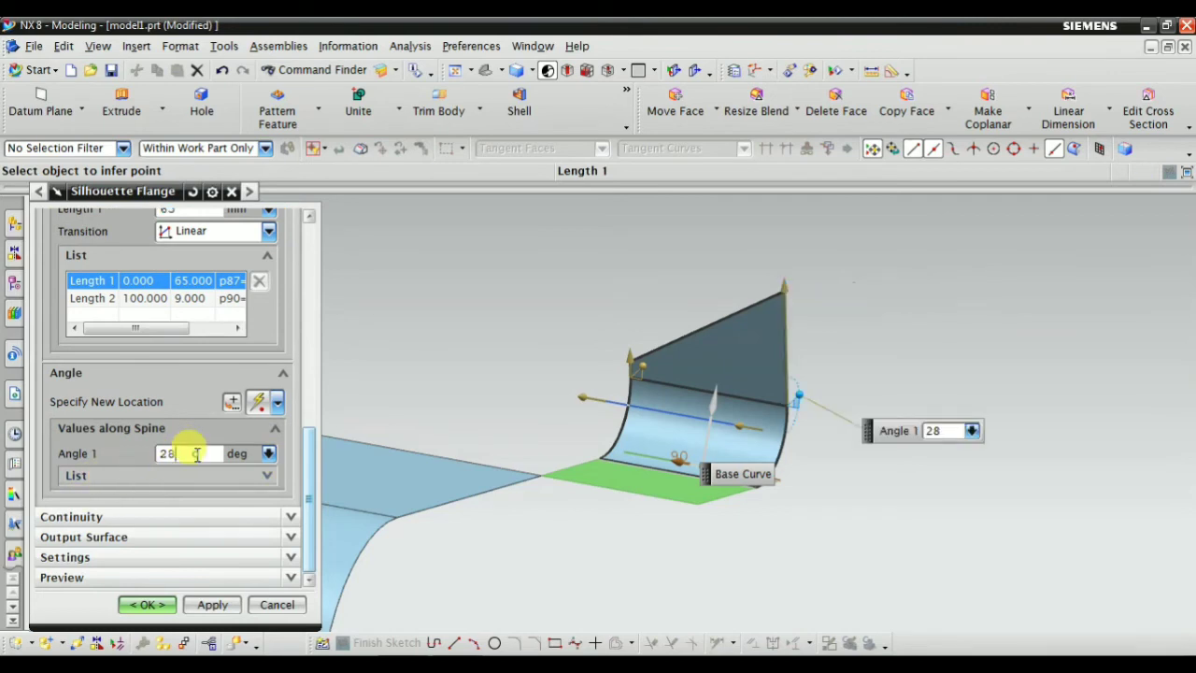
middle_drag(619, 534, 604, 545)
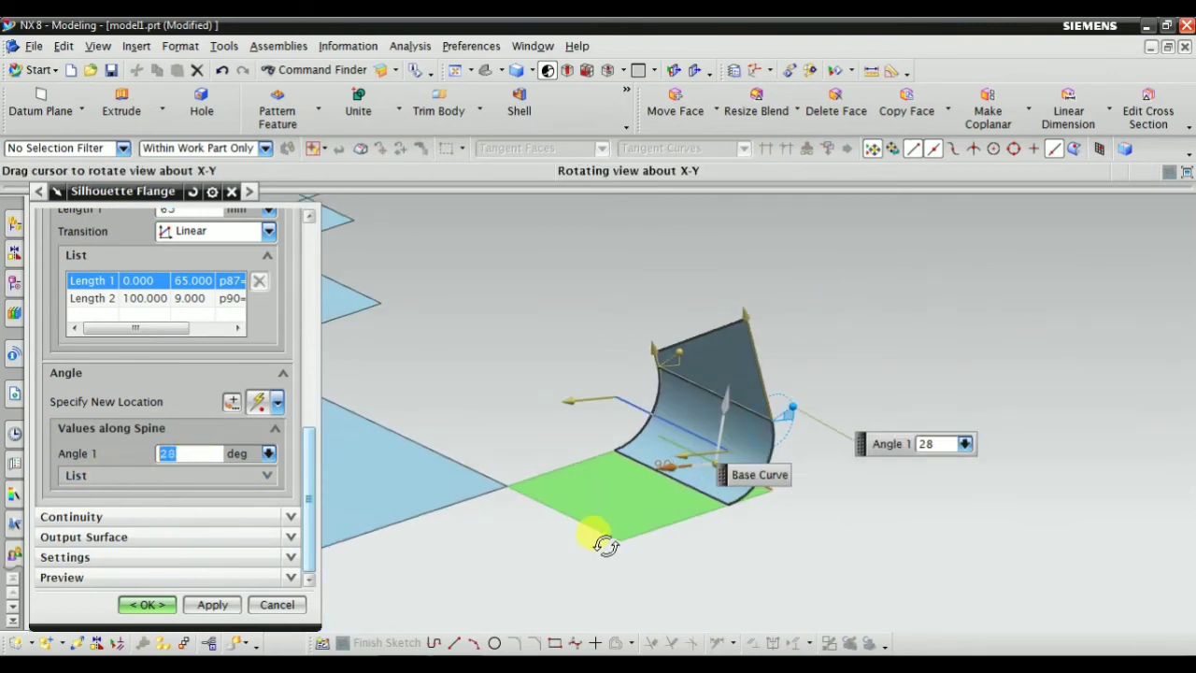
Set the flange-and-pipe continuity lead-in to 2
click(131, 516)
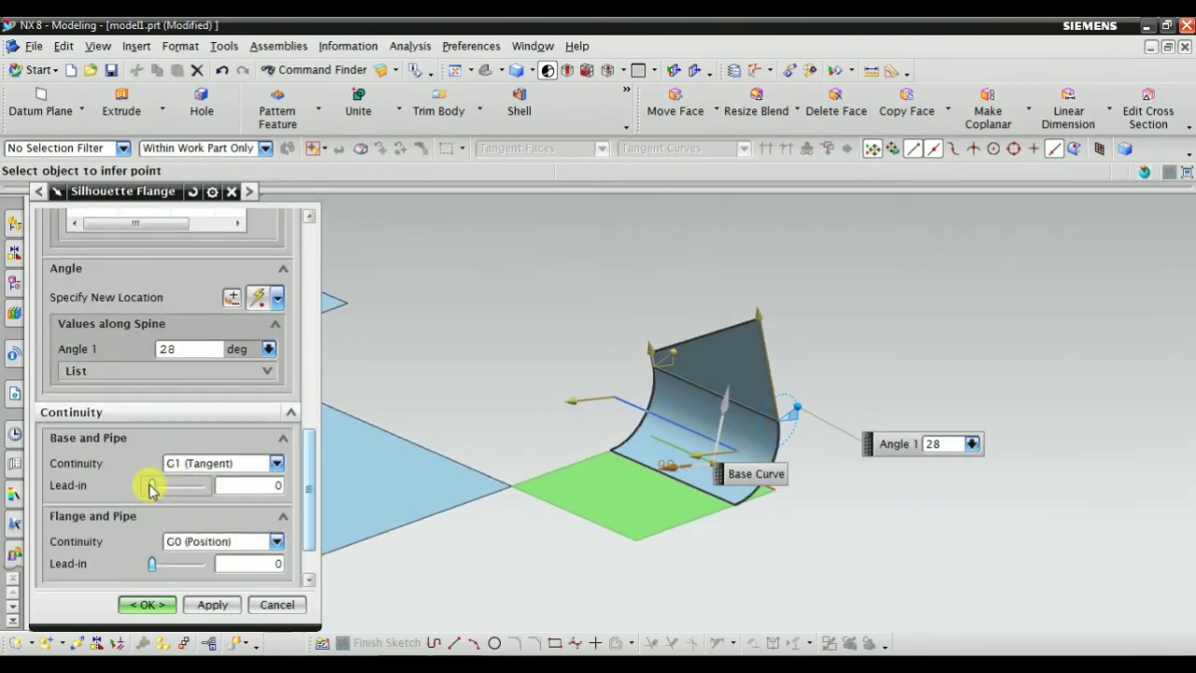
click(152, 488)
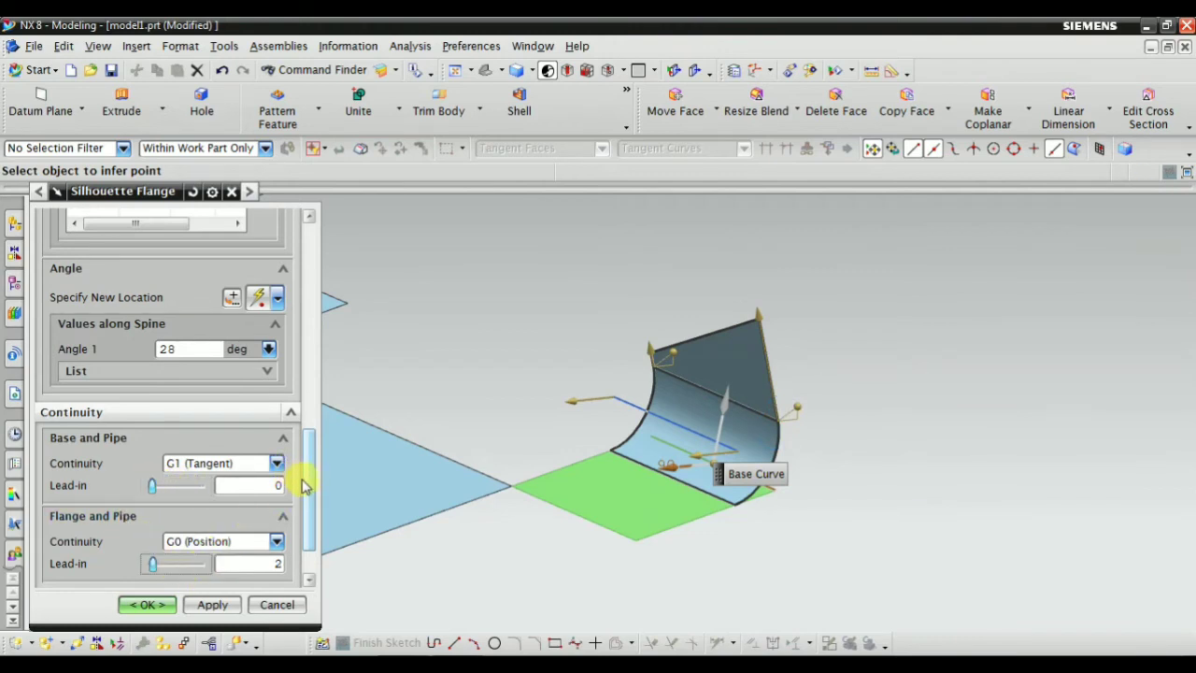
scroll(305, 509, down, 1)
Preview Pipe Only and Flange Only output, then set Output Surface to Blend and Flange
click(166, 540)
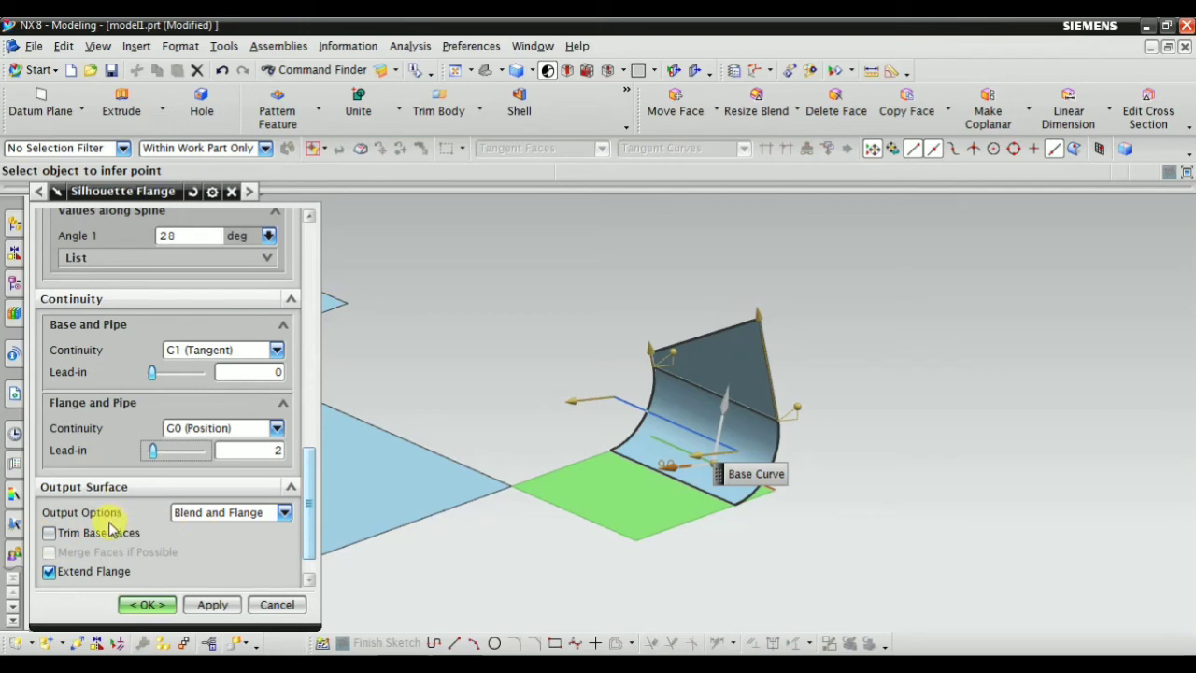
click(210, 517)
click(217, 547)
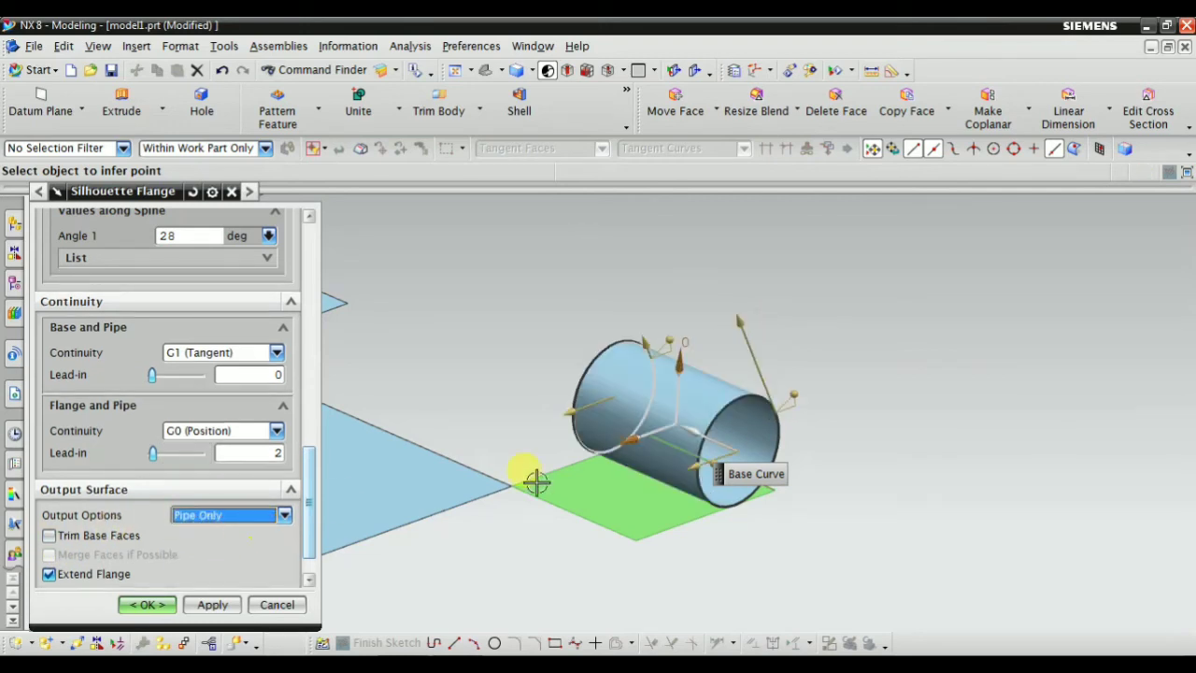
mouse_move(534, 480)
middle_down()
mouse_move(530, 514)
mouse_move(609, 497)
mouse_move(701, 401)
middle_up()
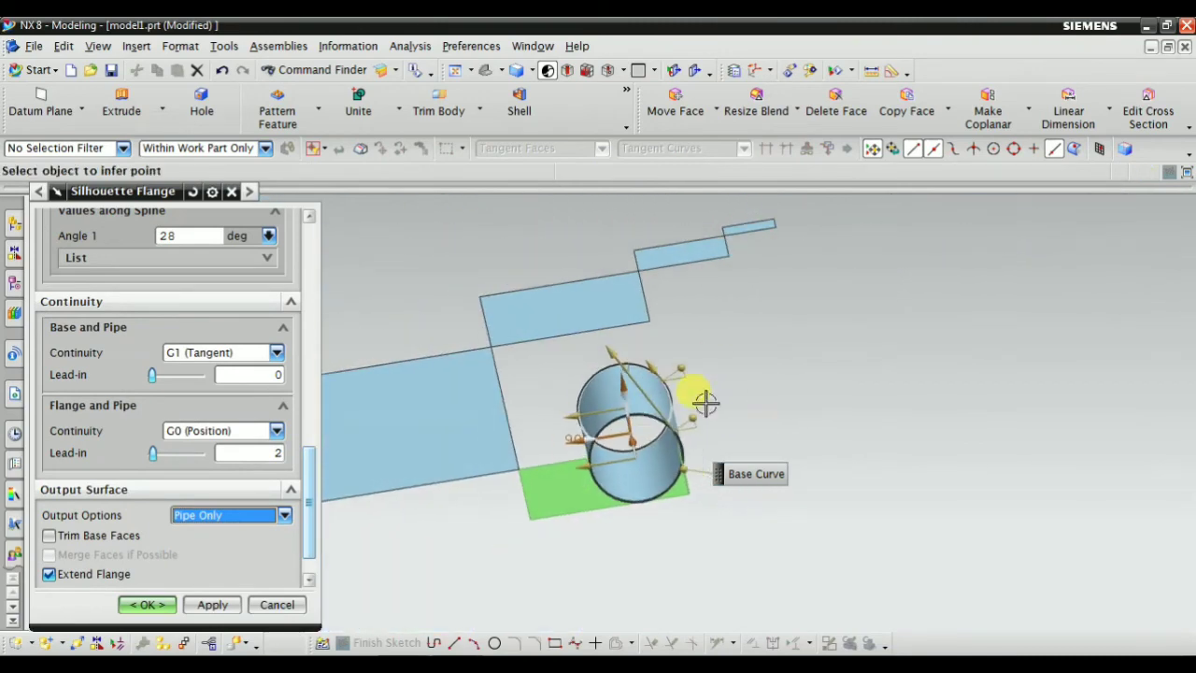
scroll(700, 401, up, 2)
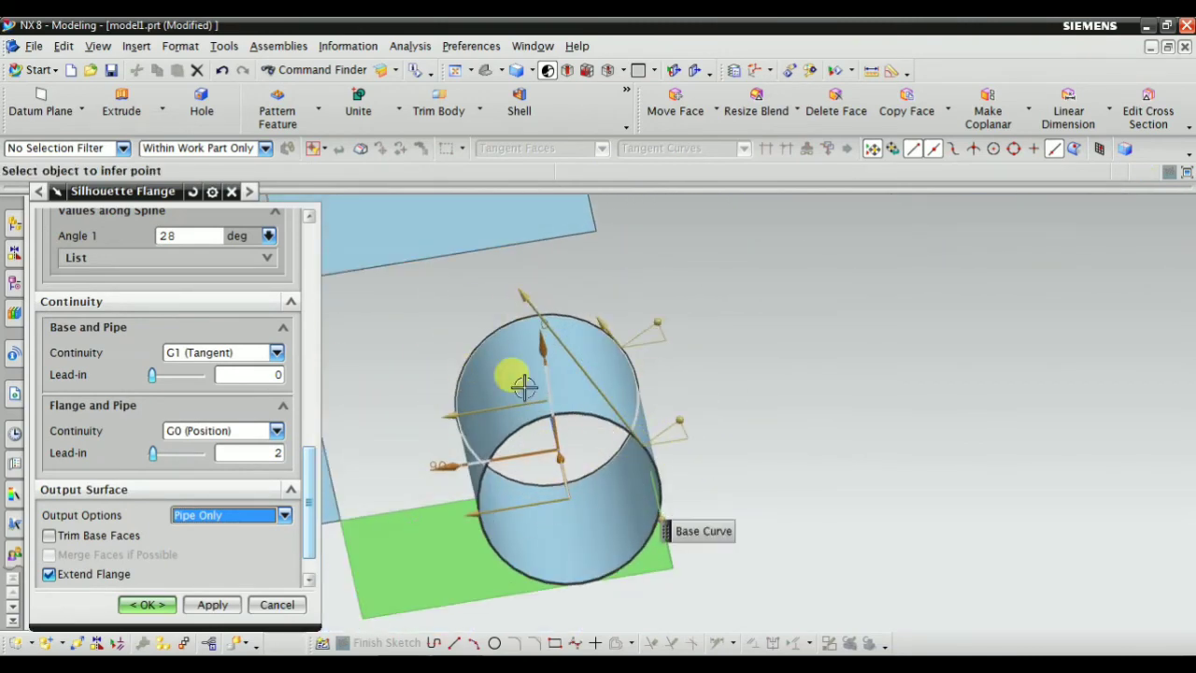
scroll(526, 383, down, 1)
click(215, 516)
click(214, 563)
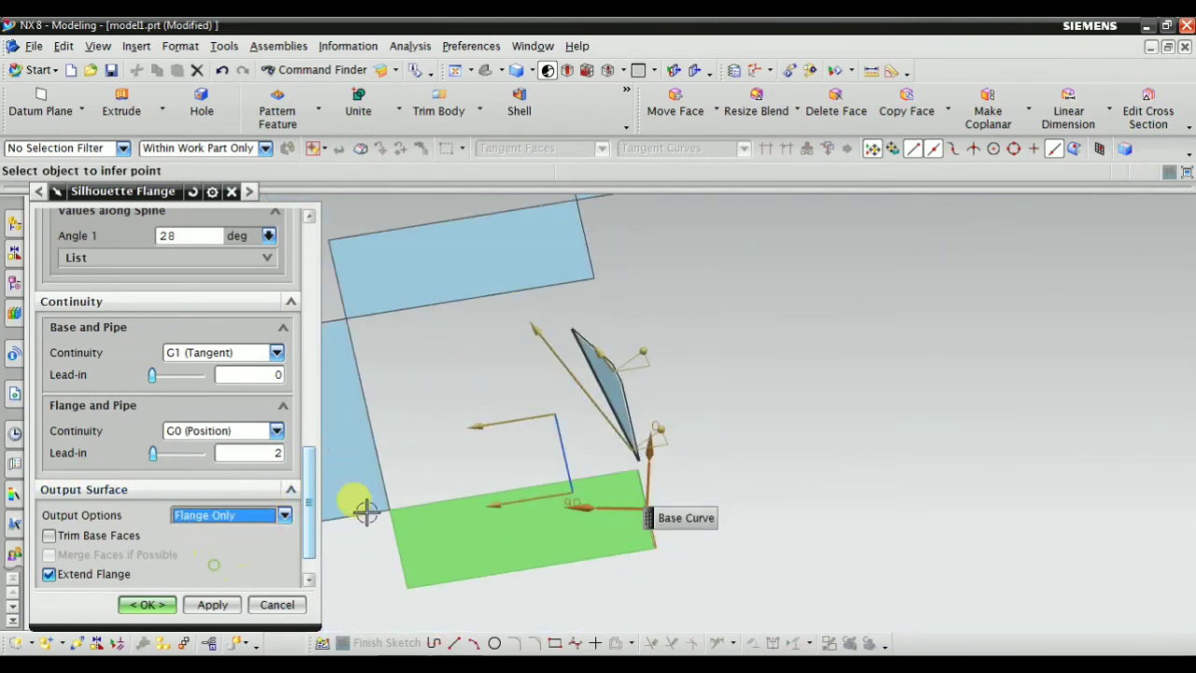
mouse_move(535, 507)
middle_down()
mouse_move(601, 476)
mouse_move(582, 480)
mouse_move(615, 420)
middle_up()
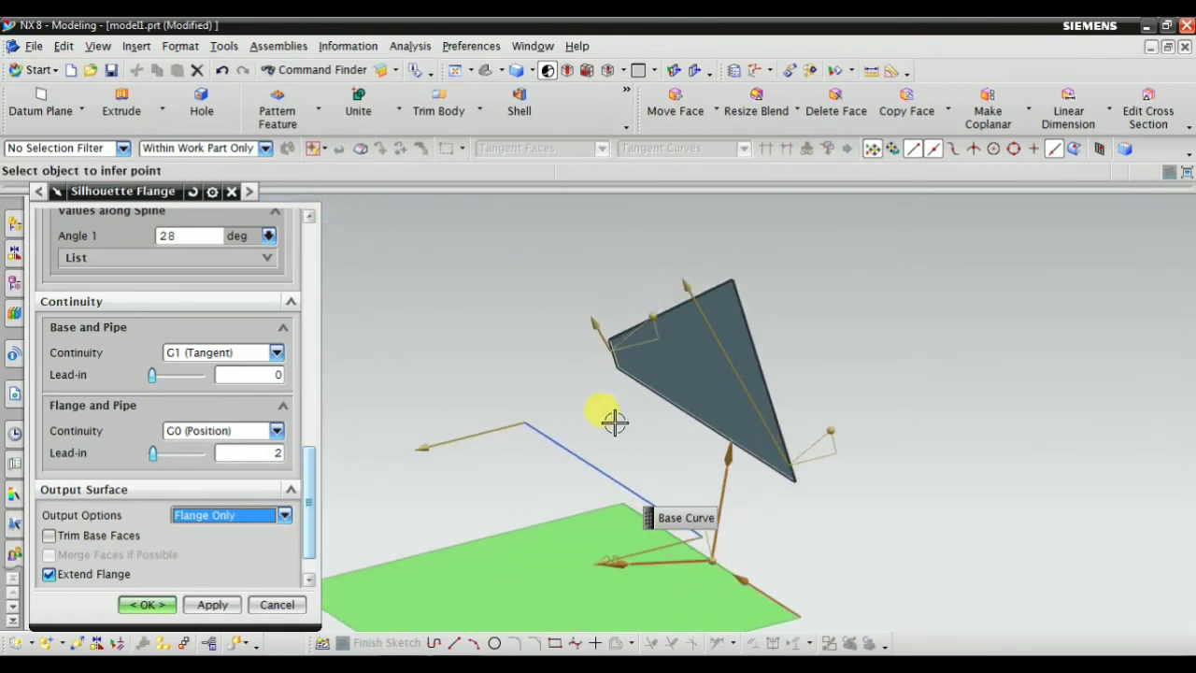
click(227, 515)
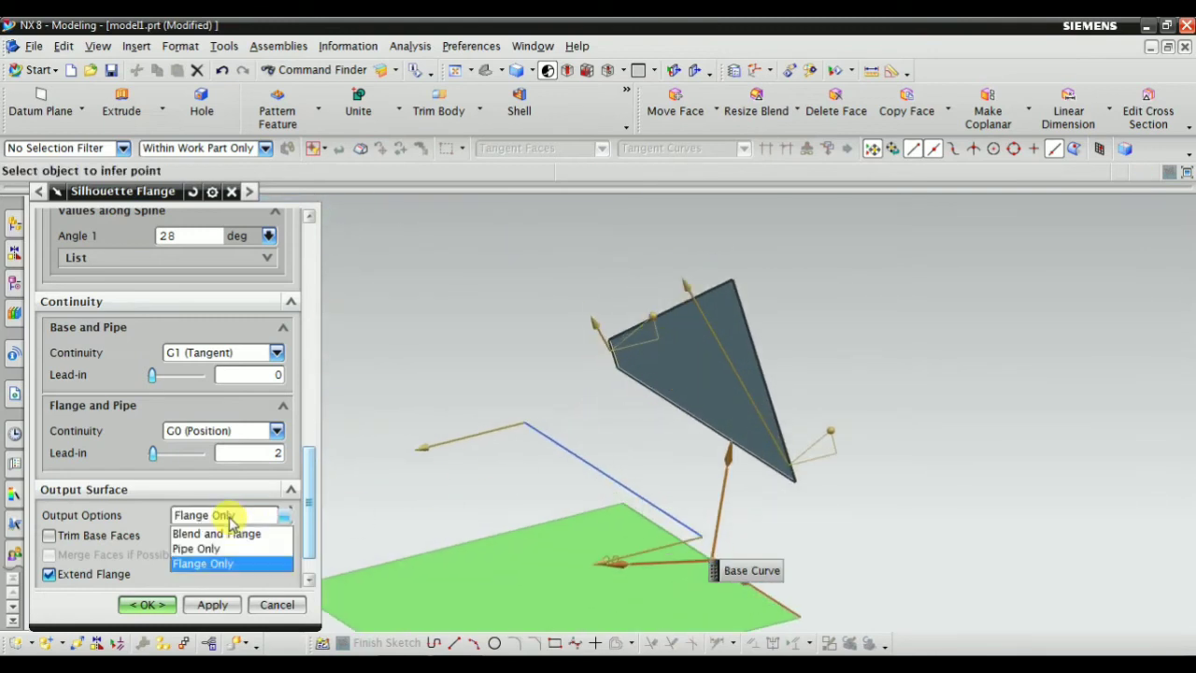
click(229, 532)
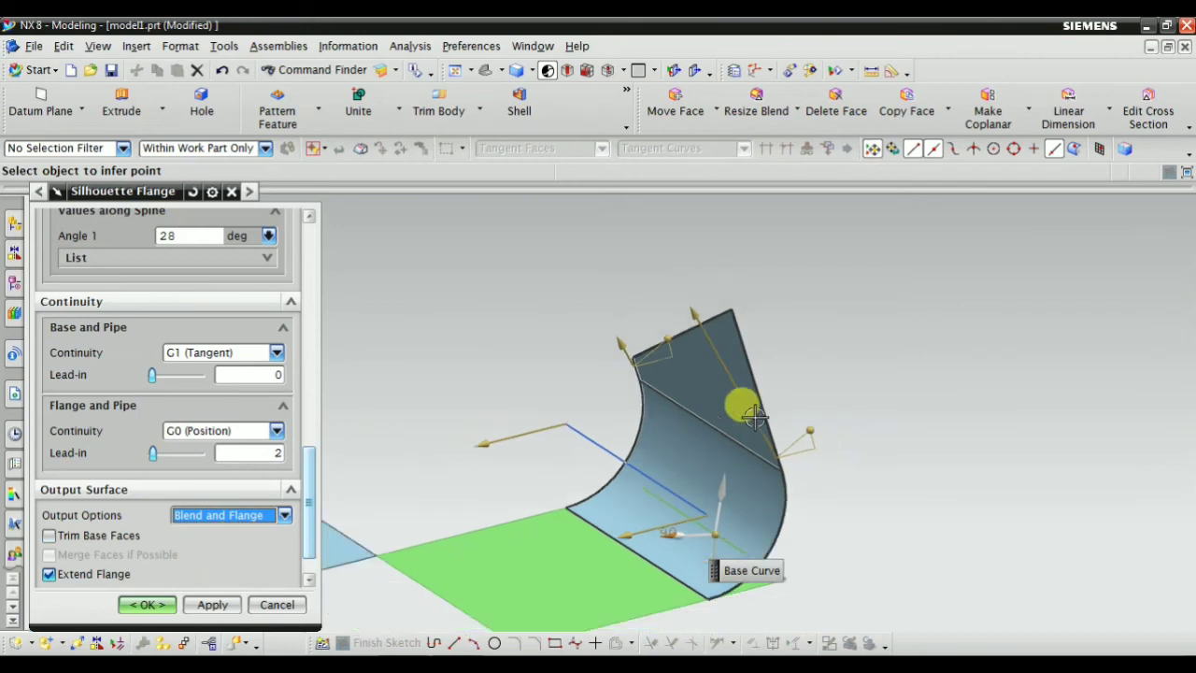
middle_drag(739, 405, 676, 382)
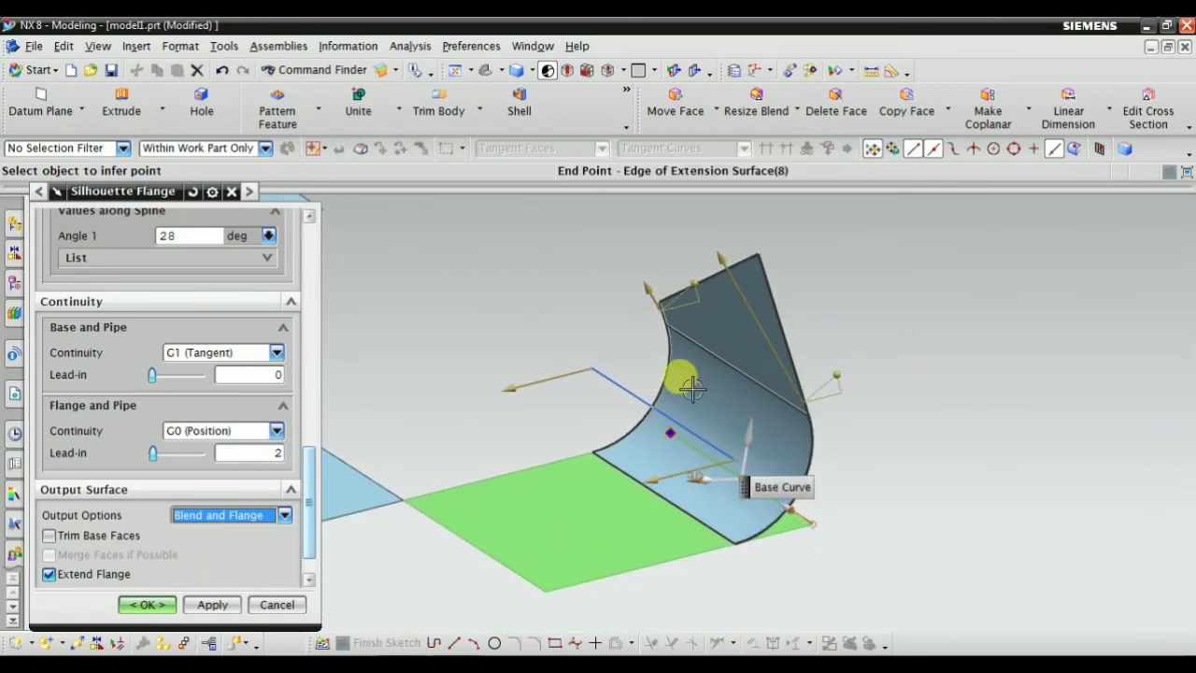
Turn on Trim Base Faces and inspect the trimmed base
click(91, 539)
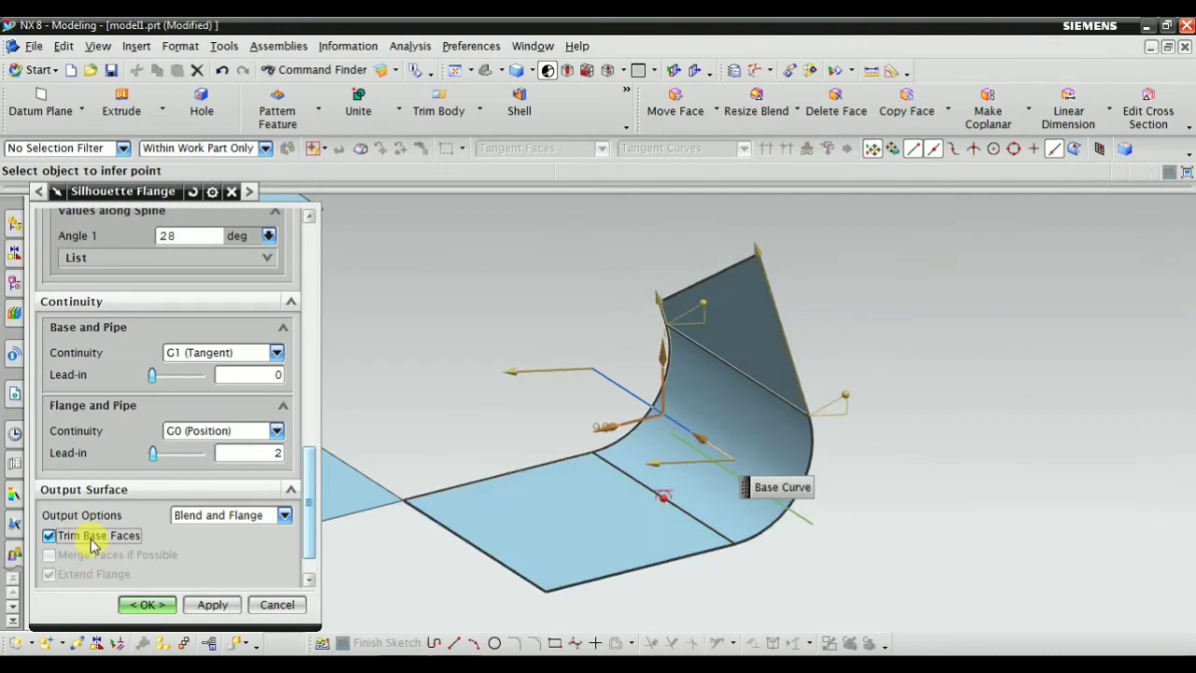
mouse_move(567, 538)
middle_down()
mouse_move(502, 459)
mouse_move(561, 355)
middle_up()
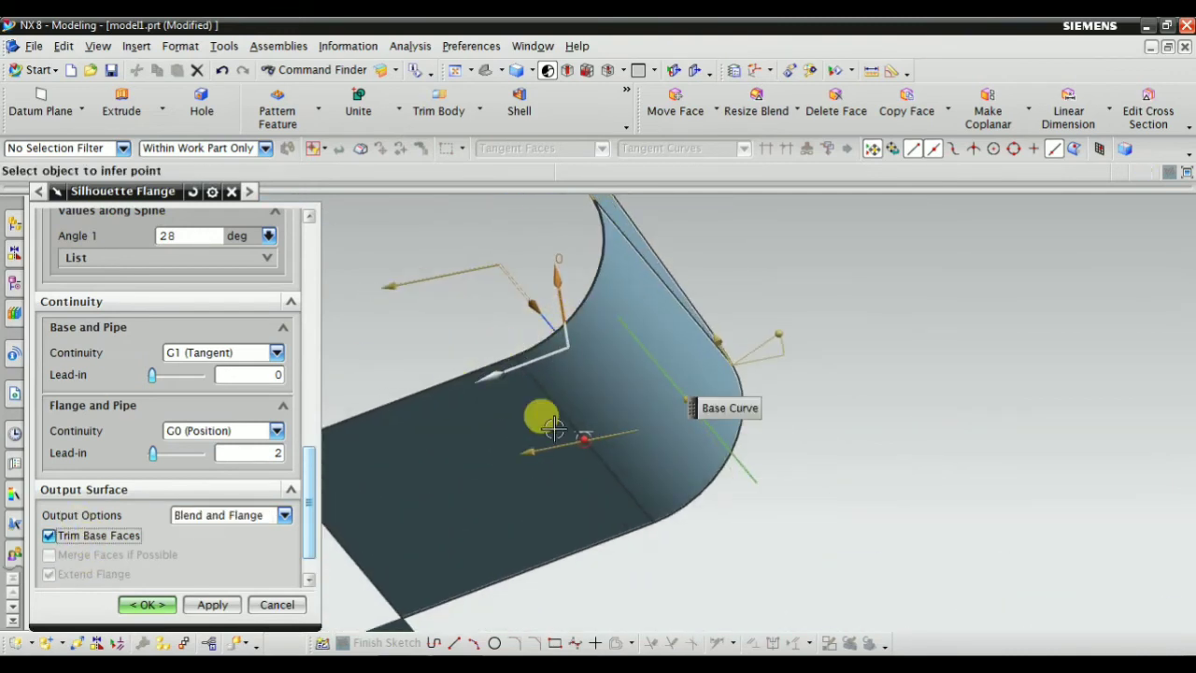
mouse_move(542, 420)
middle_down()
mouse_move(555, 480)
mouse_move(547, 427)
middle_up()
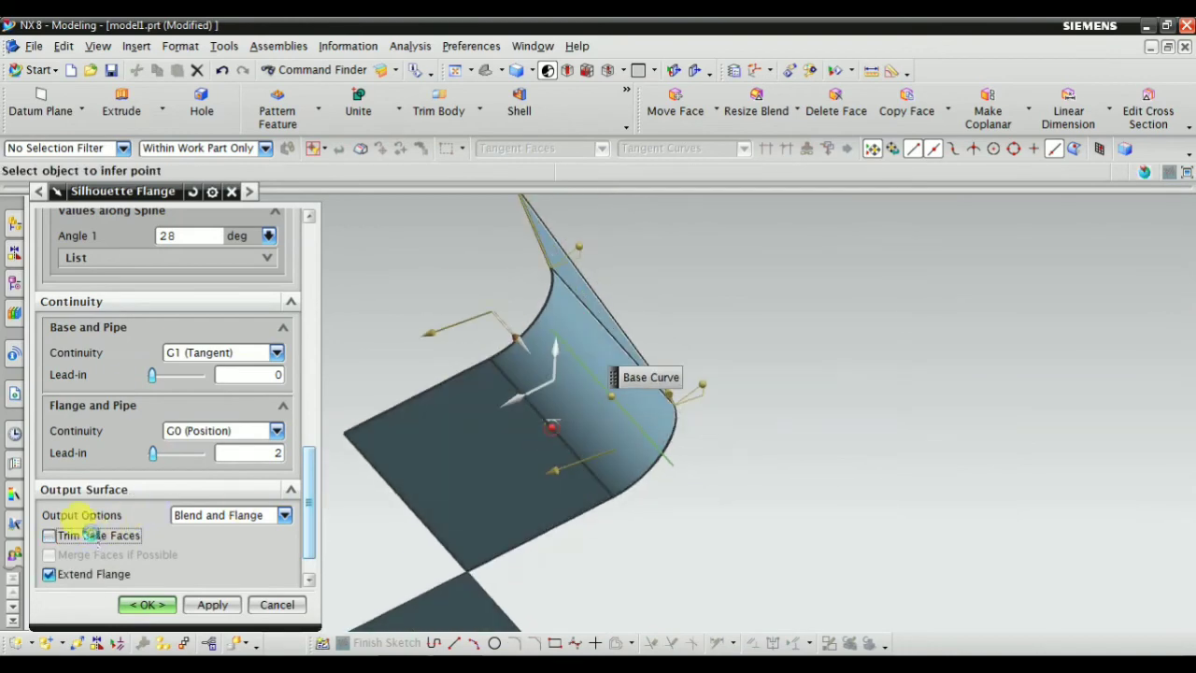
mouse_move(396, 552)
middle_down()
mouse_move(406, 613)
mouse_move(553, 299)
middle_up()
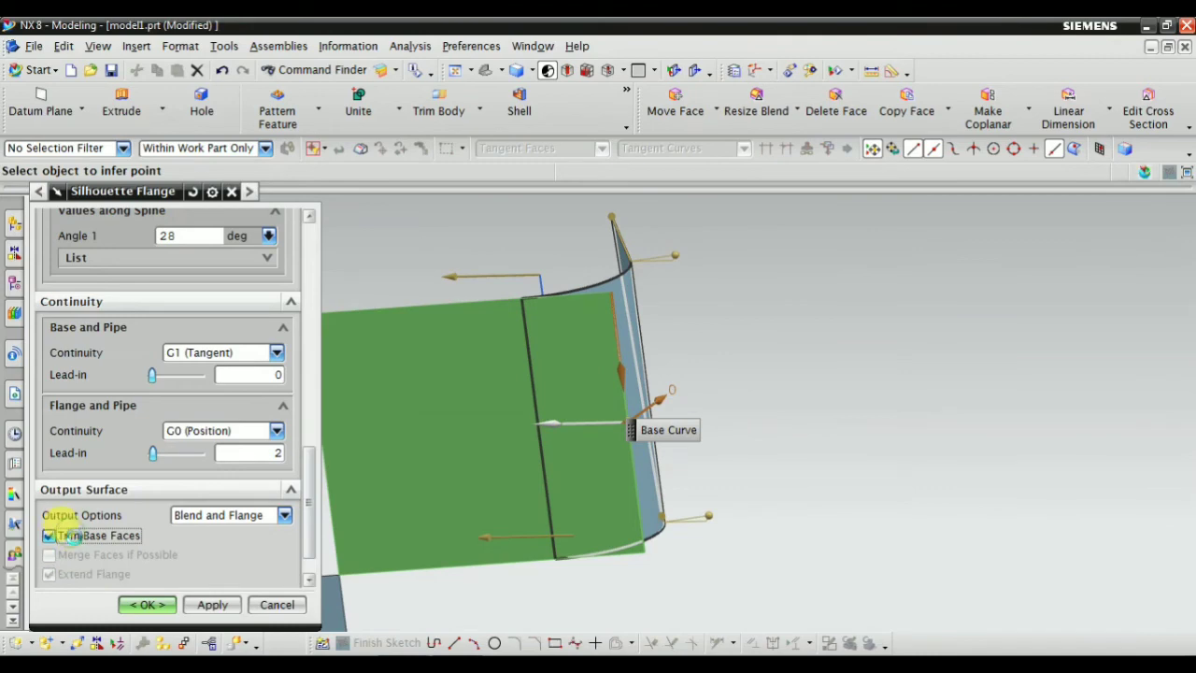
In Settings turn on Create Curves, leave Show Pipe off, and apply to create the flange
middle_drag(441, 453, 499, 567)
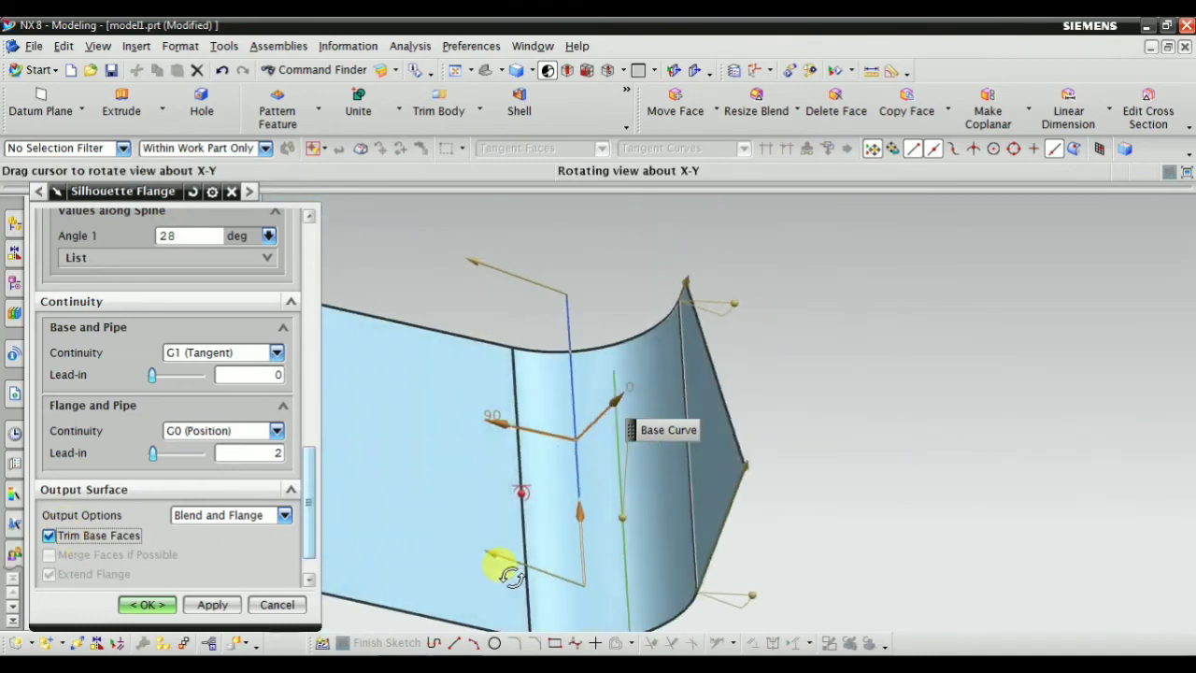
scroll(200, 584, down, 1)
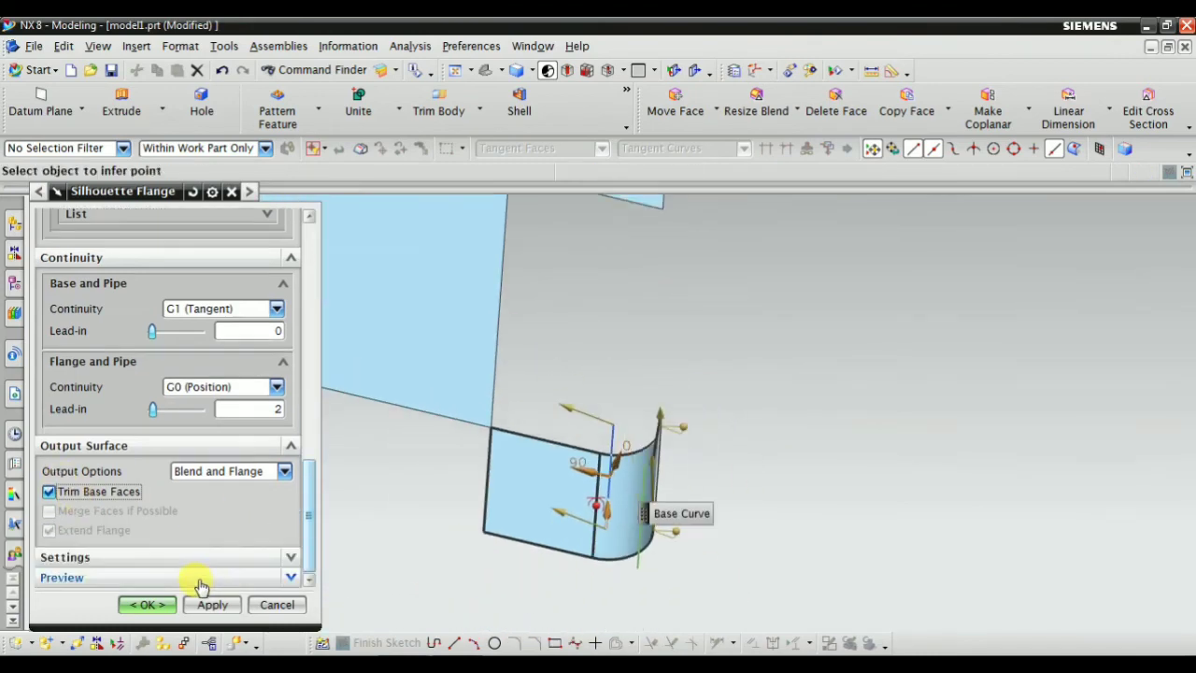
click(109, 561)
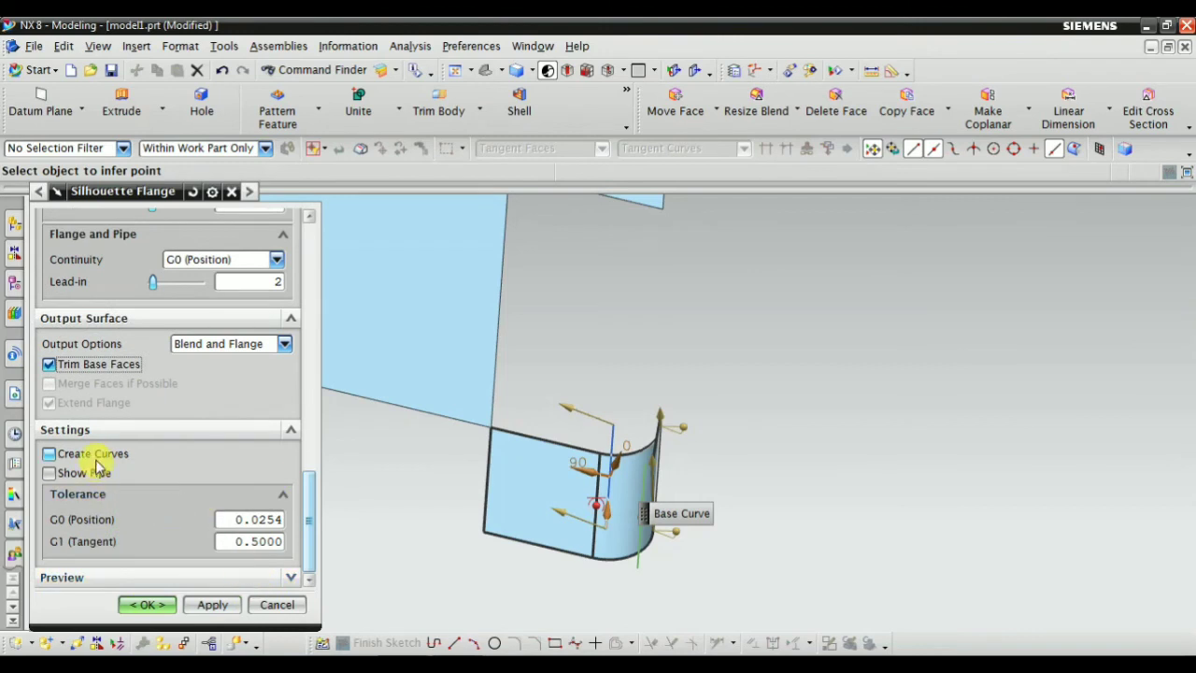
click(49, 473)
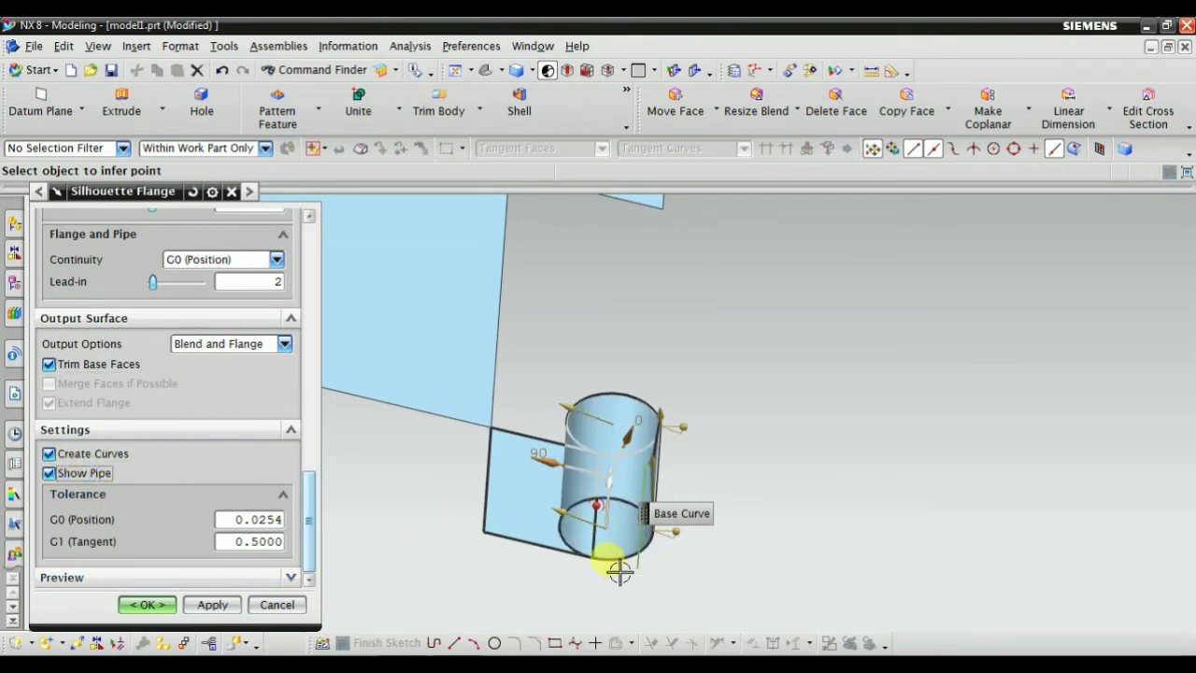
middle_drag(620, 571, 679, 531)
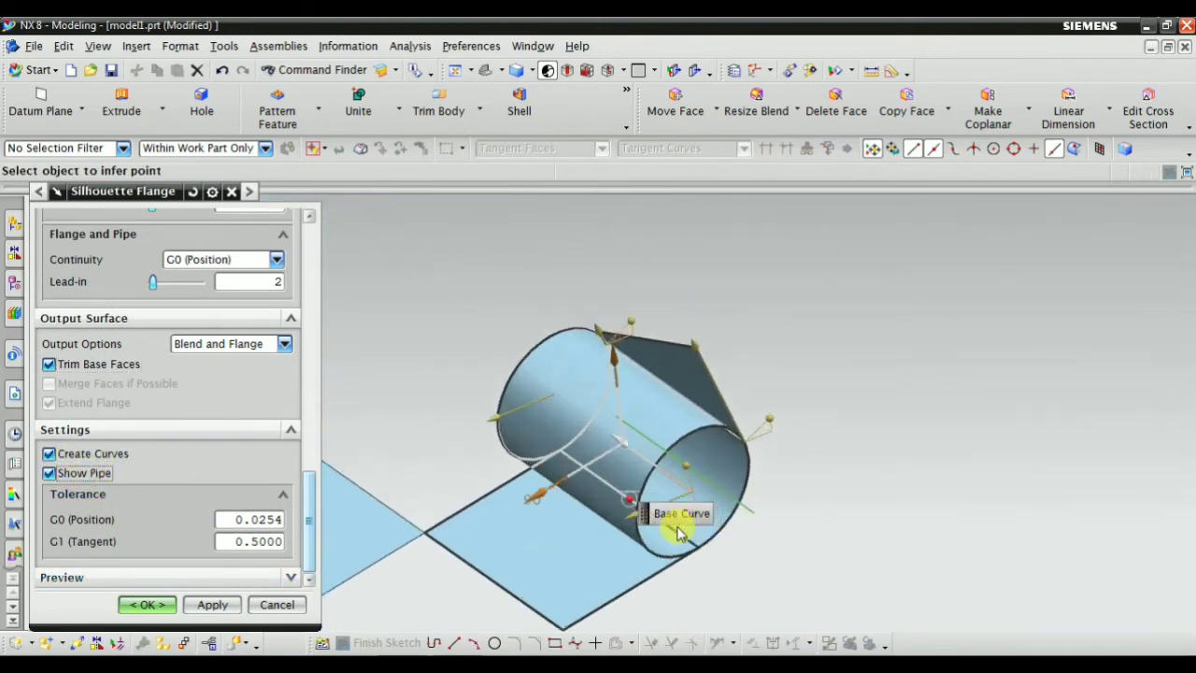
scroll(679, 531, up, 1)
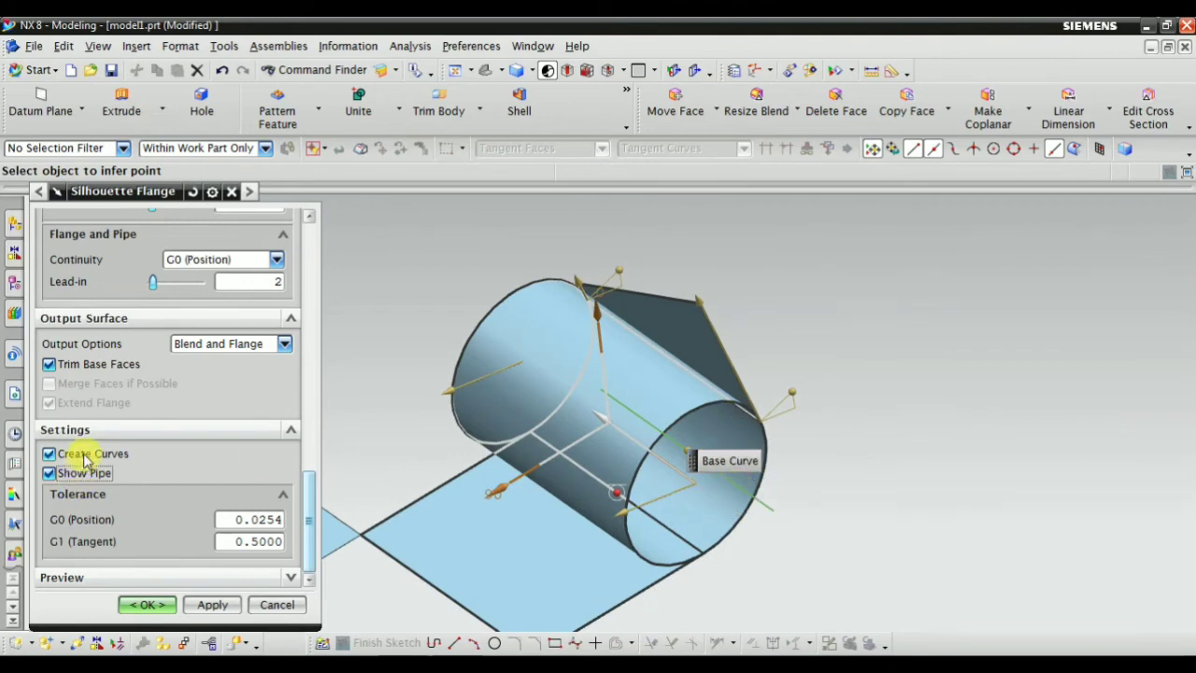
click(48, 453)
click(49, 473)
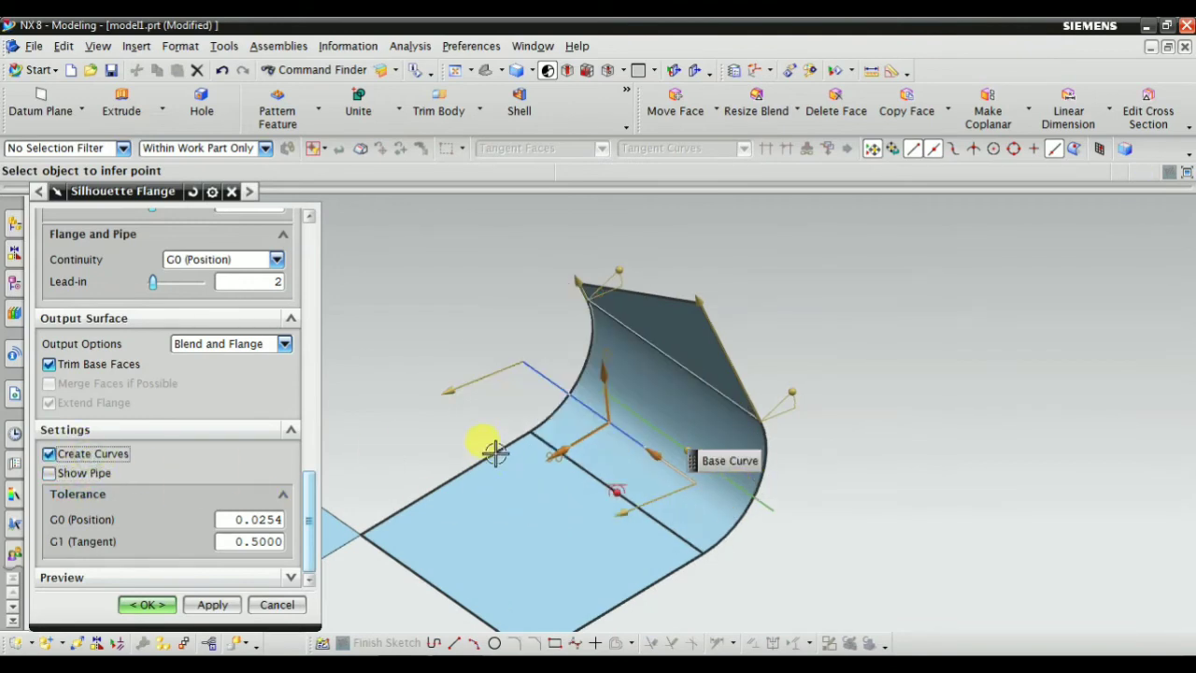
middle_drag(496, 451, 503, 408)
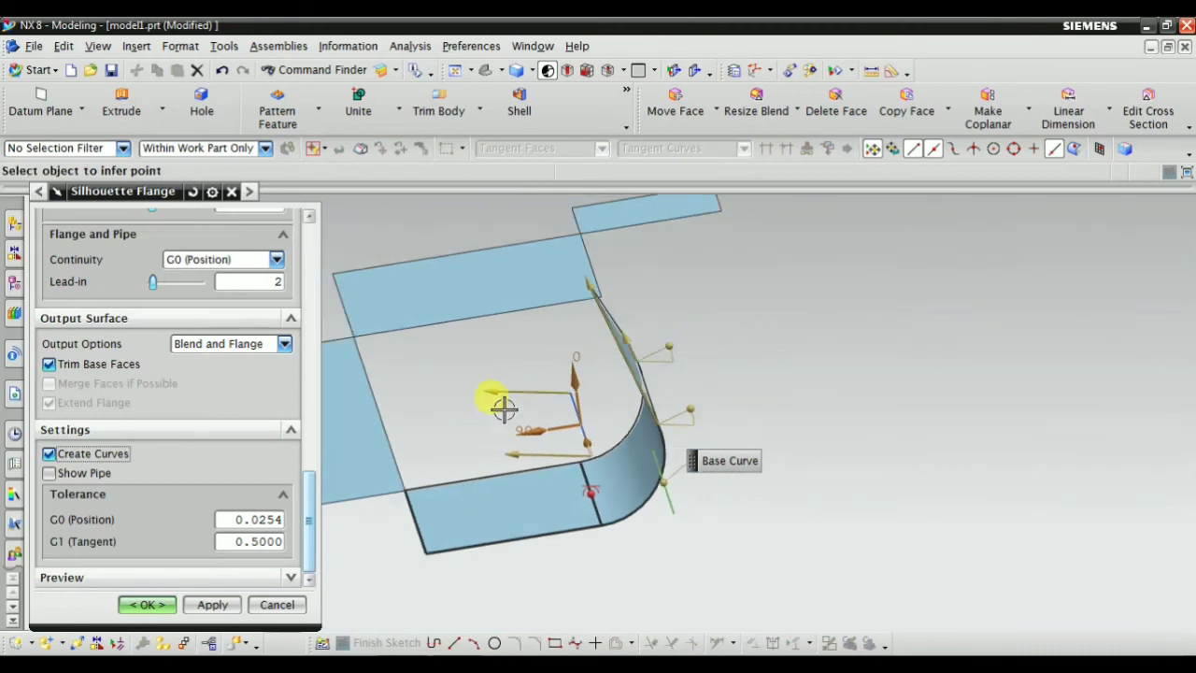
scroll(503, 408, up, 1)
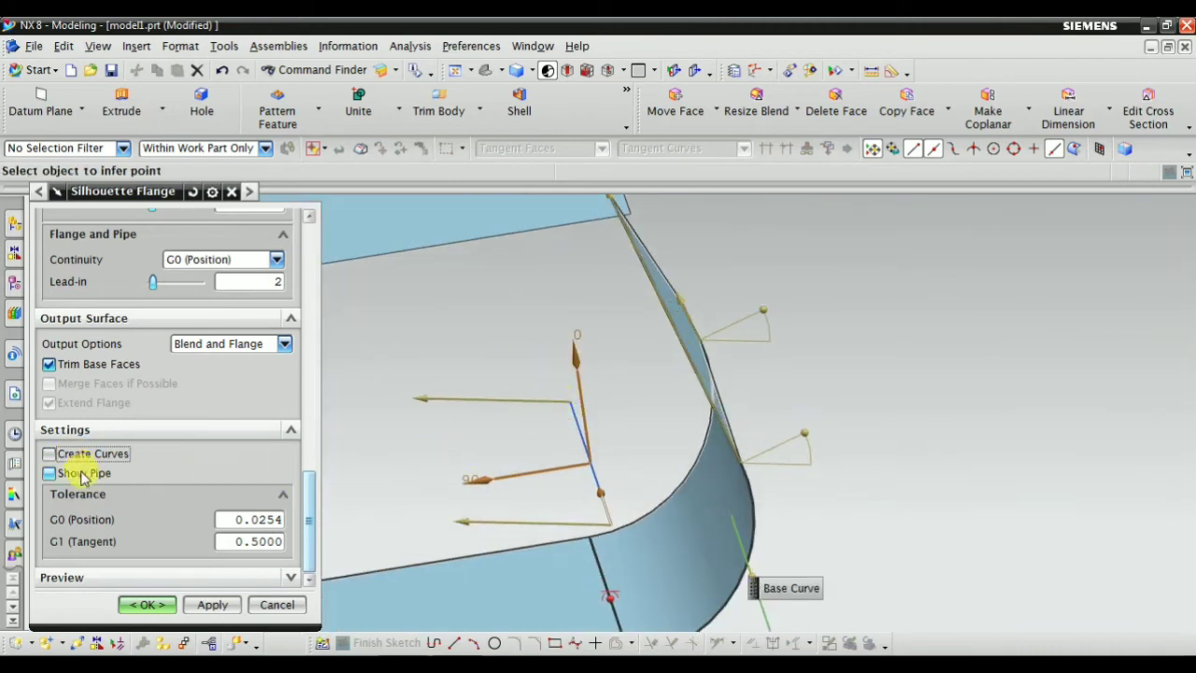
click(214, 604)
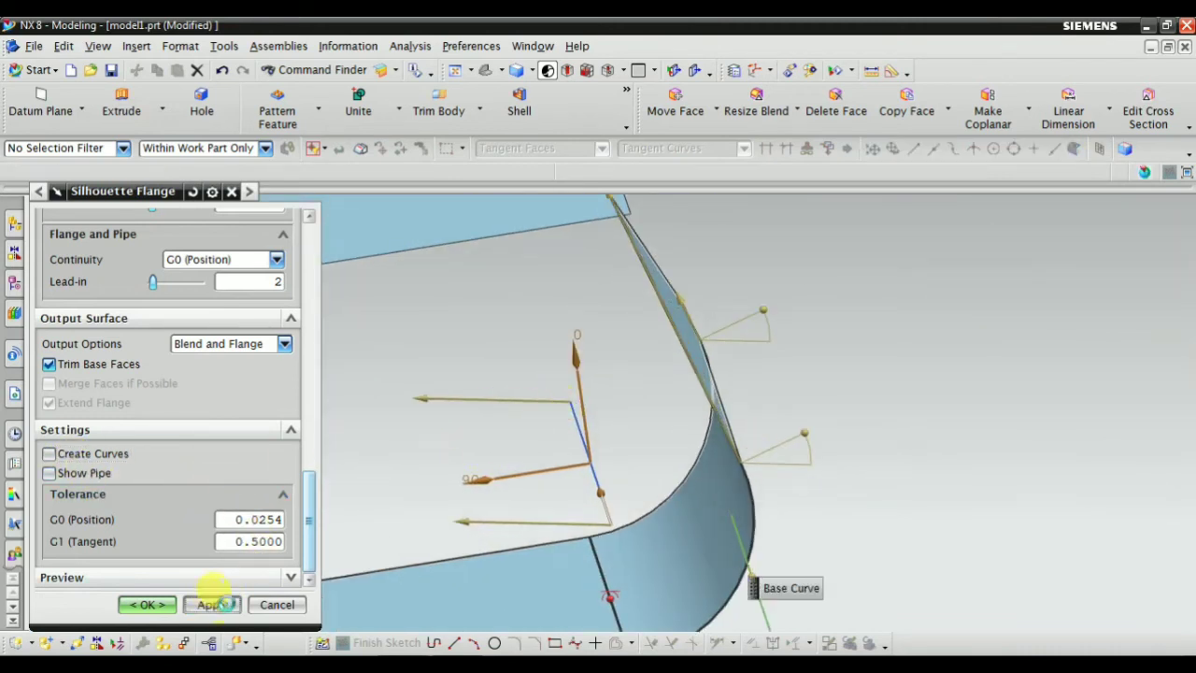
Reorient the model and start a new silhouette flange of type Absolute Gap
click(277, 604)
scroll(467, 259, down, 2)
click(487, 71)
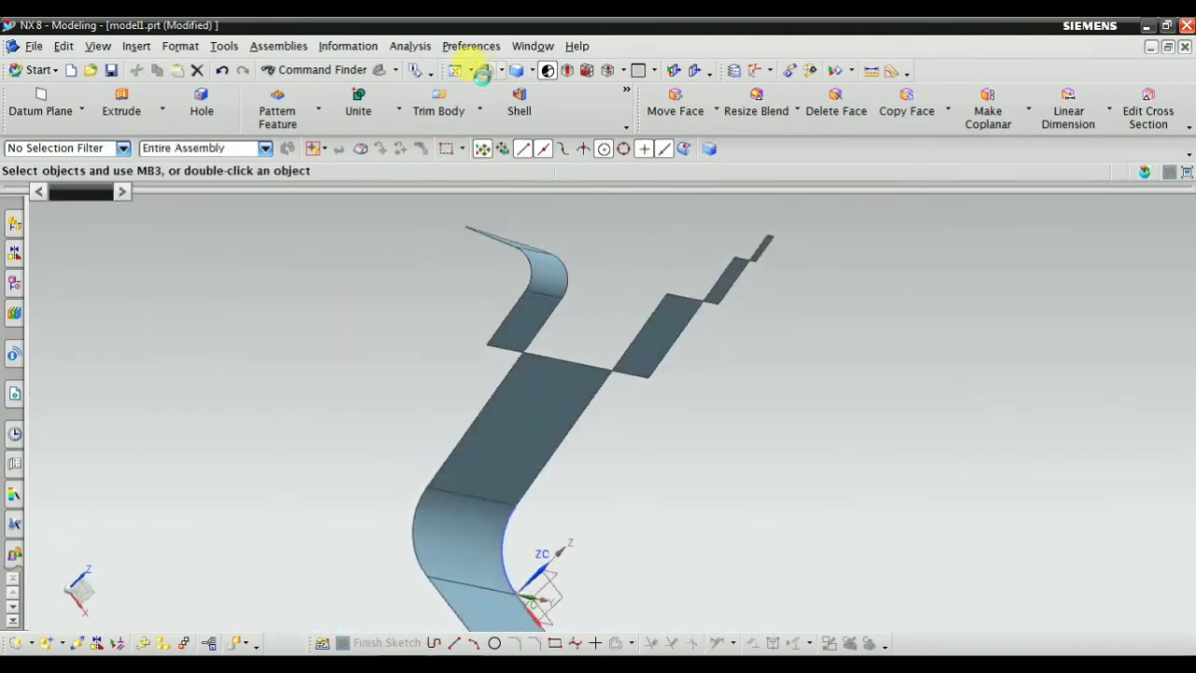
mouse_move(419, 259)
middle_down()
mouse_move(443, 271)
mouse_move(470, 184)
mouse_move(636, 240)
mouse_move(663, 225)
mouse_move(620, 214)
middle_up()
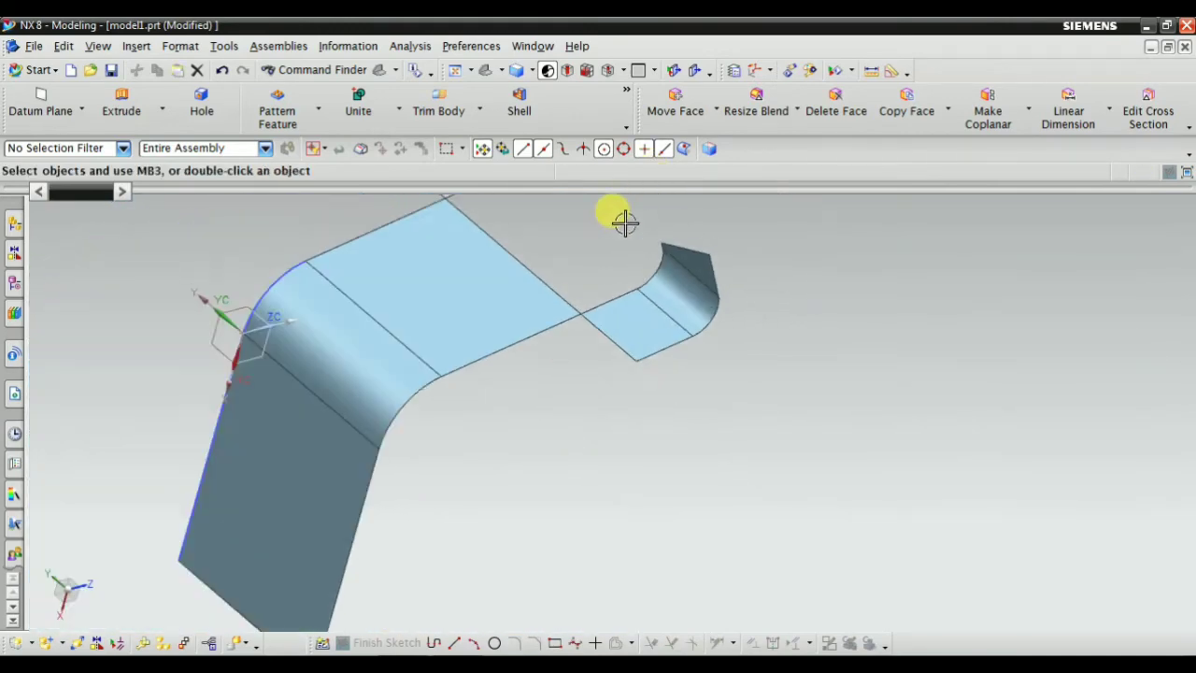
scroll(620, 214, up, 2)
click(138, 45)
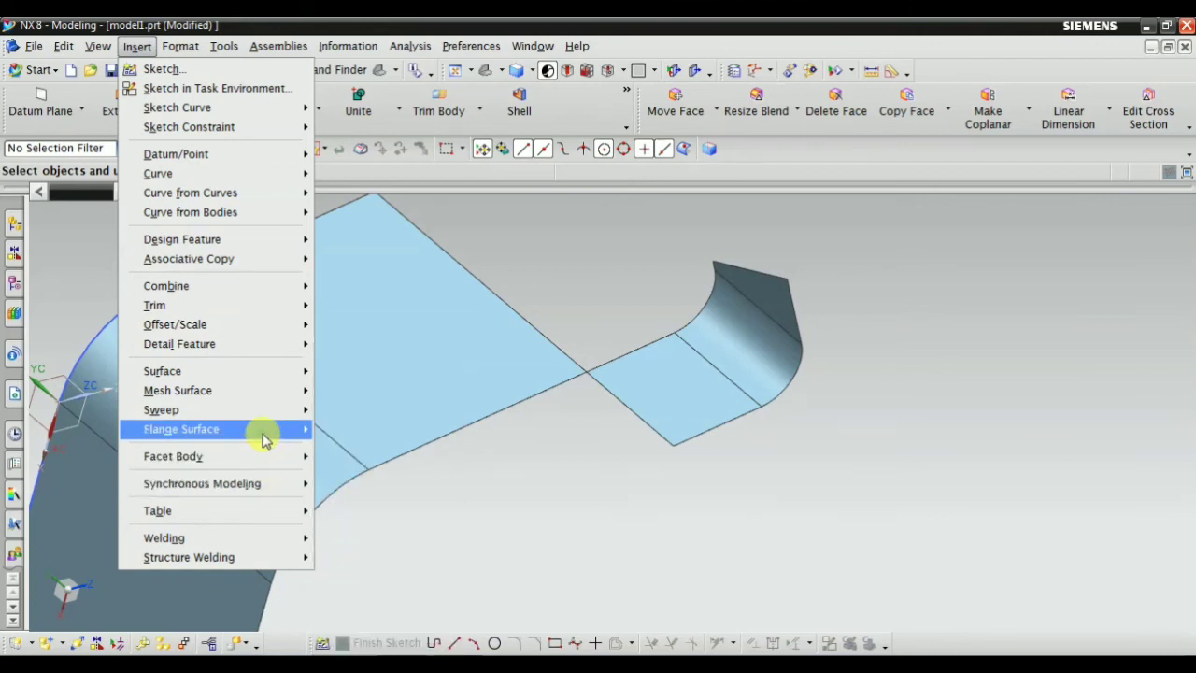
mouse_move(181, 429)
click(381, 472)
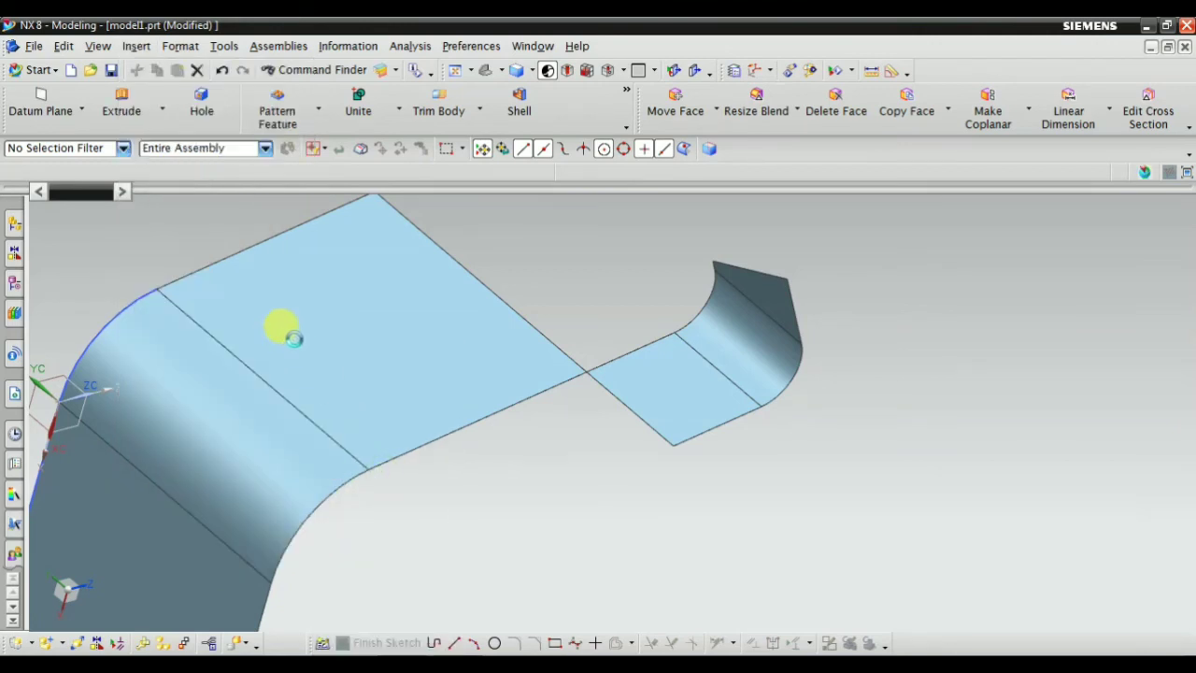
click(214, 252)
click(199, 283)
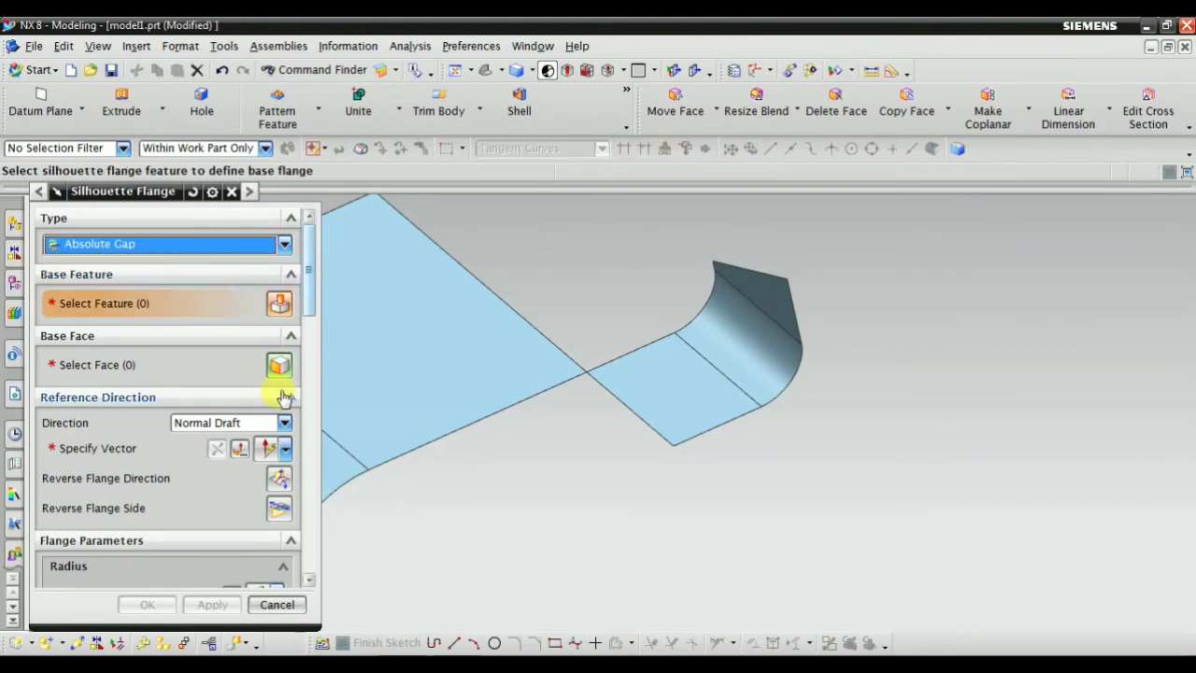
Pick the earlier flange as base feature and its flat face as base face, then reverse the flange side
click(748, 318)
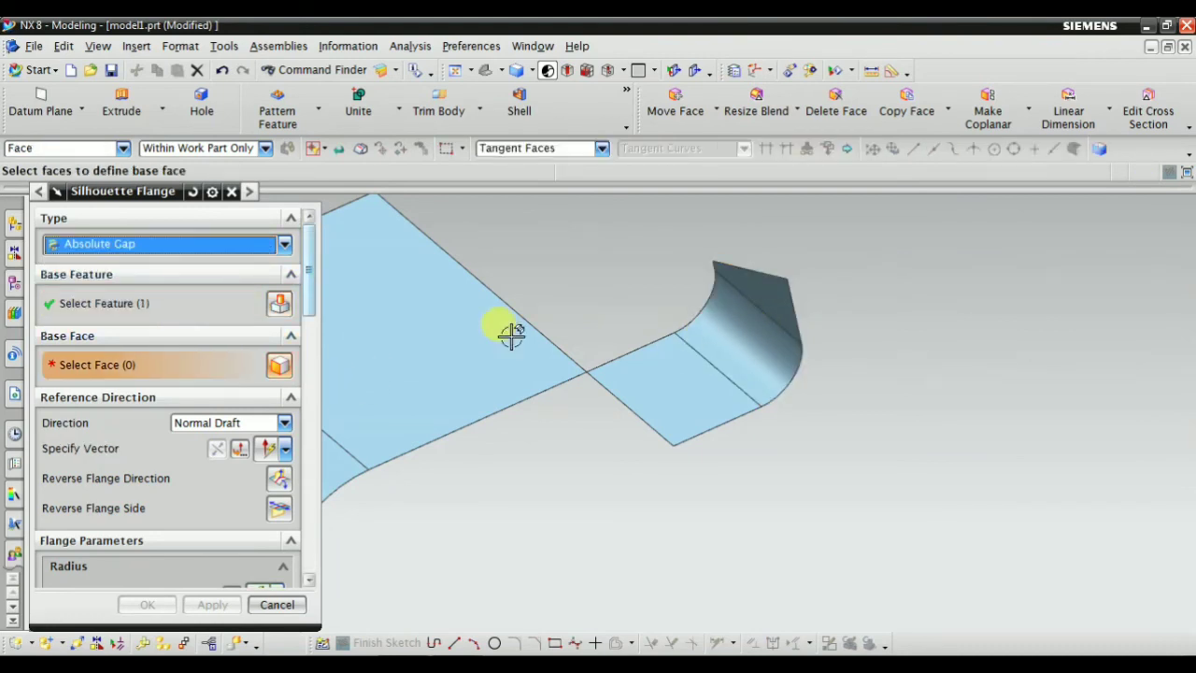
click(736, 420)
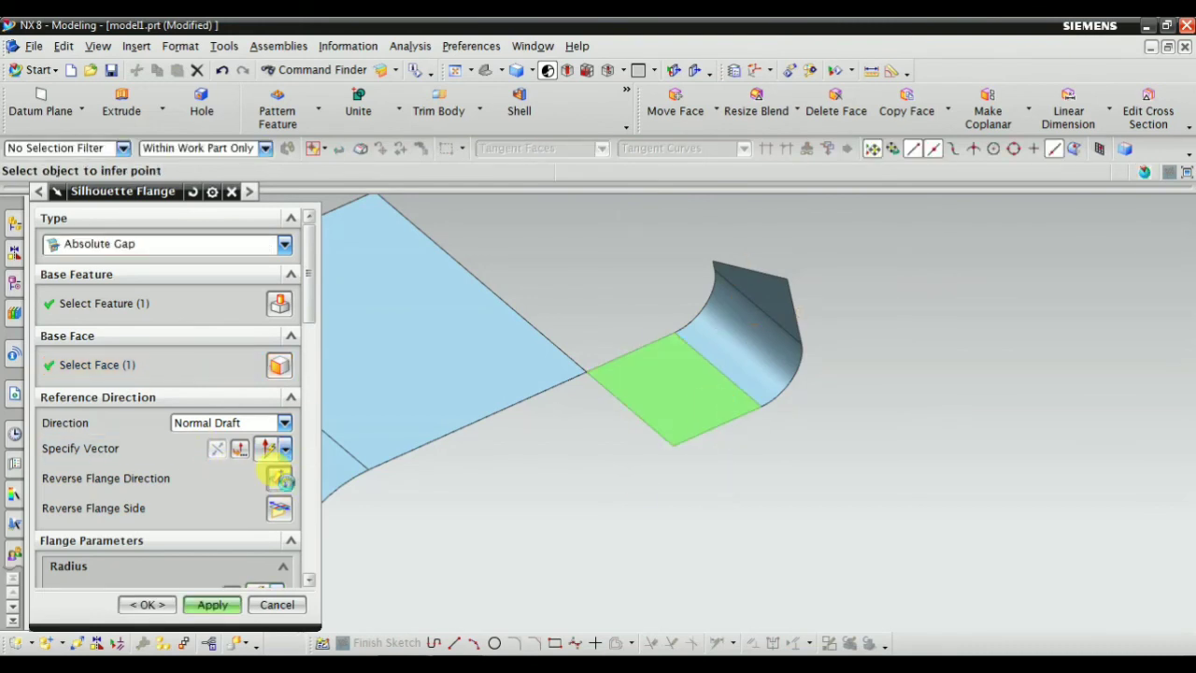
click(279, 506)
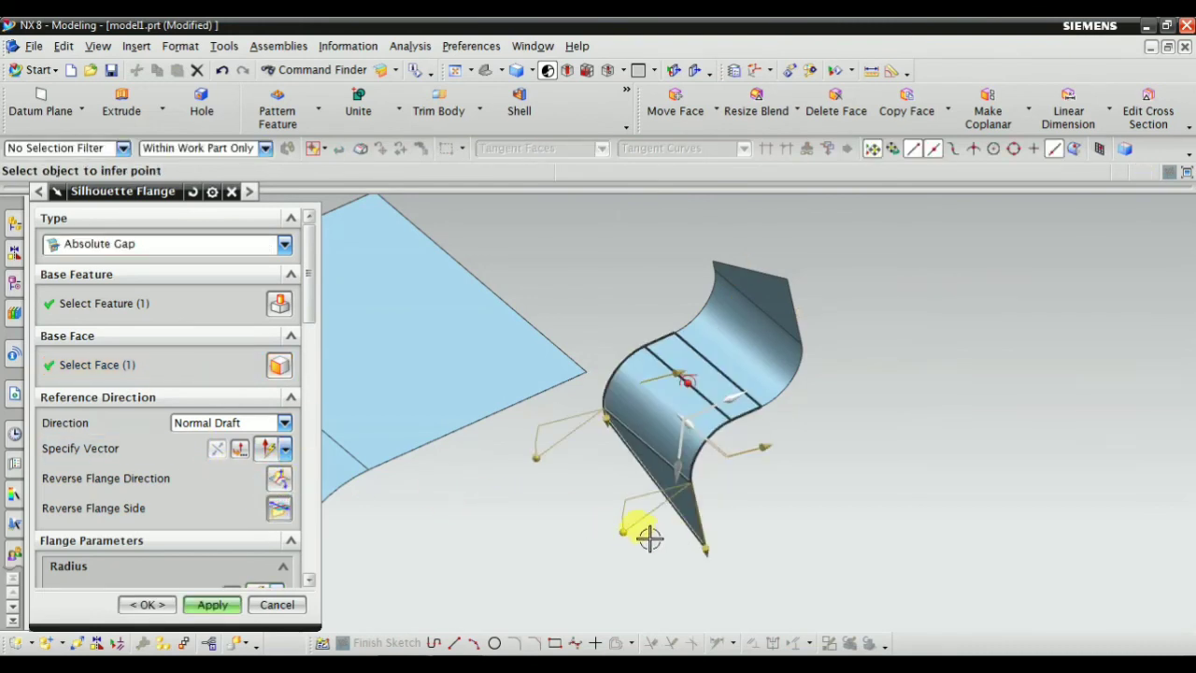
mouse_move(649, 538)
middle_down()
mouse_move(636, 468)
mouse_move(614, 497)
mouse_move(726, 408)
middle_up()
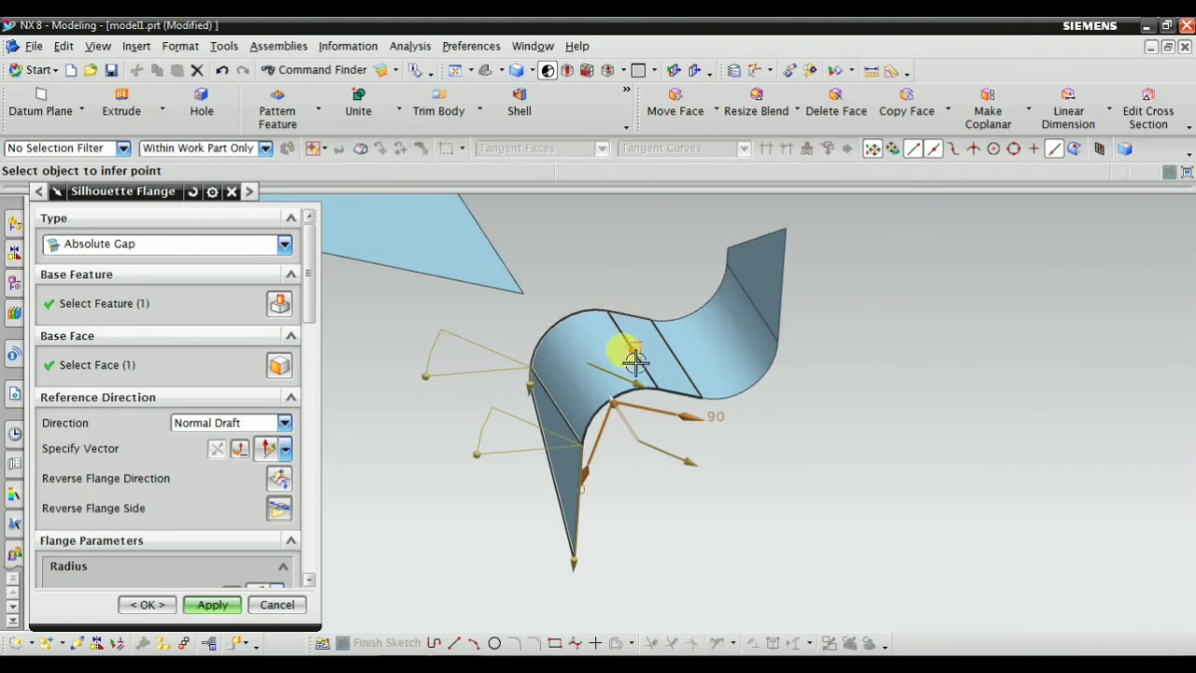
middle_drag(542, 449, 502, 365)
mouse_move(630, 455)
middle_down()
mouse_move(622, 401)
mouse_move(279, 456)
middle_up()
scroll(182, 549, down, 3)
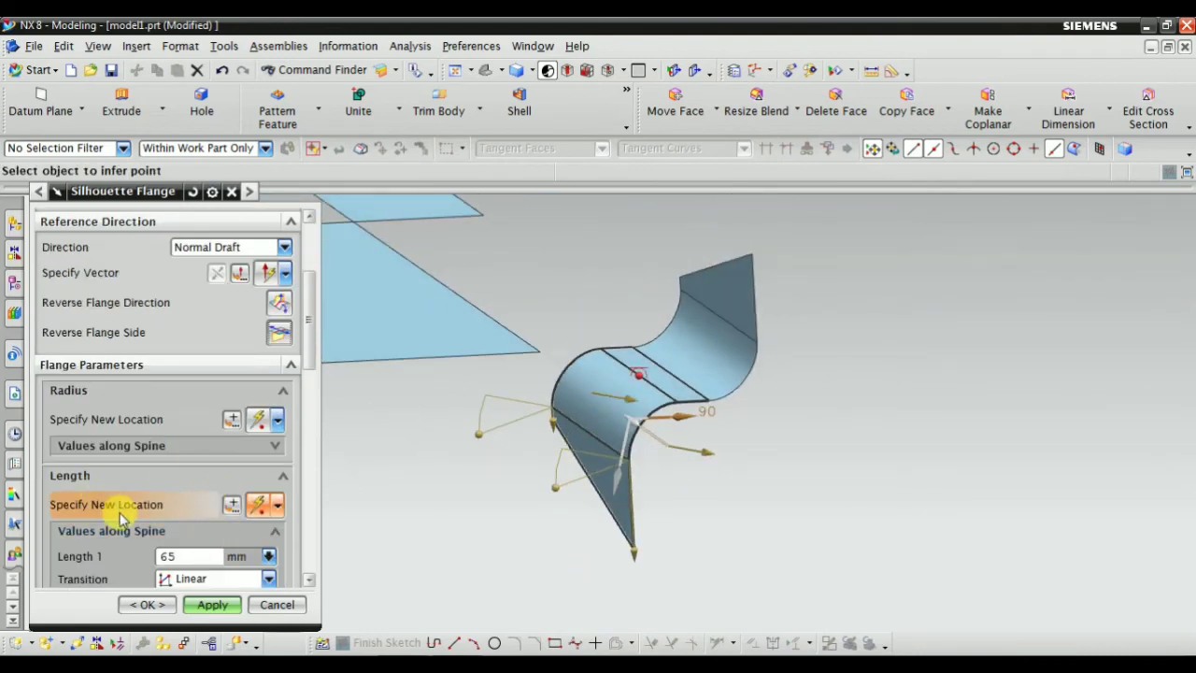
Set Radius 1 of the Absolute Gap flange to 12
click(120, 420)
click(142, 446)
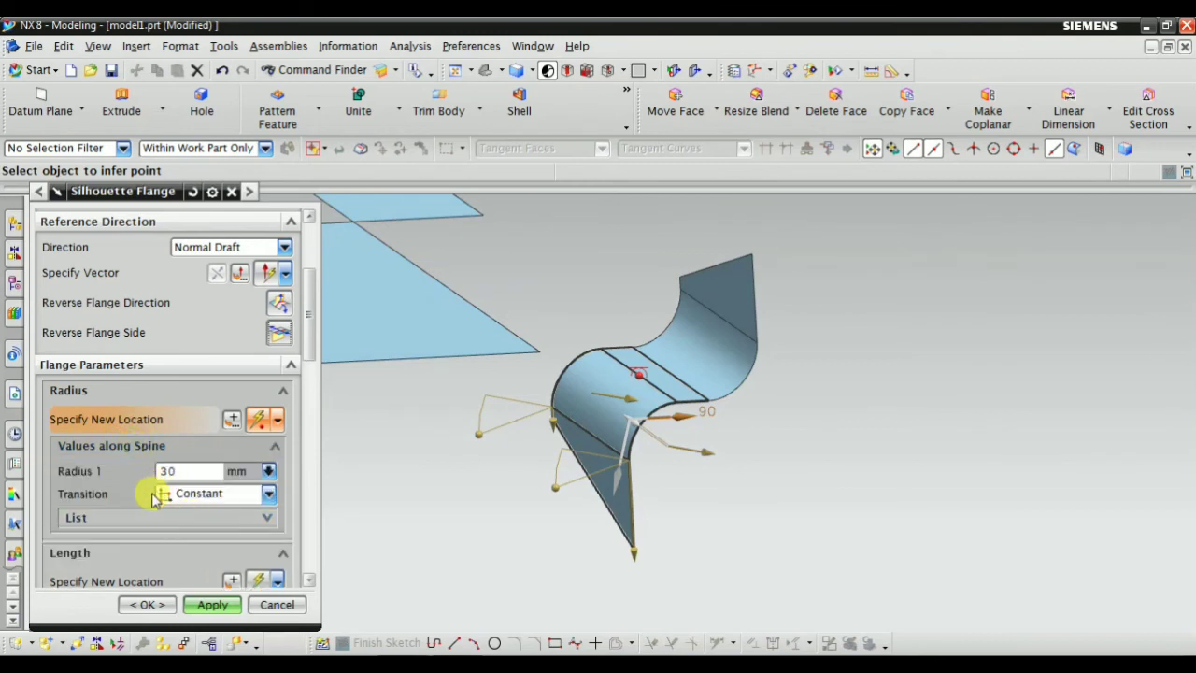
click(178, 471)
scroll(627, 346, up, 3)
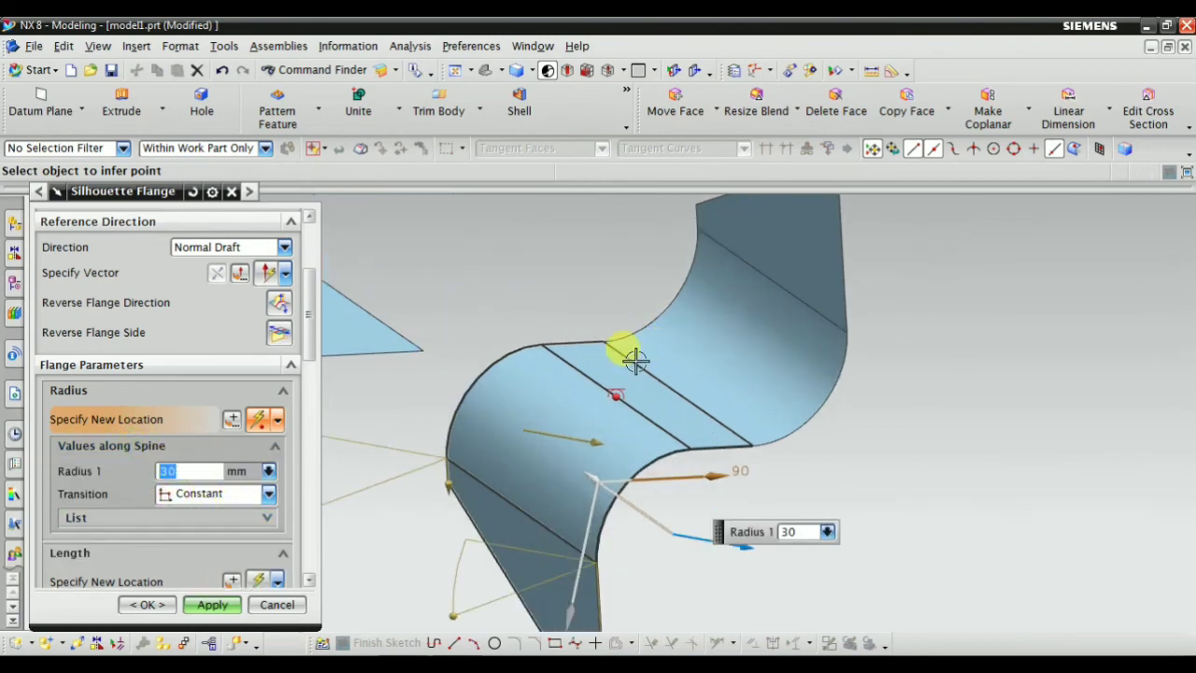
scroll(721, 467, down, 3)
text(12)
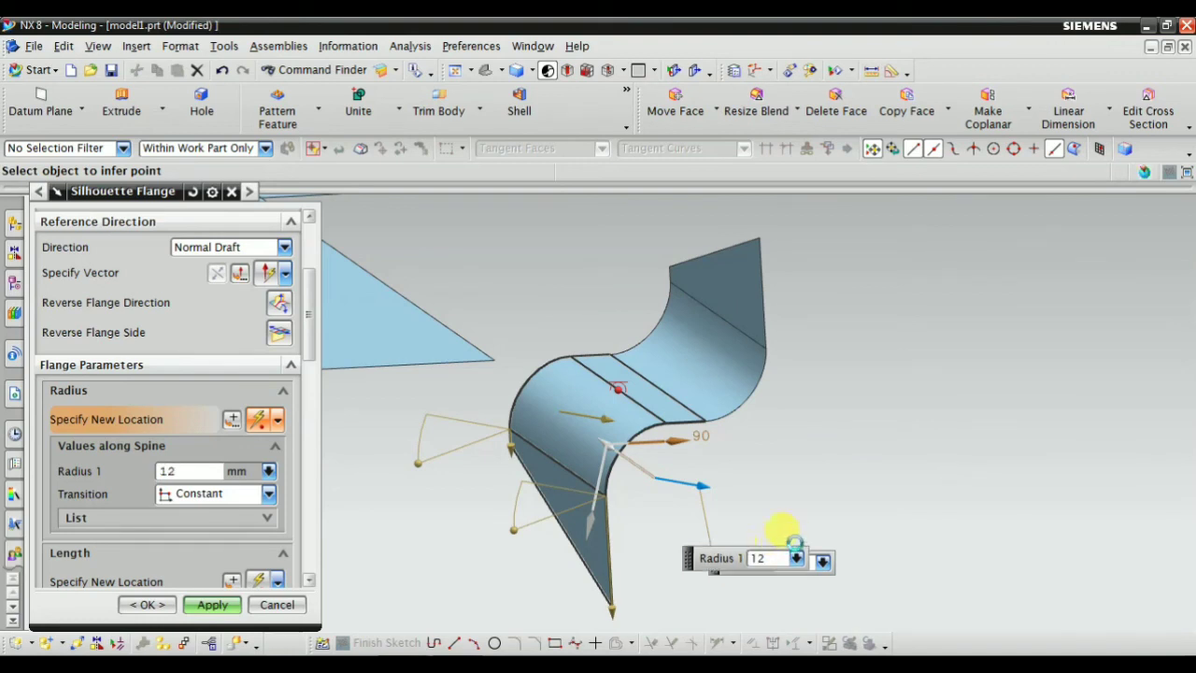
key(Return)
middle_drag(728, 435, 707, 408)
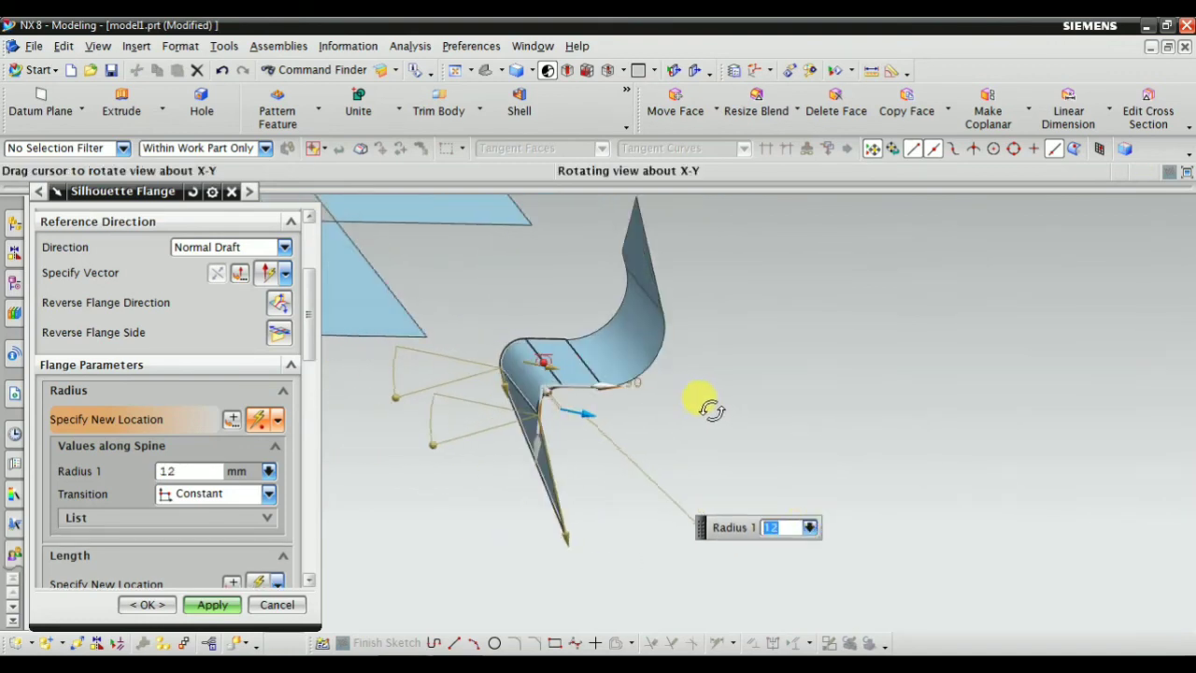
scroll(208, 428, up, 3)
Switch the radius transition to Linear, then to Blend
click(140, 299)
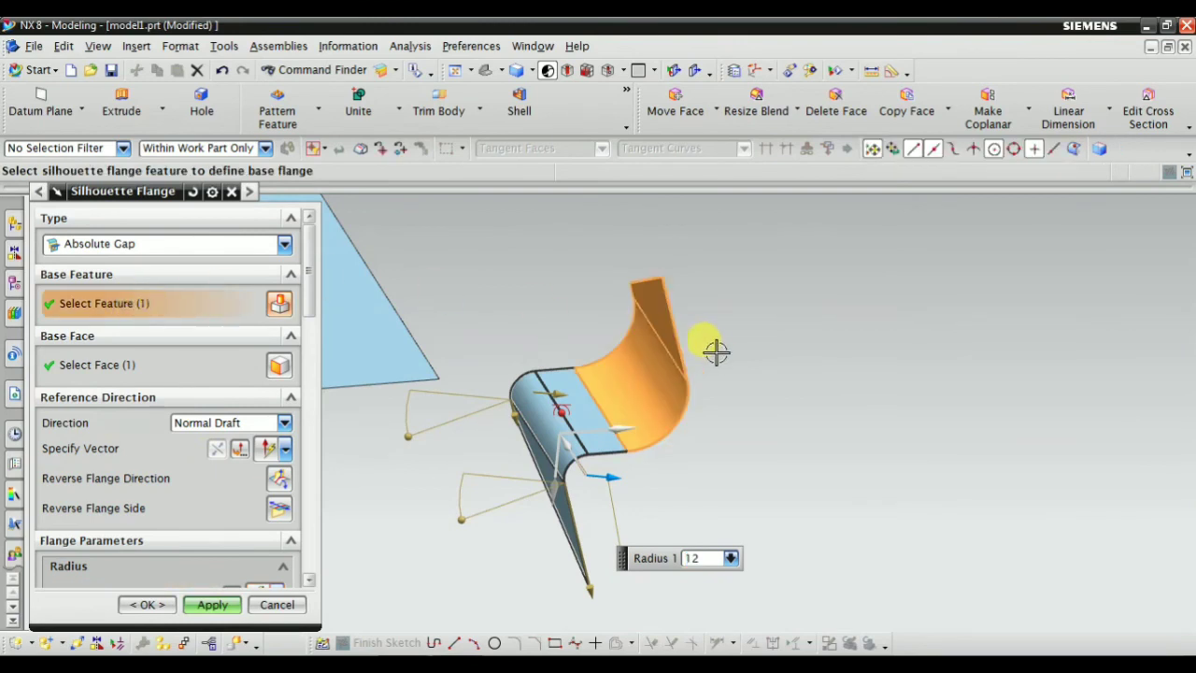
click(123, 364)
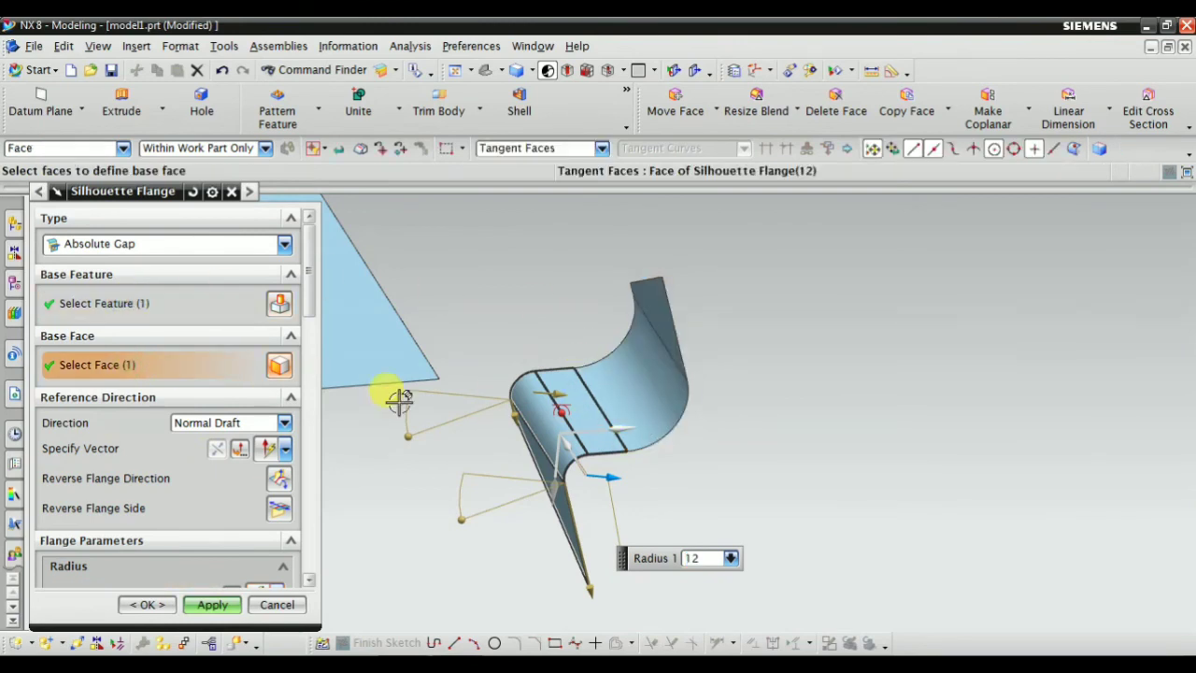
scroll(179, 486, down, 3)
click(131, 360)
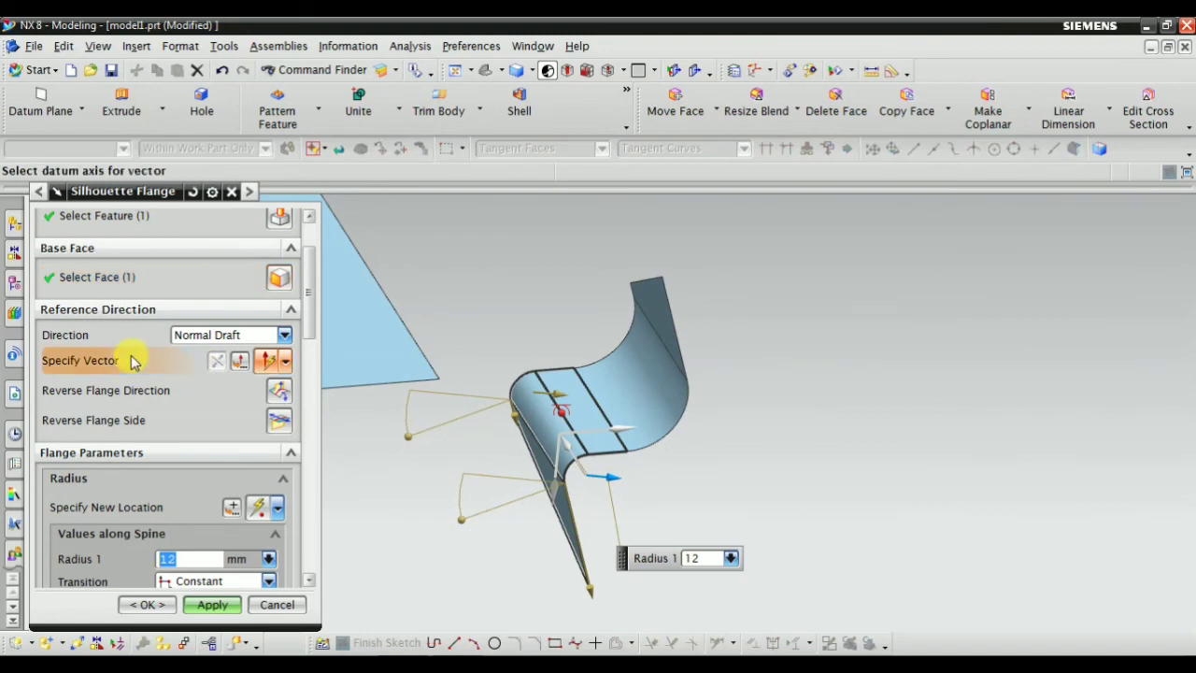
scroll(254, 517, down, 2)
click(268, 493)
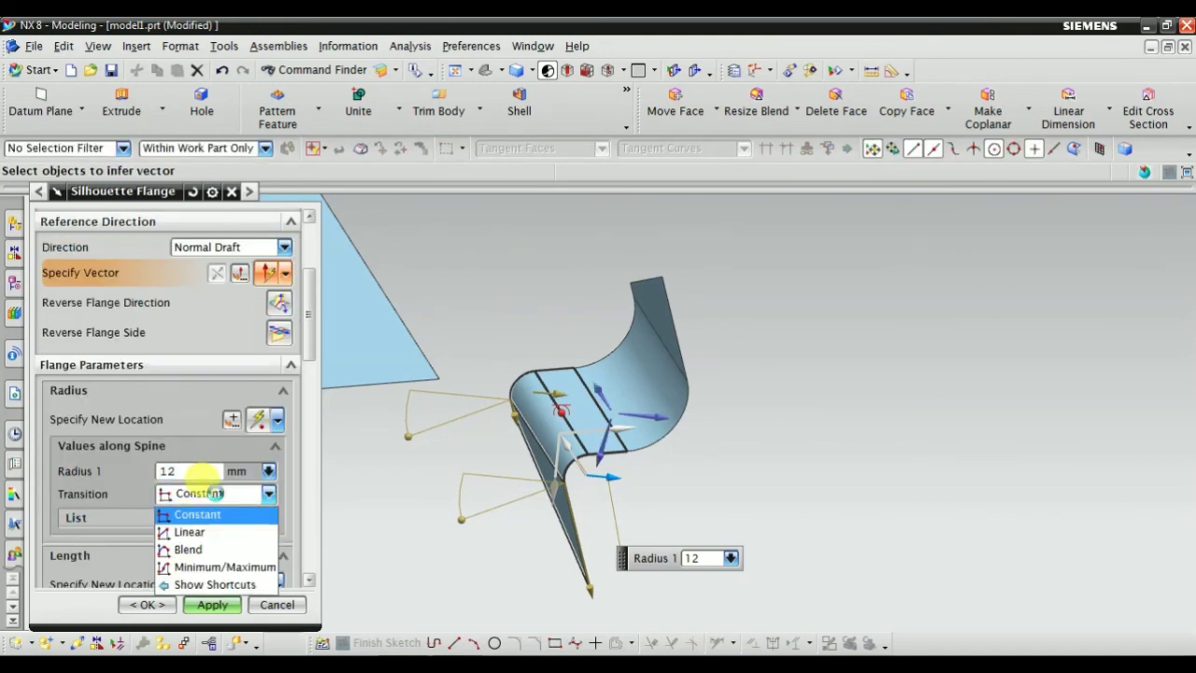
click(209, 535)
click(200, 493)
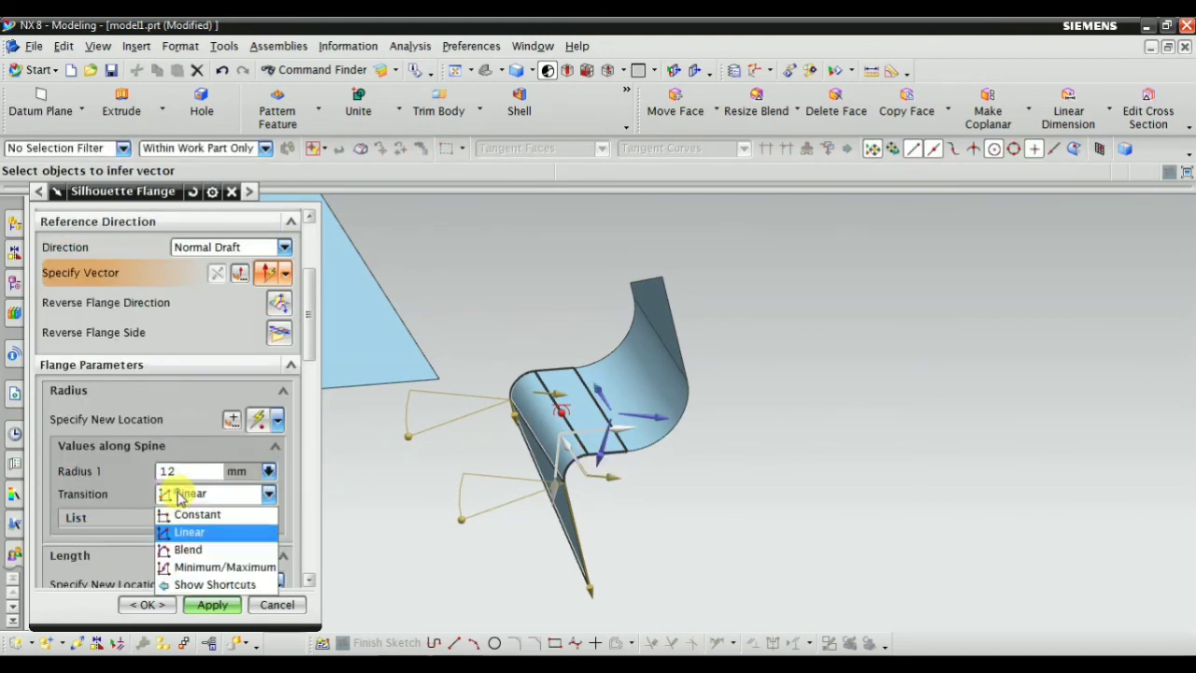
click(189, 548)
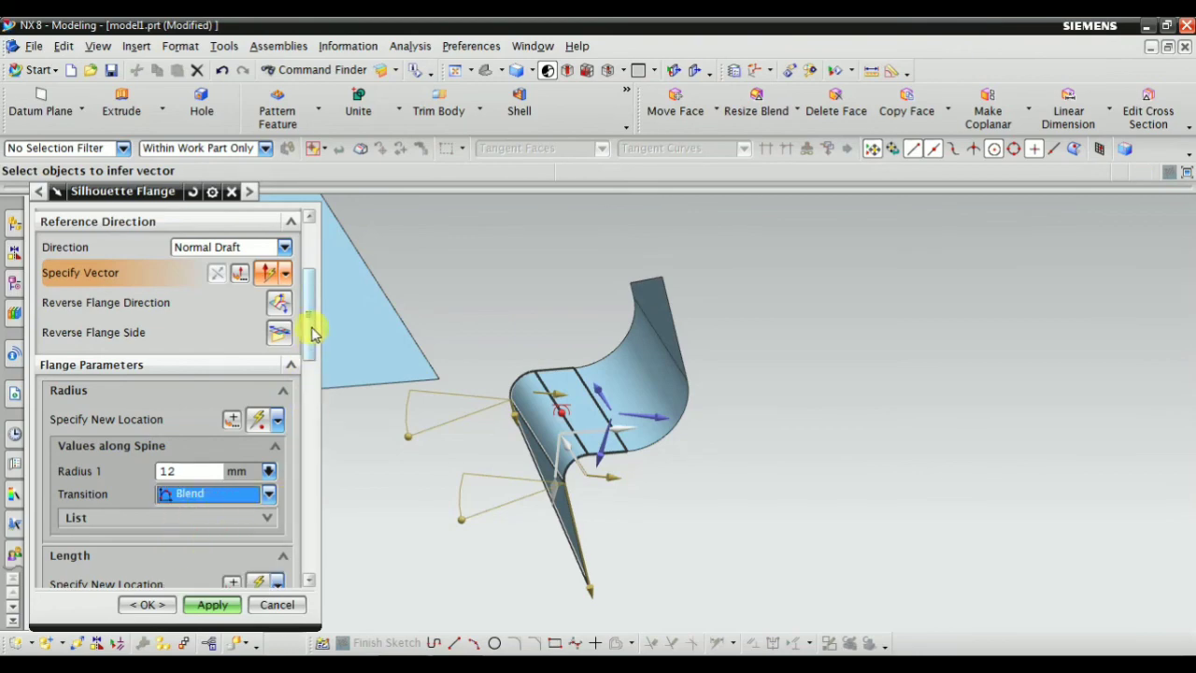
drag(312, 328, 335, 400)
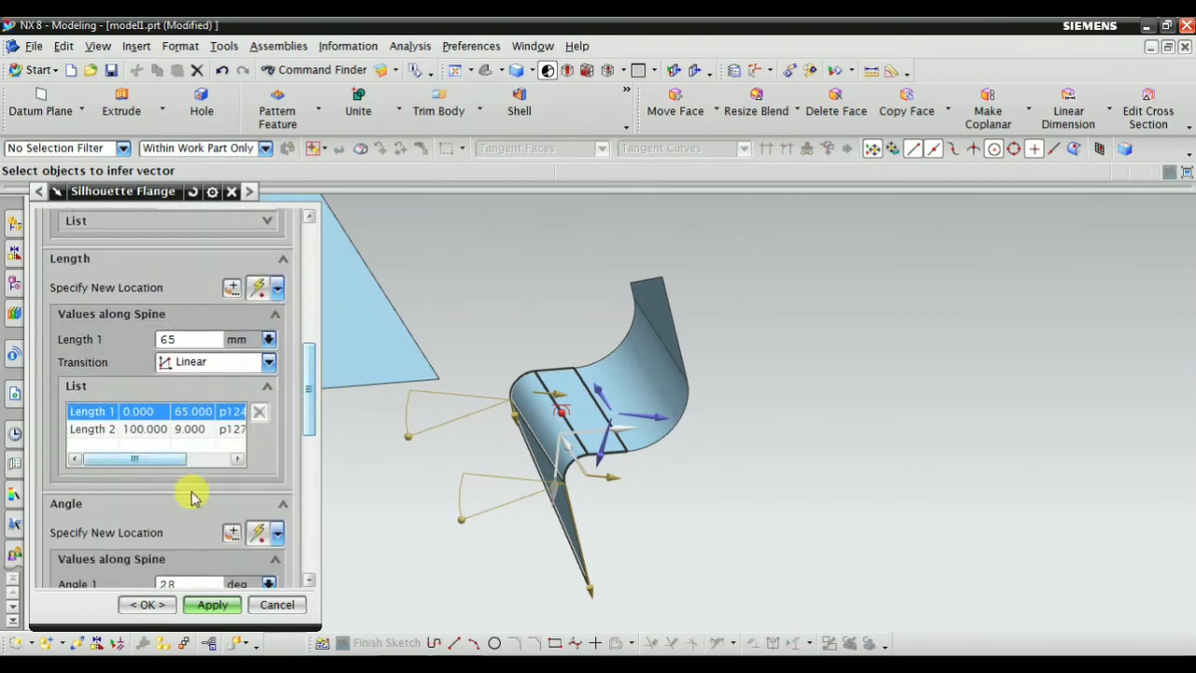
scroll(191, 496, down, 3)
scroll(193, 545, down, 3)
Uncheck Trim Base Faces and confirm with OK to create the Absolute Gap flange
scroll(187, 552, down, 2)
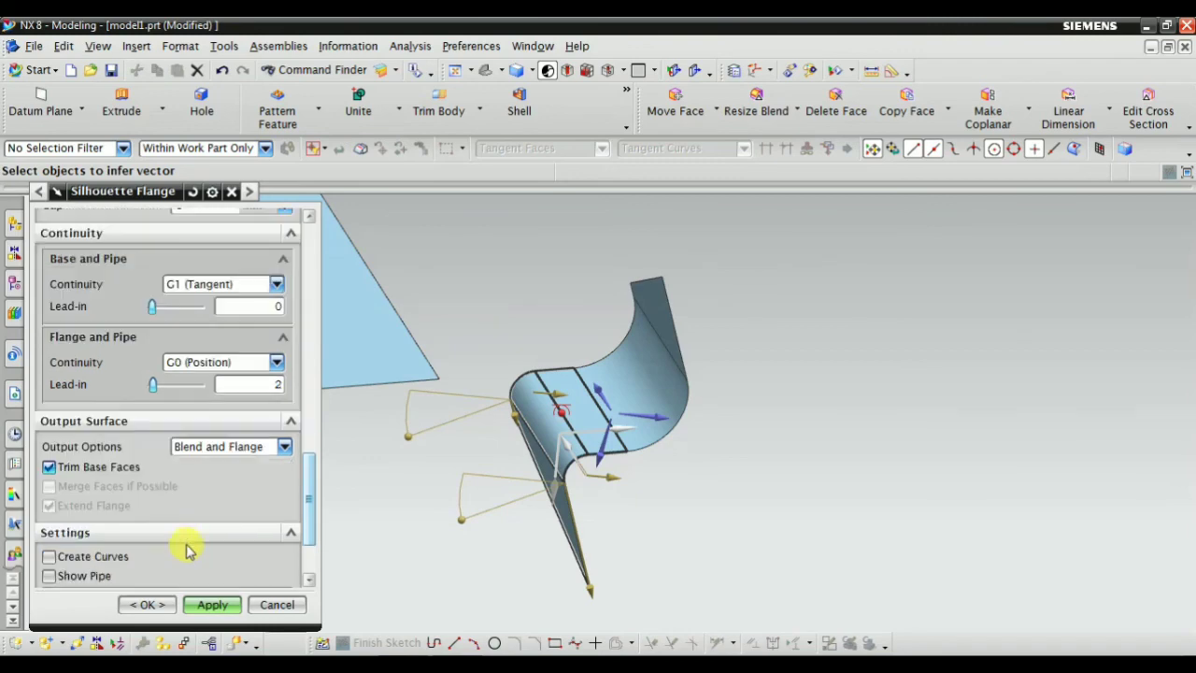
click(50, 467)
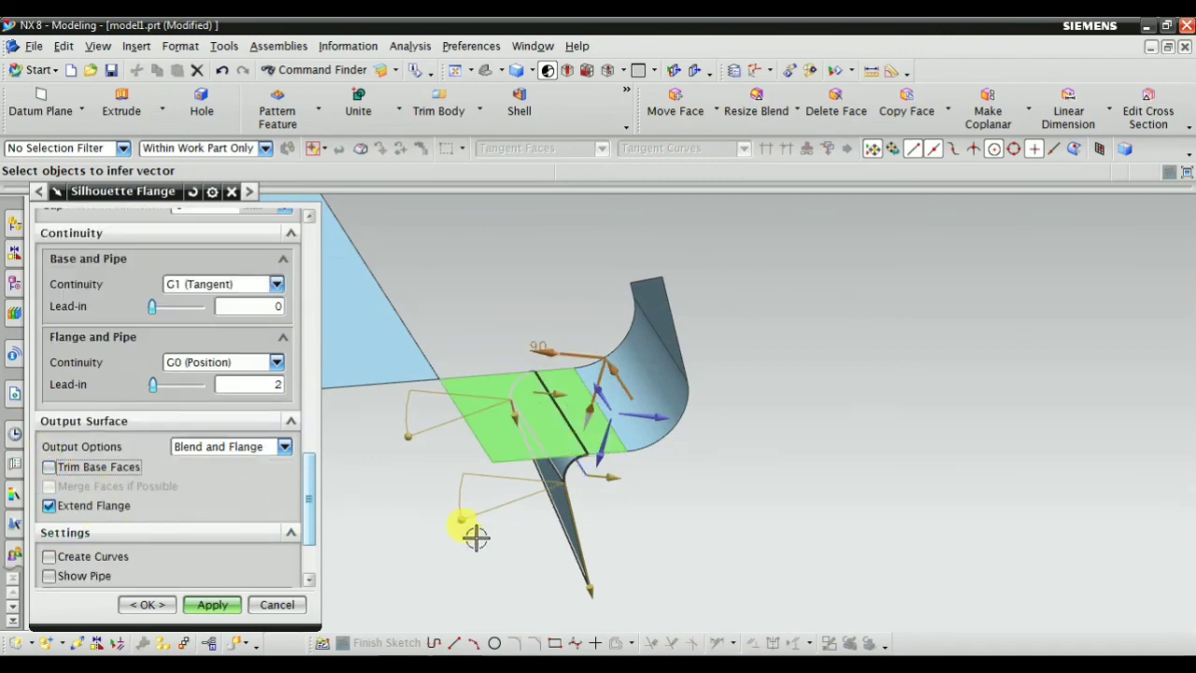
mouse_move(476, 535)
middle_down()
mouse_move(550, 467)
mouse_move(566, 523)
mouse_move(595, 520)
mouse_move(630, 427)
middle_up()
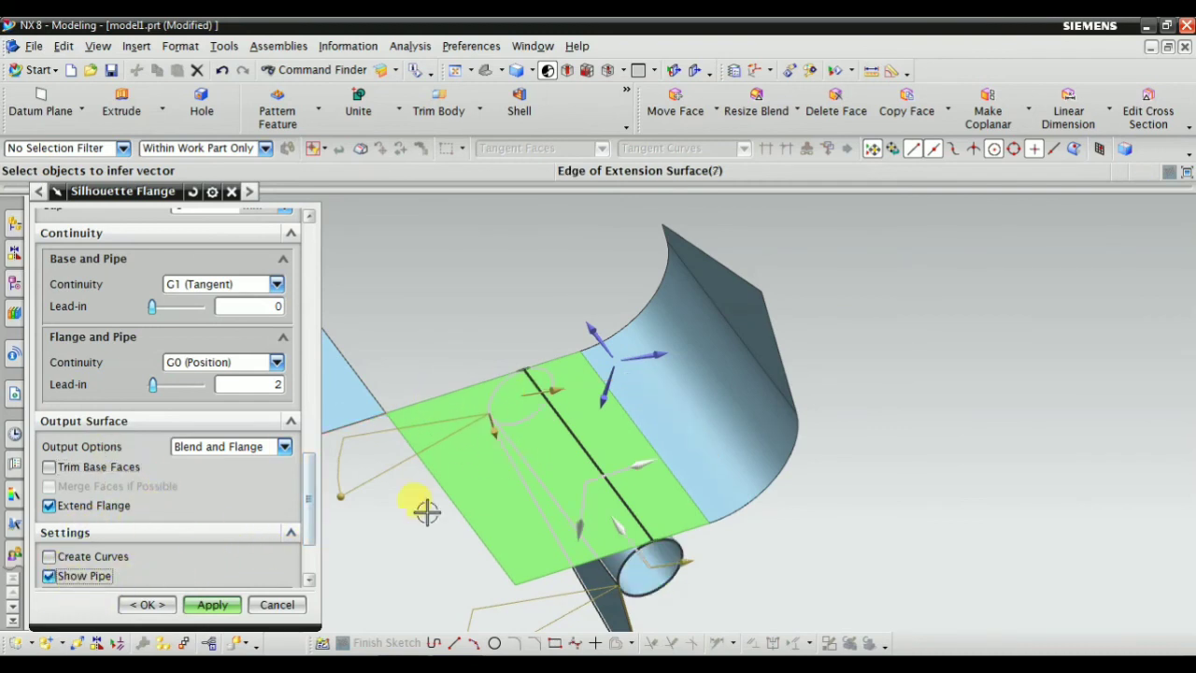
mouse_move(427, 508)
middle_down()
mouse_move(662, 548)
mouse_move(652, 459)
mouse_move(662, 514)
mouse_move(337, 509)
middle_up()
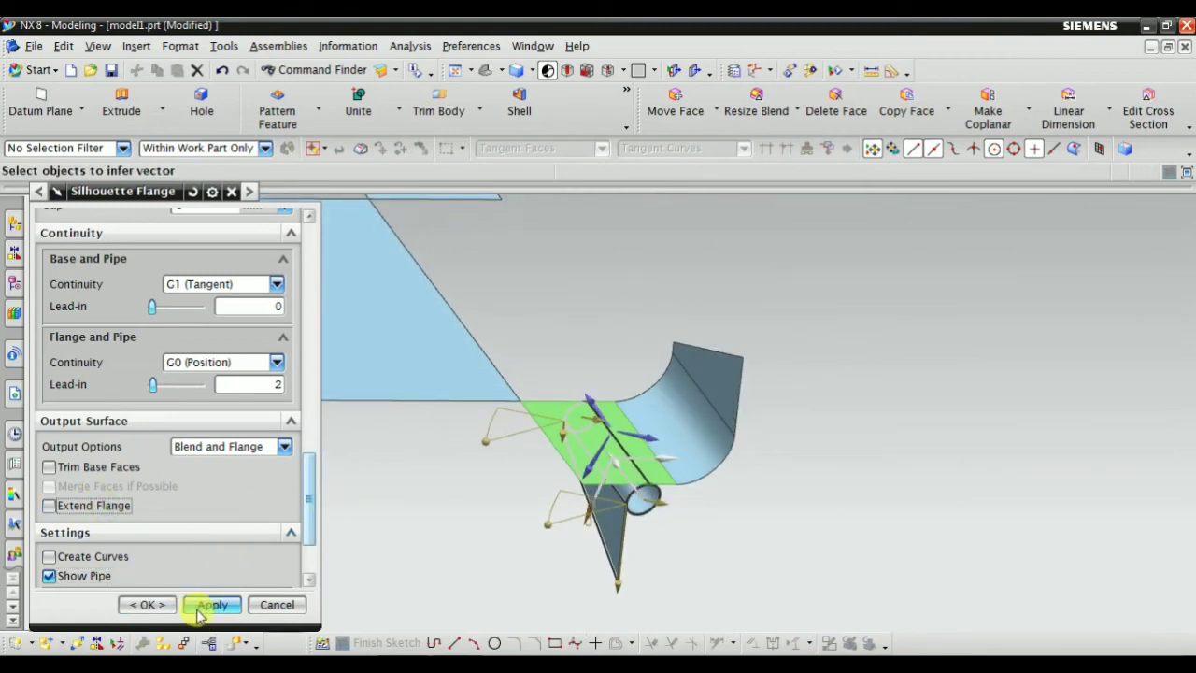
click(149, 605)
click(455, 73)
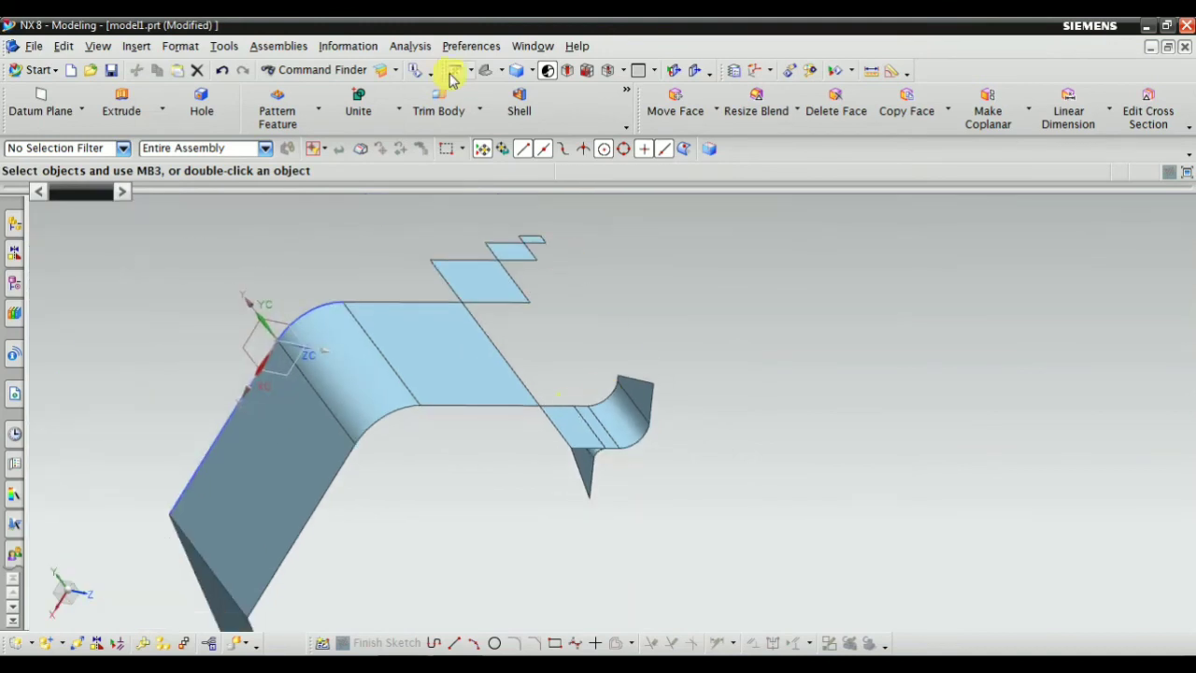
click(488, 72)
scroll(433, 331, up, 3)
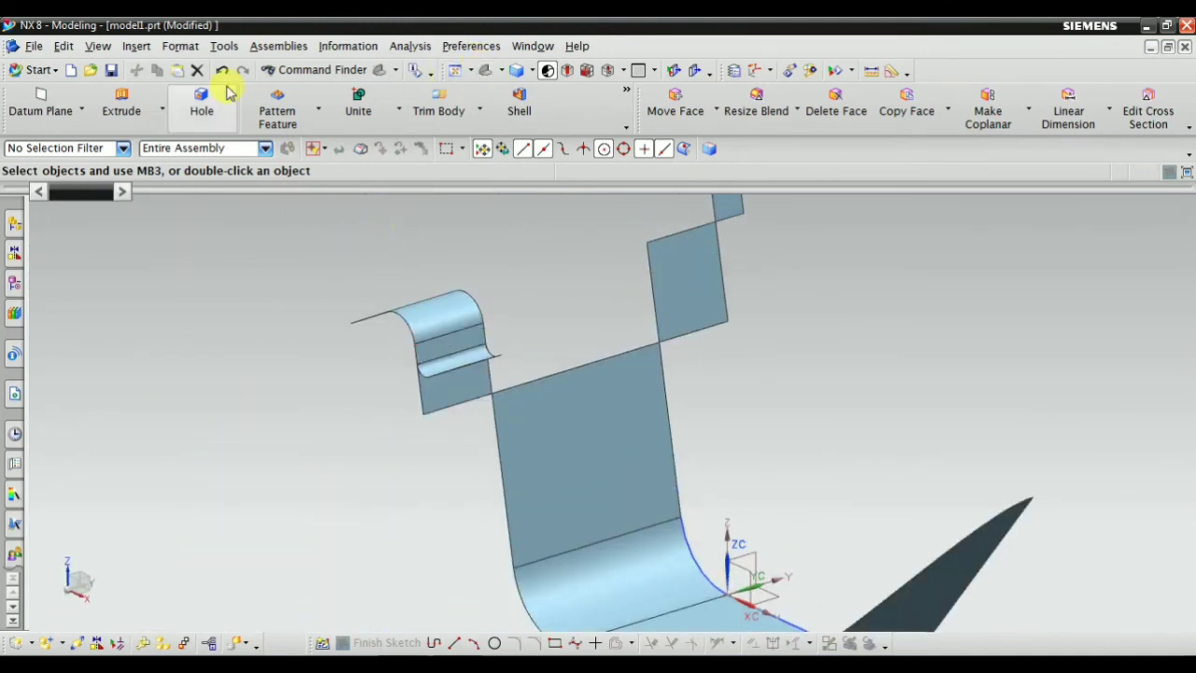
click(145, 46)
mouse_move(182, 429)
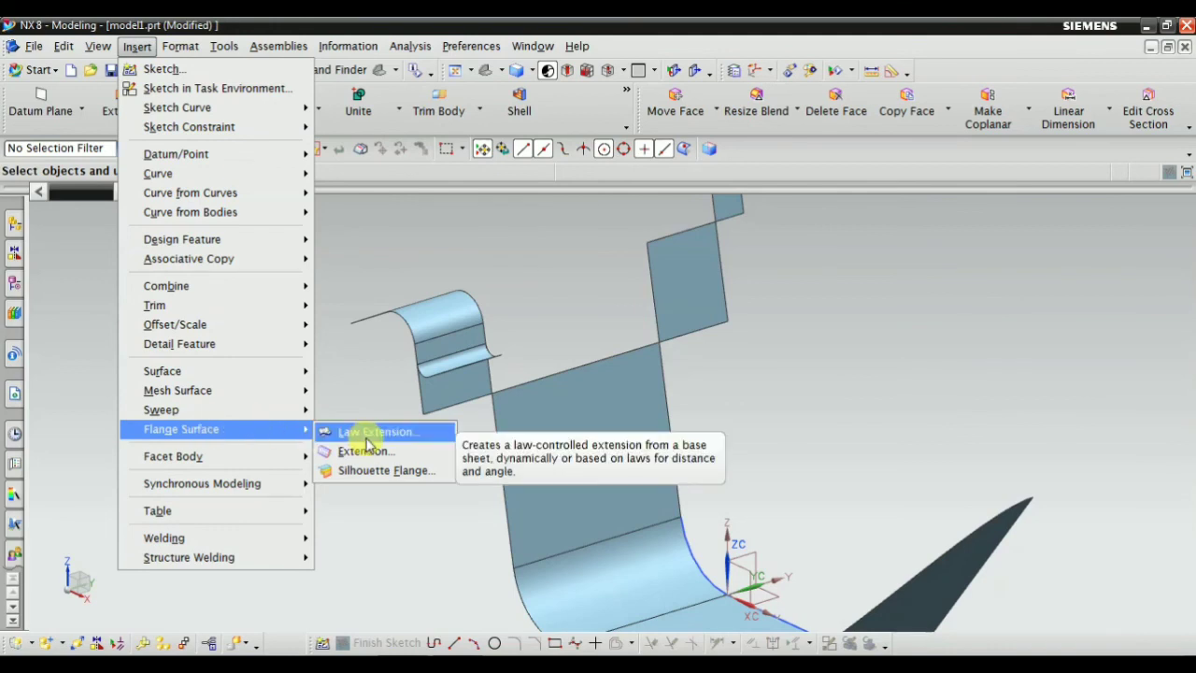
click(879, 378)
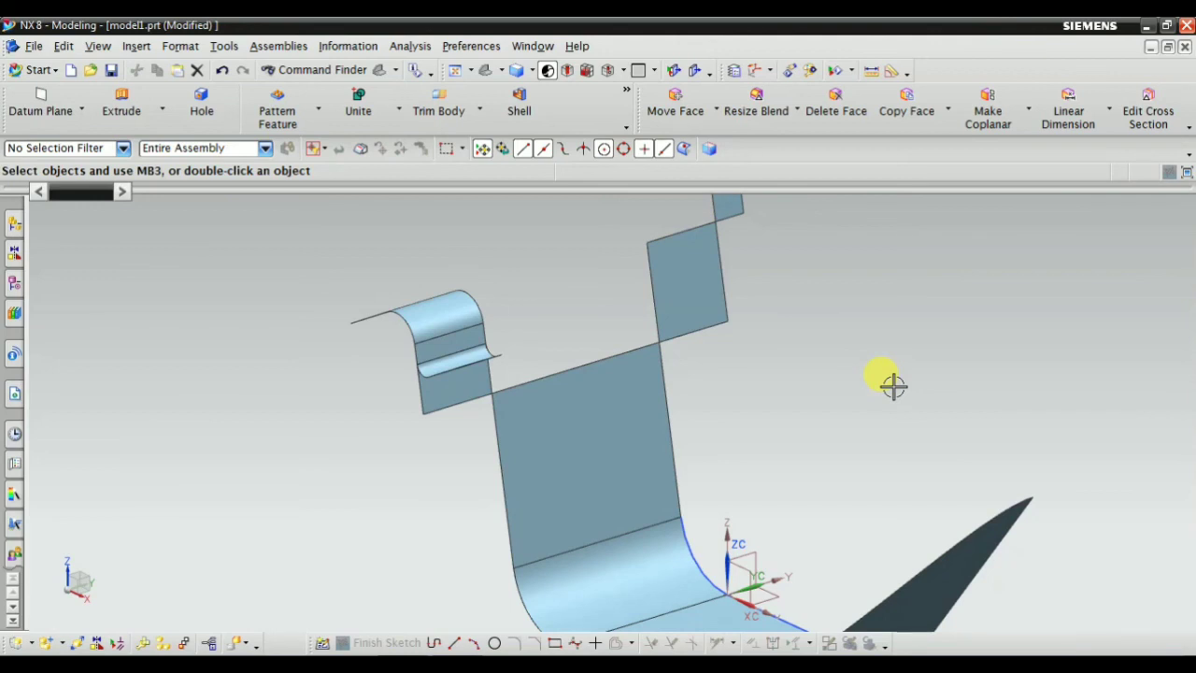
click(492, 70)
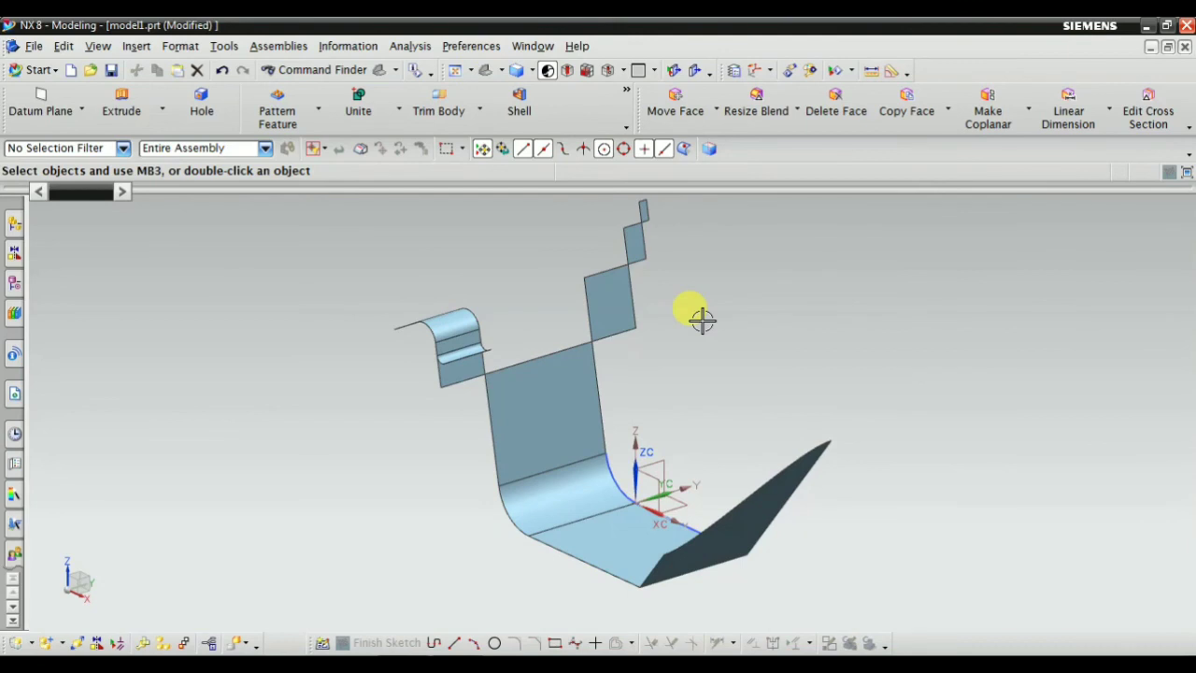
mouse_move(751, 462)
middle_down()
mouse_move(794, 374)
mouse_move(772, 406)
mouse_move(402, 265)
middle_up()
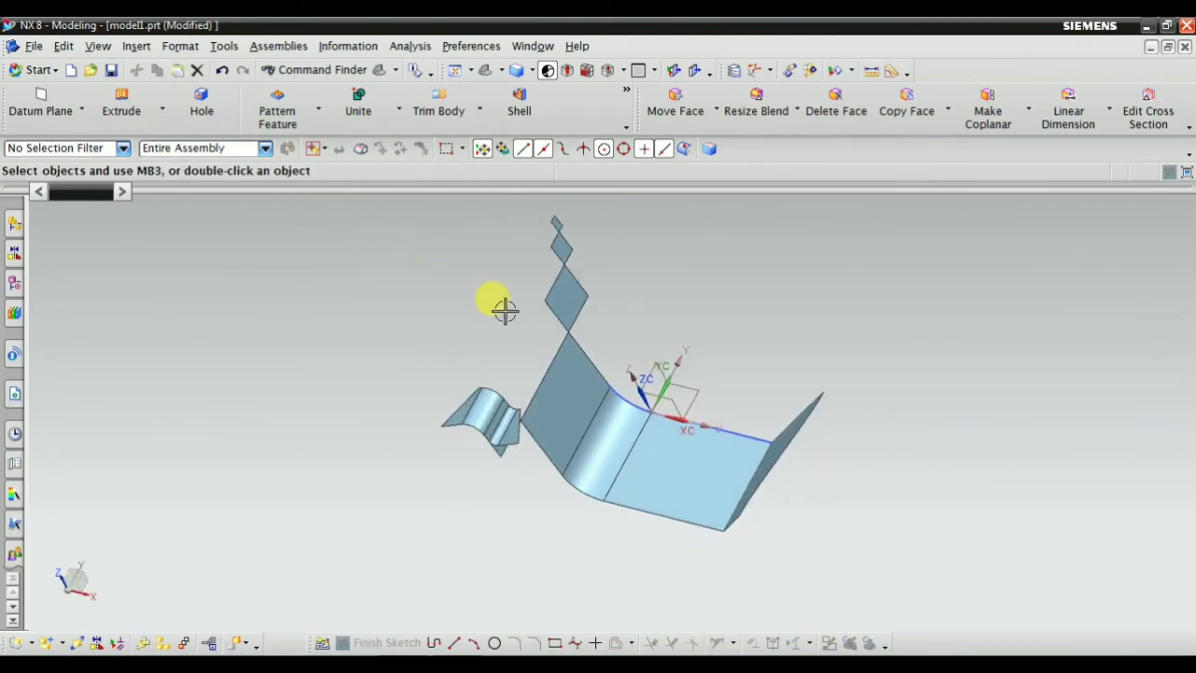
mouse_move(501, 309)
middle_down()
mouse_move(689, 387)
mouse_move(700, 324)
mouse_move(702, 355)
mouse_move(582, 286)
middle_up()
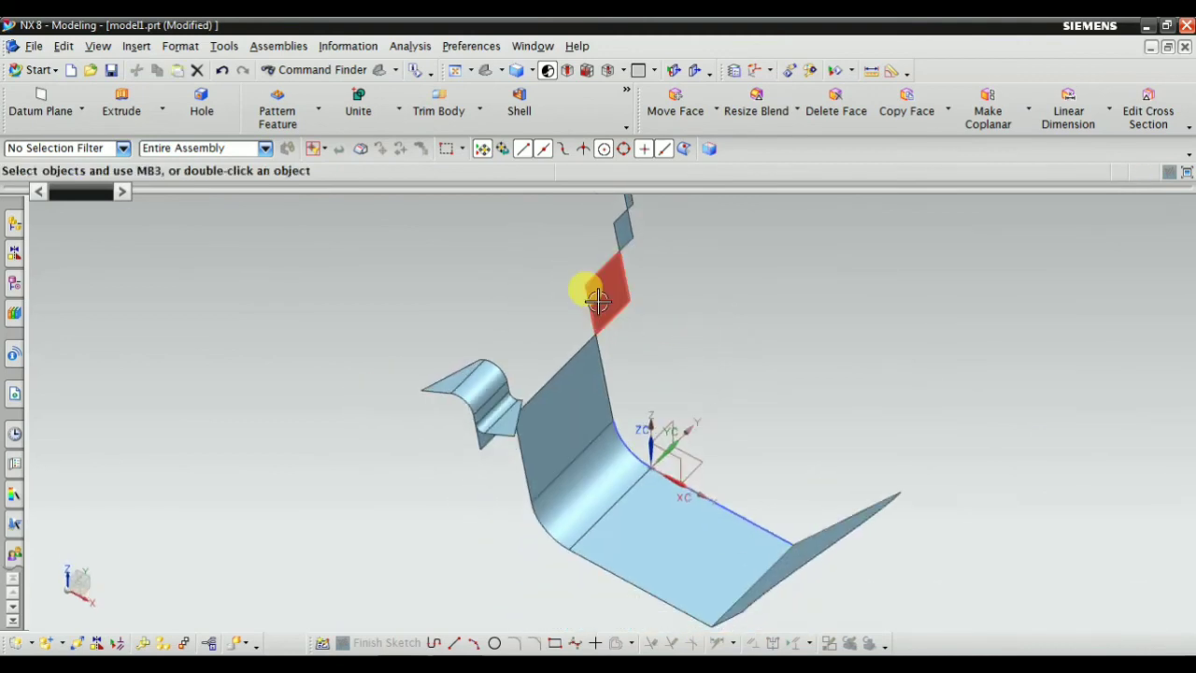
click(137, 46)
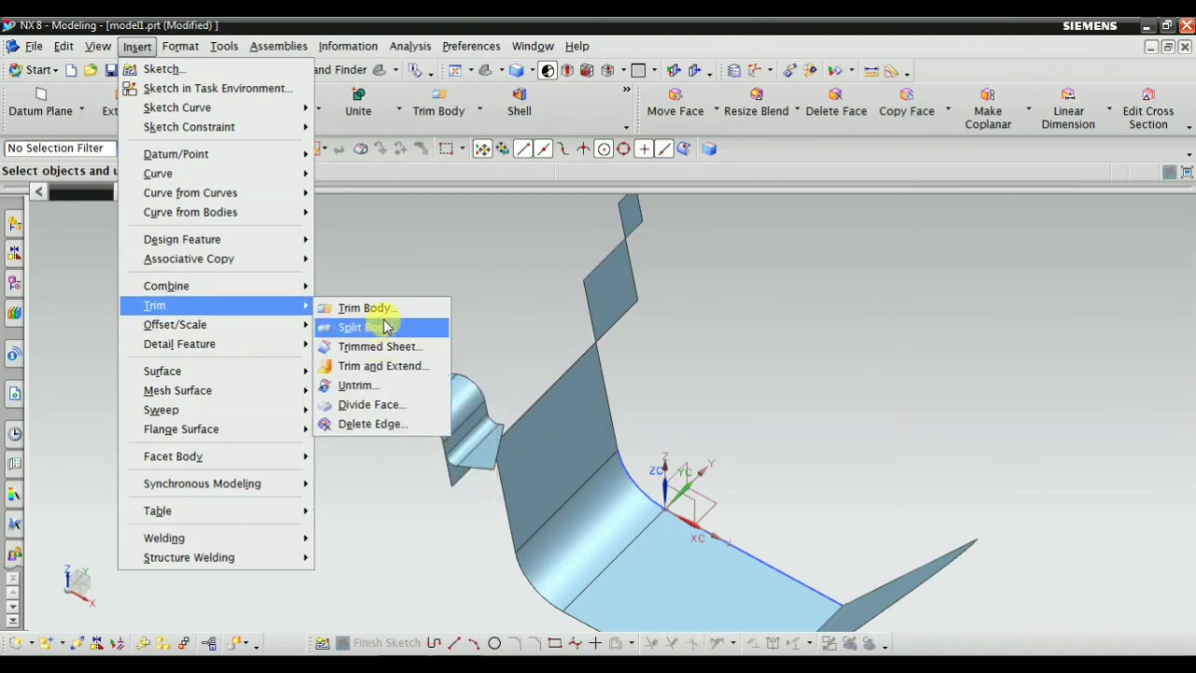
mouse_move(175, 324)
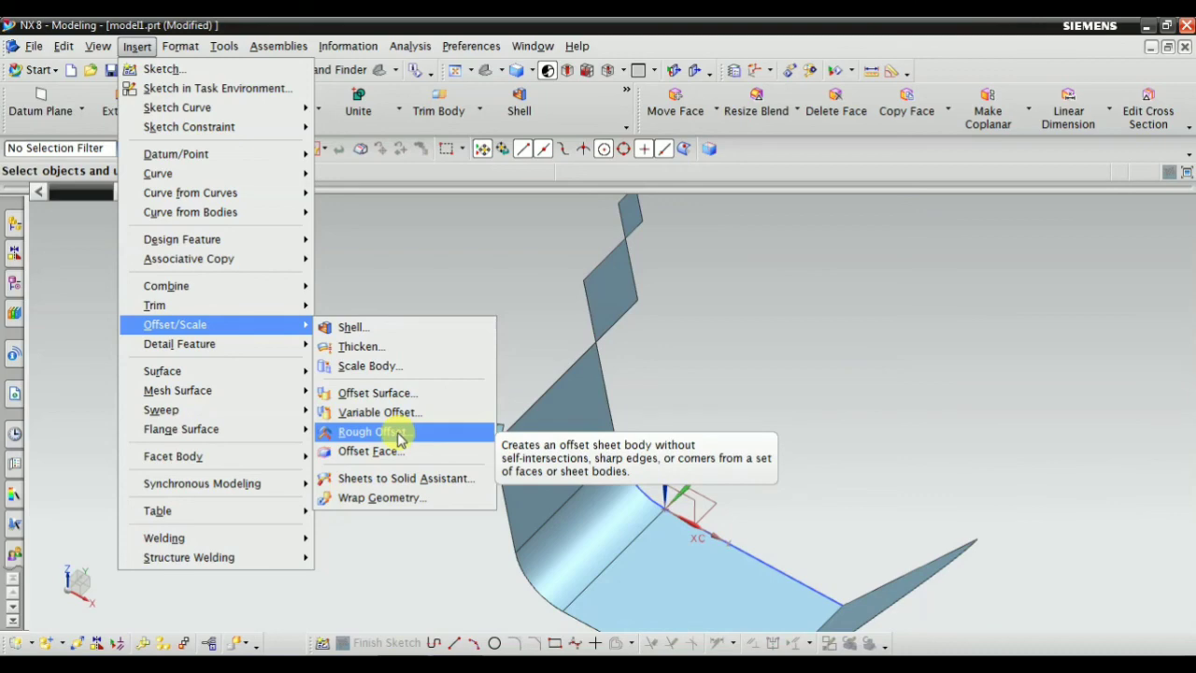
click(940, 323)
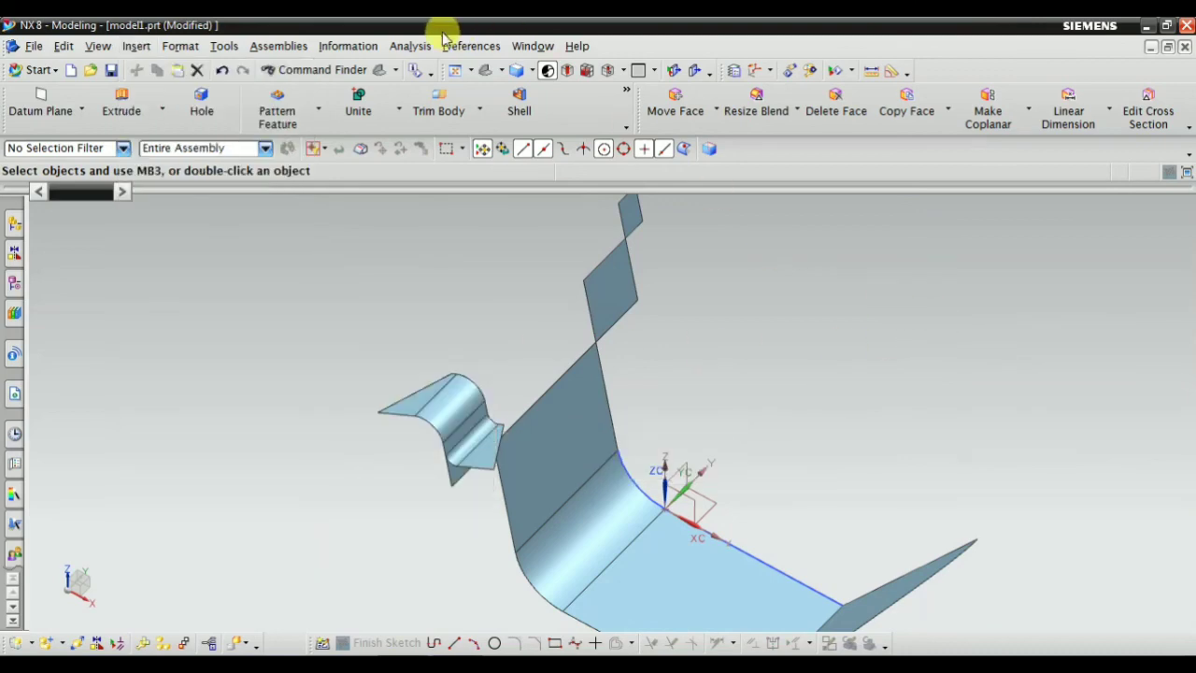